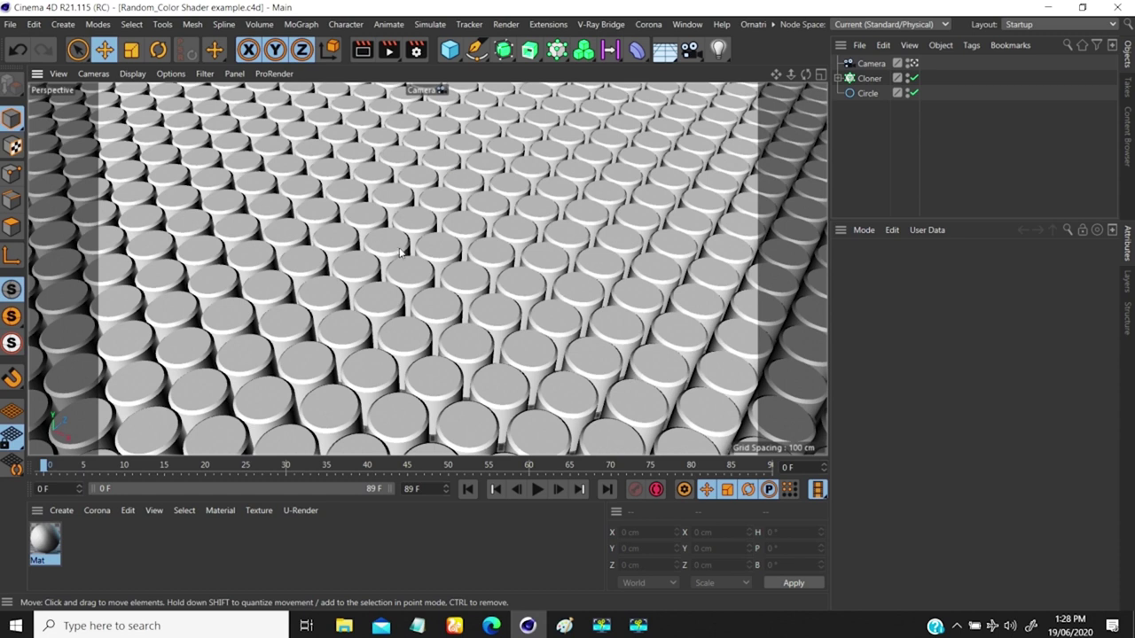
# - Switch to Paint to review the handwritten outline of shader effector topics, and return to the Cinema 4D scene
pyautogui.click(564, 625)
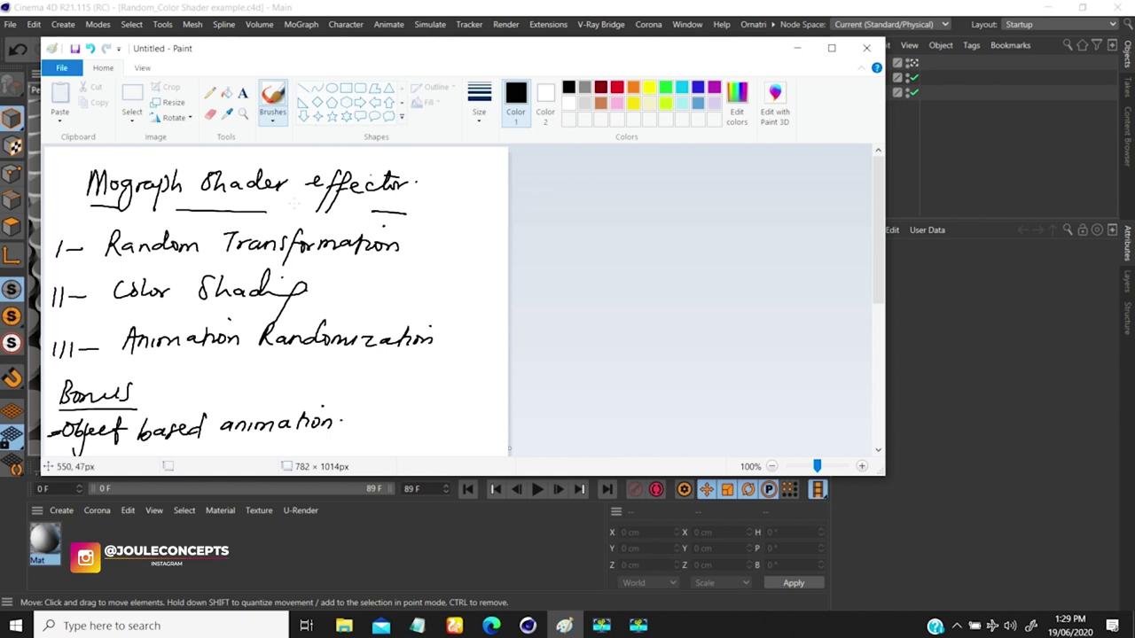
pyautogui.click(797, 48)
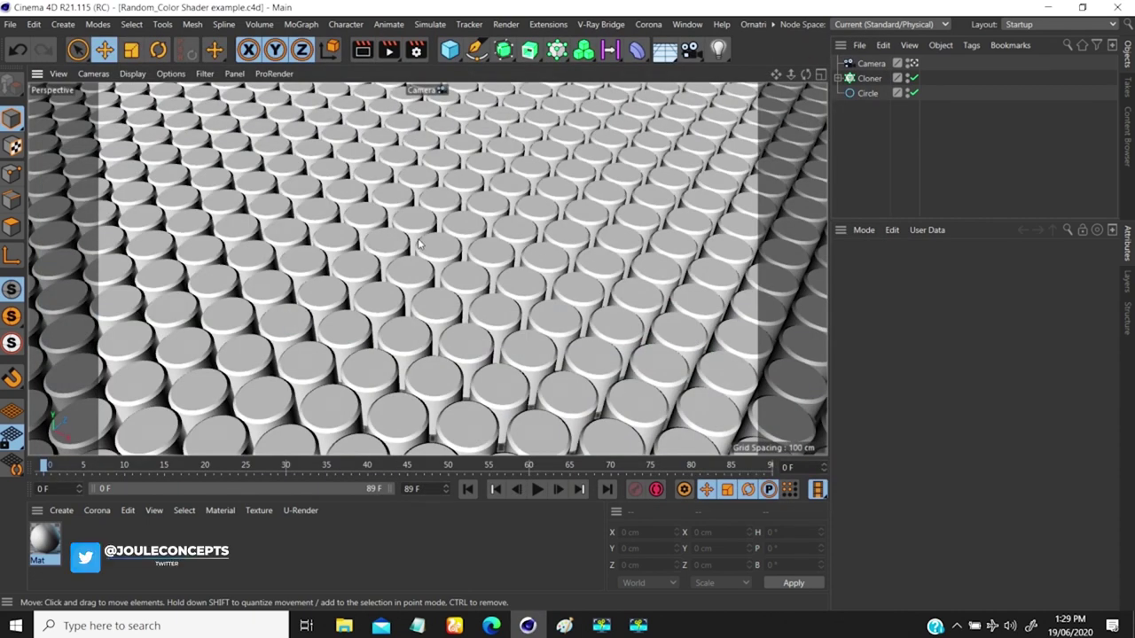
# - Leave the scene camera view, expand the Cloner, and switch it off temporarily to inspect its source cylinder
pyautogui.scroll(-5, 774, 143)
pyautogui.click(911, 63)
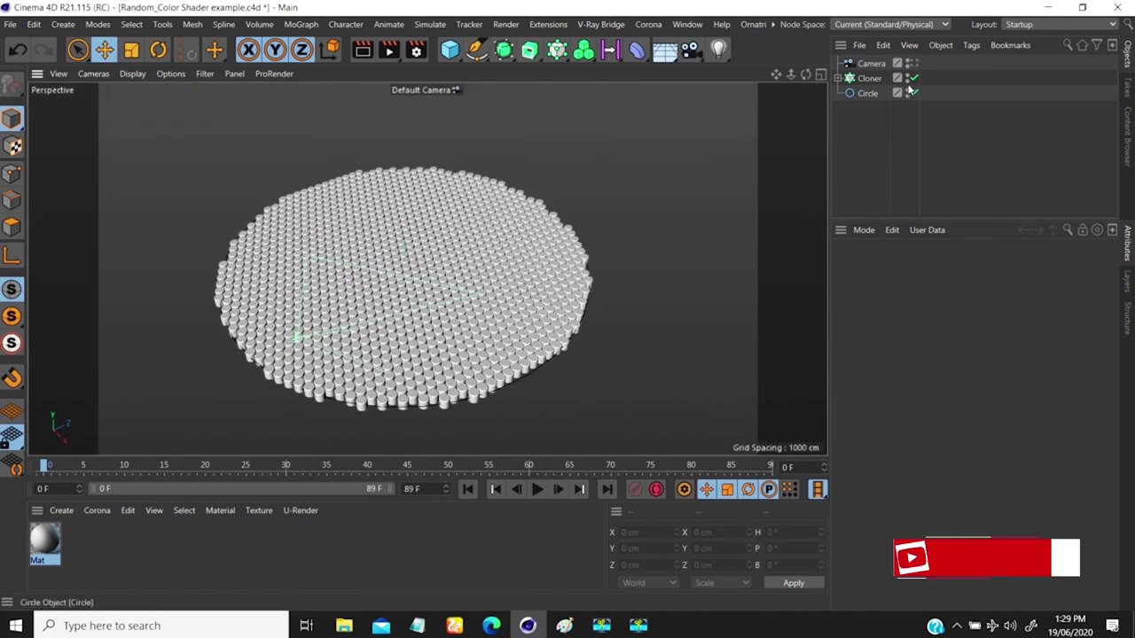
pyautogui.click(837, 78)
pyautogui.click(923, 78)
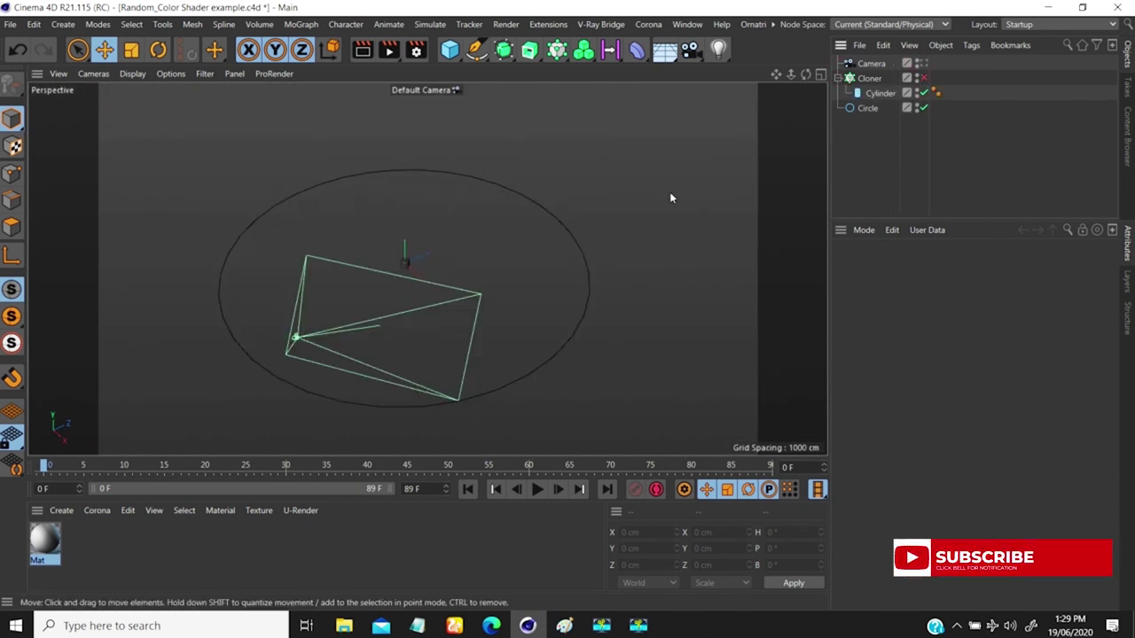
pyautogui.scroll(5, 394, 257)
pyautogui.moveTo(414, 285); pyautogui.dragTo(342, 256, button='middle')
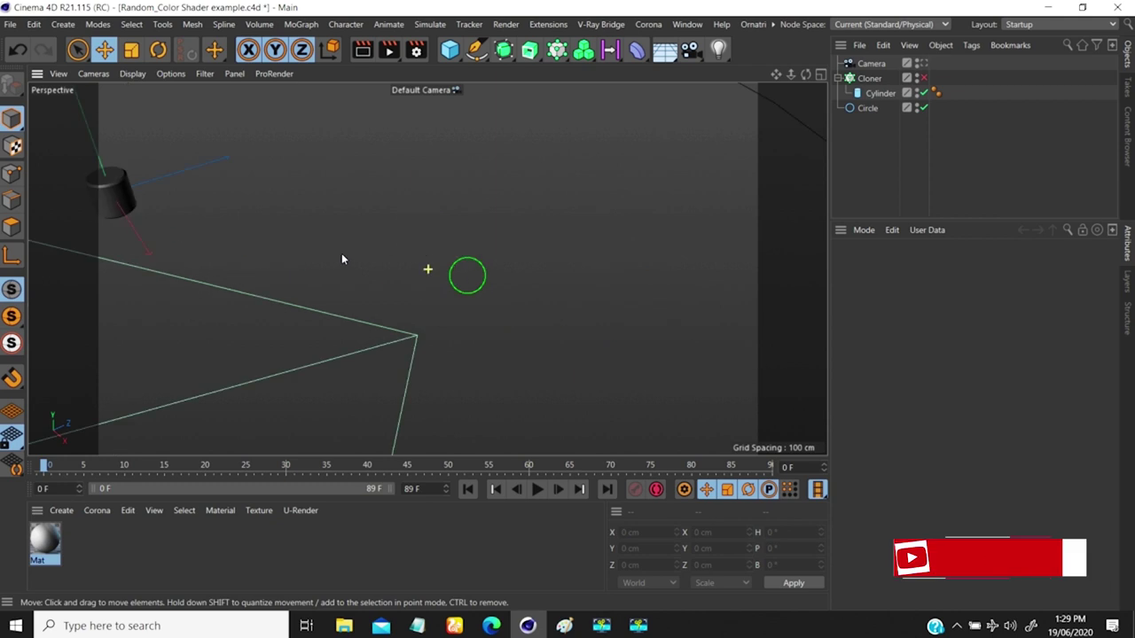
pyautogui.press('h')
pyautogui.scroll(3, 436, 334)
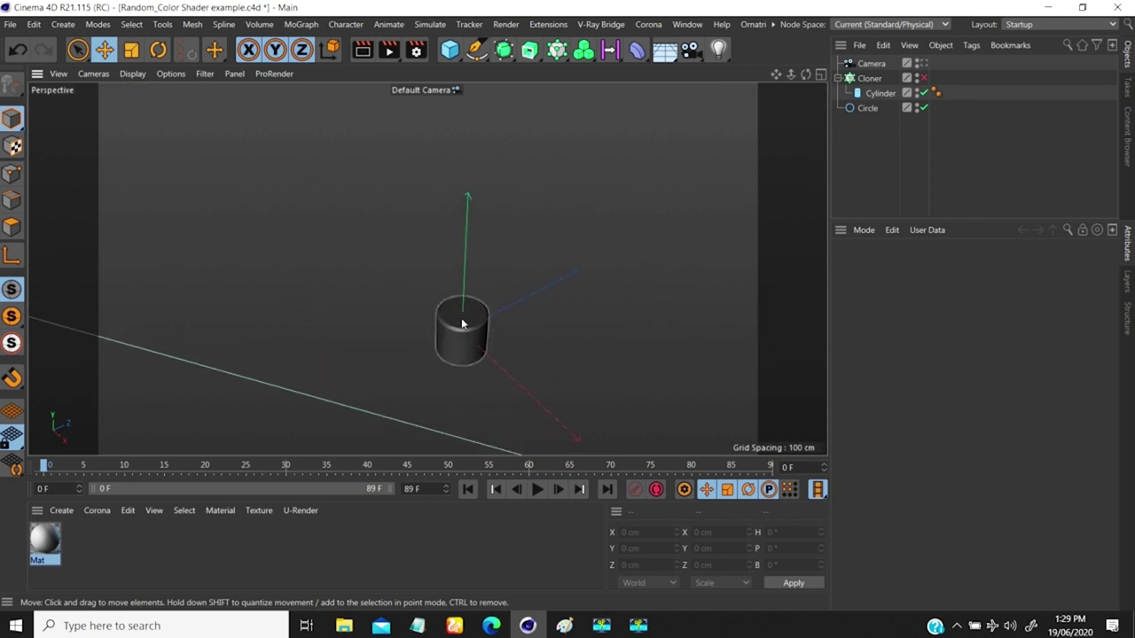
pyautogui.scroll(3, 426, 299)
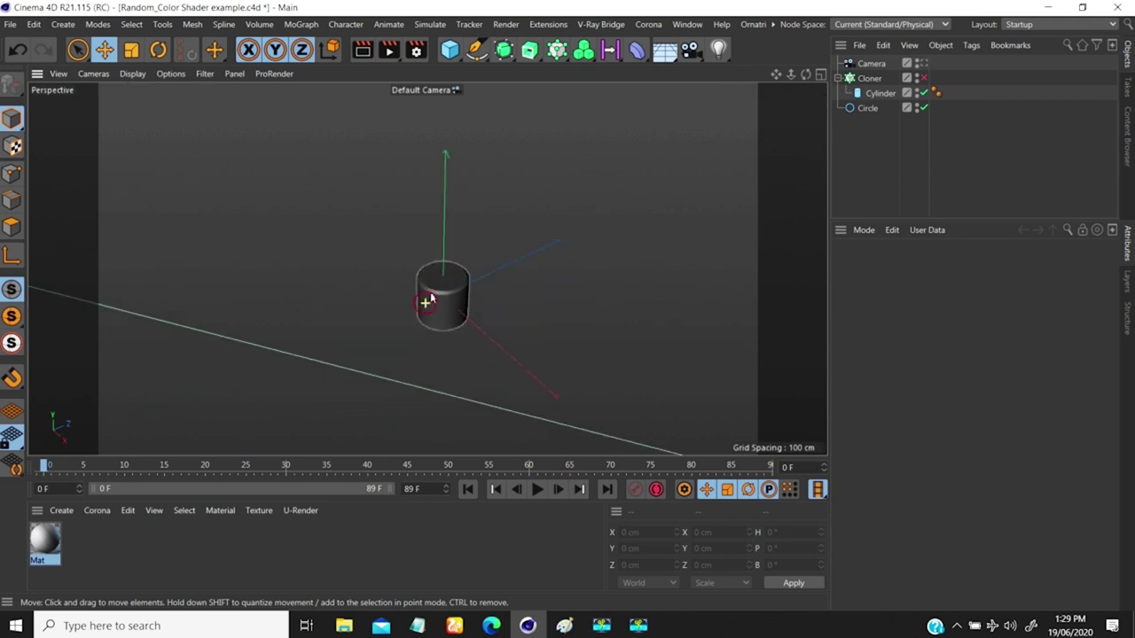
pyautogui.click(923, 78)
# - Examine the Cloner's honeycomb array settings and its available orientation options
pyautogui.click(869, 78)
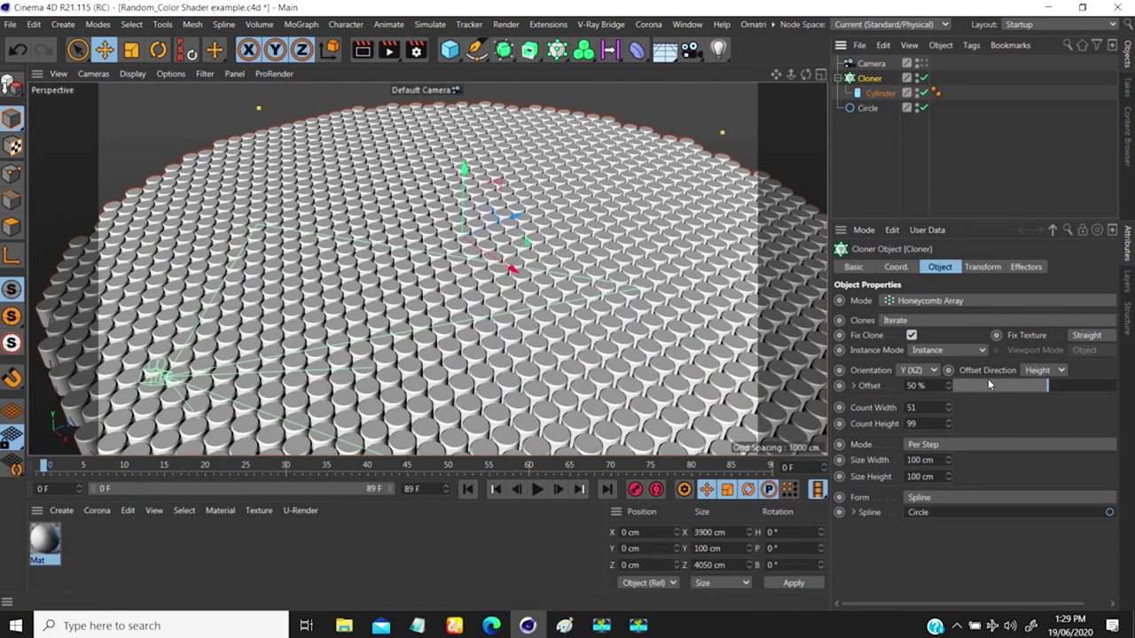
pyautogui.click(915, 371)
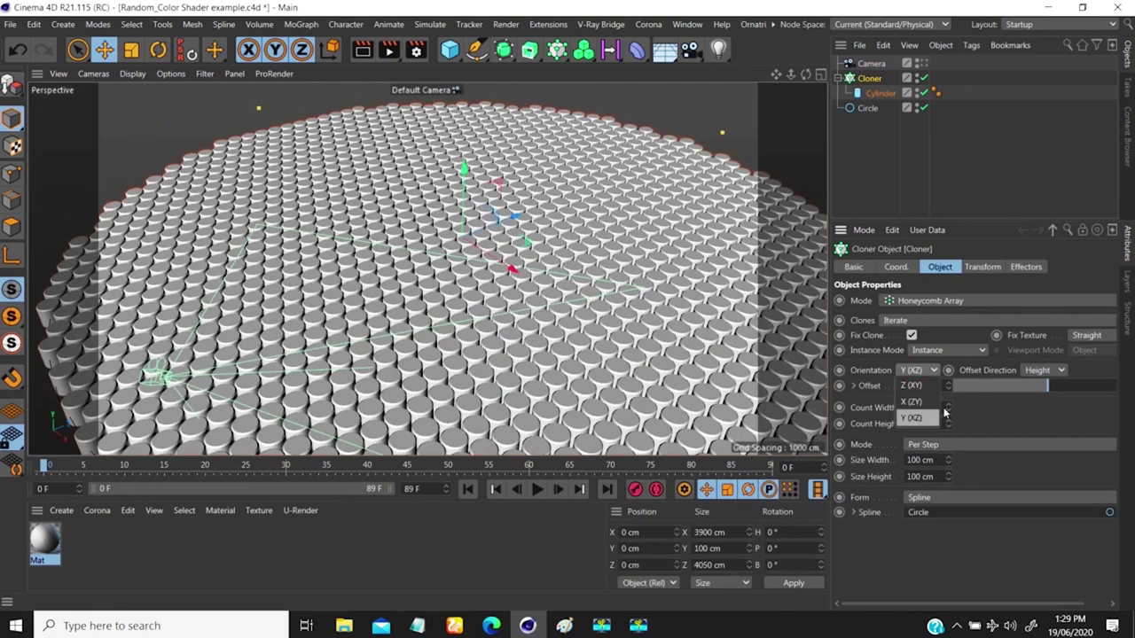
pyautogui.click(1092, 375)
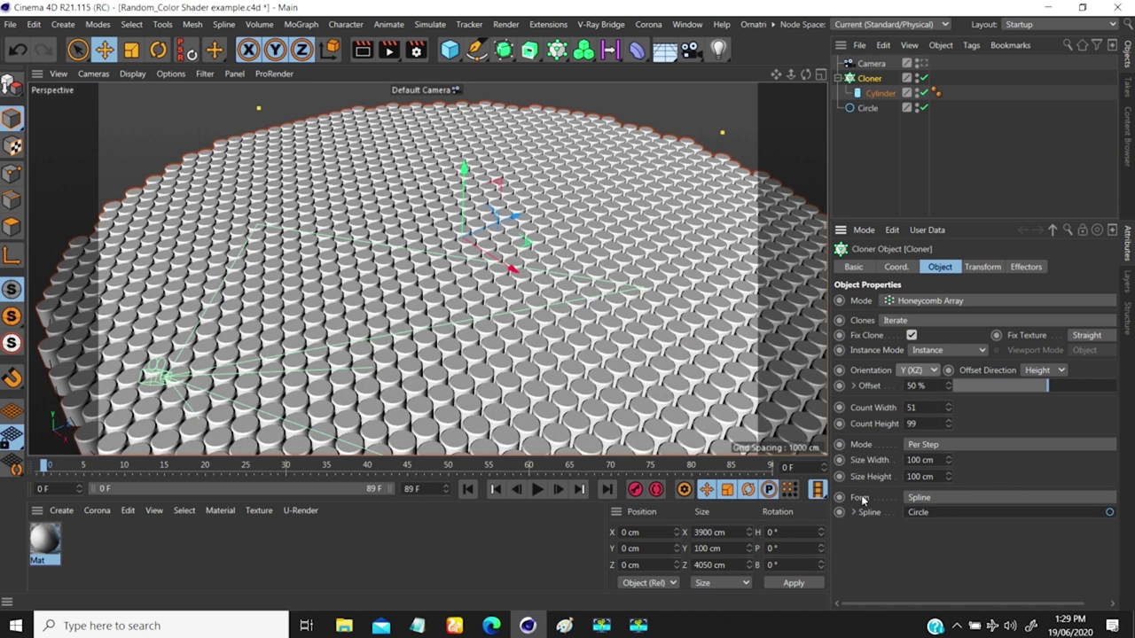
# - Try the Square form for the Cloner's honeycomb array and return it to Spline
pyautogui.click(928, 499)
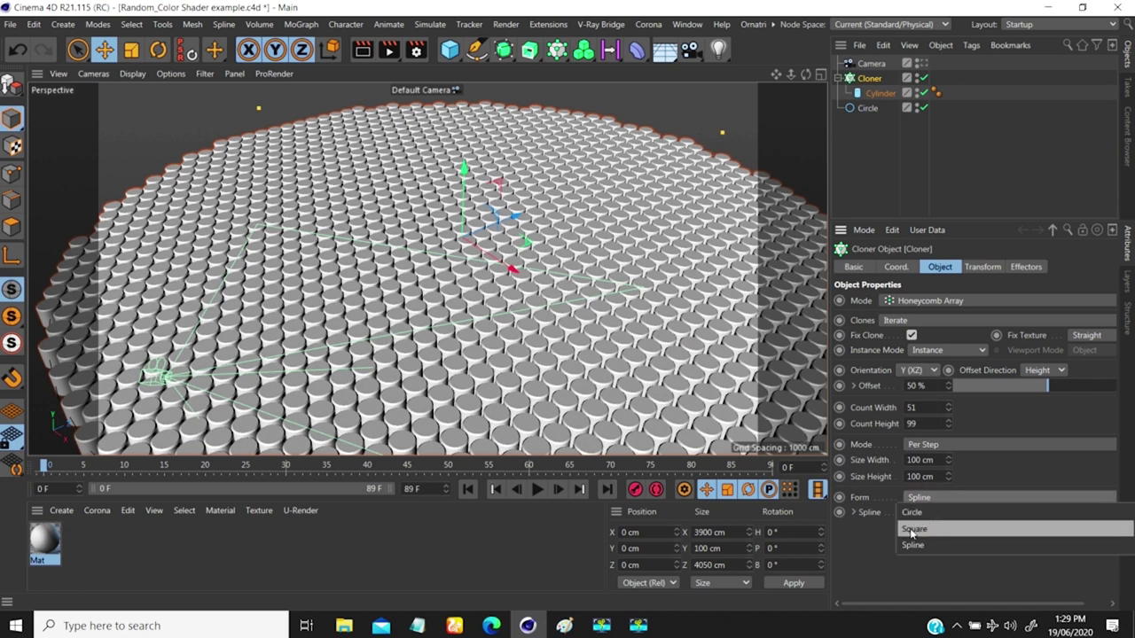
pyautogui.click(922, 530)
pyautogui.scroll(-5, 510, 262)
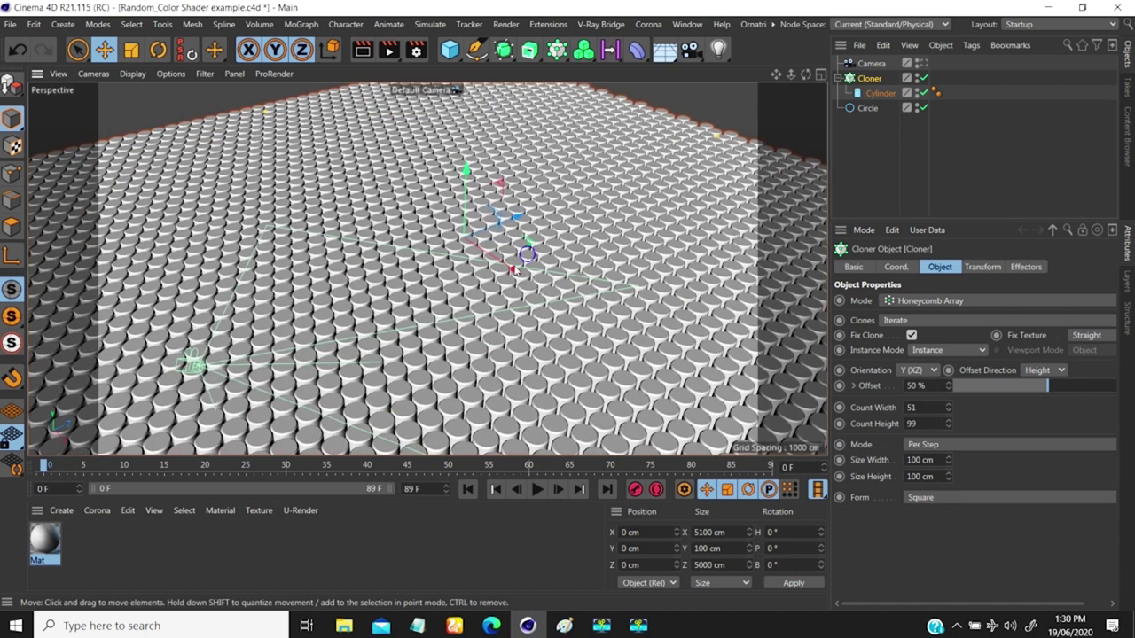
pyautogui.click(918, 498)
pyautogui.click(924, 537)
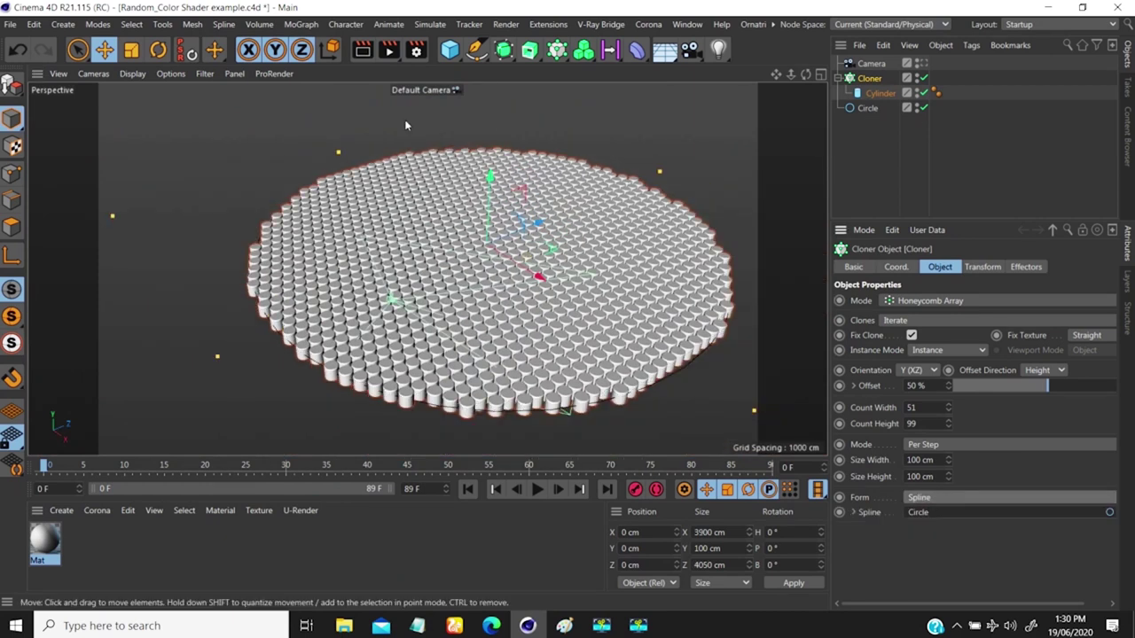
# - Examine the Circle spline's properties and view the honeycomb clones from several angles and distances
pyautogui.click(867, 107)
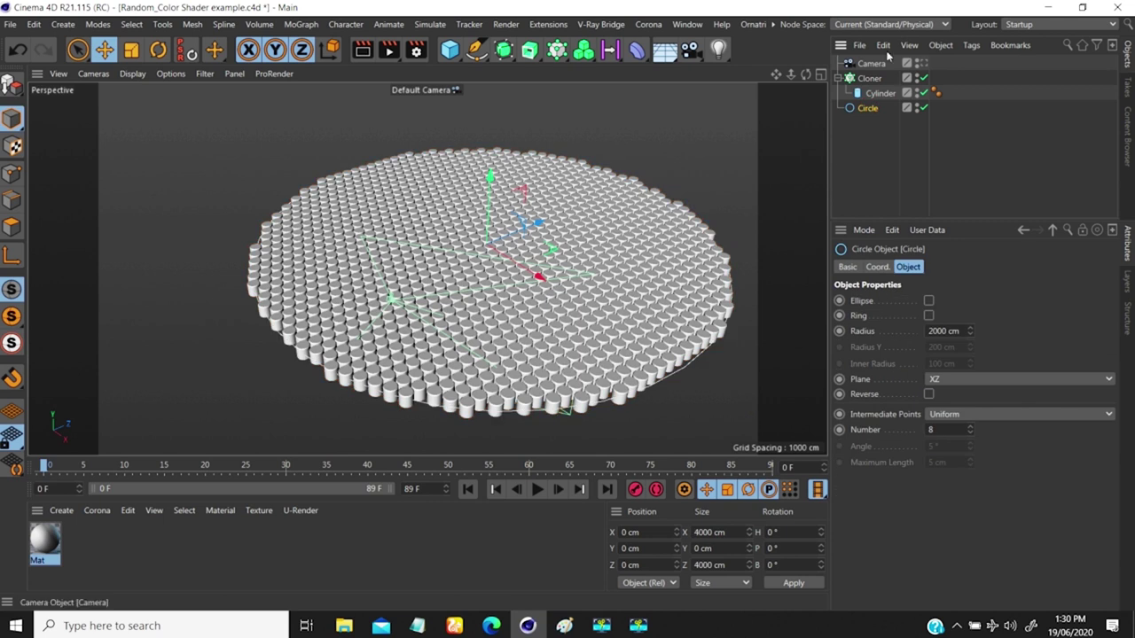
pyautogui.click(869, 78)
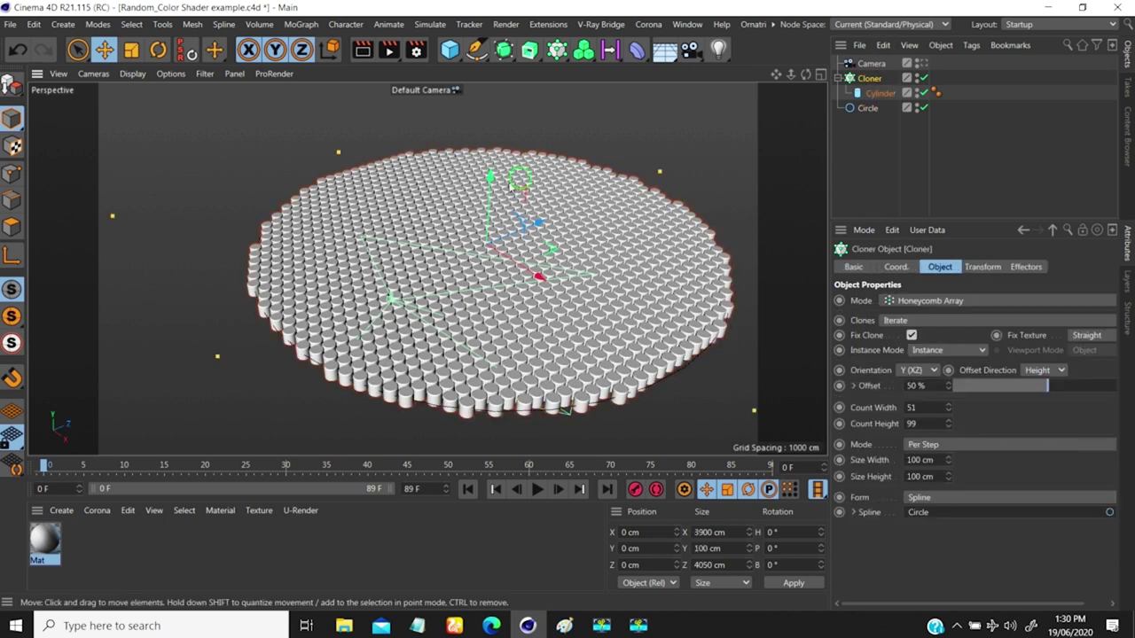
pyautogui.keyDown('alt'); pyautogui.moveTo(807, 422); pyautogui.dragTo(349, 370); pyautogui.keyUp('alt')
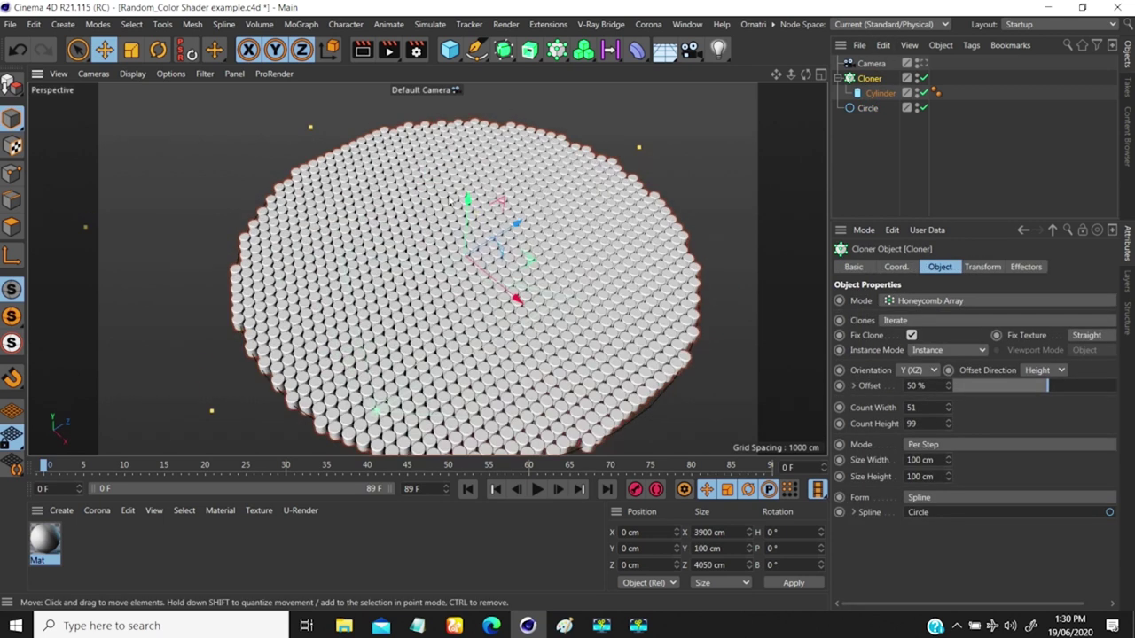
pyautogui.scroll(-4, 452, 200)
pyautogui.scroll(5, 456, 211)
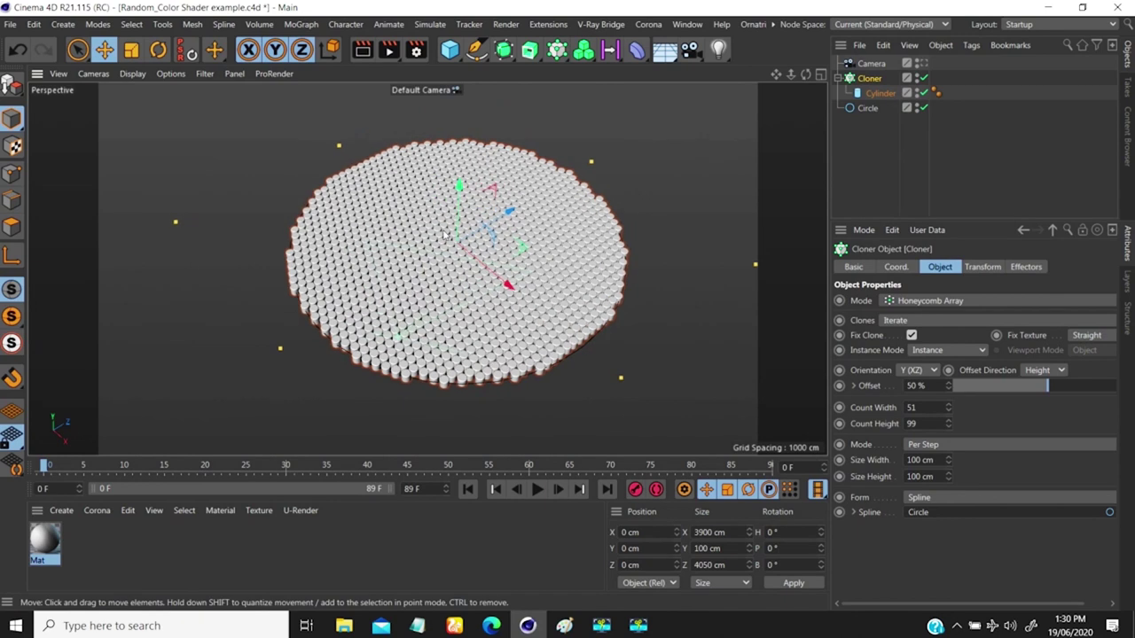
pyautogui.scroll(5, 470, 211)
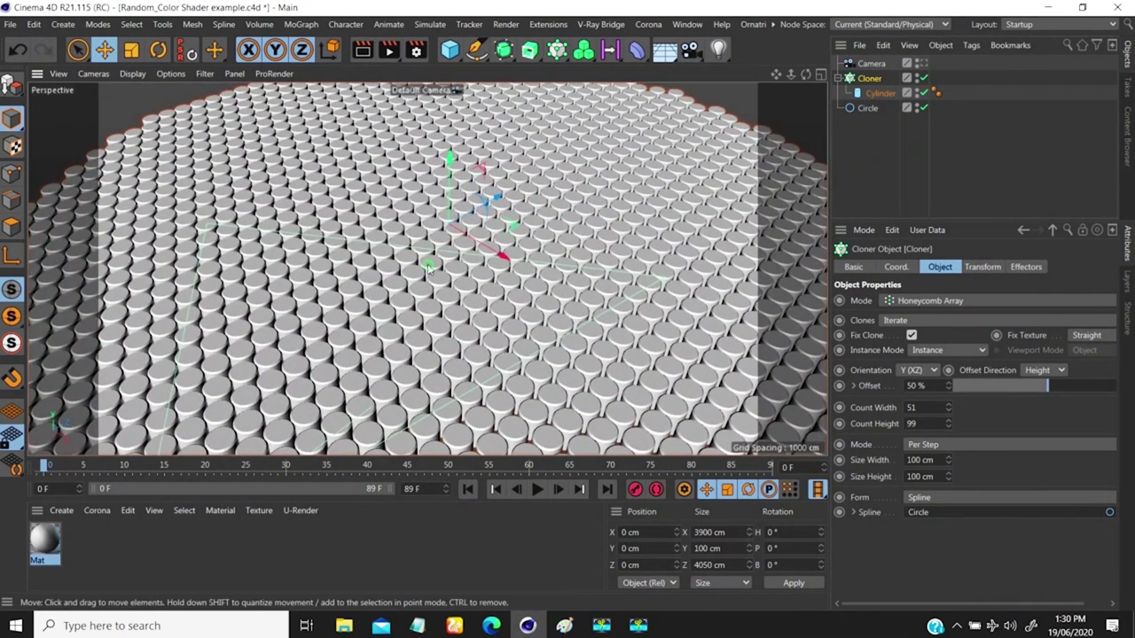
pyautogui.scroll(-2, 424, 257)
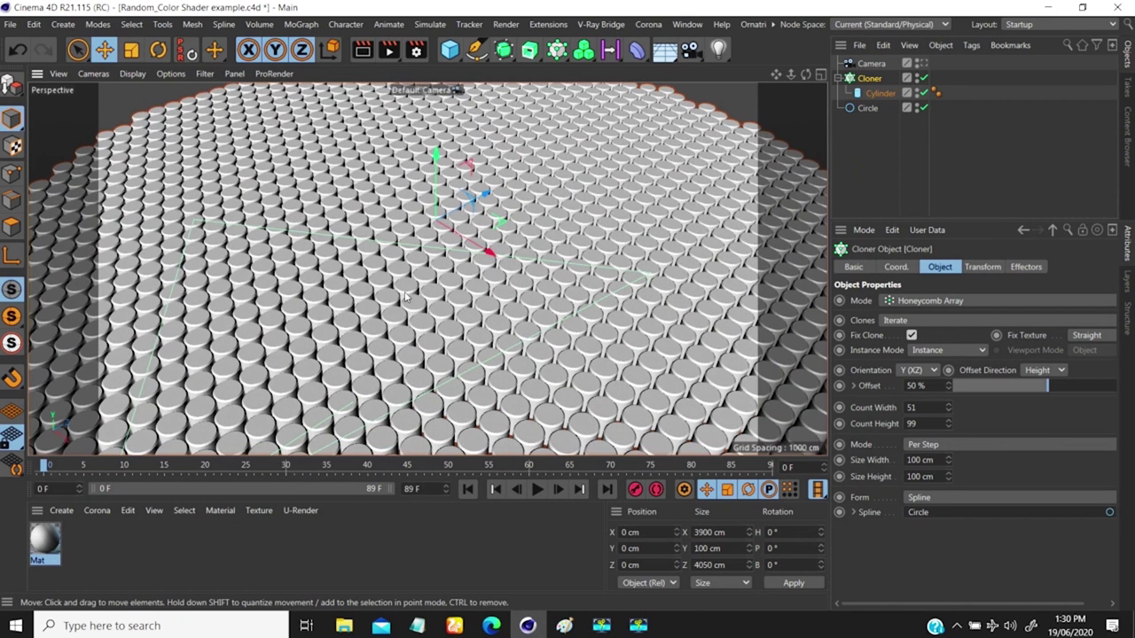
pyautogui.scroll(-3, 421, 299)
pyautogui.scroll(4, 421, 300)
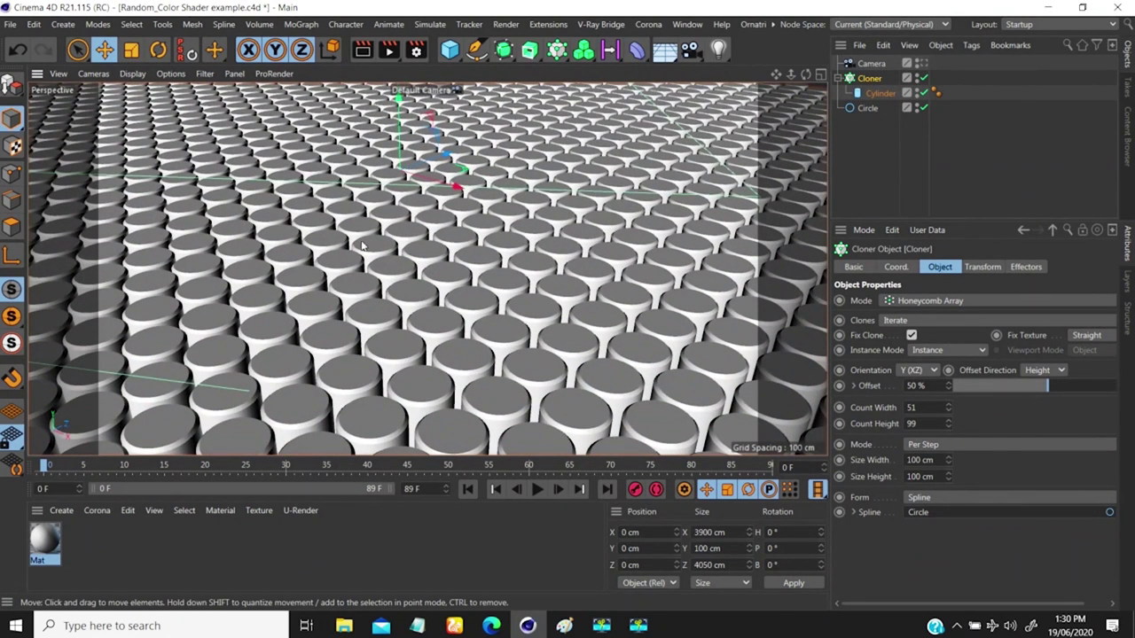
# - Return to the scene camera view and collapse the Cloner's hierarchy with nothing selected
pyautogui.click(922, 63)
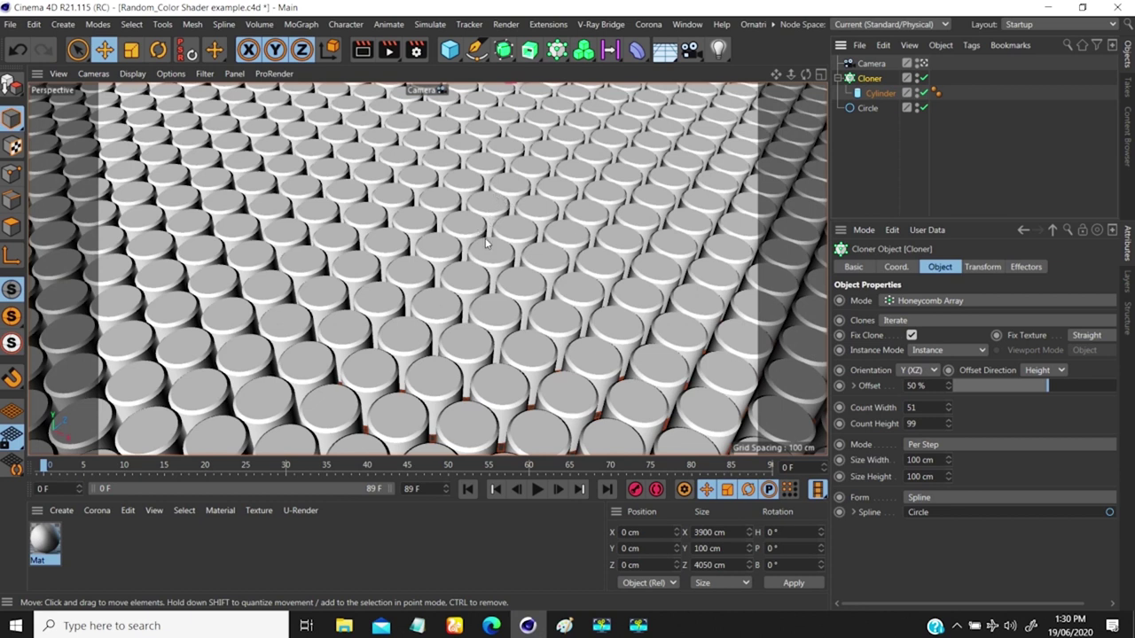
pyautogui.click(880, 93)
pyautogui.press('Delete')
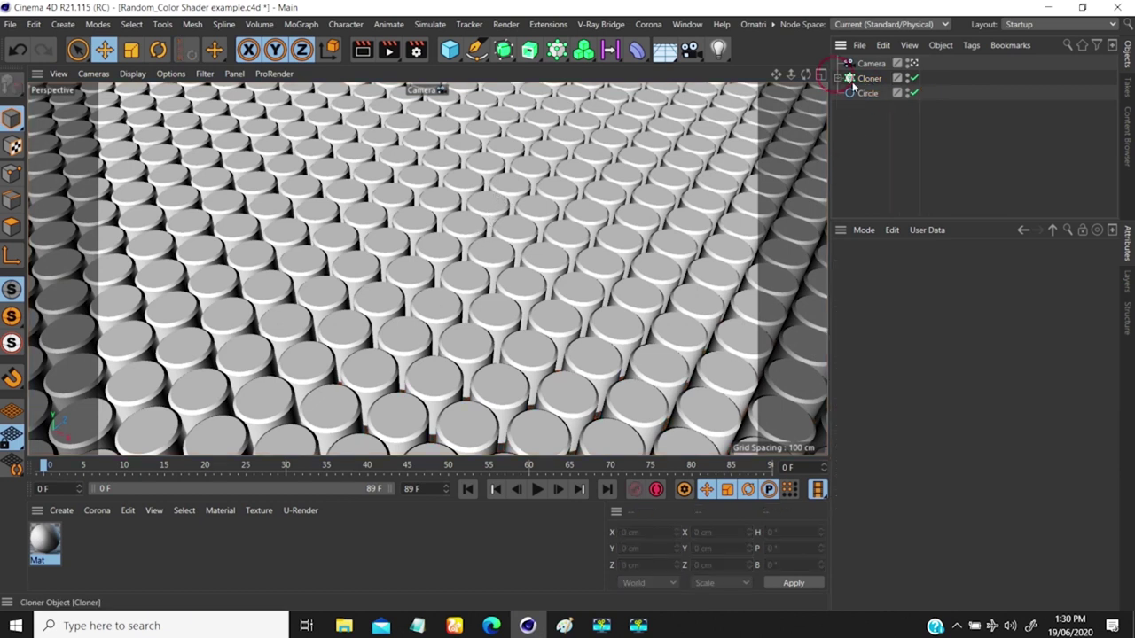
# - Select the Cloner, detach the MoGraph effector list as a floating palette, and add a Shader effector
pyautogui.click(869, 78)
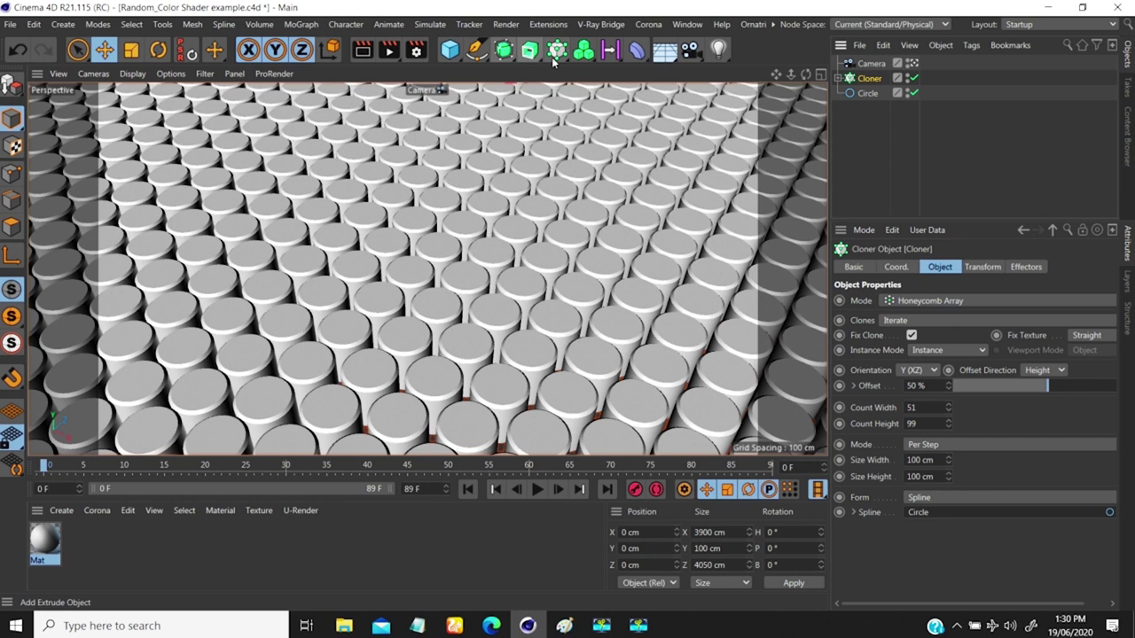
pyautogui.click(302, 24)
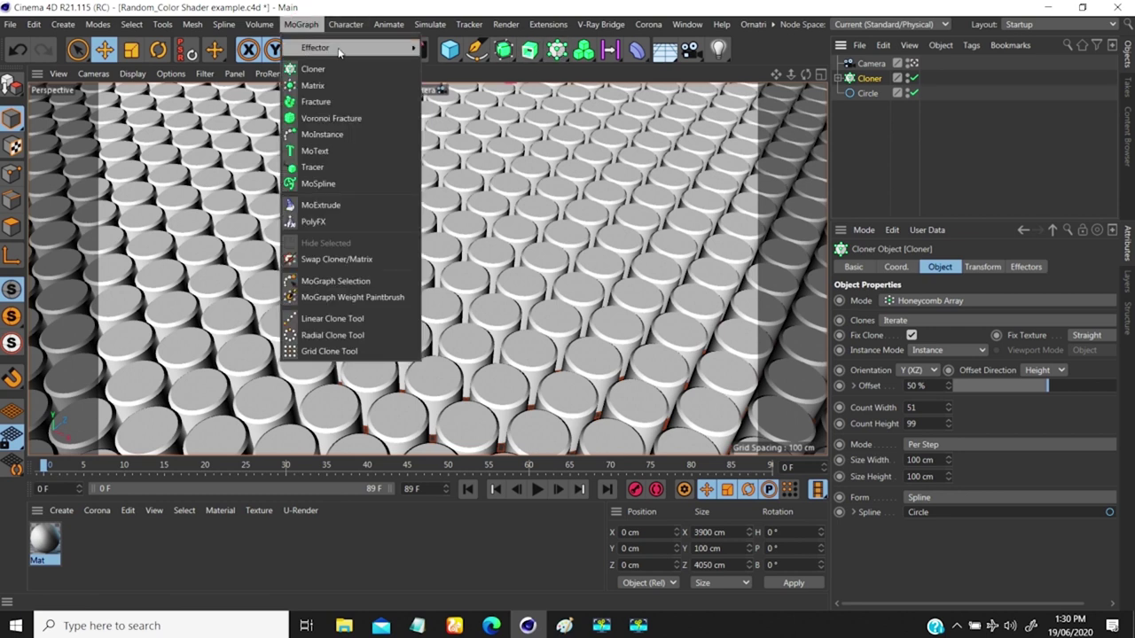
pyautogui.moveTo(315, 47)
pyautogui.click(448, 40)
pyautogui.moveTo(444, 25); pyautogui.dragTo(129, 104)
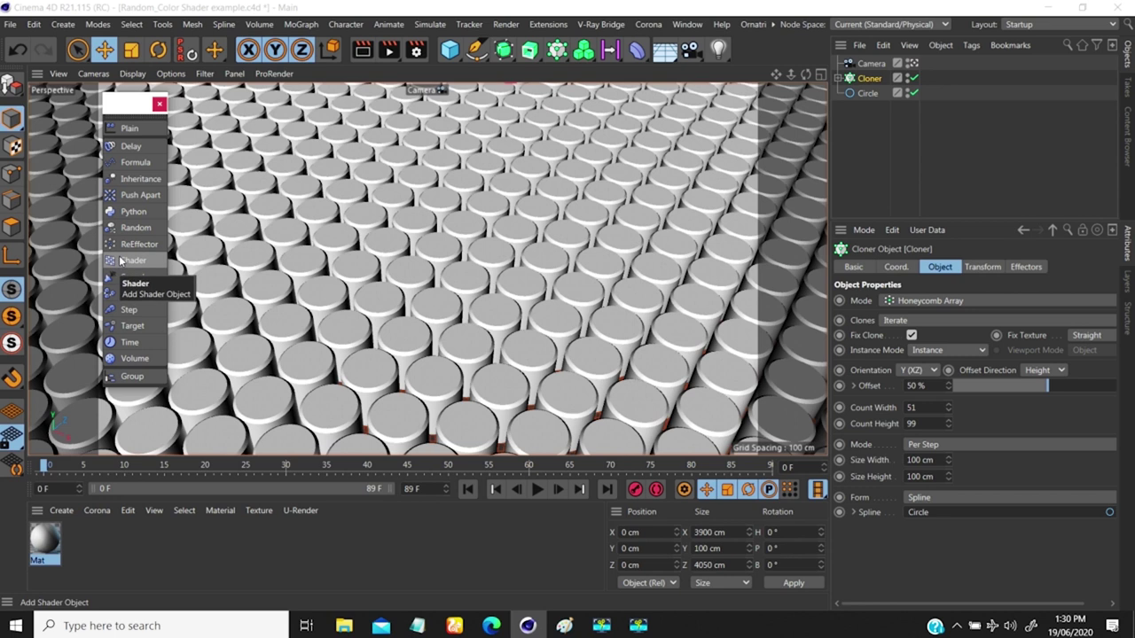
pyautogui.click(133, 259)
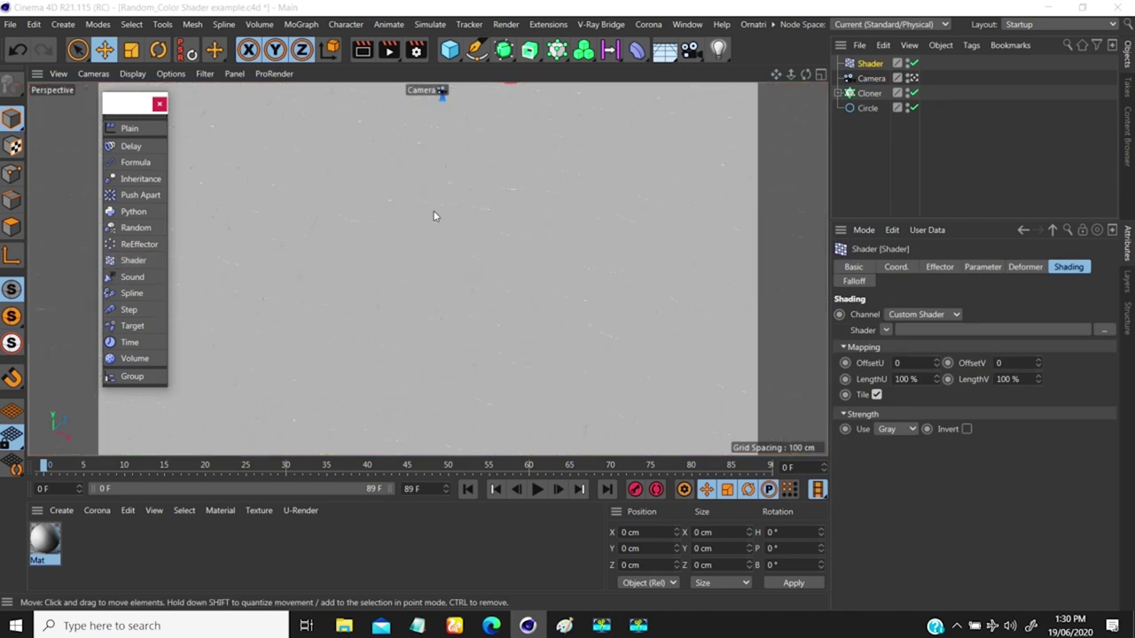
# - Leave the scene camera view and examine the whole clone array under the Shader effector's default settings
pyautogui.click(911, 78)
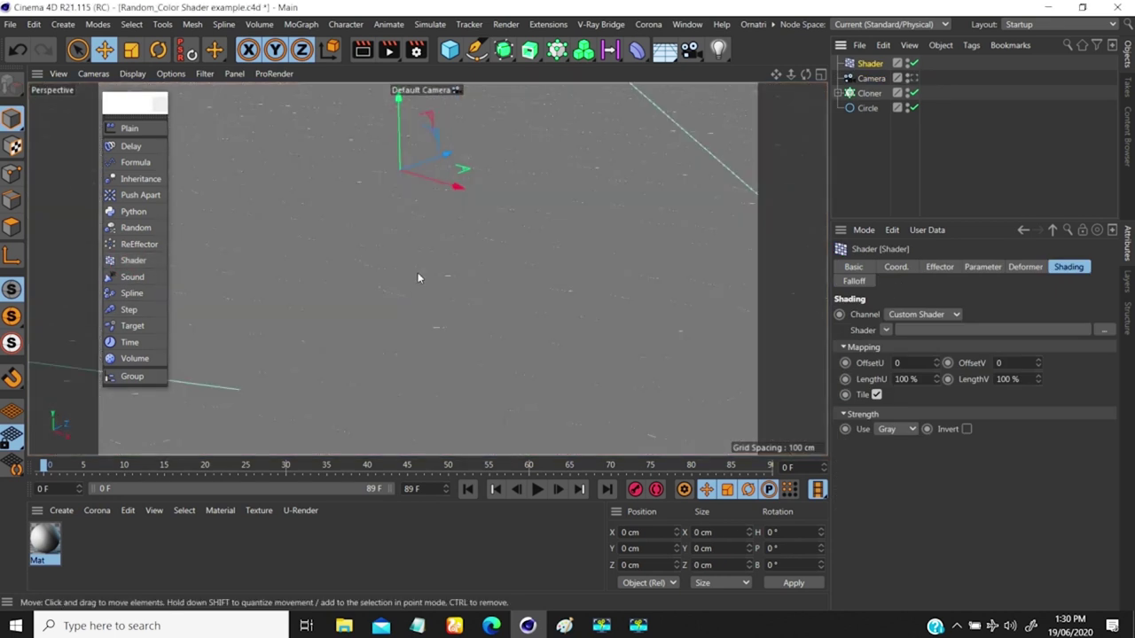
pyautogui.scroll(-10, 322, 342)
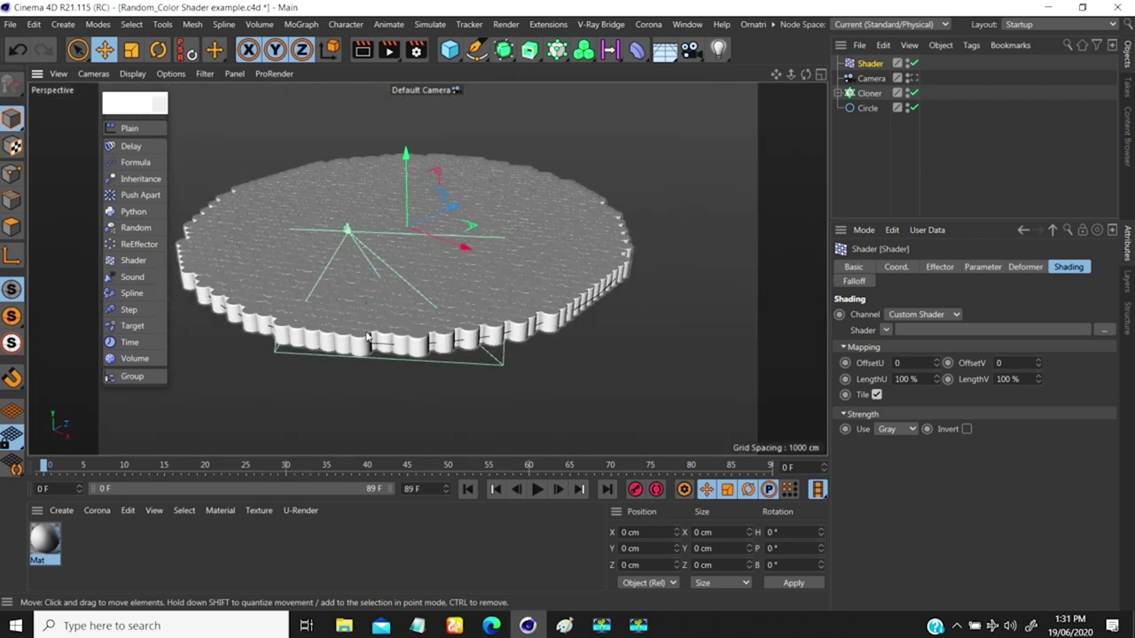
pyautogui.keyDown('alt'); pyautogui.moveTo(377, 318); pyautogui.dragTo(406, 325); pyautogui.keyUp('alt')
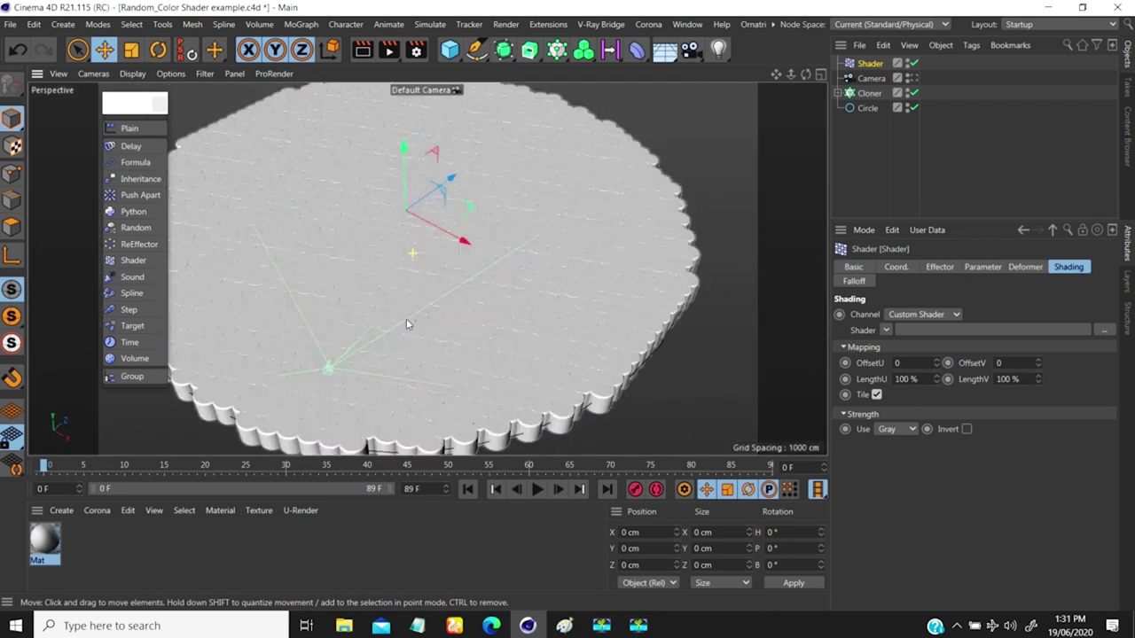
# - Turn off the Scale transform in the Shader effector's parameters
pyautogui.click(942, 267)
pyautogui.click(983, 267)
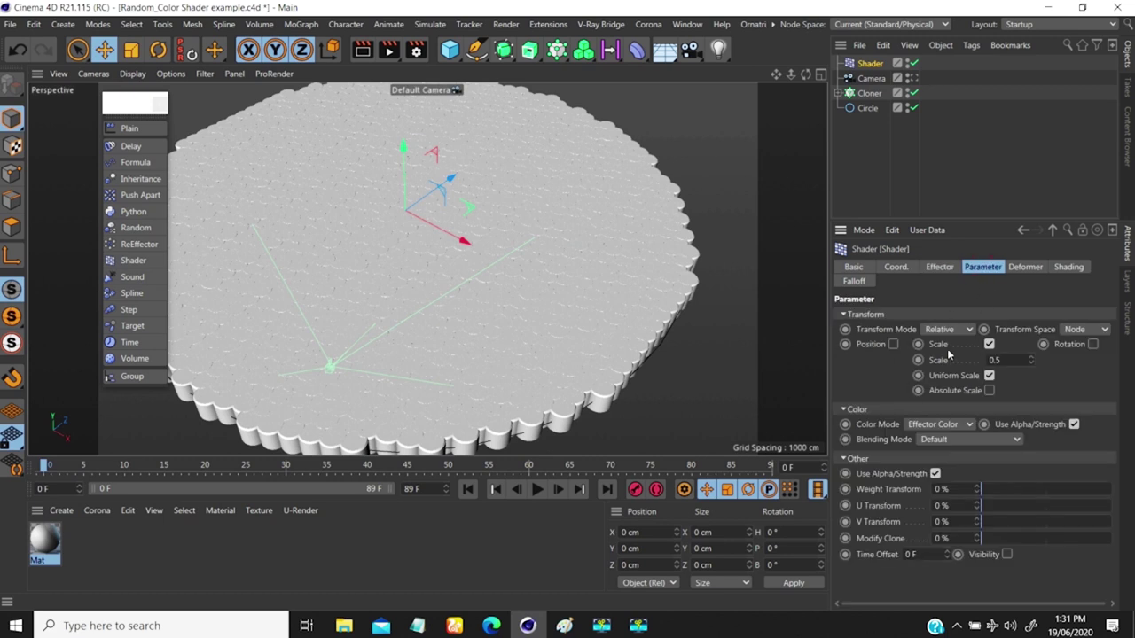
pyautogui.click(989, 345)
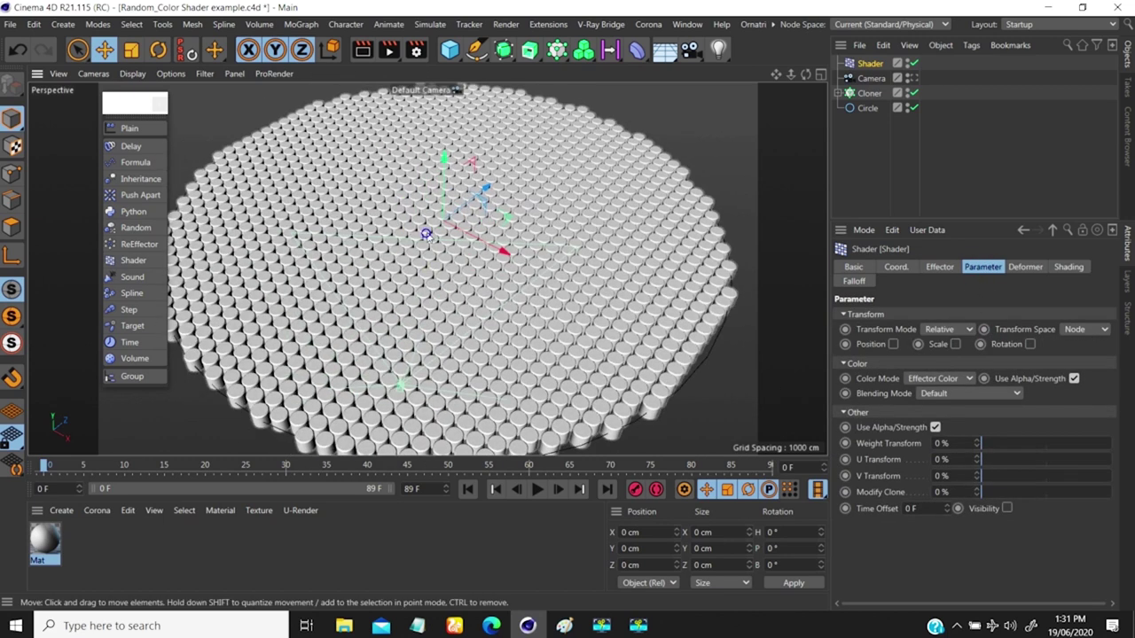
pyautogui.scroll(3, 465, 204)
pyautogui.scroll(5, 465, 204)
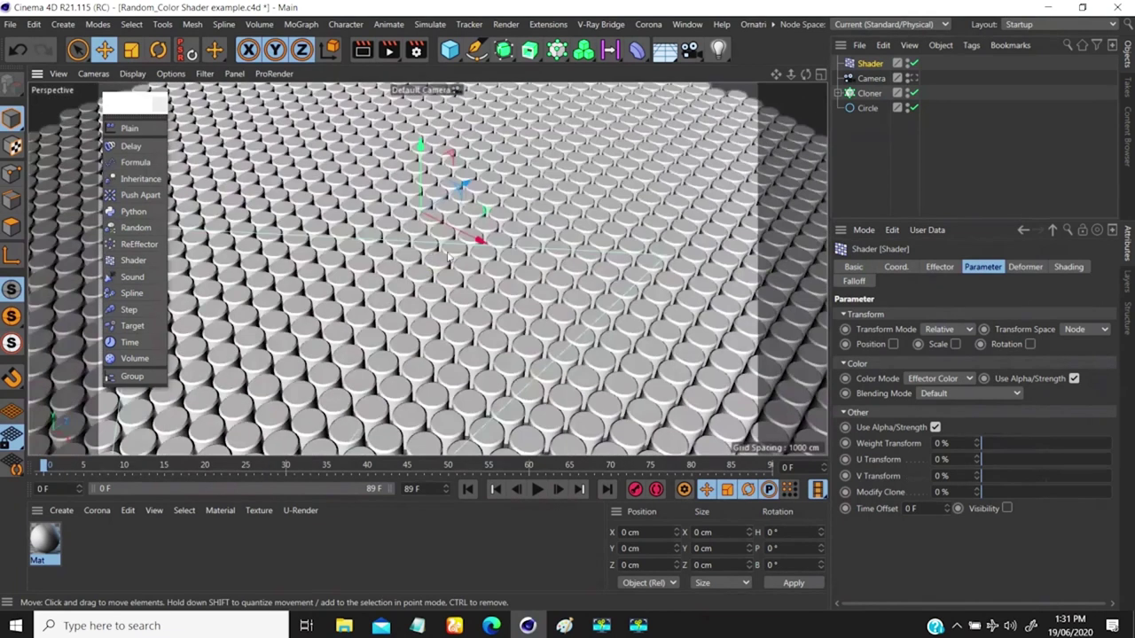
pyautogui.scroll(-2, 458, 251)
# - Enable the Shader effector's Position transform with P.Y at 74 cm, and turn its Scale transform on
pyautogui.click(892, 345)
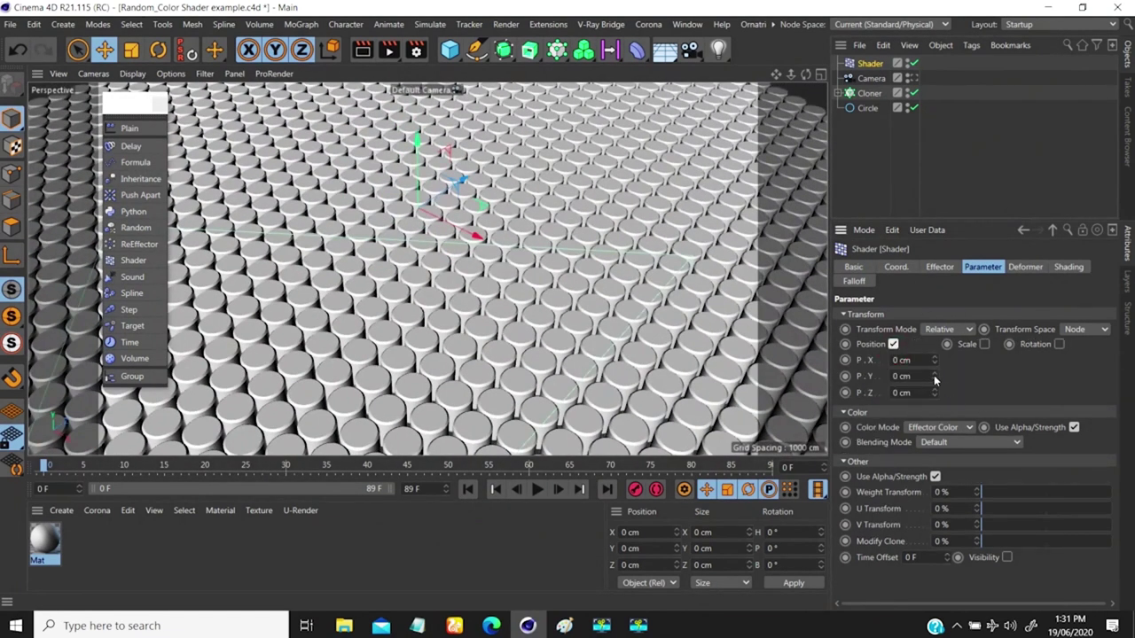
pyautogui.moveTo(934, 375)
pyautogui.mouseDown()
pyautogui.moveTo(946, 280)
pyautogui.moveTo(944, 324)
pyautogui.moveTo(987, 344)
pyautogui.mouseUp()
pyautogui.click(984, 344)
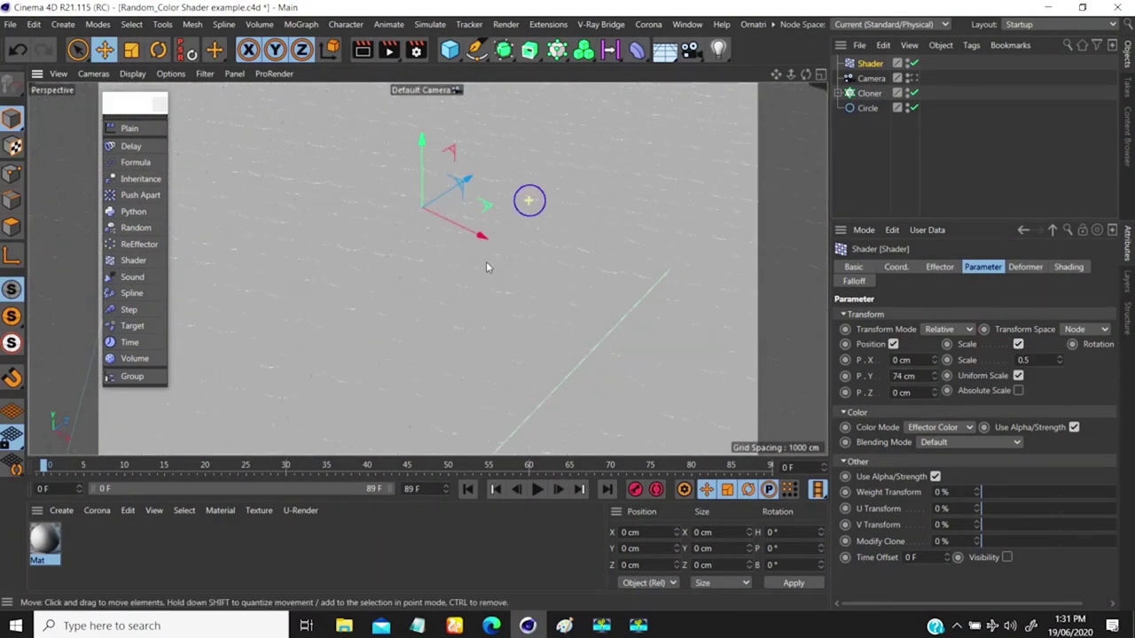
pyautogui.scroll(-5, 487, 256)
pyautogui.scroll(4, 488, 250)
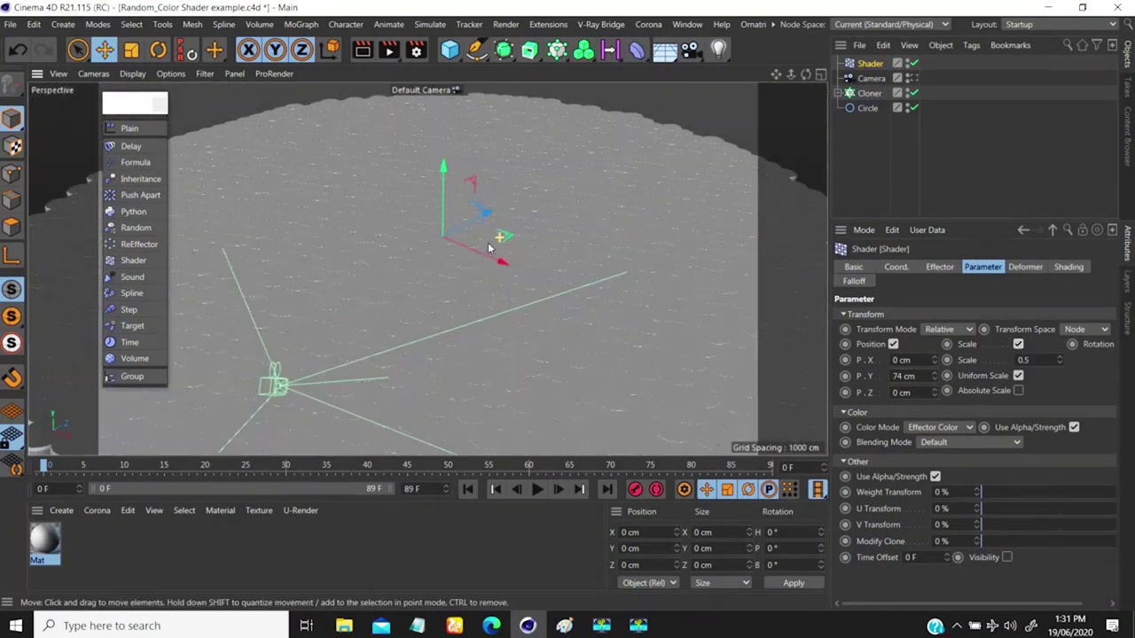
# - Turn the Shader effector's Scale transform off, leaving only Position enabled, and check the whole clone array
pyautogui.scroll(-1, 488, 250)
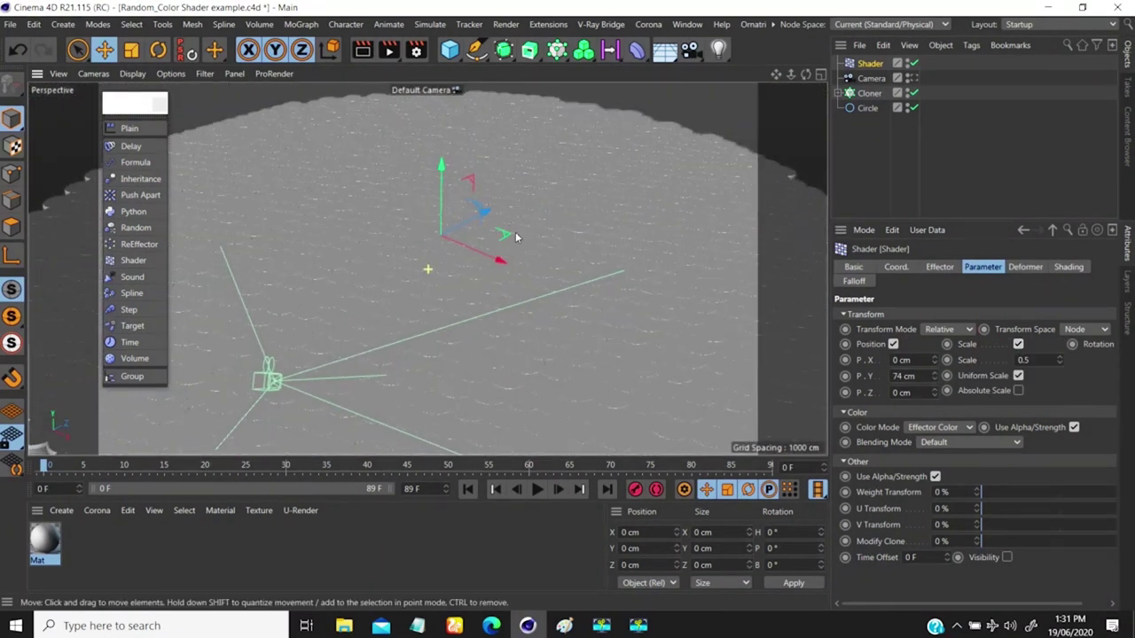
pyautogui.click(1018, 344)
pyautogui.keyDown('alt'); pyautogui.moveTo(417, 306); pyautogui.dragTo(431, 282); pyautogui.keyUp('alt')
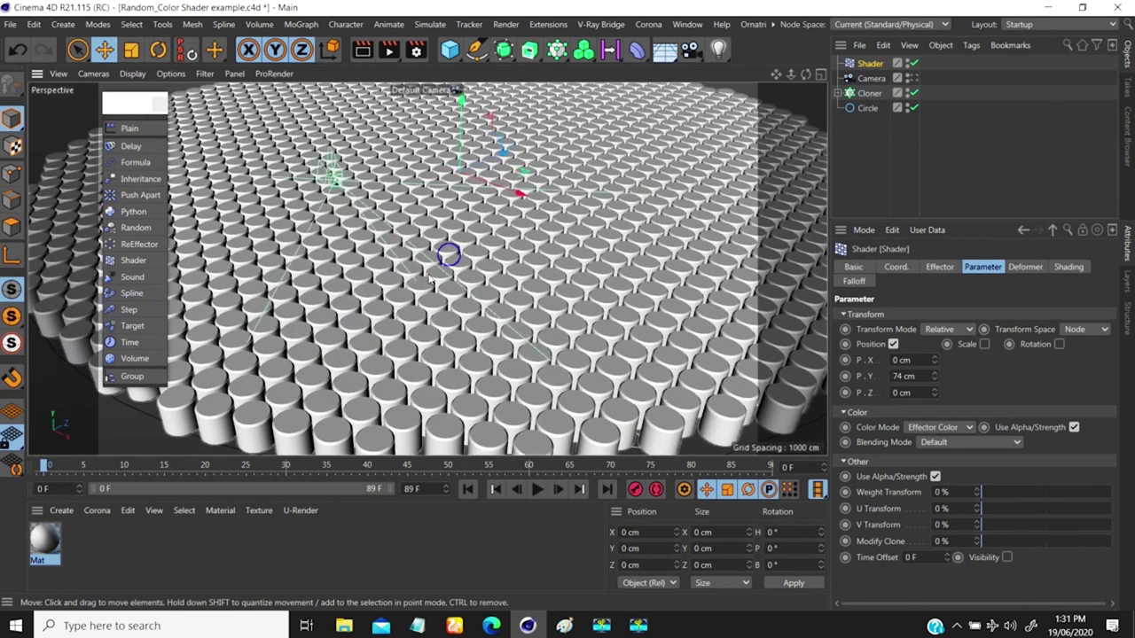
pyautogui.scroll(-5, 432, 282)
pyautogui.middleClick(431, 257)
pyautogui.middleClick(370, 197)
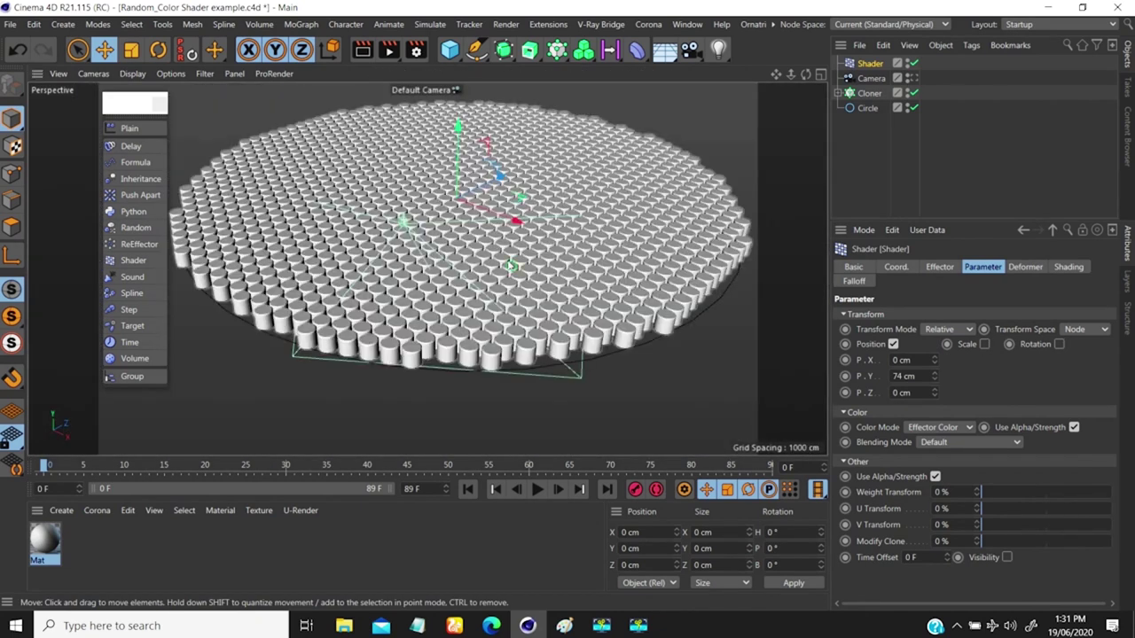
pyautogui.scroll(-4, 462, 293)
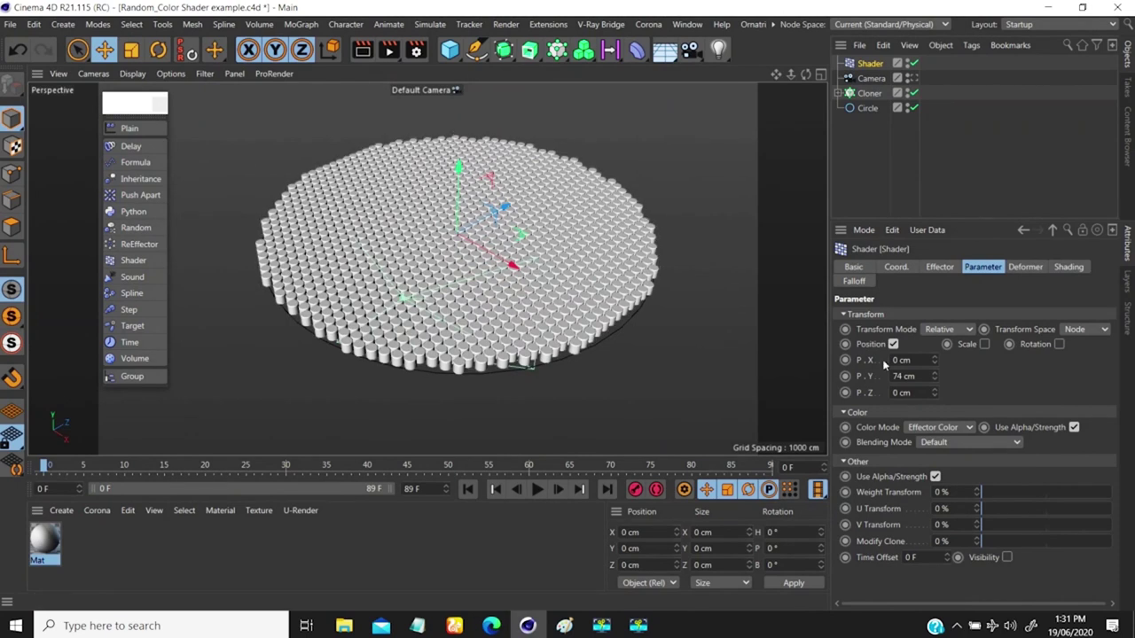
# - Reset the Shader effector's P.Y position offset to 0 cm and inspect the clones up close
pyautogui.moveTo(936, 378)
pyautogui.mouseDown()
pyautogui.moveTo(946, 219)
pyautogui.moveTo(936, 374)
pyautogui.moveTo(952, 272)
pyautogui.moveTo(935, 404)
pyautogui.moveTo(934, 379)
pyautogui.mouseUp()
pyautogui.rightClick(934, 378)
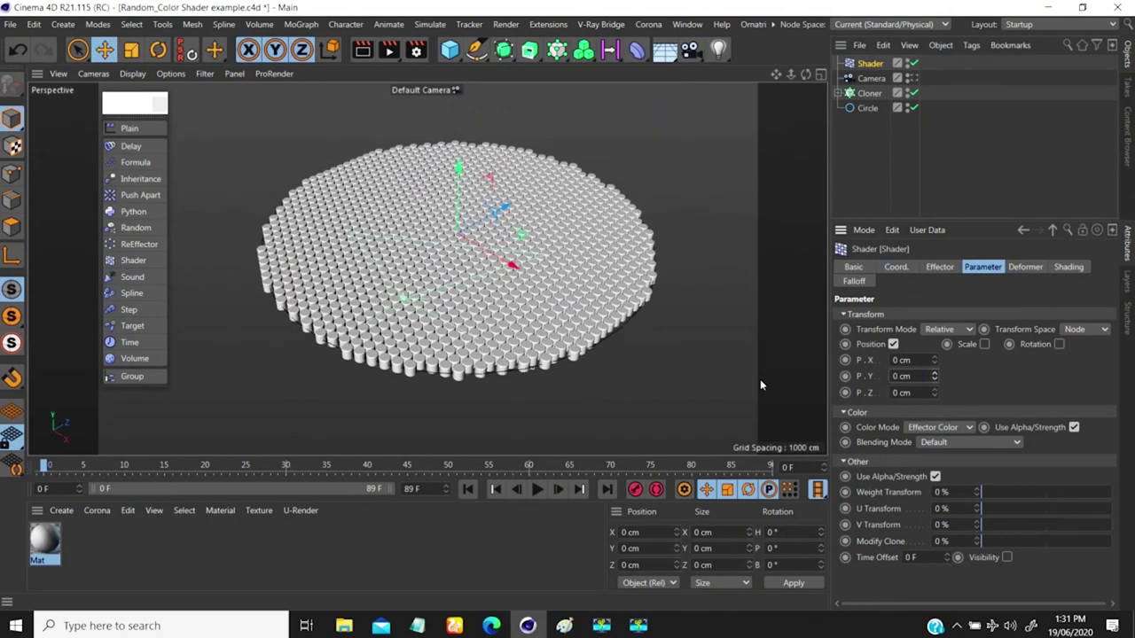
pyautogui.scroll(6, 472, 256)
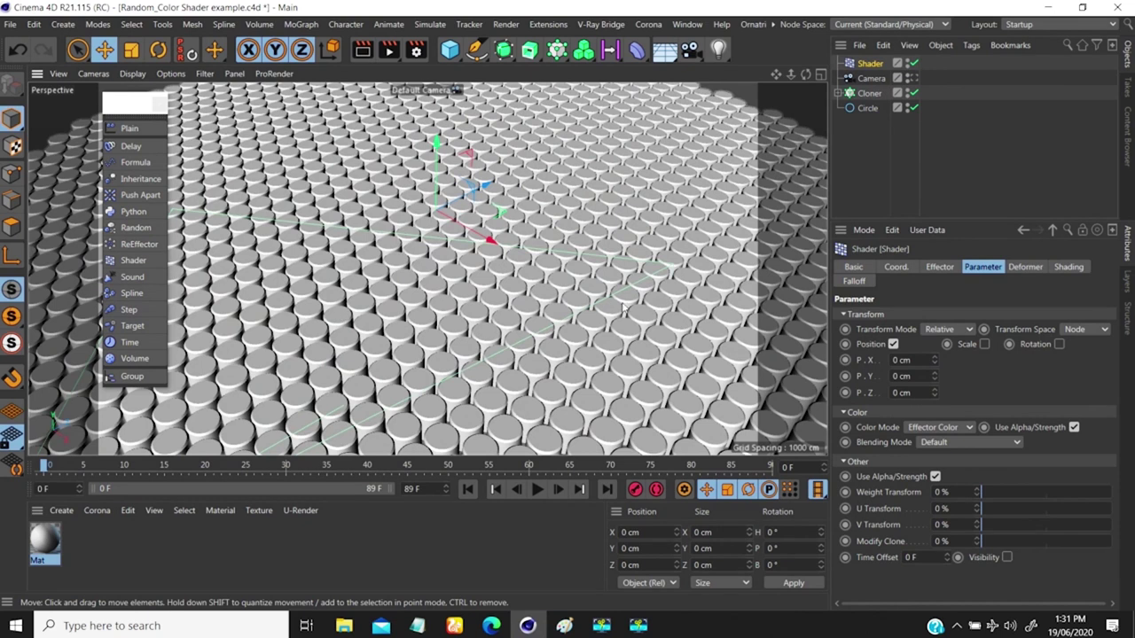
# - Set the Shader effector's P.Y position offset to 80 cm and check the cylinders' height
pyautogui.click(913, 377)
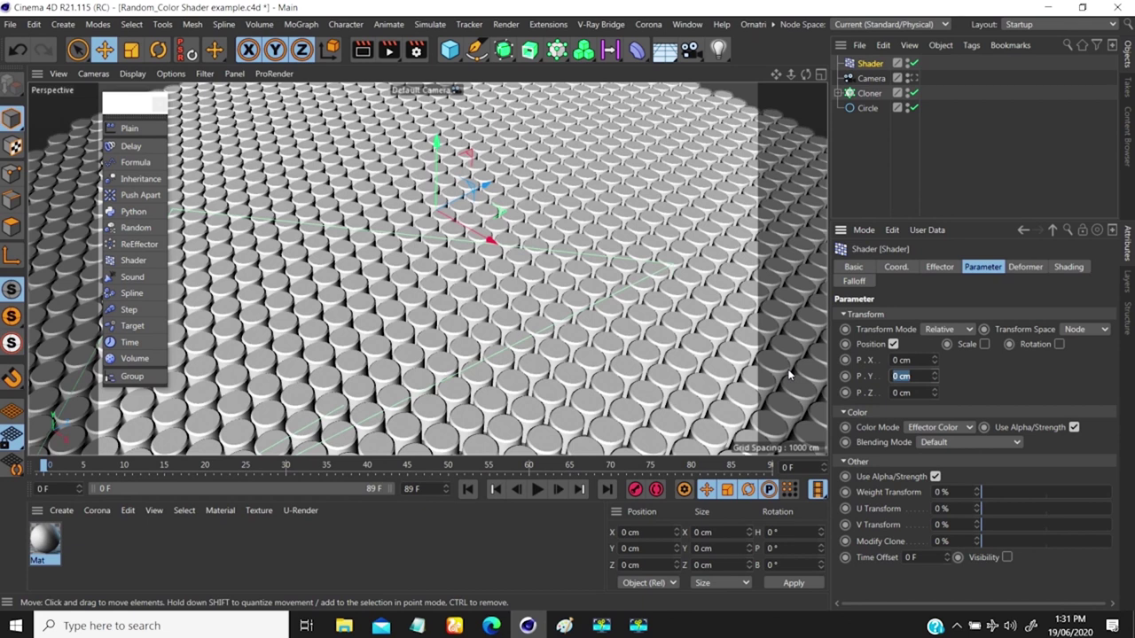
pyautogui.write('80')
pyautogui.press('Return')
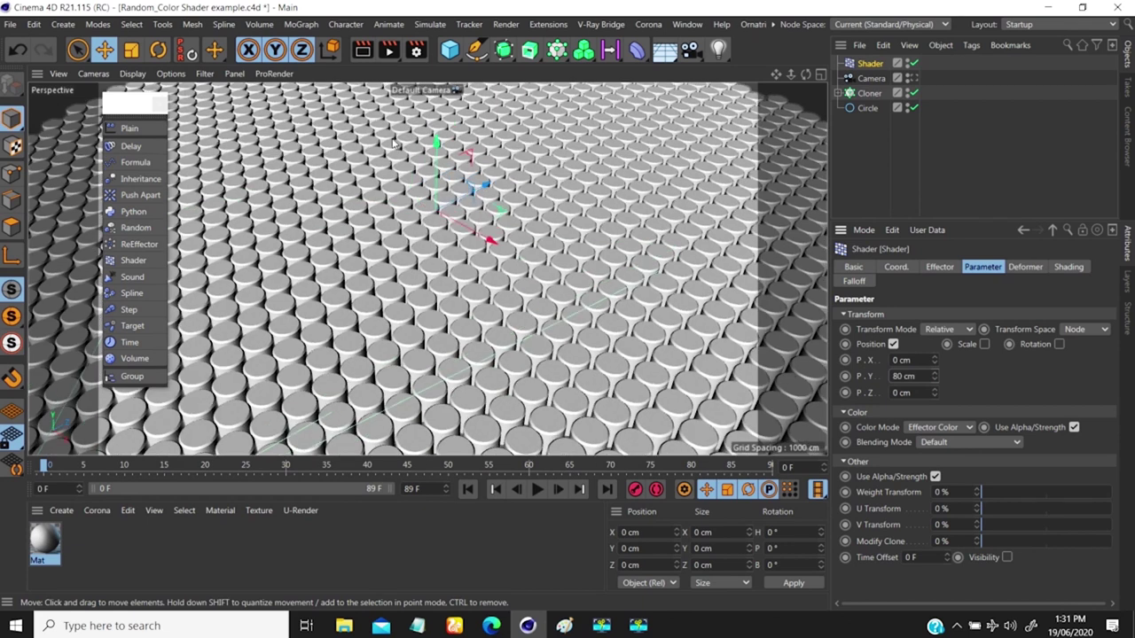
pyautogui.scroll(-10, 393, 141)
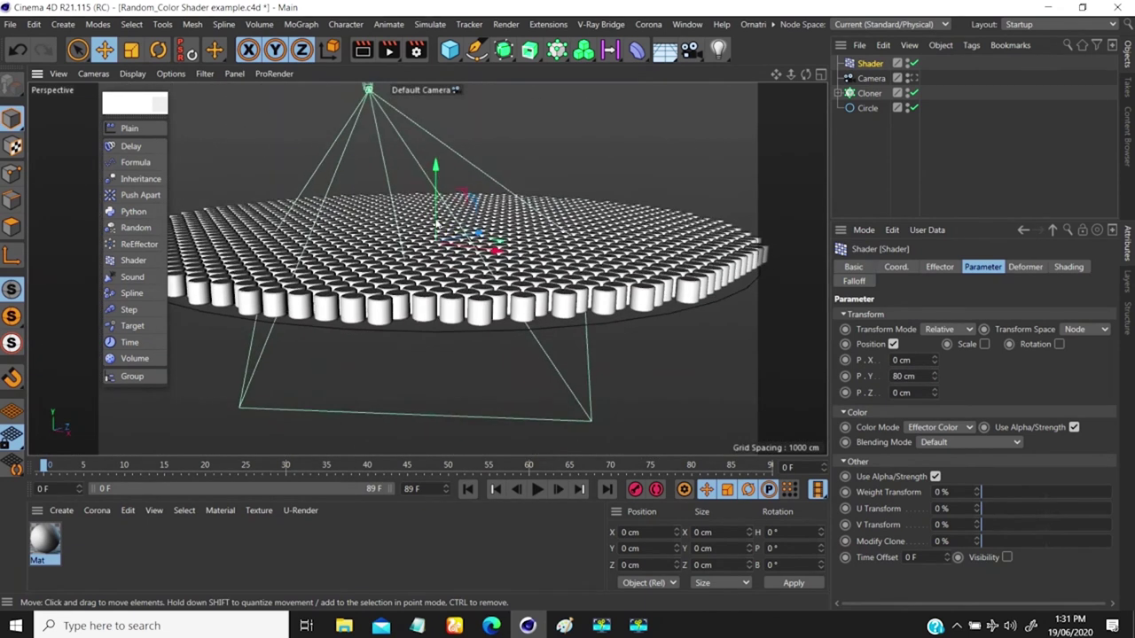
pyautogui.scroll(10, 431, 244)
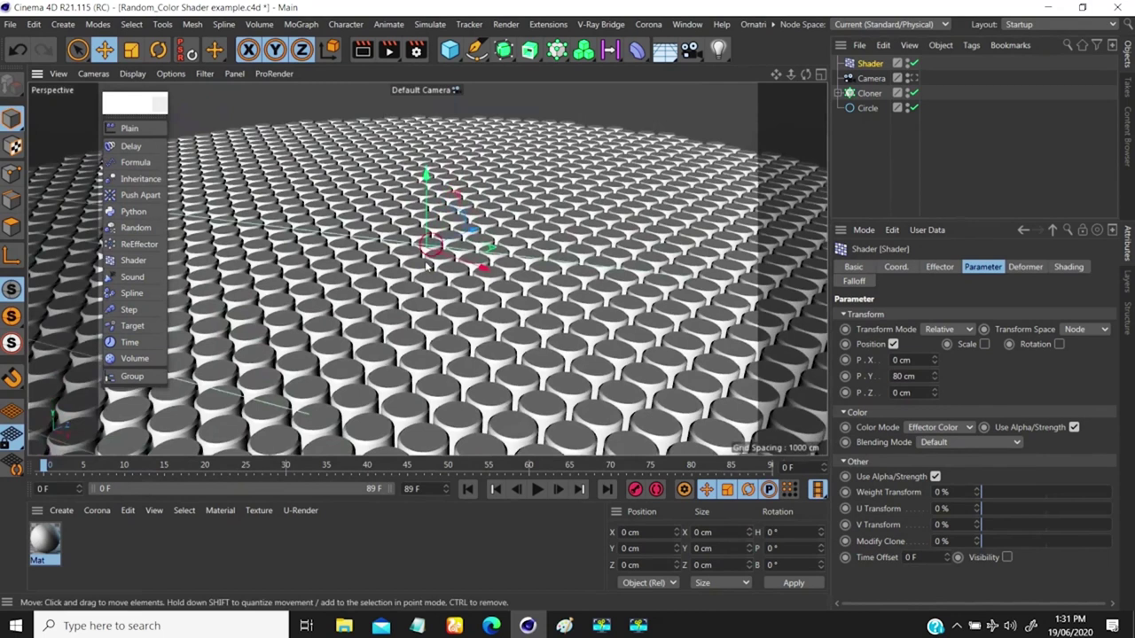
pyautogui.scroll(3, 431, 265)
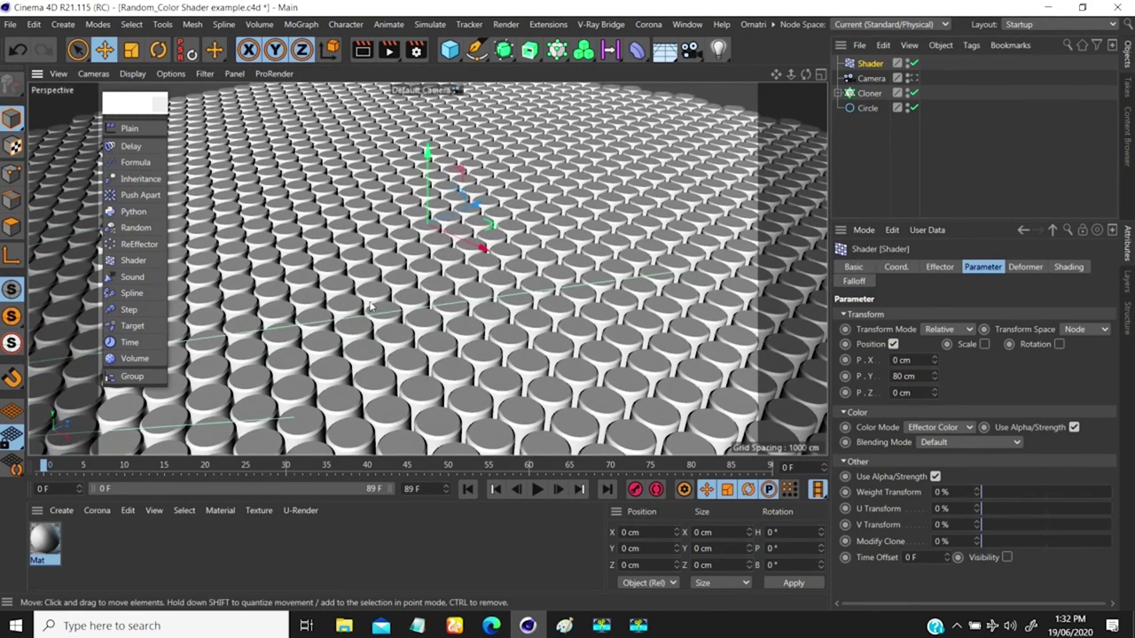
# - Load a Color shader into the Shader effector's custom shader slot, collapse the Mapping and Strength groups, and open the Color shader's properties
pyautogui.click(1064, 267)
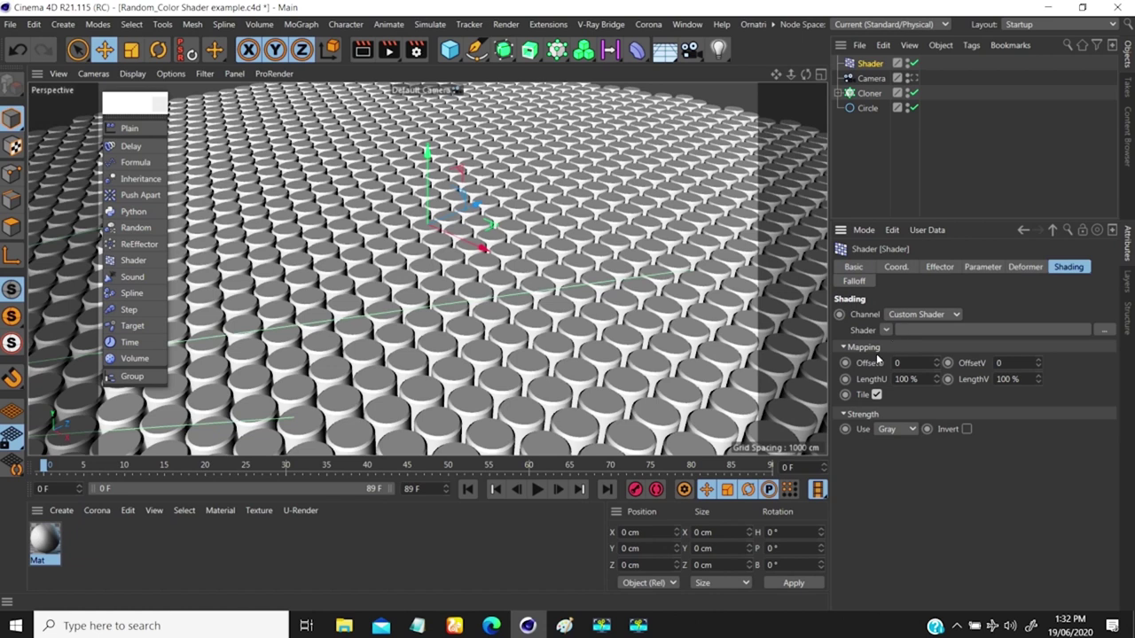
pyautogui.click(848, 414)
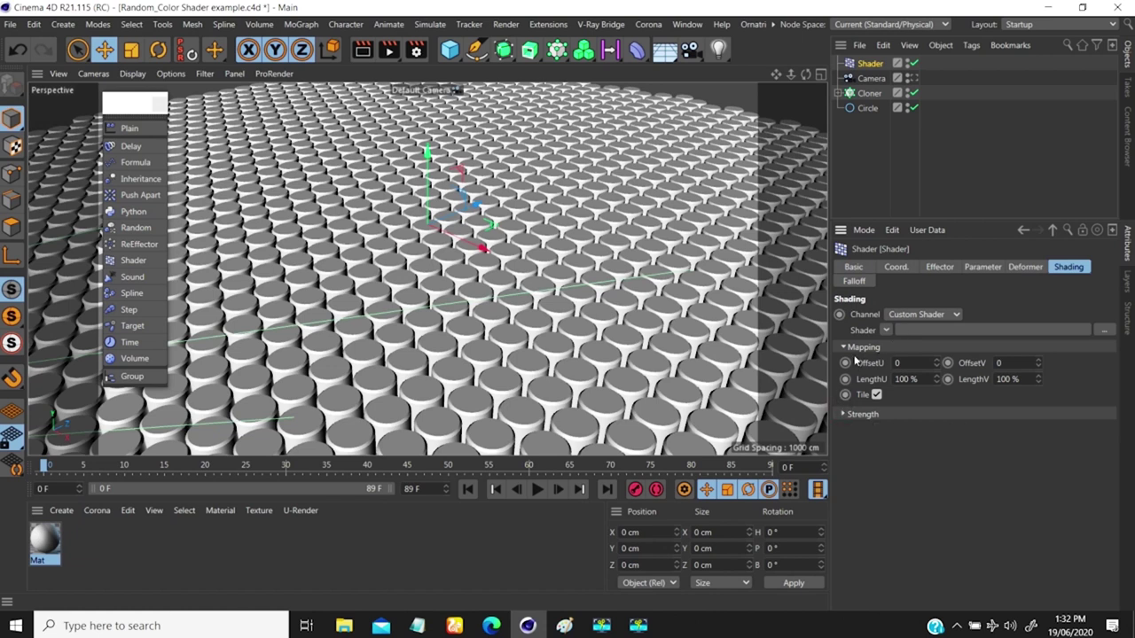
pyautogui.click(855, 348)
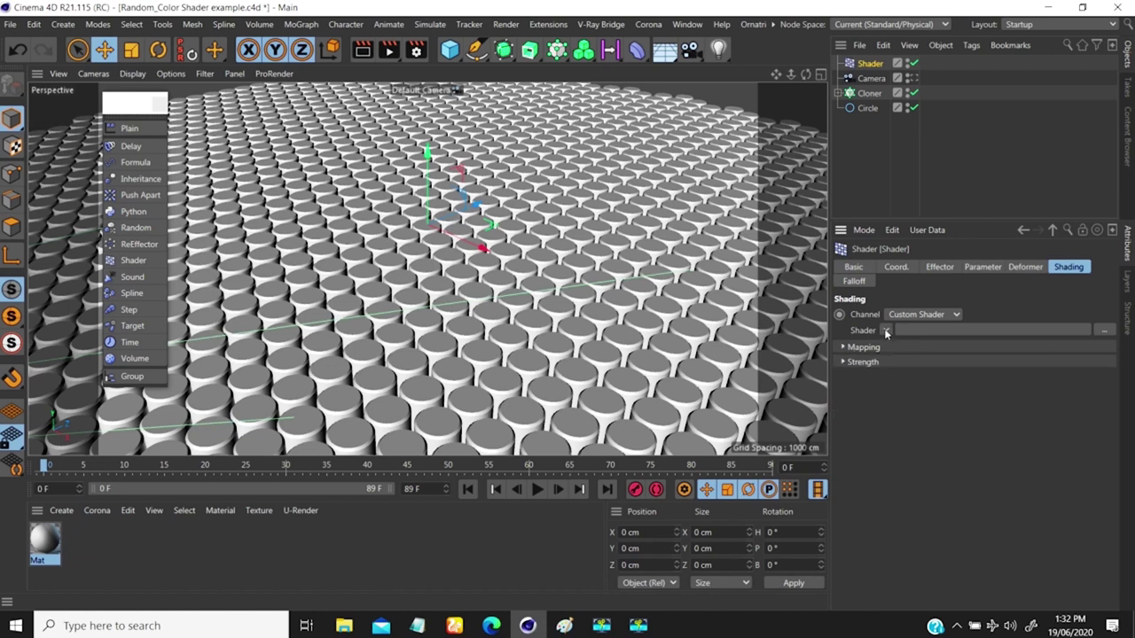
pyautogui.click(885, 331)
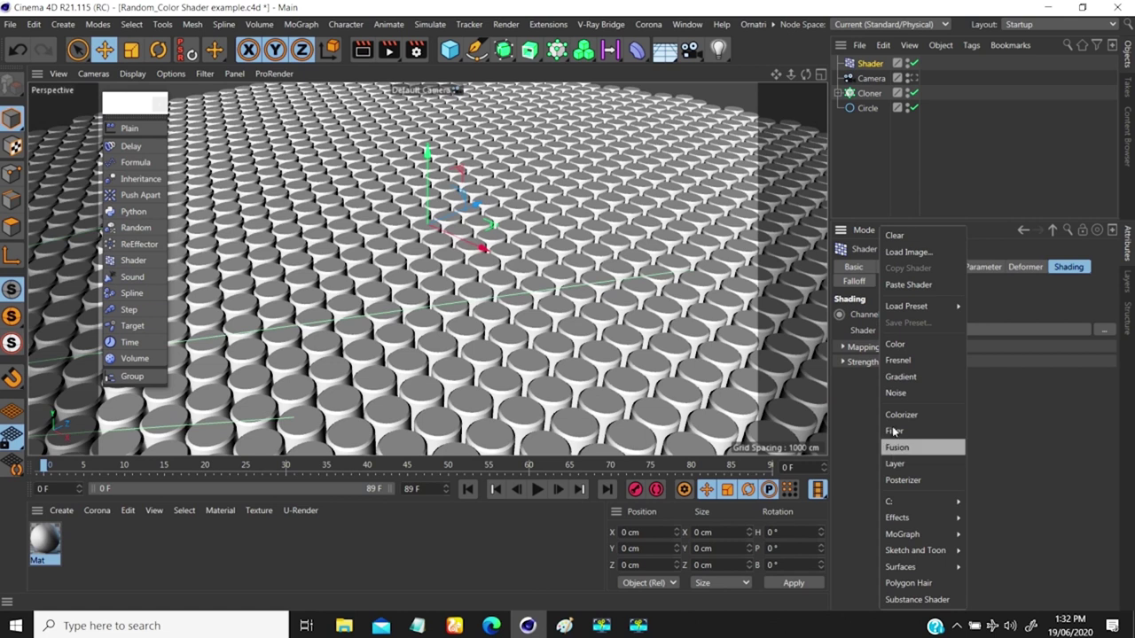
pyautogui.click(896, 345)
pyautogui.scroll(-10, 454, 260)
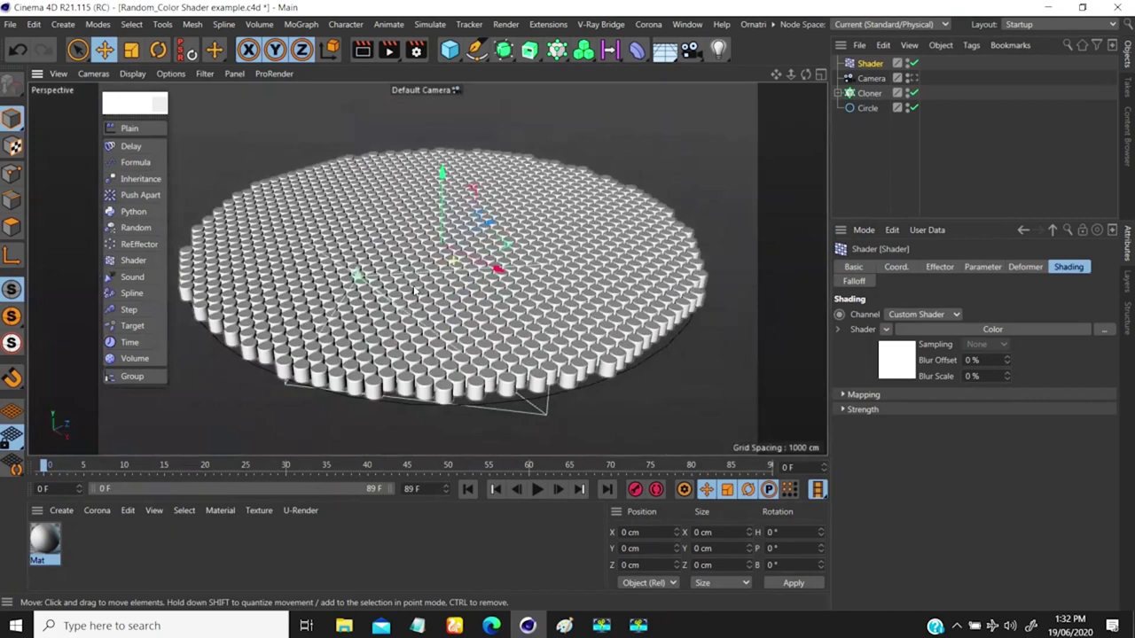
pyautogui.keyDown('alt'); pyautogui.moveTo(413, 291); pyautogui.dragTo(458, 283); pyautogui.keyUp('alt')
pyautogui.click(895, 364)
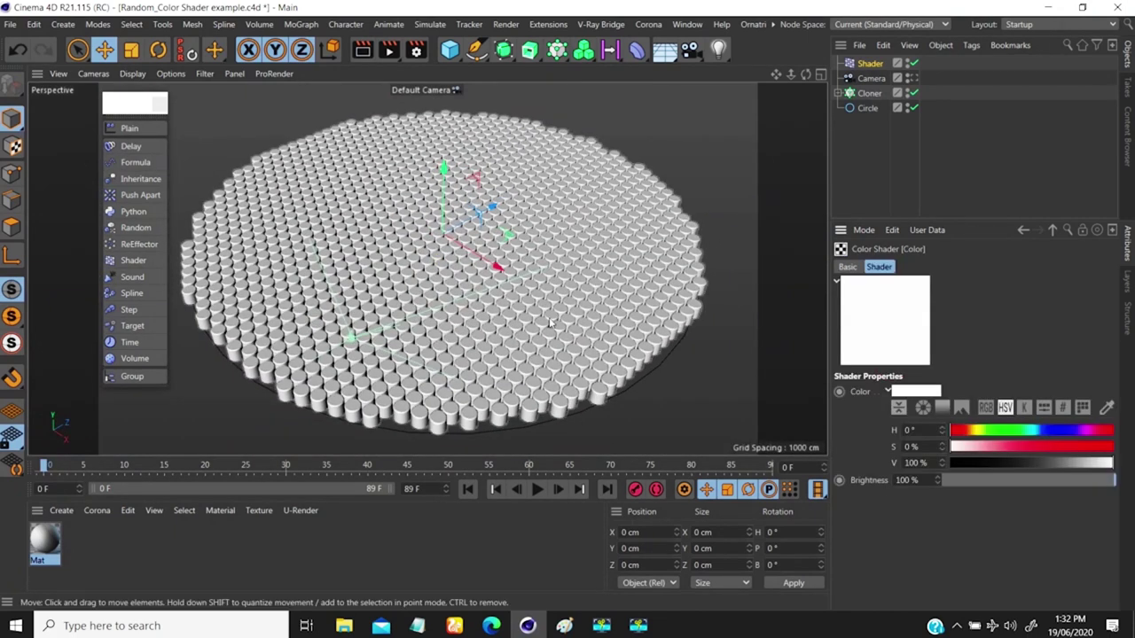
# - Review the Cloner's object and transform settings, and the Shader effector's strength and position parameters
pyautogui.click(869, 93)
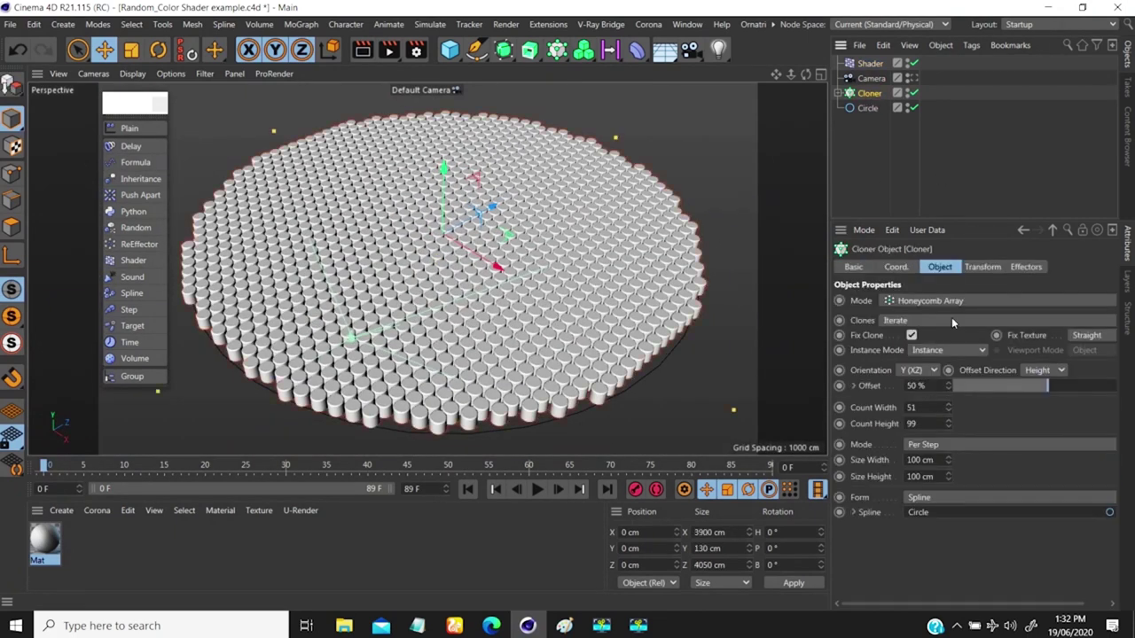
pyautogui.click(981, 267)
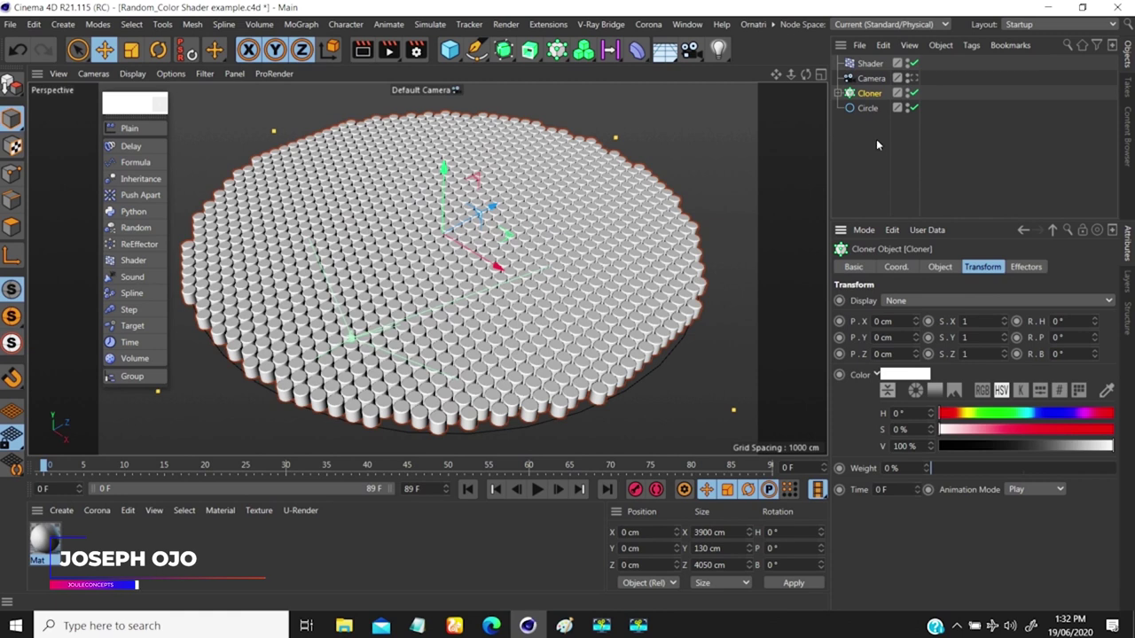
pyautogui.click(940, 267)
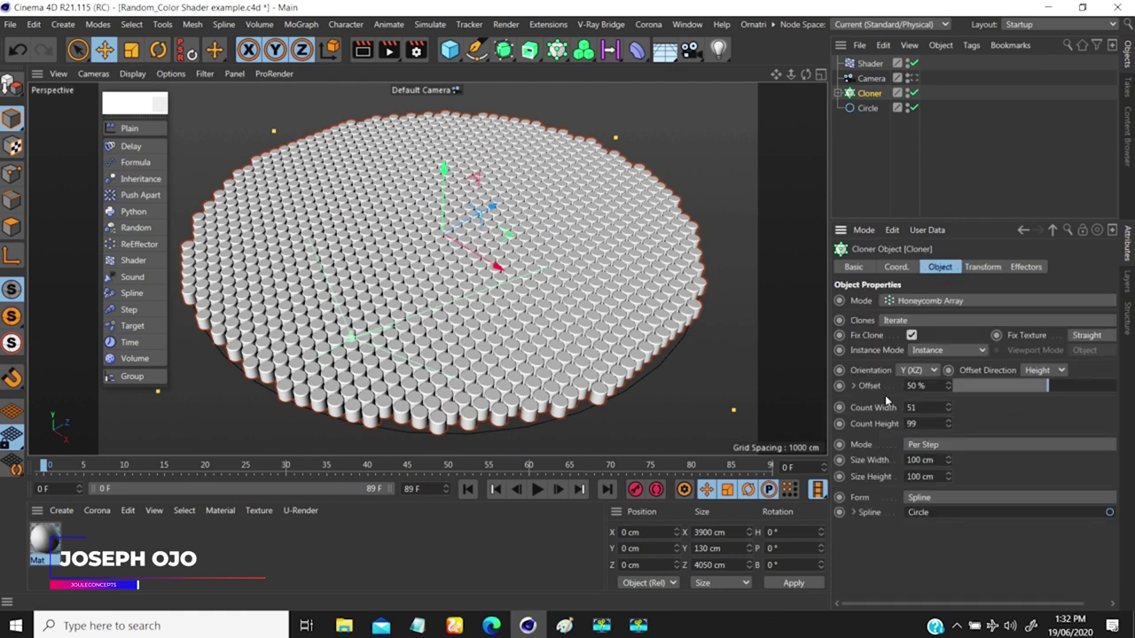
pyautogui.click(870, 64)
pyautogui.click(939, 267)
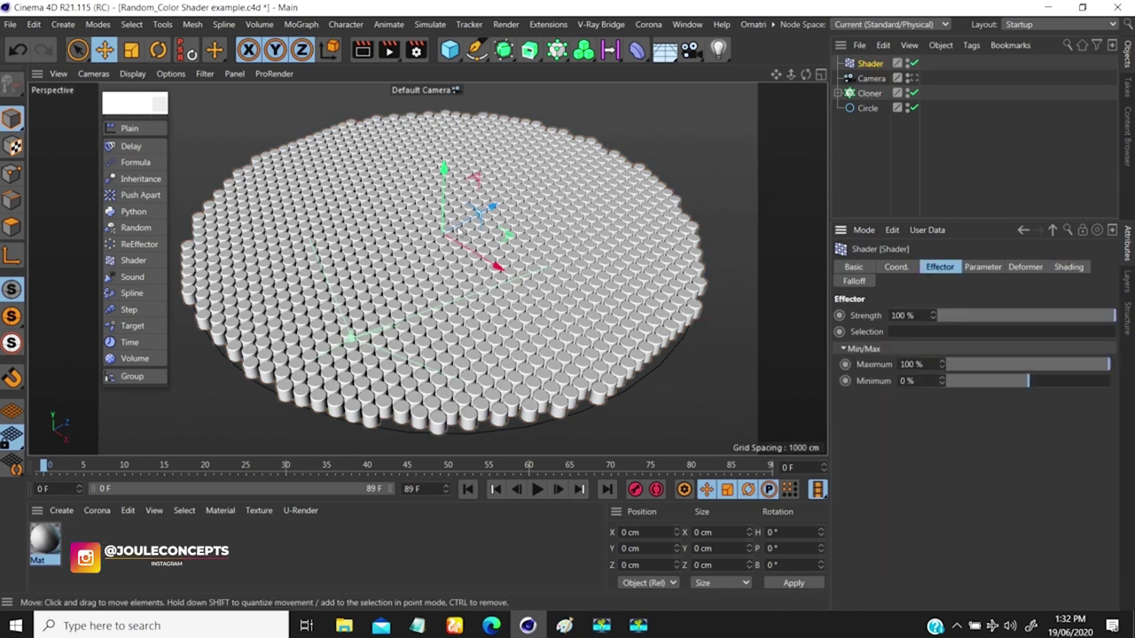
pyautogui.click(983, 267)
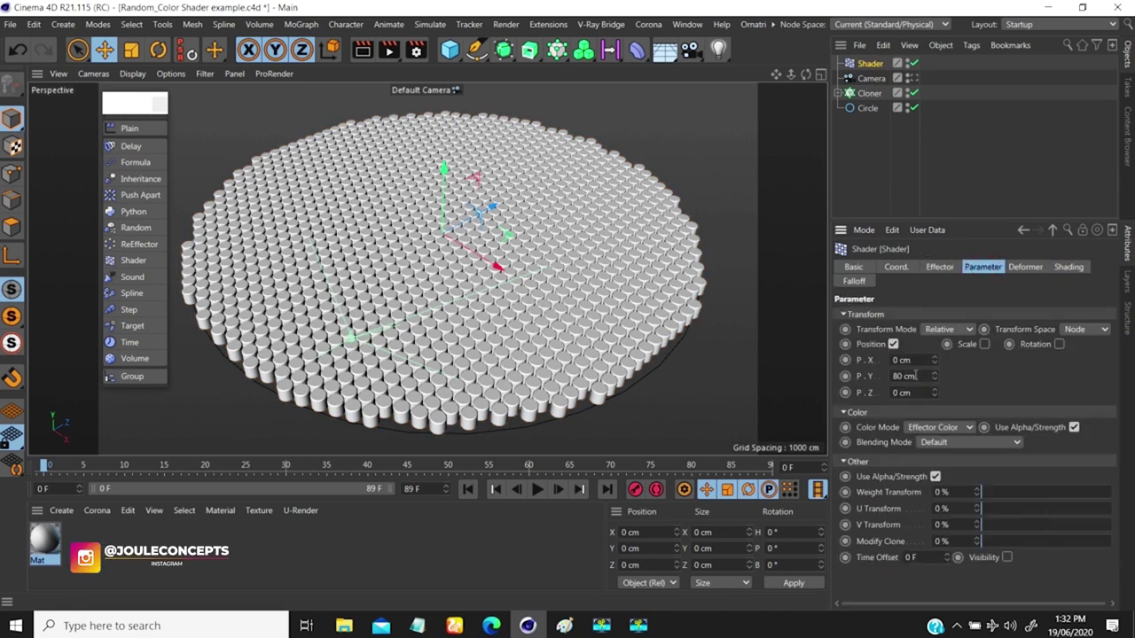
pyautogui.press('Return')
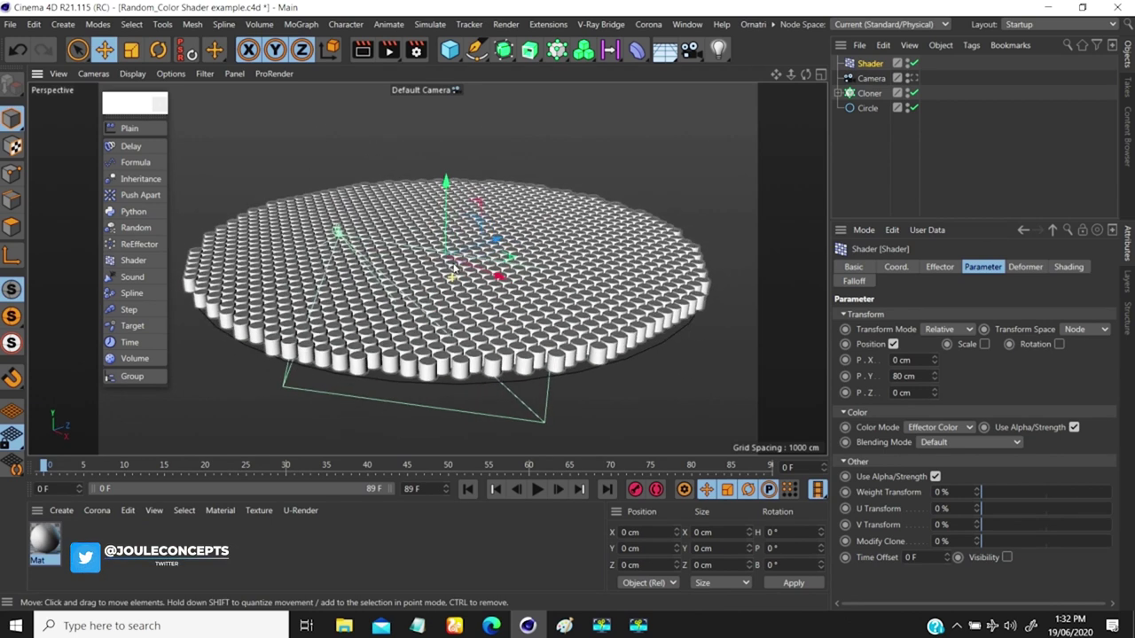
# - Set the Color shader's colour to black with V at 0% and inspect the effect on the clones
pyautogui.click(1067, 267)
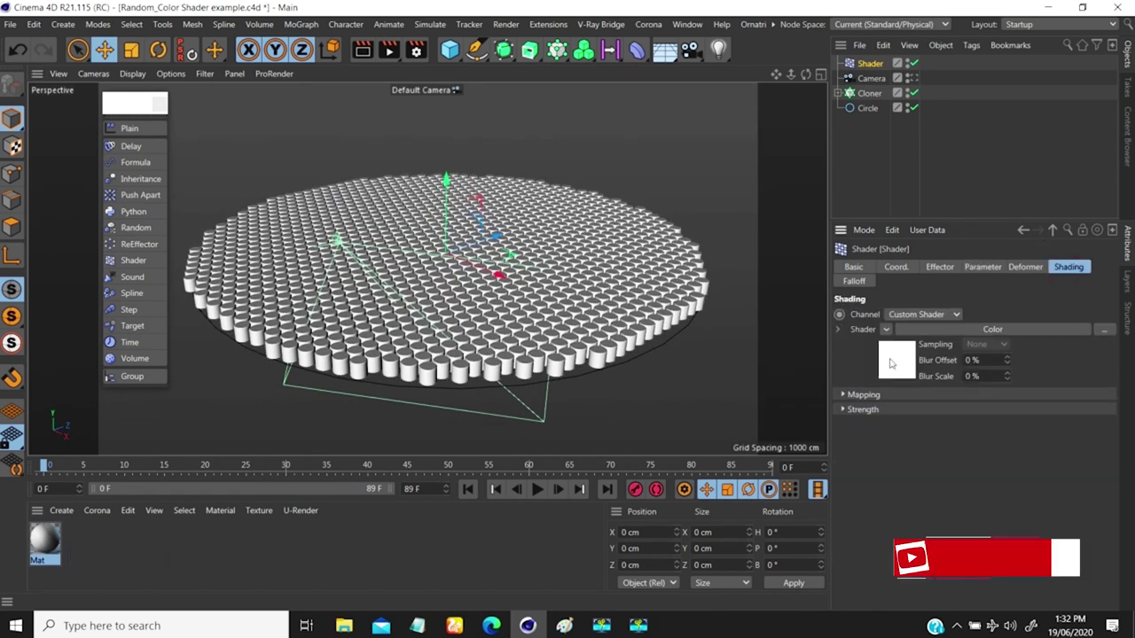
pyautogui.click(869, 359)
pyautogui.click(990, 463)
pyautogui.moveTo(990, 463); pyautogui.dragTo(883, 458)
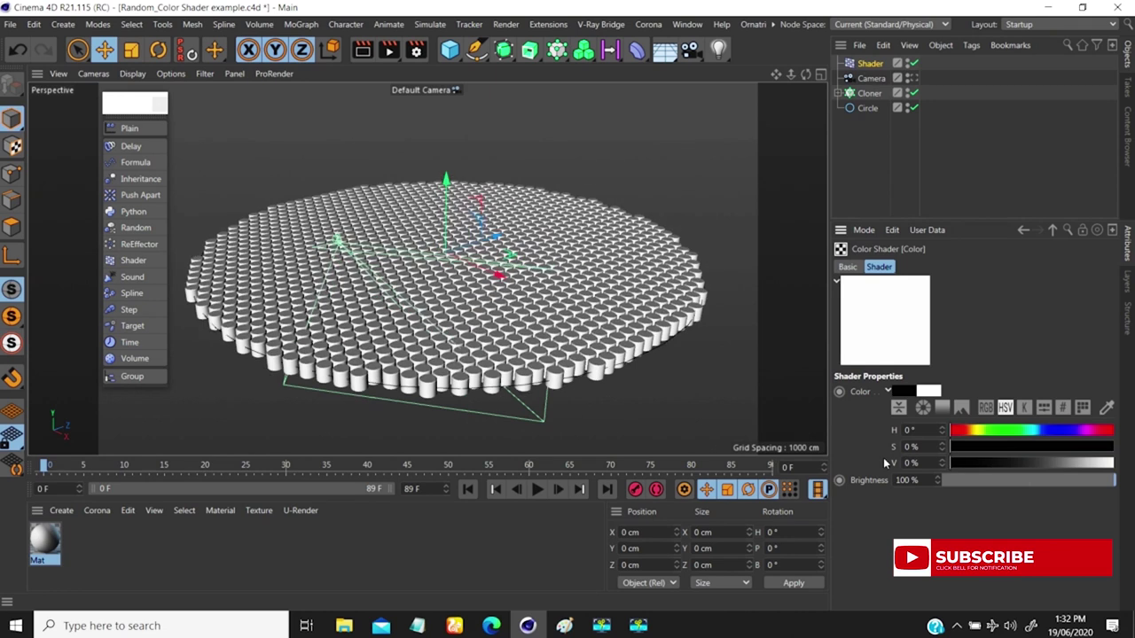
pyautogui.scroll(5, 459, 283)
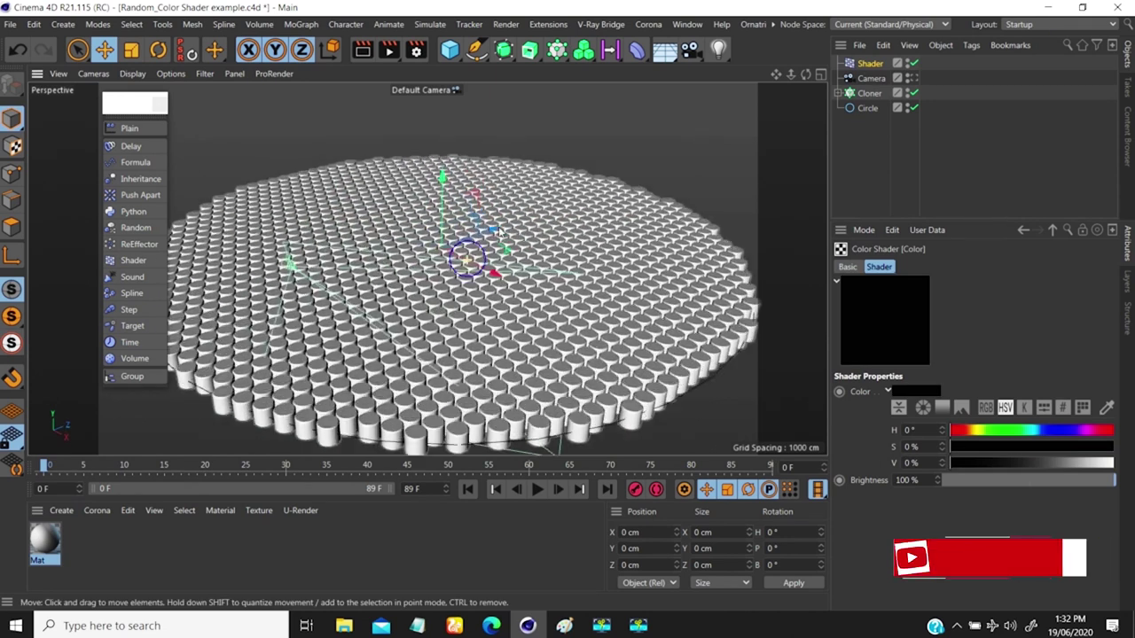
pyautogui.scroll(-4, 465, 254)
pyautogui.scroll(5, 463, 254)
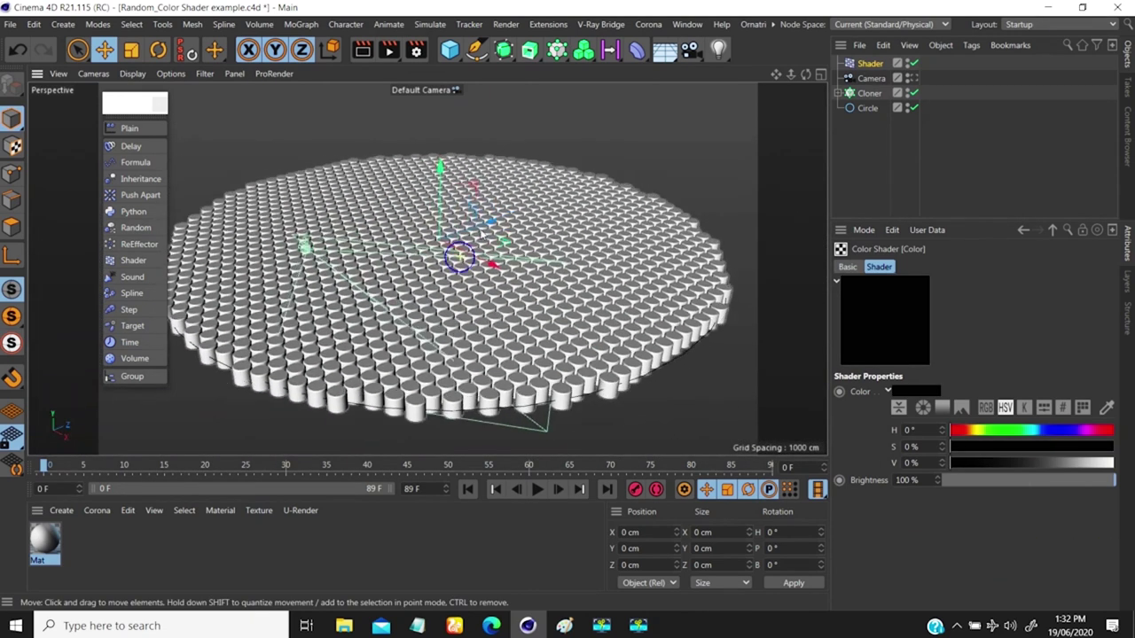
pyautogui.scroll(-5, 463, 254)
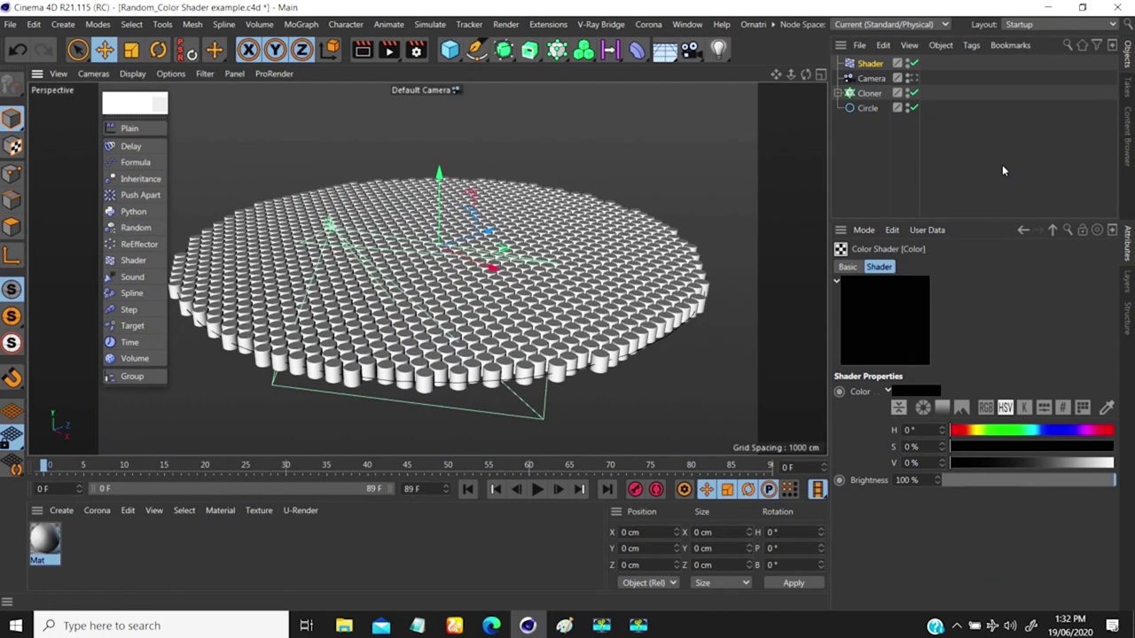
# - Switch the Shader effector's Position transform off and back on to compare the clone heights
pyautogui.click(1023, 230)
pyautogui.click(984, 266)
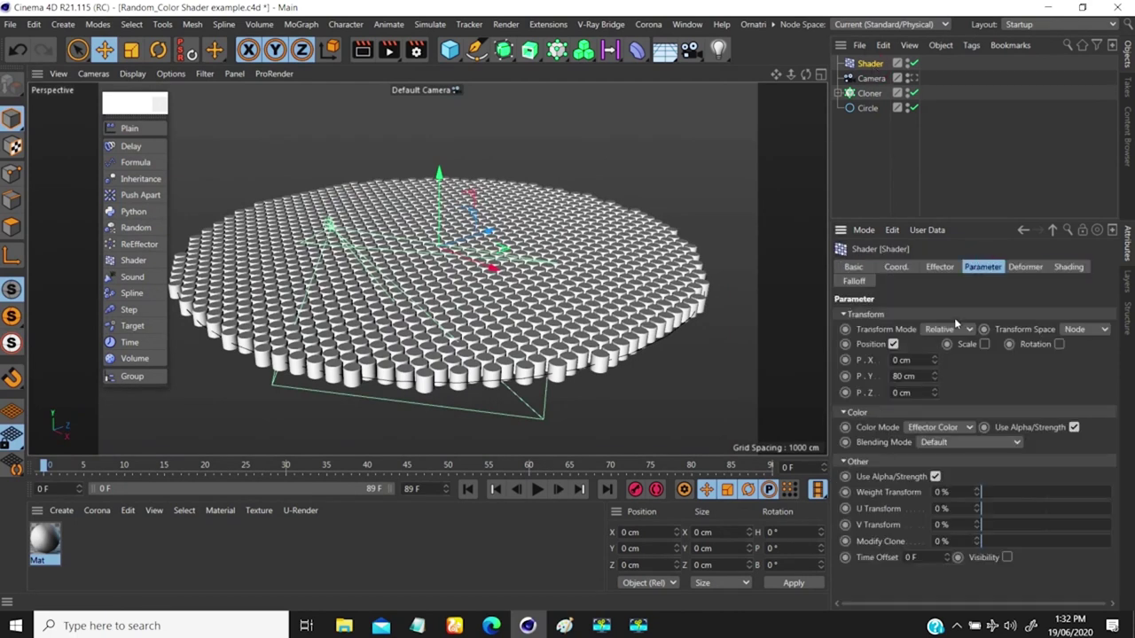
pyautogui.click(893, 344)
pyautogui.click(893, 344)
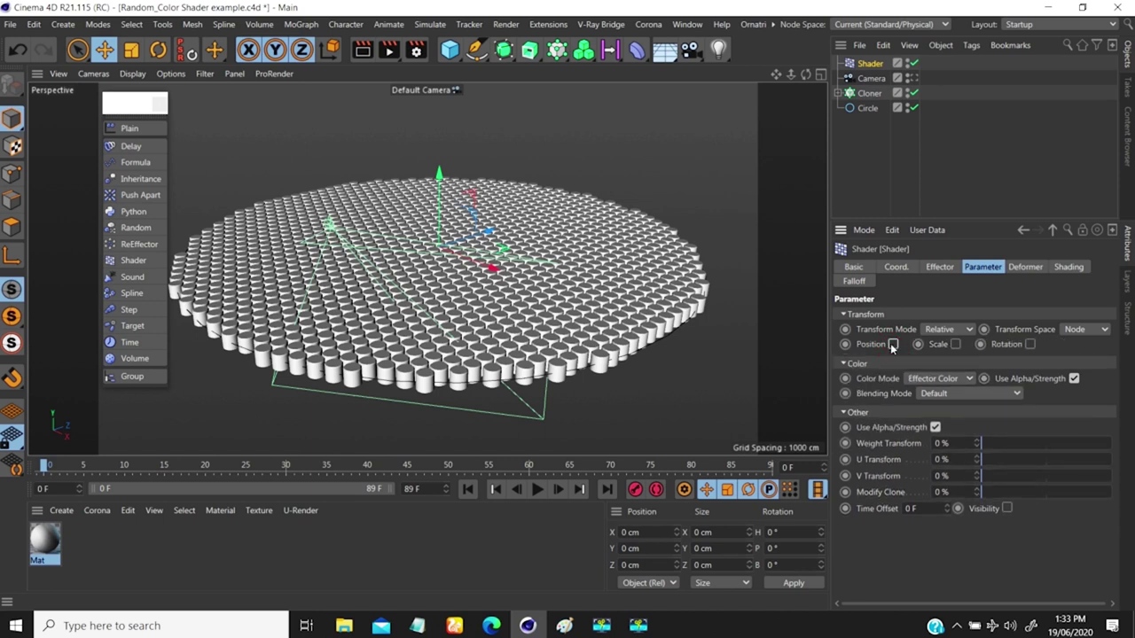
pyautogui.click(893, 344)
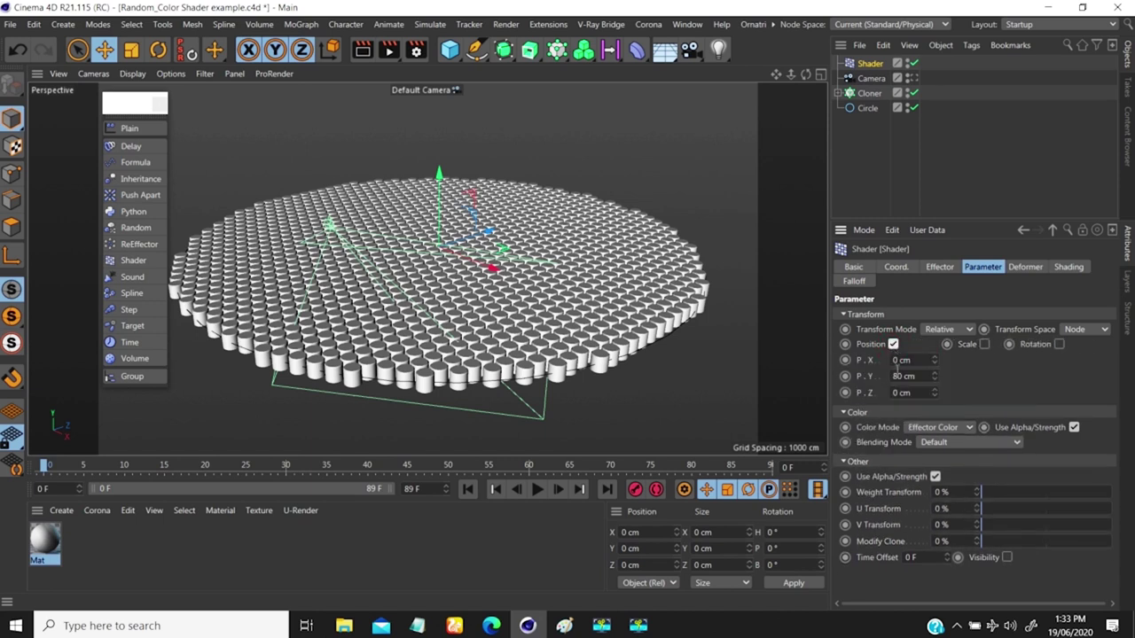
# - Open the Color shader in the Shader effector's custom shader slot and set its colour's V to 50%
pyautogui.click(1067, 267)
pyautogui.click(902, 365)
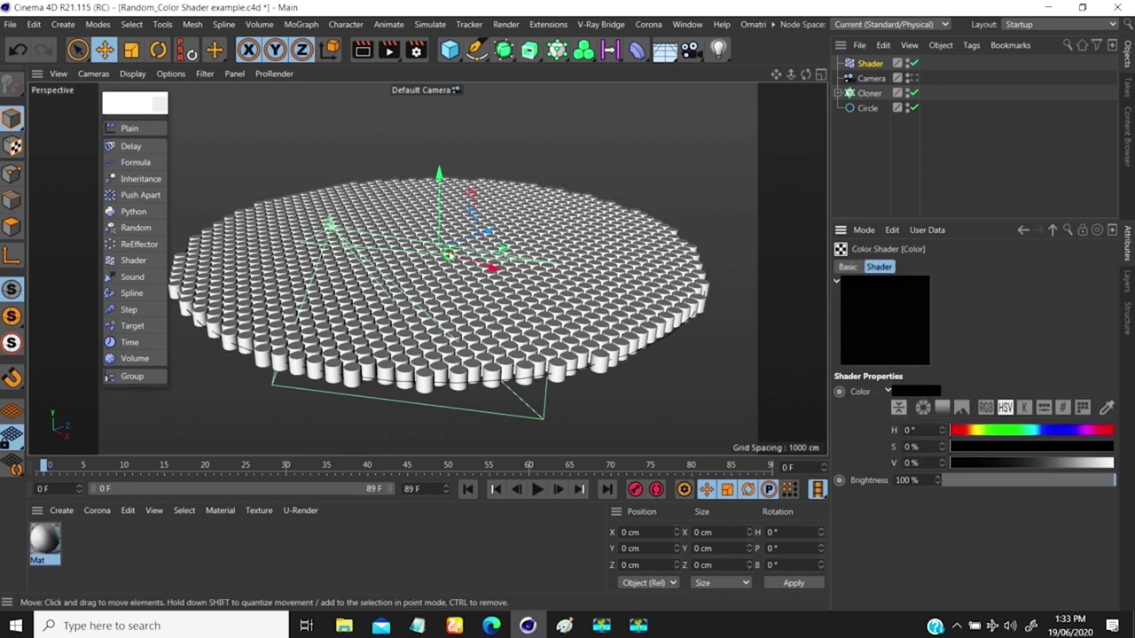
pyautogui.scroll(5, 448, 254)
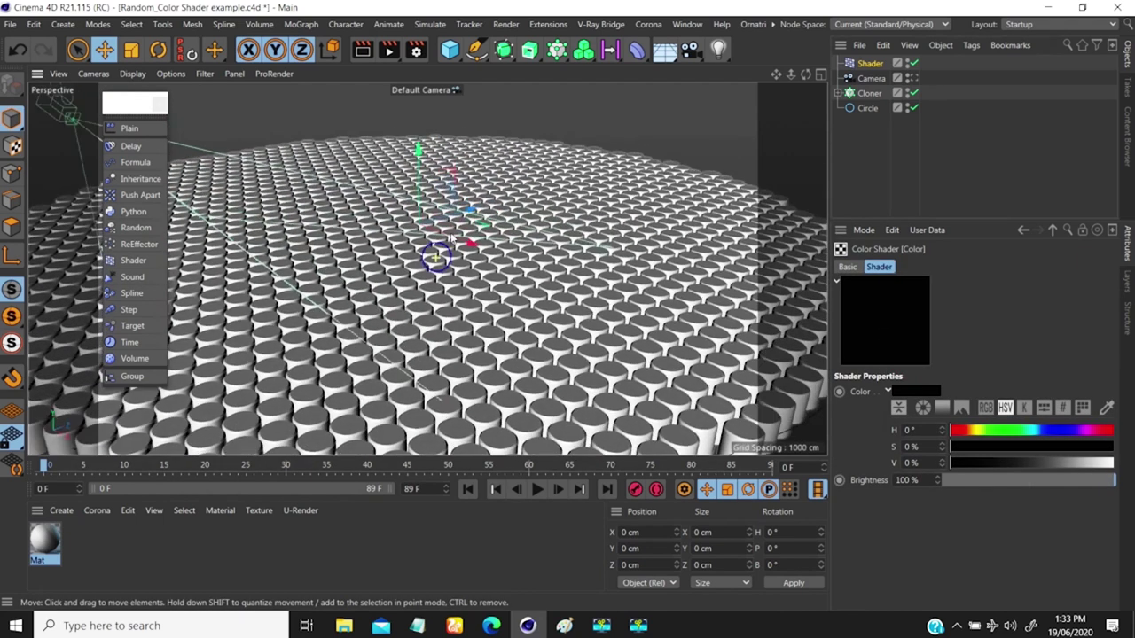
pyautogui.scroll(2, 450, 237)
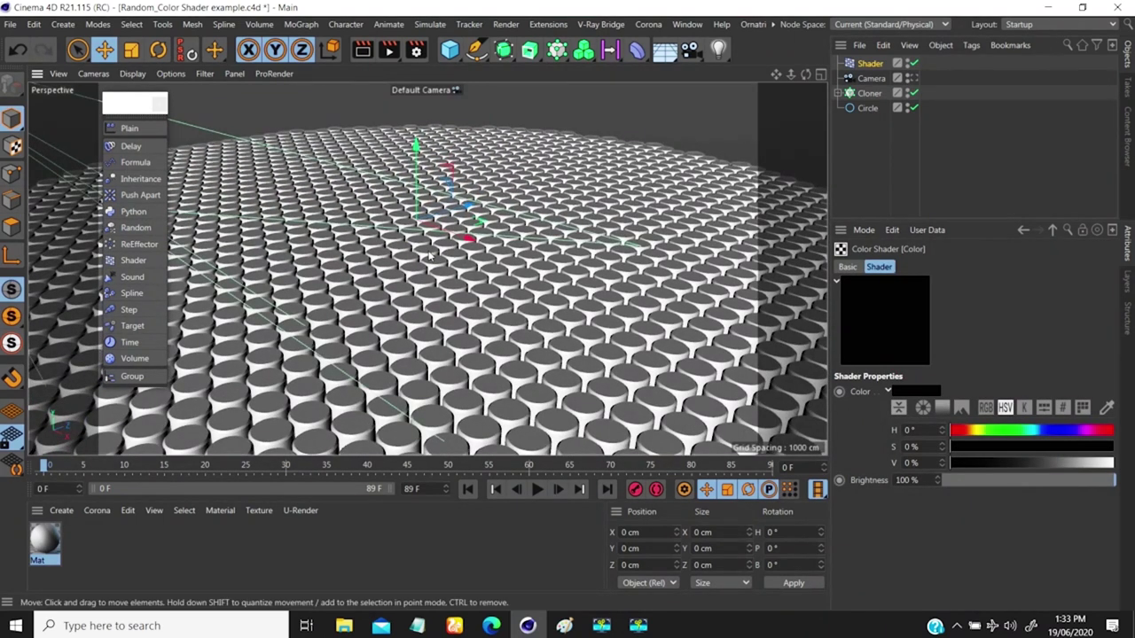
pyautogui.scroll(1, 712, 326)
pyautogui.click(910, 462)
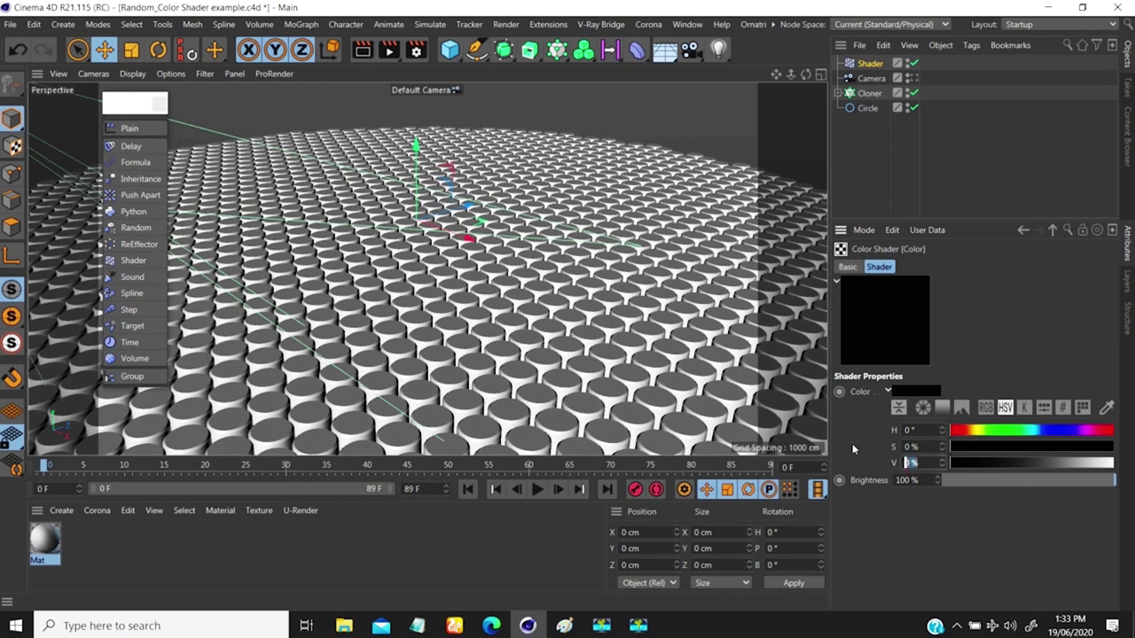
pyautogui.write('50')
pyautogui.press('Return')
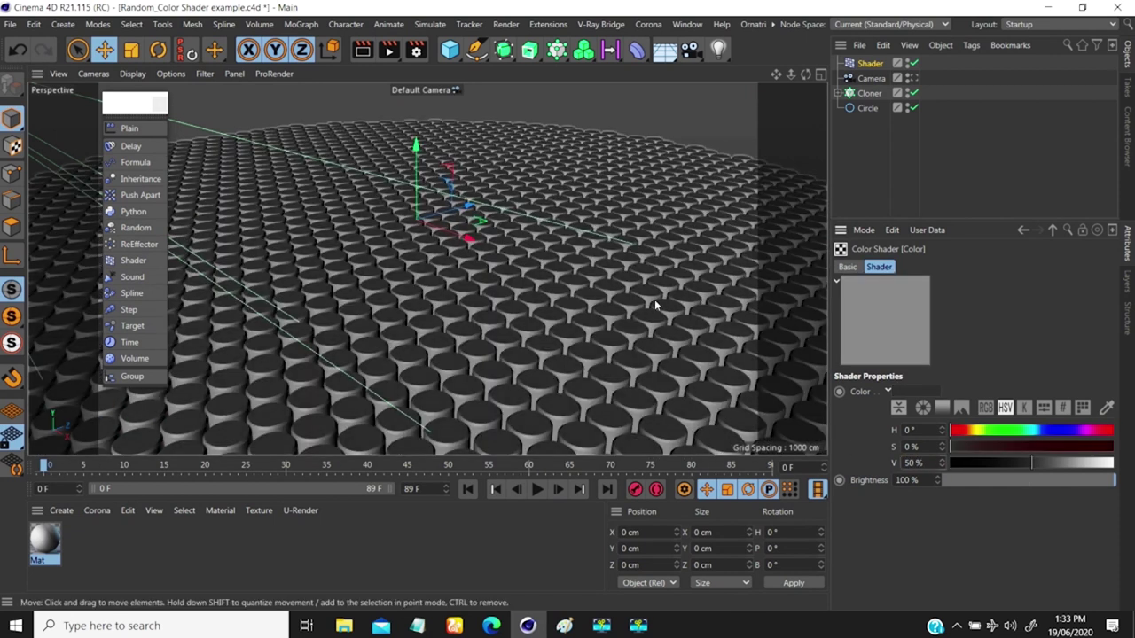
# - Return to the Shader effector's parameters and toggle the Position transform off and on repeatedly to compare the clone heights
pyautogui.click(1052, 230)
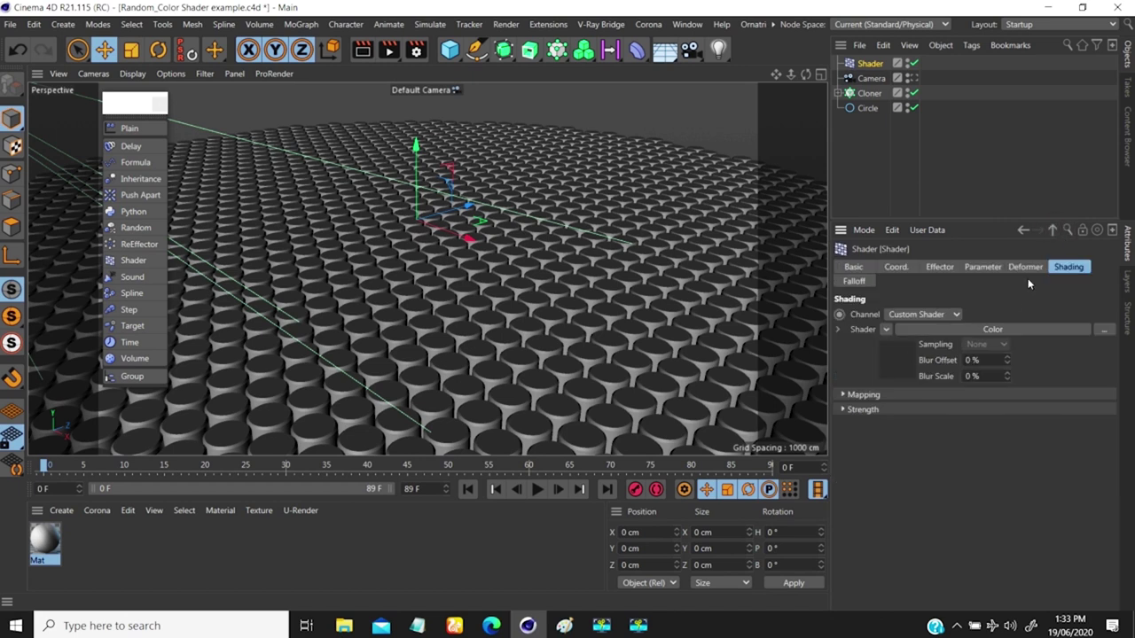
pyautogui.click(973, 271)
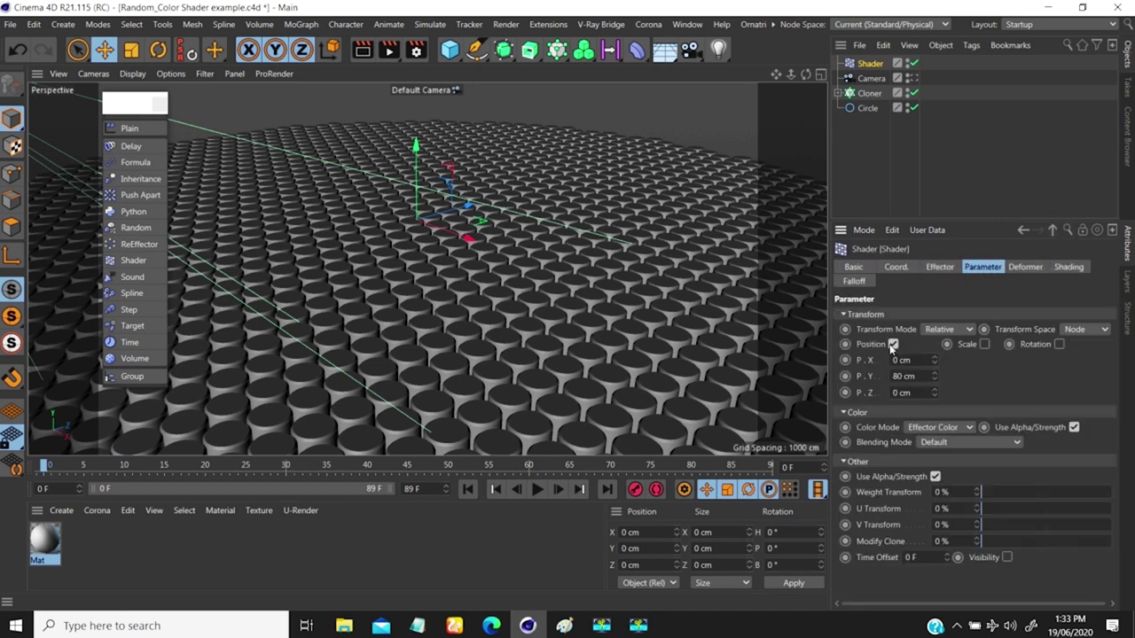
pyautogui.click(893, 344)
pyautogui.click(893, 344)
pyautogui.click(893, 344)
pyautogui.click(893, 344)
pyautogui.click(893, 344)
pyautogui.click(893, 344)
# - Set the Shader effector's Color Mode to Off
pyautogui.click(942, 268)
pyautogui.click(984, 267)
pyautogui.click(967, 428)
pyautogui.click(931, 426)
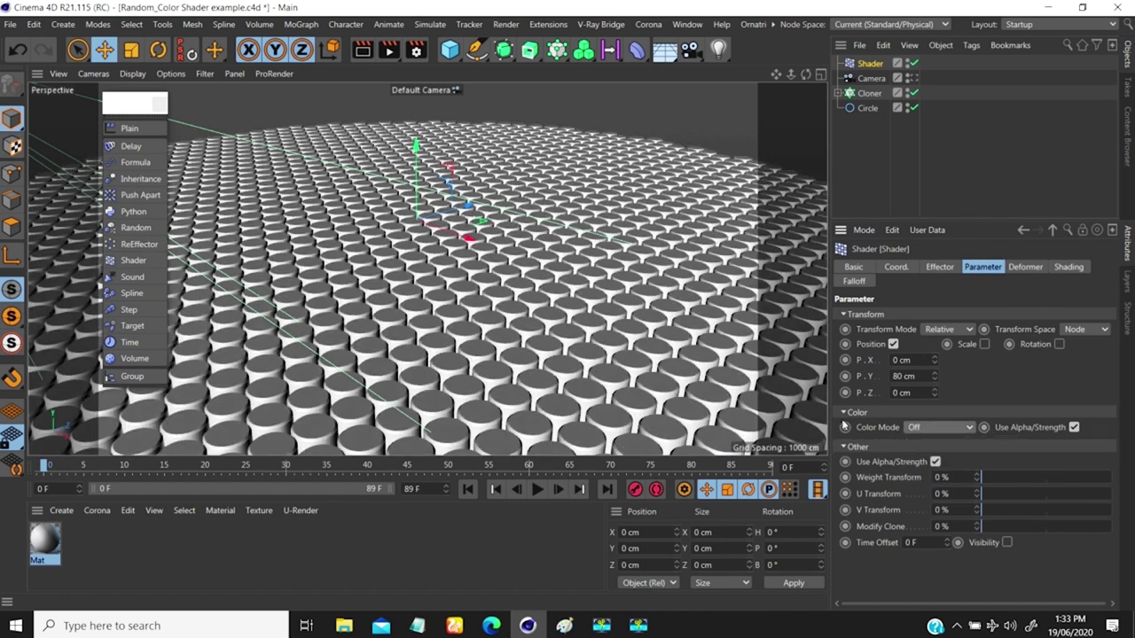
# - Check the Shader effector's strength settings and compare the clones with the Position transform off and on
pyautogui.click(938, 269)
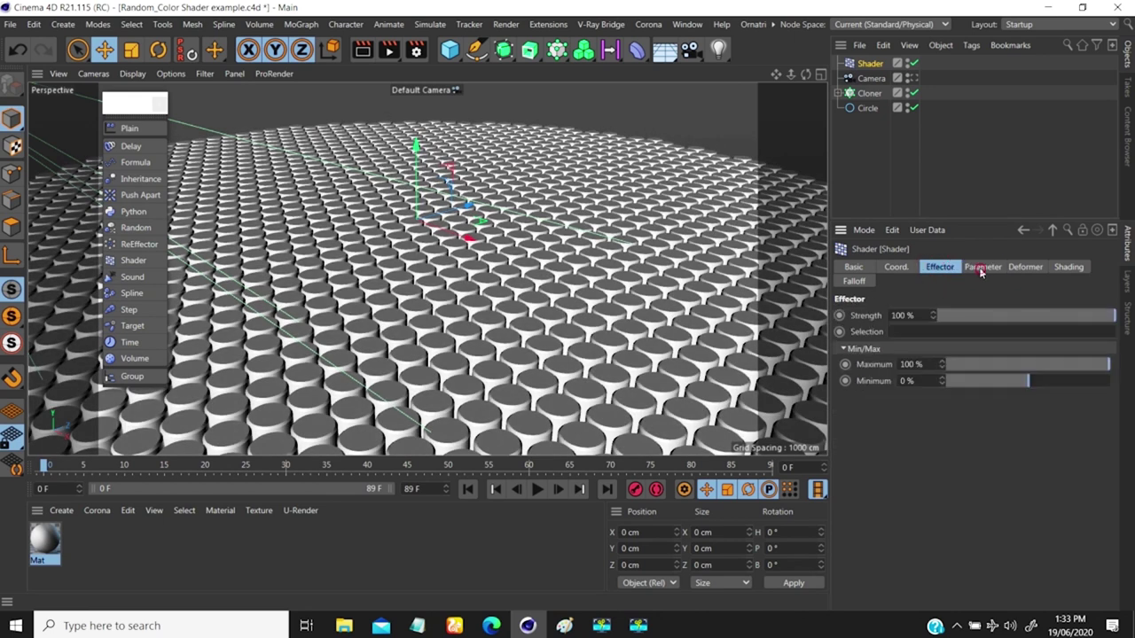
pyautogui.click(980, 269)
pyautogui.click(893, 345)
pyautogui.click(893, 344)
pyautogui.click(893, 345)
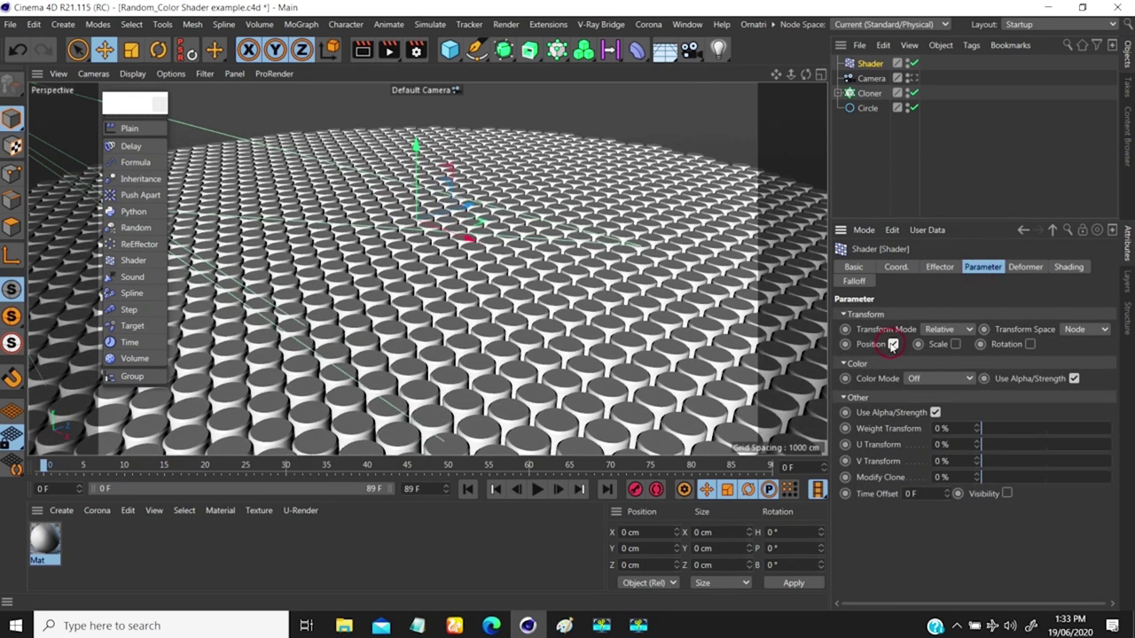
pyautogui.click(893, 345)
pyautogui.click(893, 345)
# - Clear the Color shader from the Shader effector's custom shader slot and load a Gradient shader in its place
pyautogui.click(1067, 268)
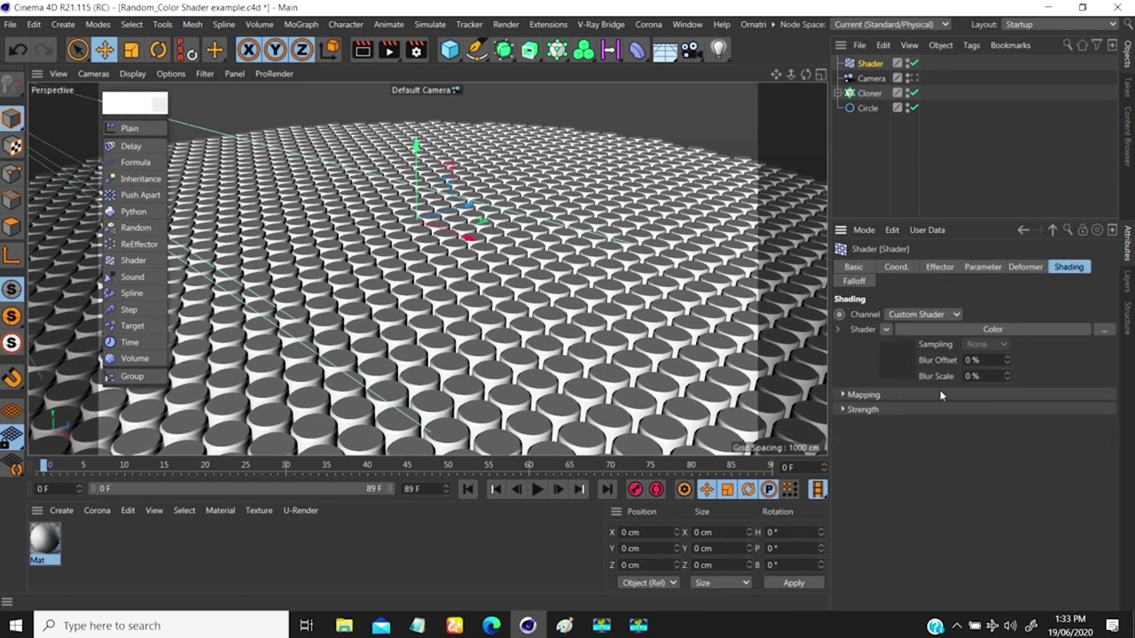
pyautogui.click(920, 330)
pyautogui.click(1053, 230)
pyautogui.click(884, 330)
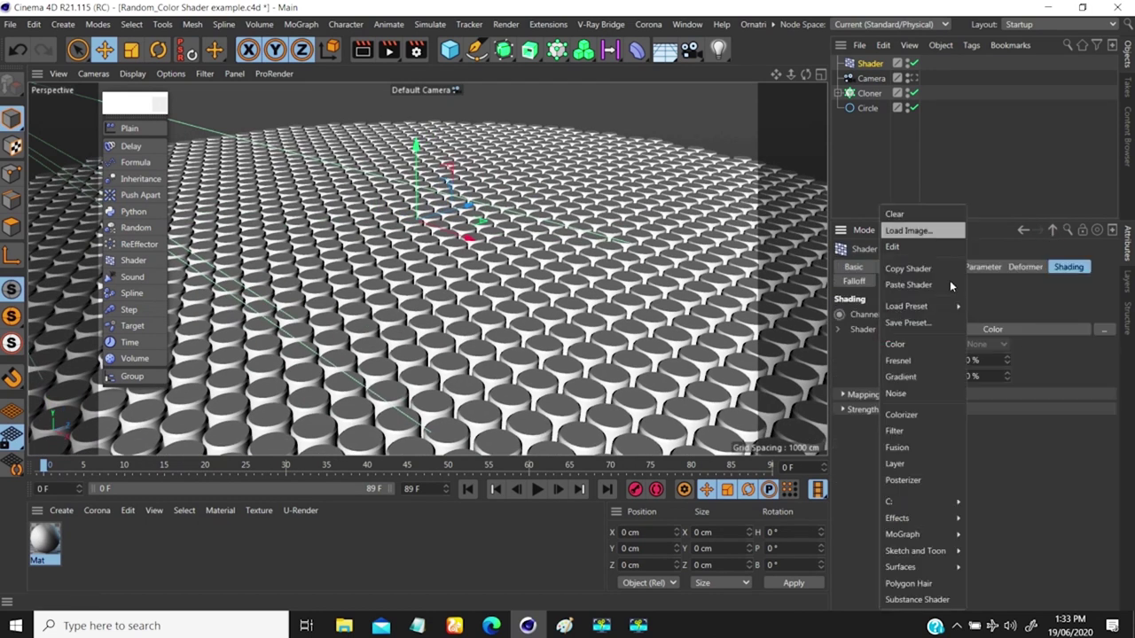
pyautogui.click(1002, 447)
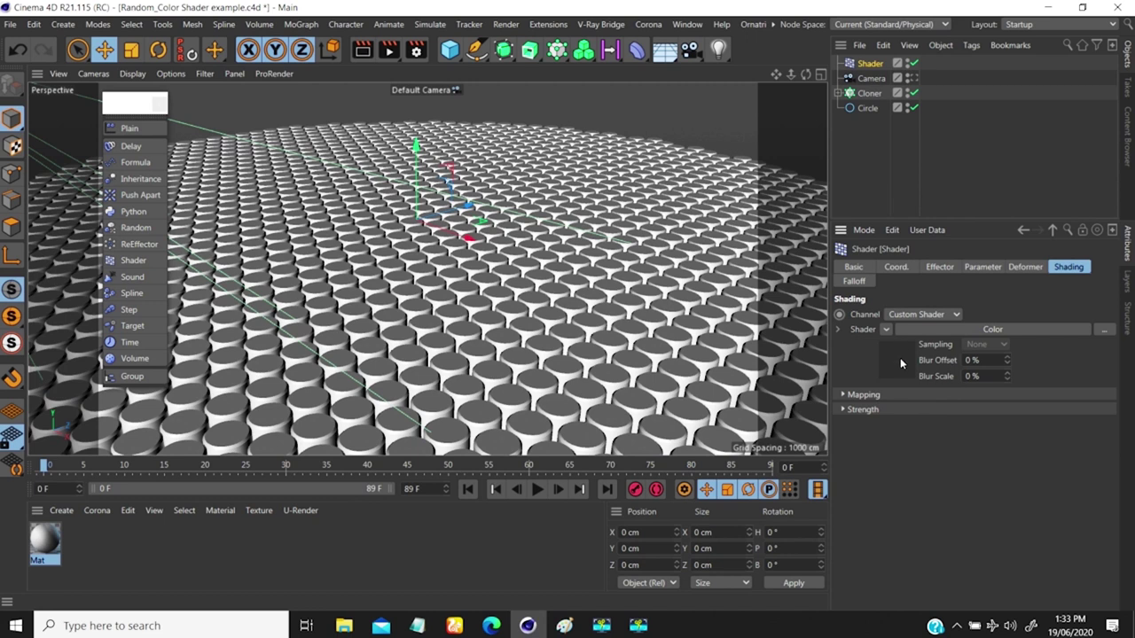
pyautogui.click(886, 330)
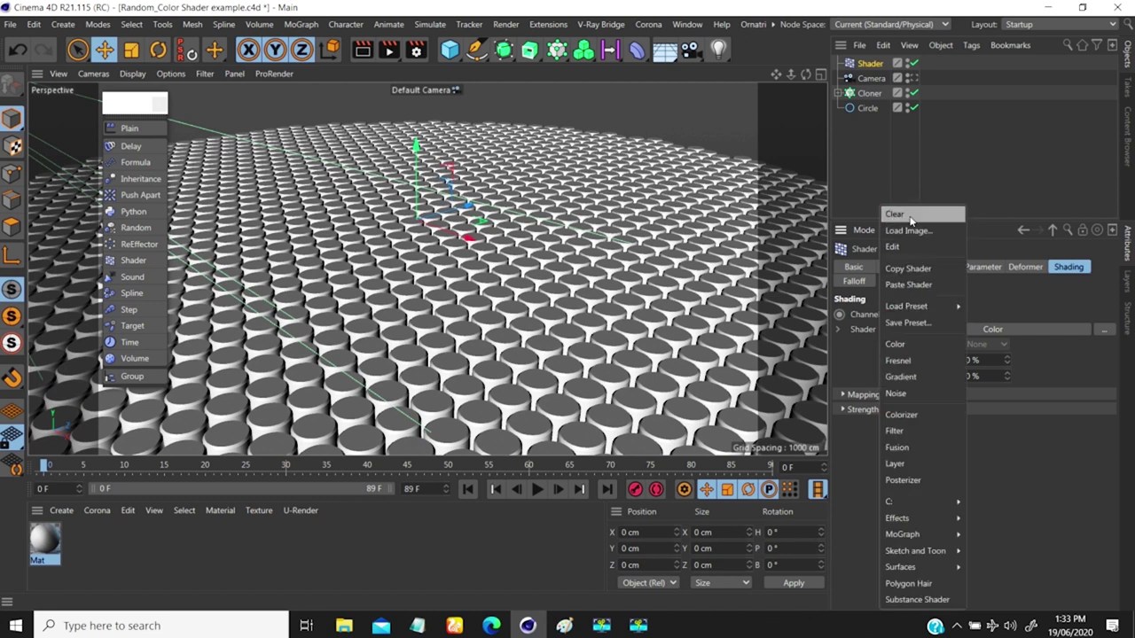
pyautogui.click(909, 217)
pyautogui.click(884, 330)
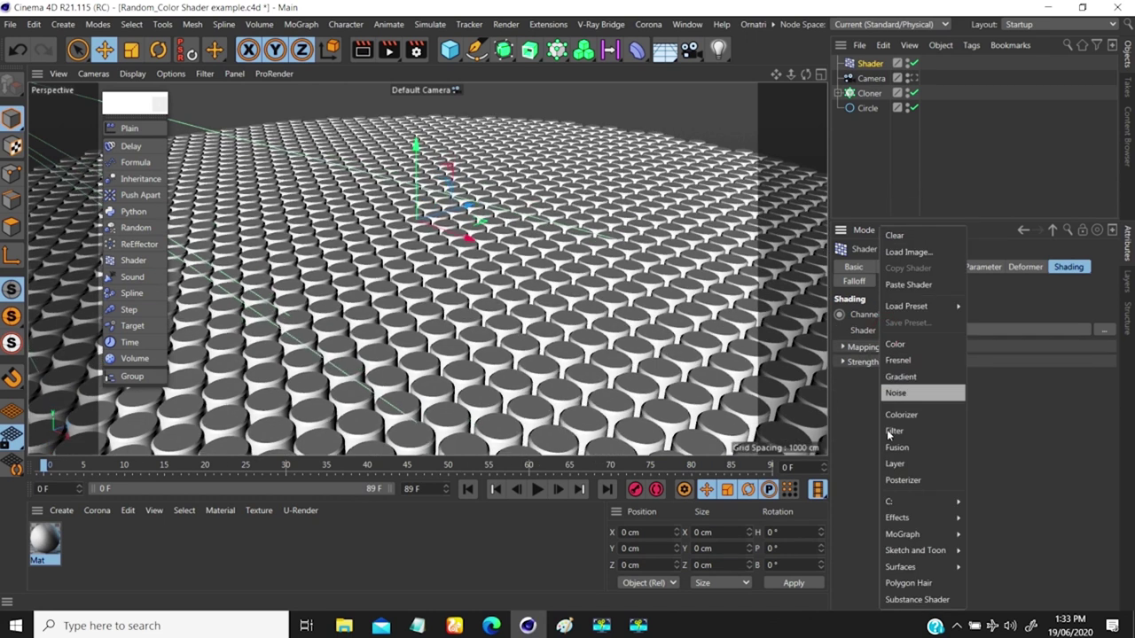
pyautogui.click(899, 377)
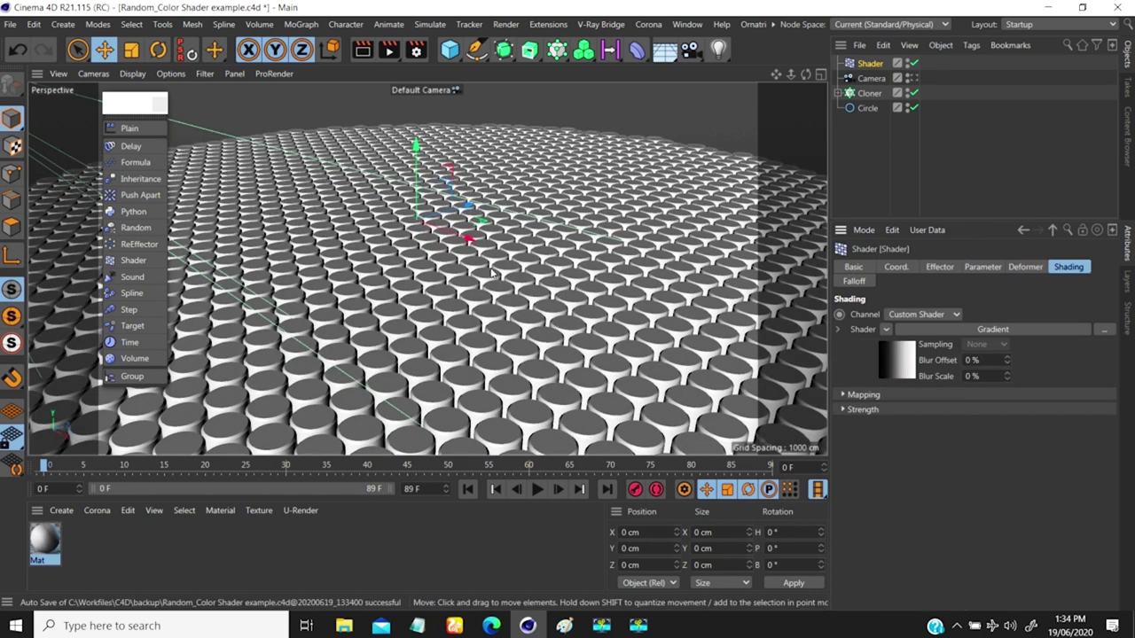
# - Inspect the gradient's effect on the clone heights from the side and open the Gradient shader's properties
pyautogui.scroll(-5, 492, 275)
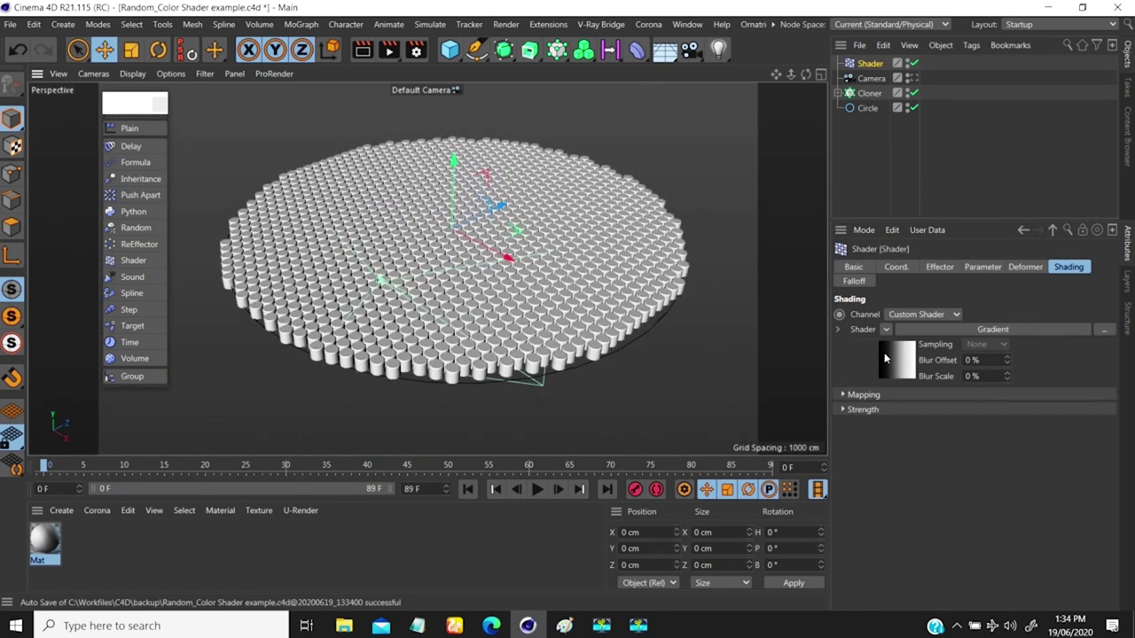
pyautogui.keyDown('alt'); pyautogui.moveTo(390, 213); pyautogui.dragTo(266, 221); pyautogui.keyUp('alt')
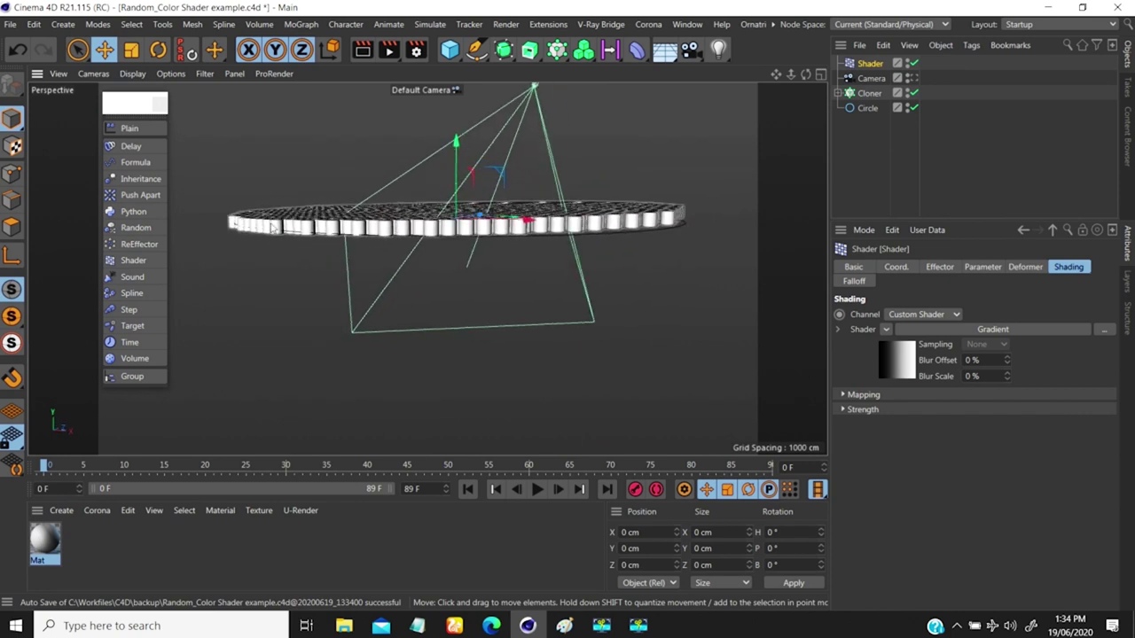
pyautogui.keyDown('alt'); pyautogui.moveTo(770, 257); pyautogui.dragTo(519, 237); pyautogui.keyUp('alt')
pyautogui.click(895, 370)
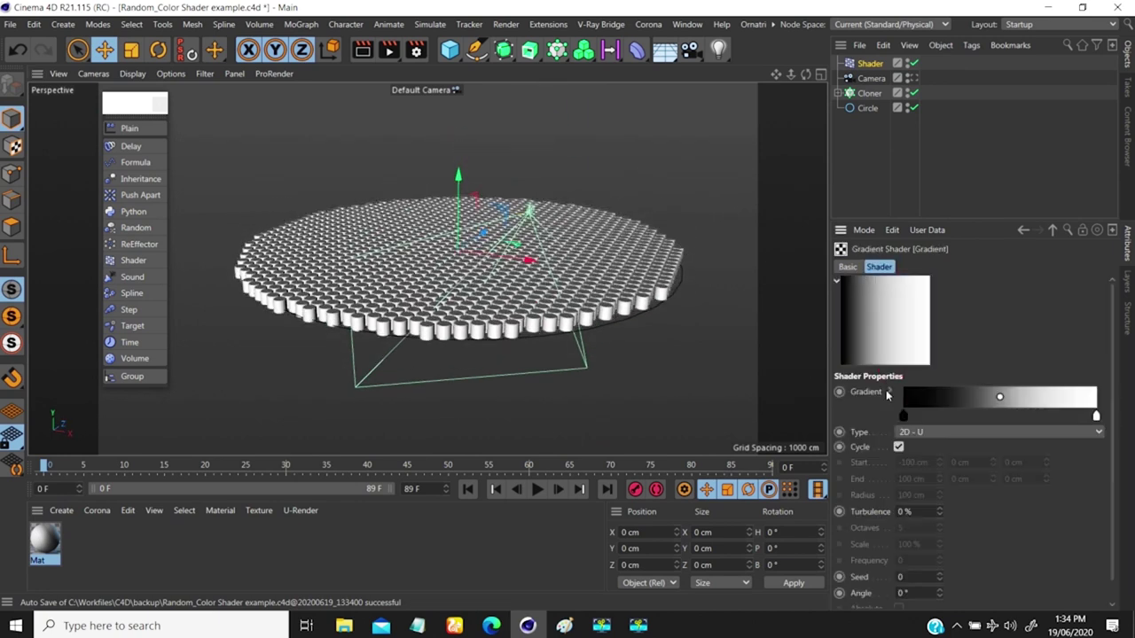
pyautogui.keyDown('alt'); pyautogui.moveTo(621, 372); pyautogui.dragTo(625, 306); pyautogui.keyUp('alt')
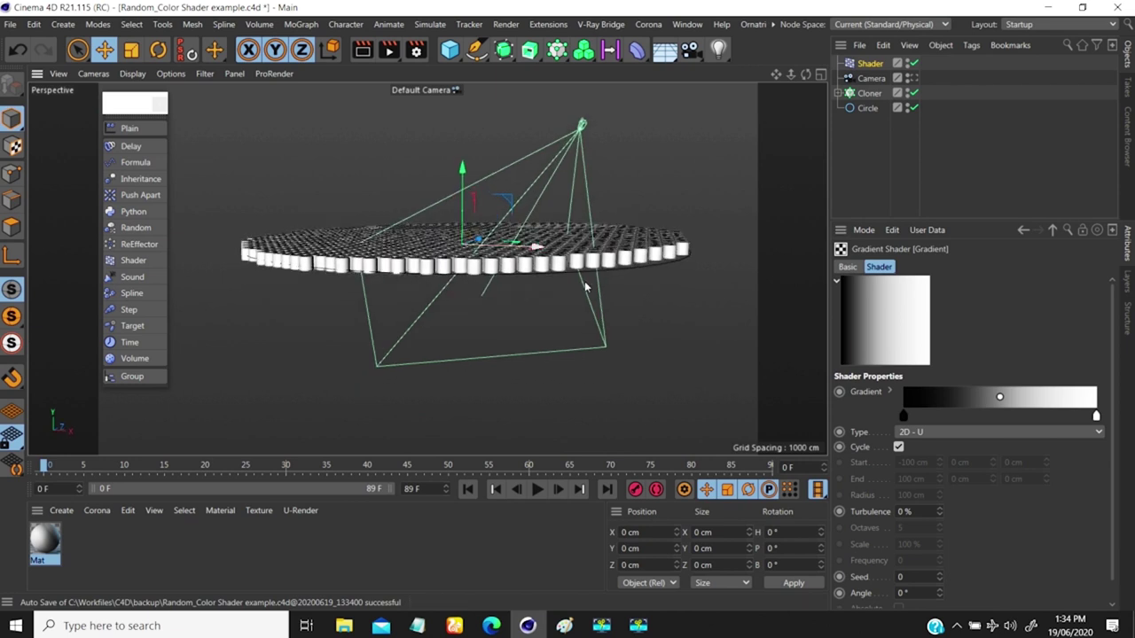
pyautogui.click(931, 395)
# - Switch the gradient type to 2D - V to compare the clone heights, and restore it to 2D - U
pyautogui.click(924, 432)
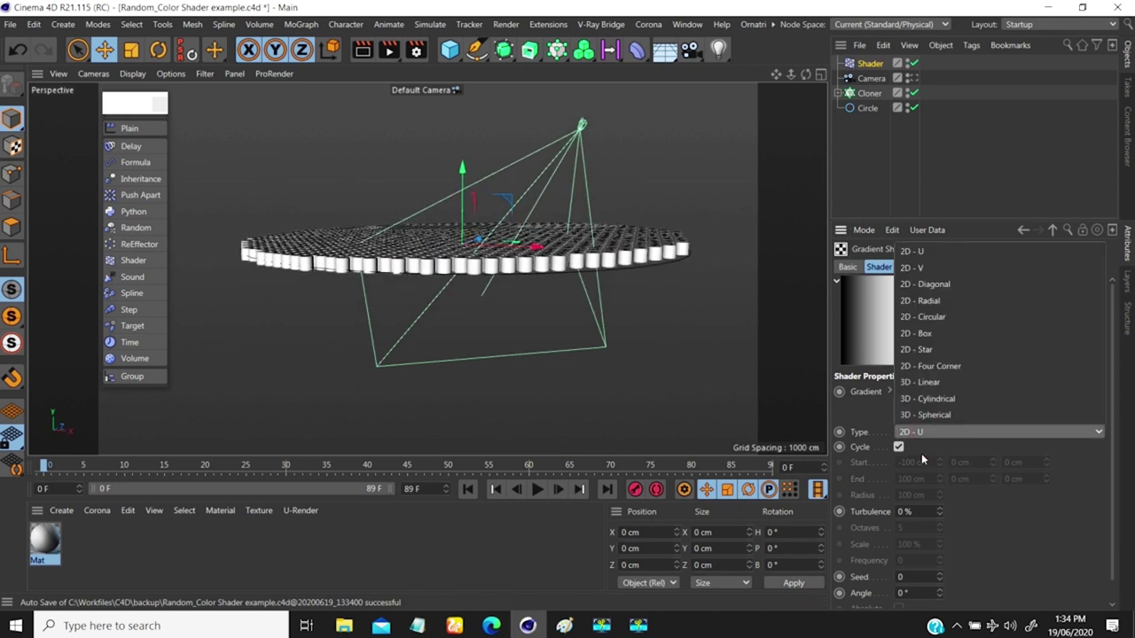
pyautogui.click(913, 264)
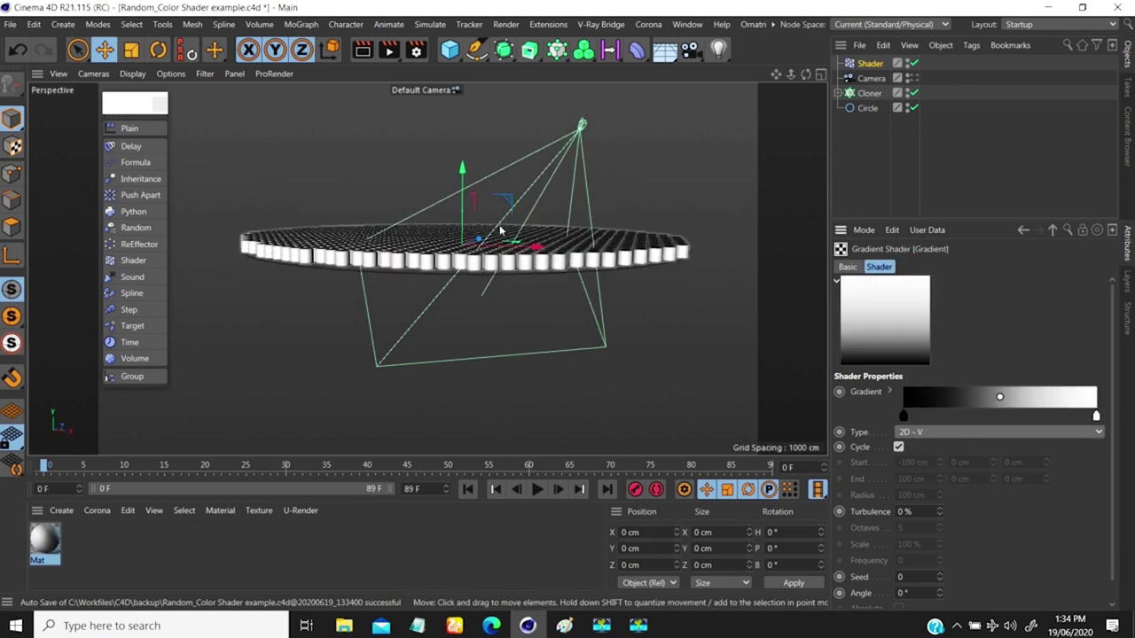
pyautogui.moveTo(458, 267)
pyautogui.keyDown('alt'); pyautogui.mouseDown()
pyautogui.moveTo(451, 246)
pyautogui.moveTo(280, 248)
pyautogui.mouseUp(); pyautogui.keyUp('alt')
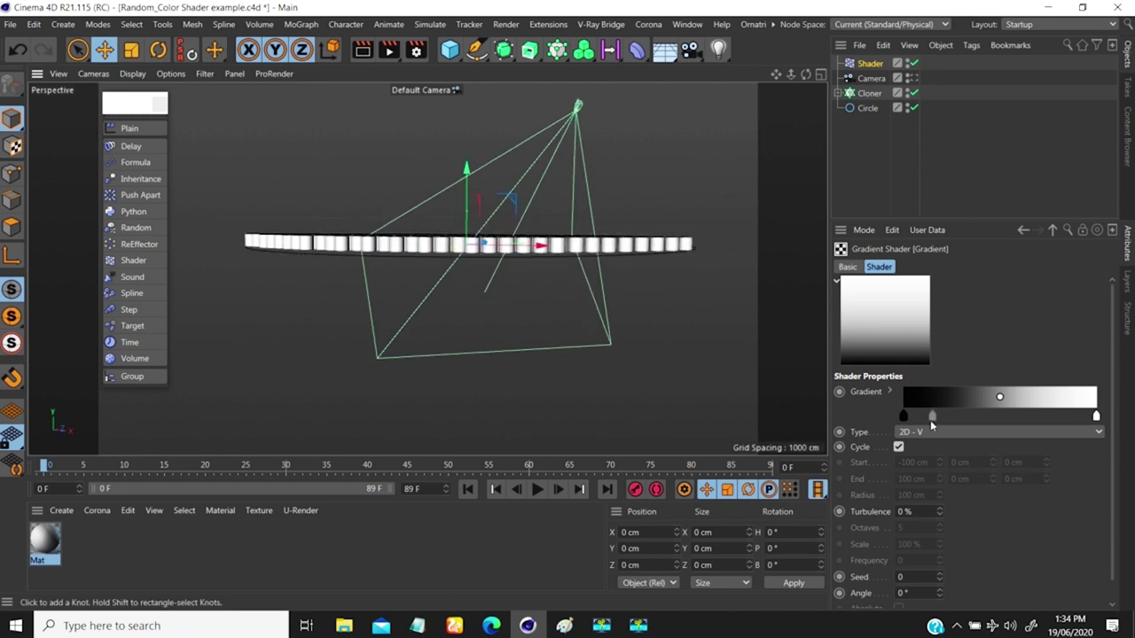
pyautogui.click(931, 430)
pyautogui.click(919, 256)
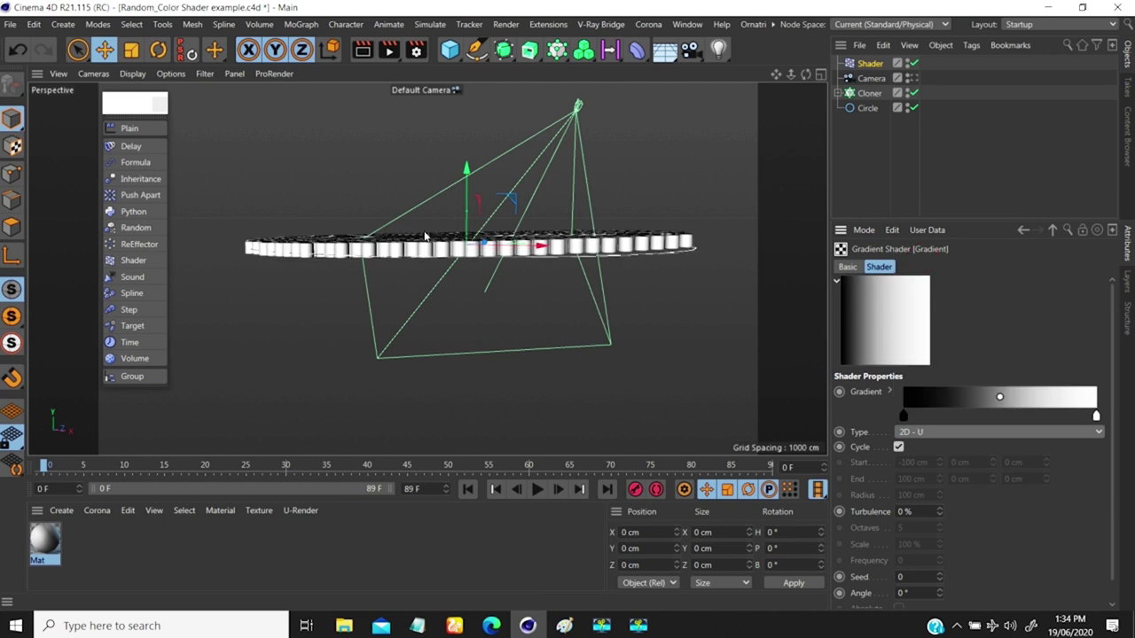
pyautogui.keyDown('alt'); pyautogui.moveTo(426, 237); pyautogui.dragTo(755, 380); pyautogui.keyUp('alt')
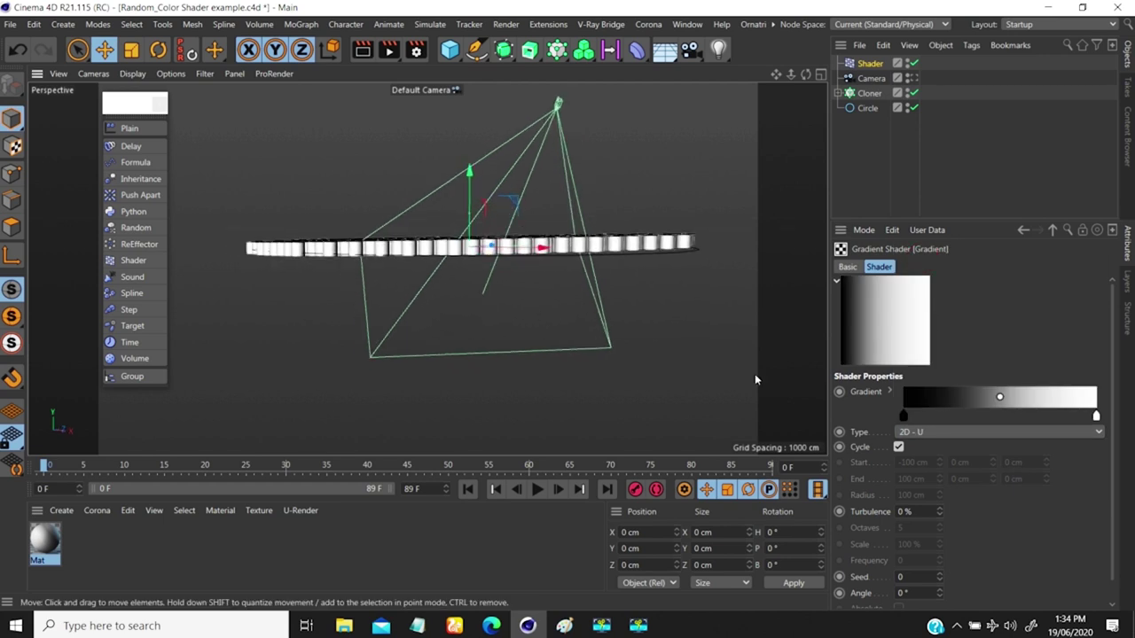
# - Move the gradient's black knot to about 40% and its white knot to about 46%, and inspect the height step in the clones
pyautogui.moveTo(904, 417); pyautogui.dragTo(983, 429)
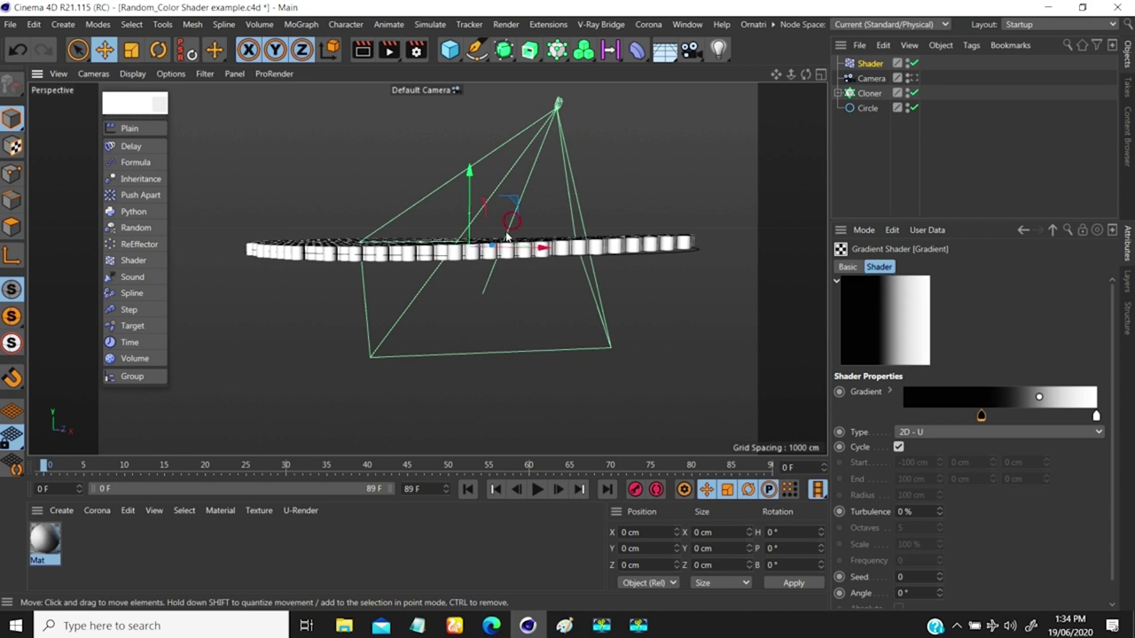
pyautogui.moveTo(532, 293)
pyautogui.keyDown('alt'); pyautogui.mouseDown()
pyautogui.moveTo(526, 219)
pyautogui.moveTo(536, 244)
pyautogui.mouseUp(); pyautogui.keyUp('alt')
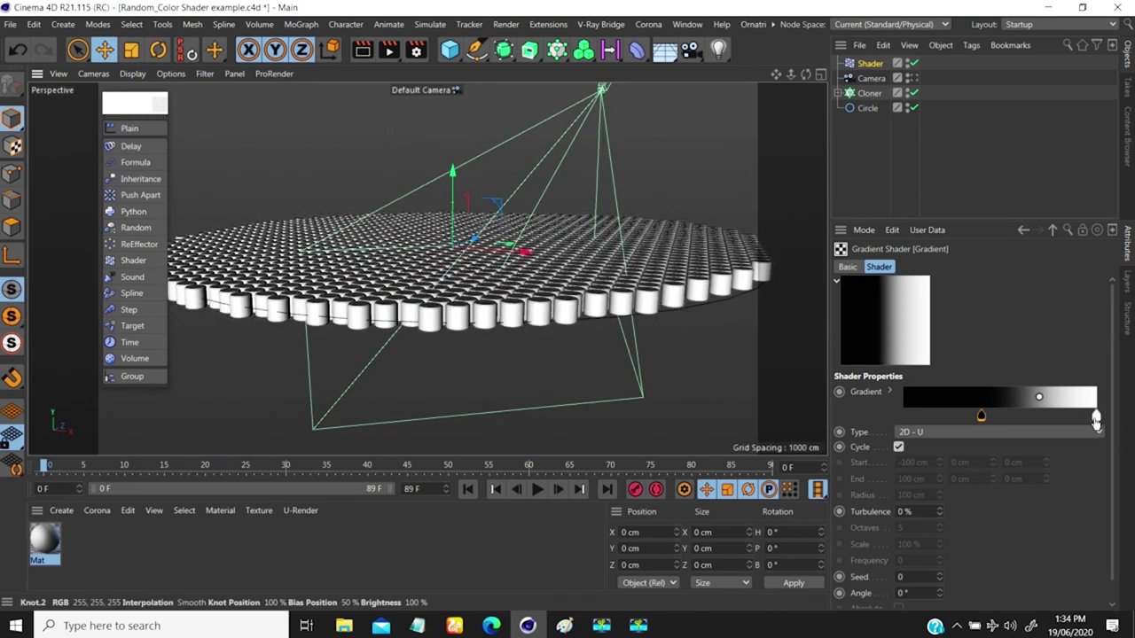
pyautogui.moveTo(1097, 421); pyautogui.dragTo(1013, 410)
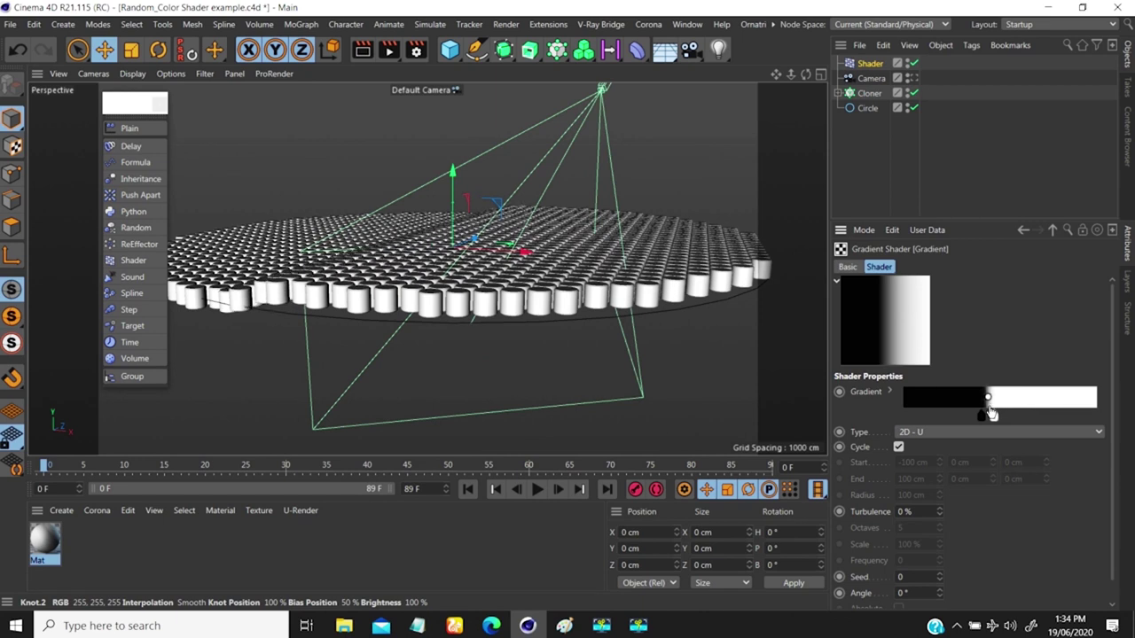
pyautogui.keyDown('alt'); pyautogui.moveTo(532, 241); pyautogui.dragTo(495, 232); pyautogui.keyUp('alt')
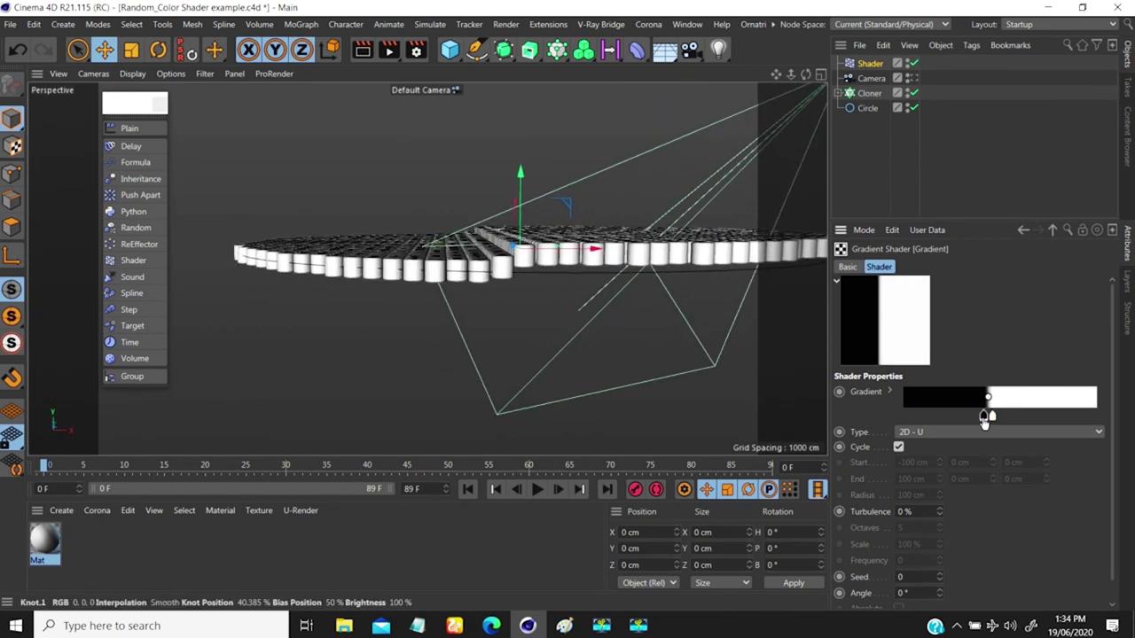
pyautogui.moveTo(606, 206)
pyautogui.keyDown('alt'); pyautogui.mouseDown()
pyautogui.moveTo(567, 195)
pyautogui.moveTo(448, 229)
pyautogui.moveTo(479, 222)
pyautogui.mouseUp(); pyautogui.keyUp('alt')
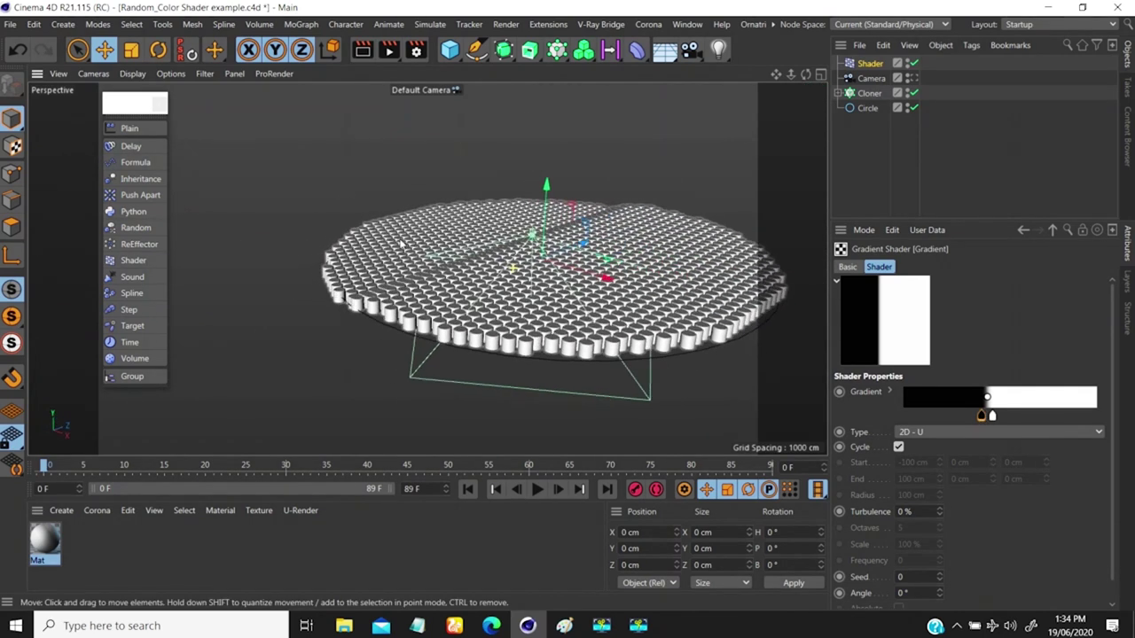
# - Look at the clones through the scene camera, return to the default camera, and examine the whole disc
pyautogui.click(912, 79)
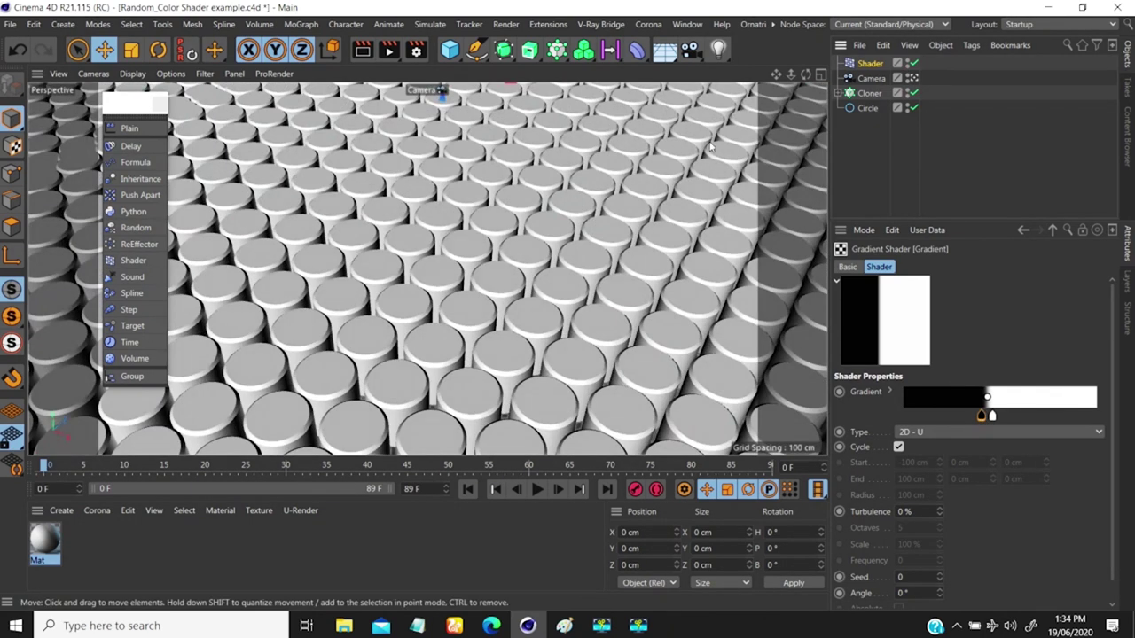
pyautogui.click(912, 79)
pyautogui.moveTo(674, 342)
pyautogui.keyDown('alt'); pyautogui.mouseDown()
pyautogui.moveTo(679, 299)
pyautogui.moveTo(683, 319)
pyautogui.mouseUp(); pyautogui.keyUp('alt')
pyautogui.keyDown('alt'); pyautogui.moveTo(545, 293); pyautogui.dragTo(543, 263); pyautogui.keyUp('alt')
# - Compare the gradient with its black knot at 0%, and narrow the transition with black at about 45% and white at about 50%
pyautogui.moveTo(980, 416); pyautogui.dragTo(904, 417)
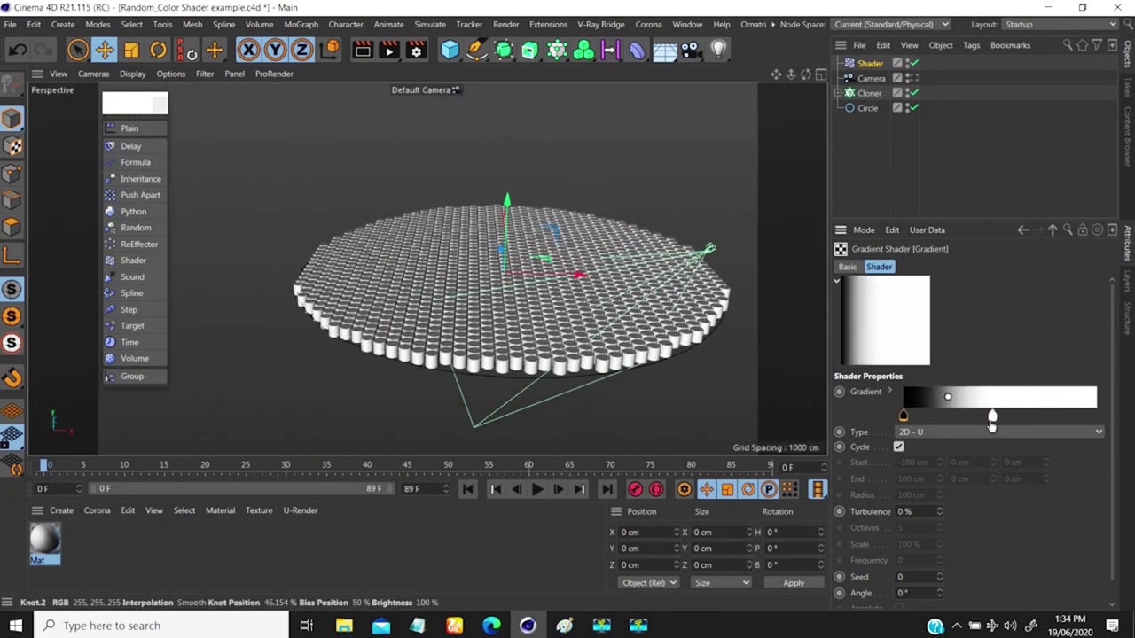
pyautogui.moveTo(991, 417)
pyautogui.mouseDown()
pyautogui.moveTo(1124, 431)
pyautogui.moveTo(1000, 415)
pyautogui.mouseUp()
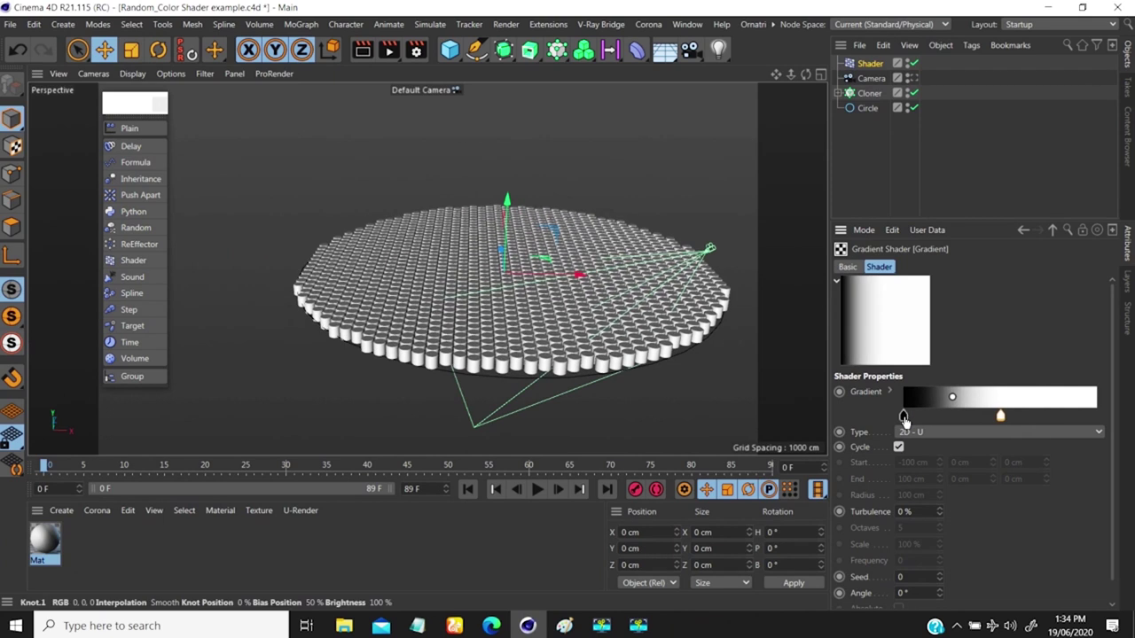
pyautogui.moveTo(903, 417); pyautogui.dragTo(984, 416)
pyautogui.click(1001, 417)
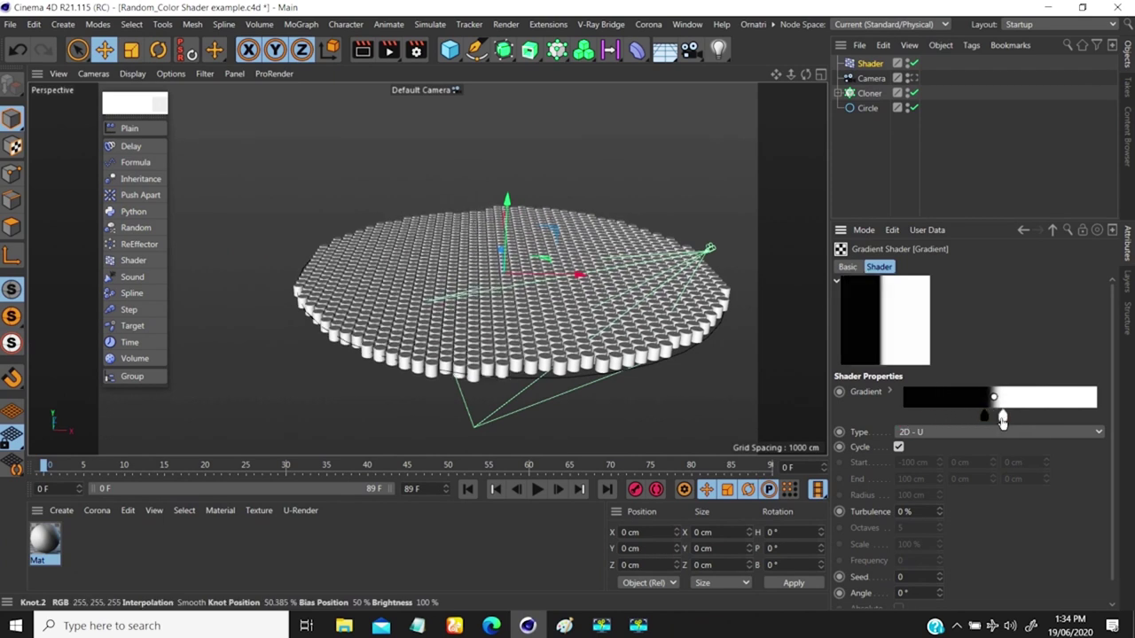
pyautogui.click(986, 416)
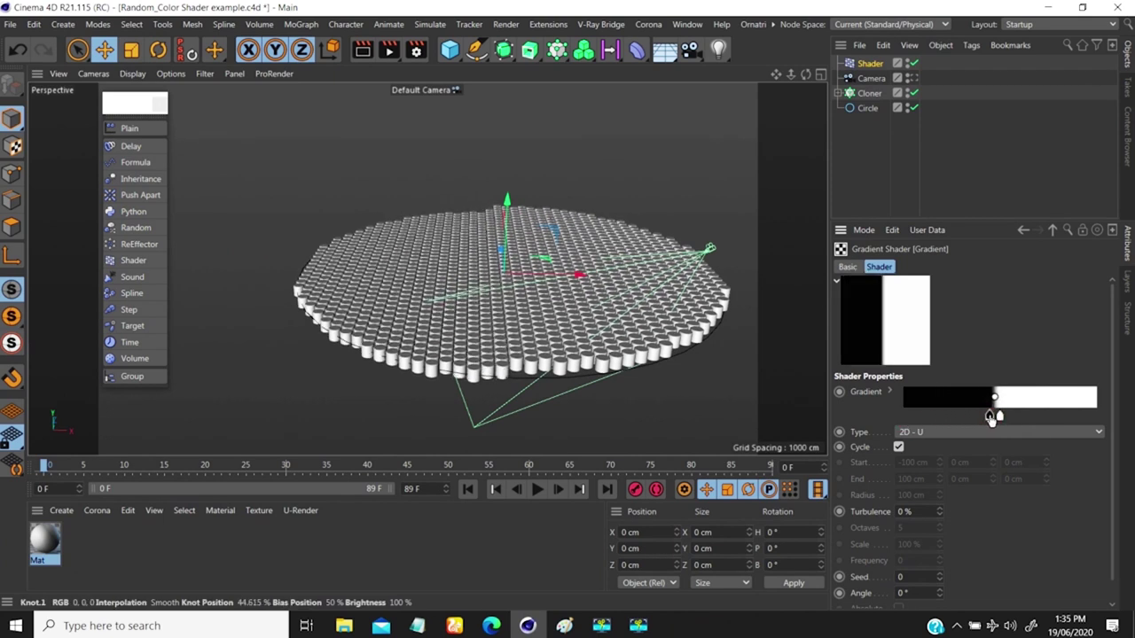
# - Nudge the gradient's black knot slightly closer to the white one, and set the gradient's turbulence to 20%
pyautogui.moveTo(991, 418); pyautogui.dragTo(993, 417)
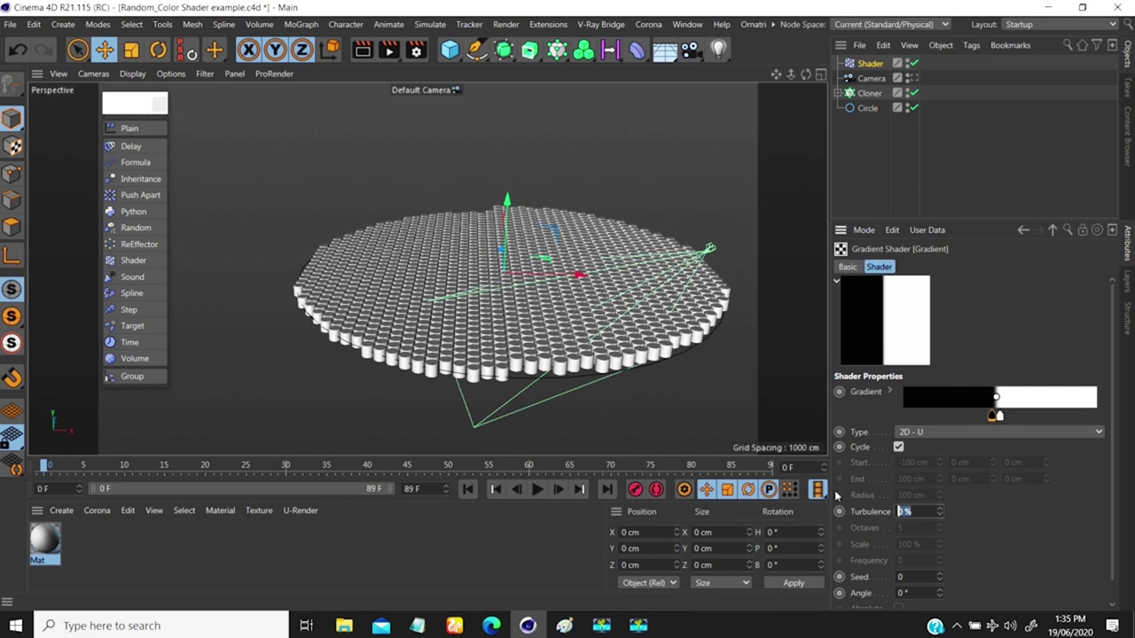
pyautogui.write('20')
pyautogui.press('Return')
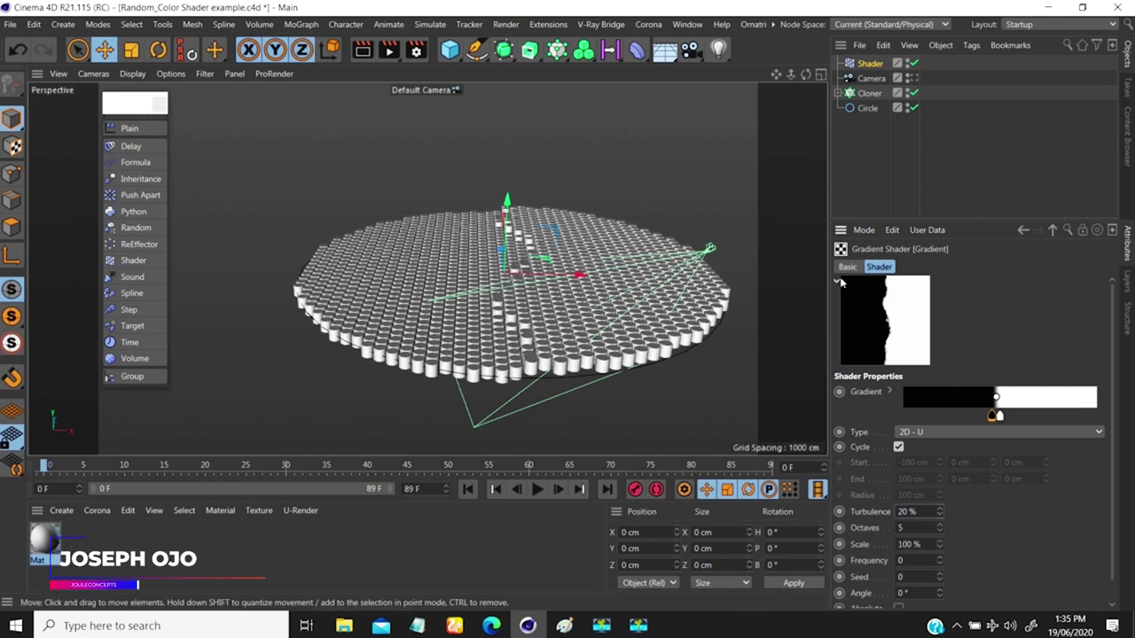
# - Examine the height boundary between the raised and lowered clones up close and across the whole disc
pyautogui.keyDown('alt'); pyautogui.moveTo(523, 266); pyautogui.dragTo(530, 239); pyautogui.keyUp('alt')
pyautogui.scroll(5, 528, 252)
pyautogui.scroll(4, 530, 239)
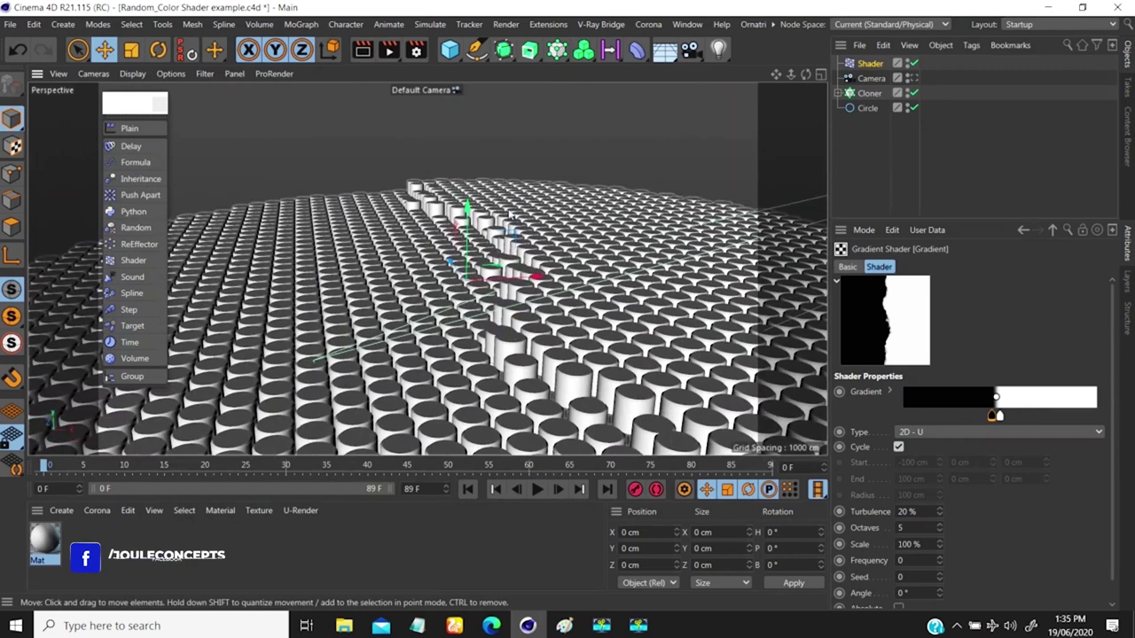
pyautogui.scroll(3, 480, 293)
pyautogui.scroll(4, 480, 294)
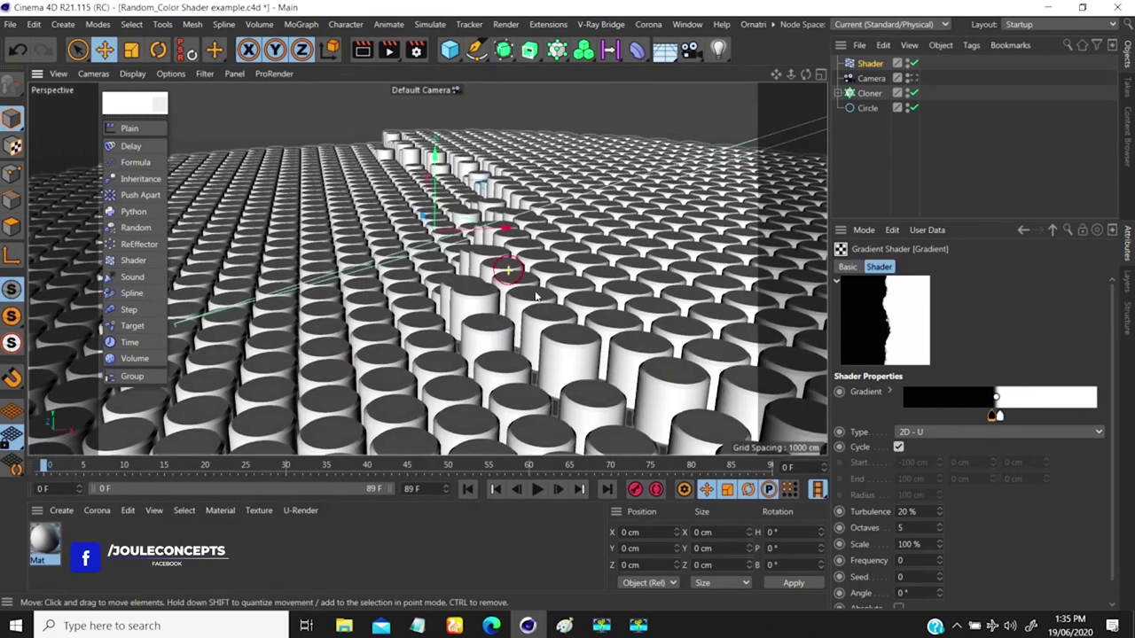
pyautogui.scroll(-2, 504, 264)
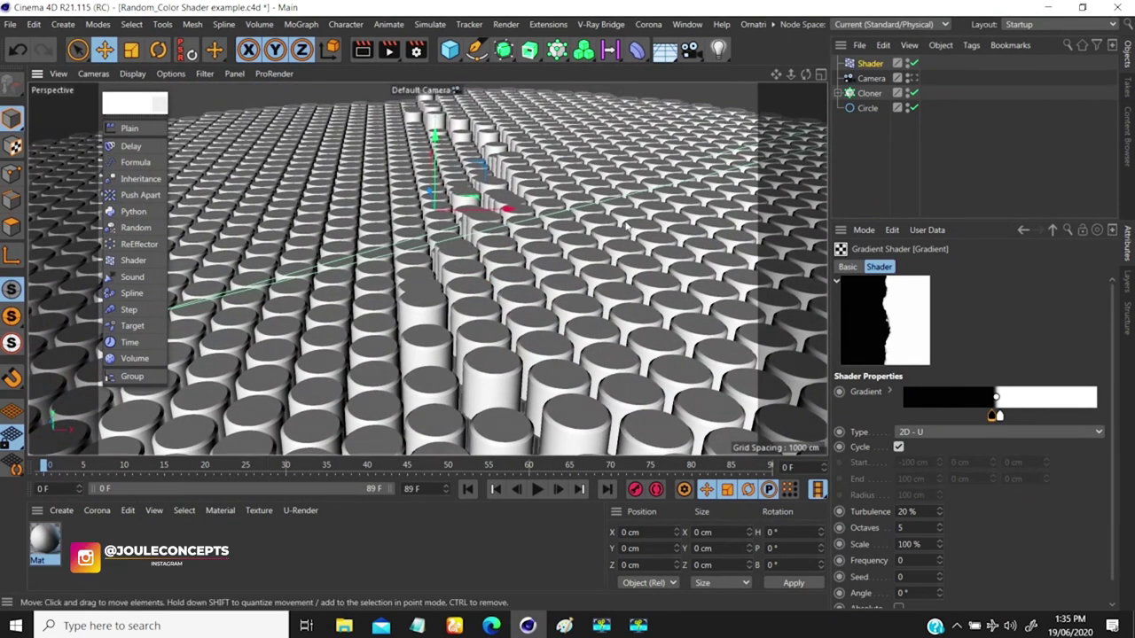
pyautogui.scroll(-5, 494, 237)
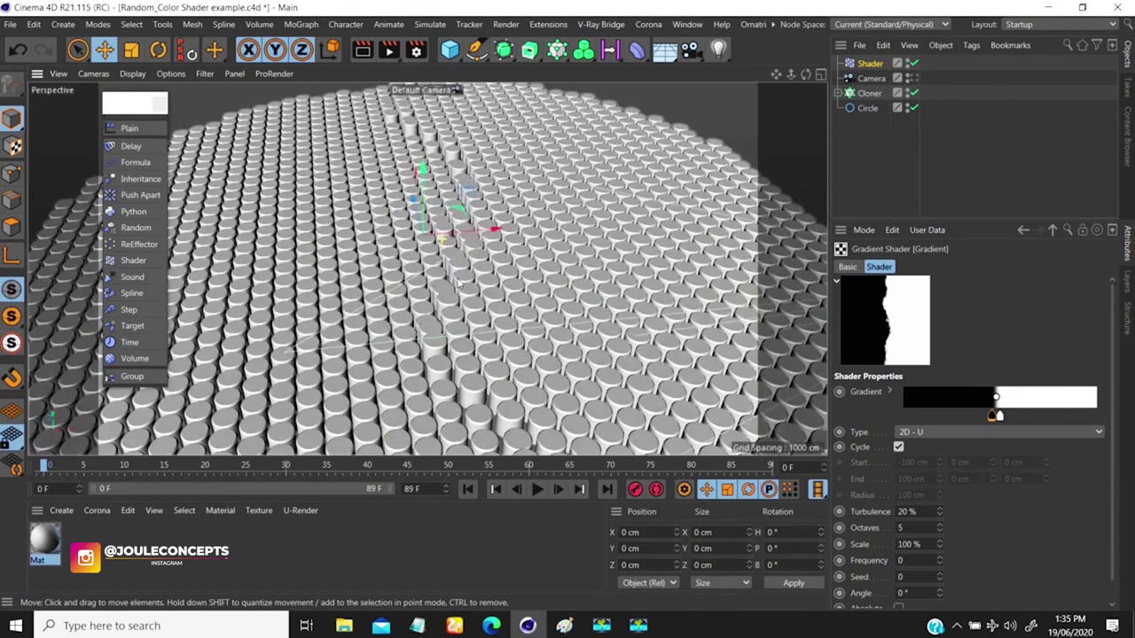
pyautogui.scroll(-3, 451, 231)
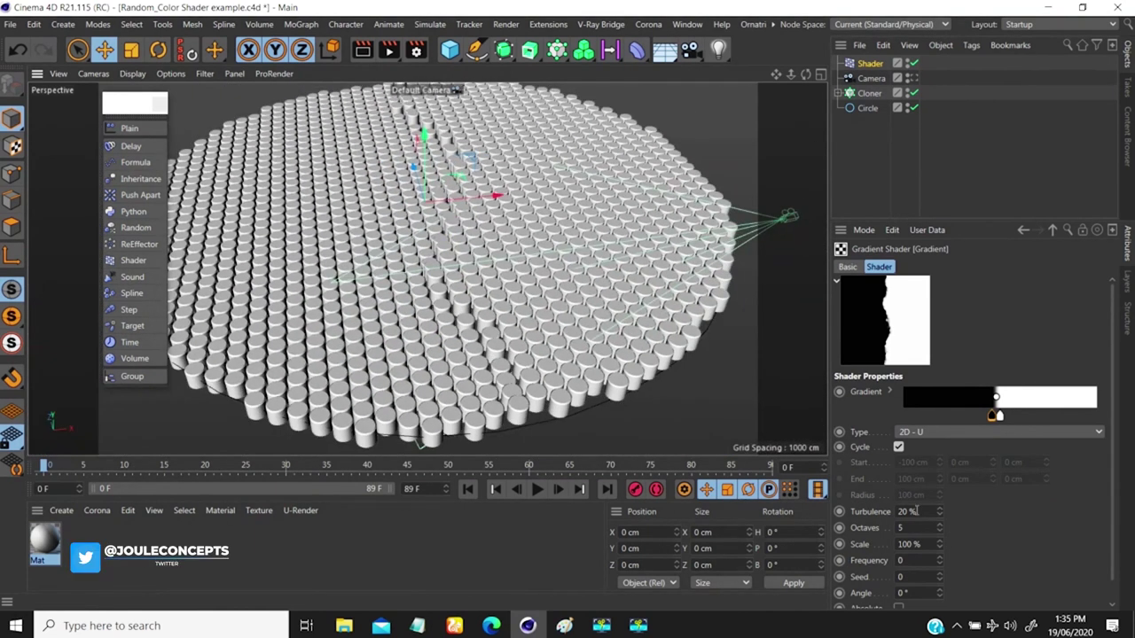
# - Raise the gradient's turbulence to 100% and set its octaves to 10
pyautogui.moveTo(940, 514); pyautogui.dragTo(960, 385)
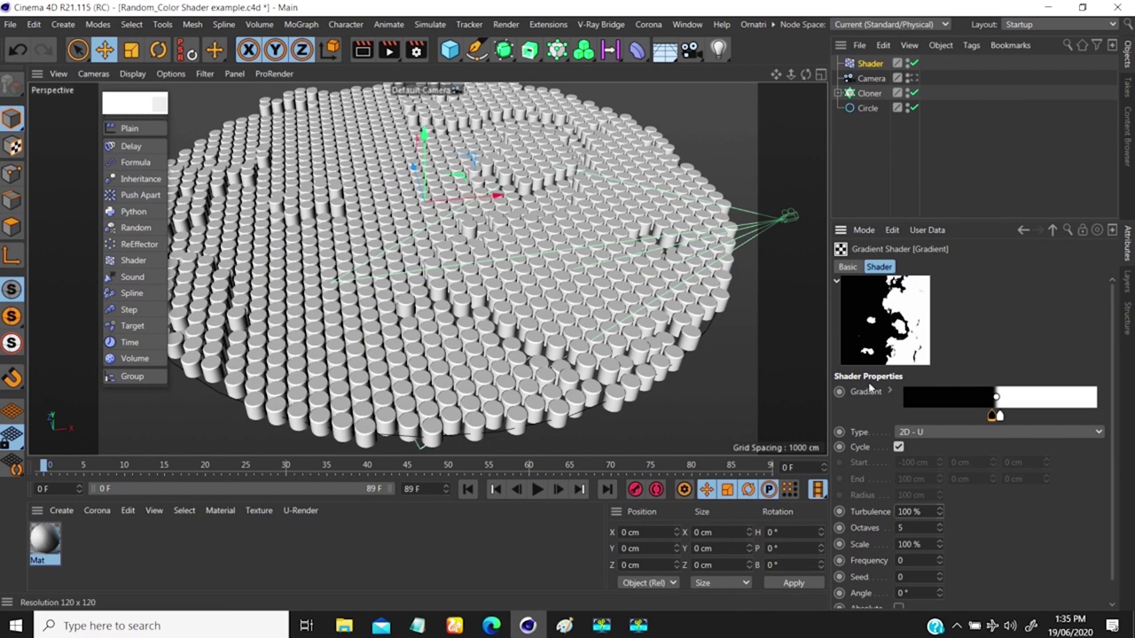
pyautogui.keyDown('alt'); pyautogui.moveTo(497, 337); pyautogui.dragTo(665, 418); pyautogui.keyUp('alt')
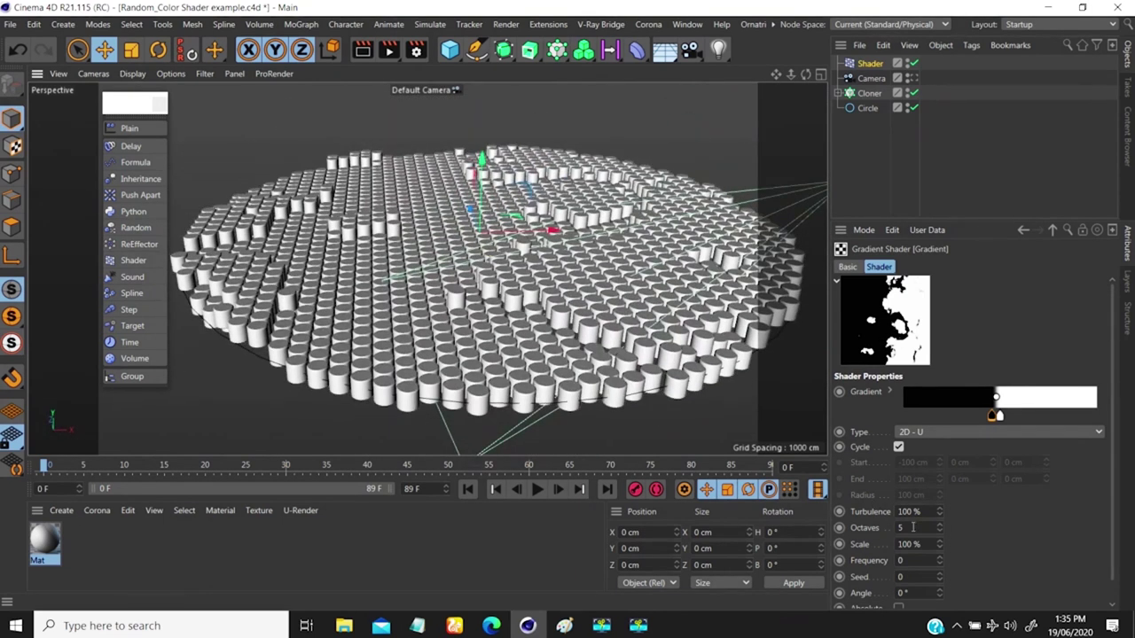
pyautogui.write('10')
pyautogui.press('Return')
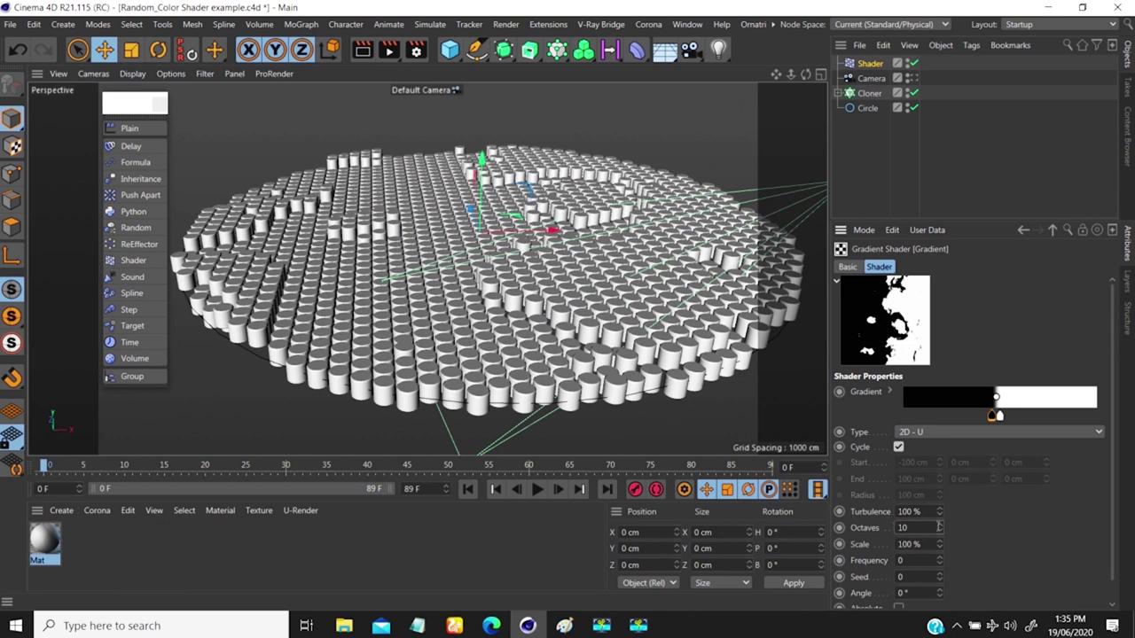
pyautogui.moveTo(940, 527); pyautogui.dragTo(954, 414)
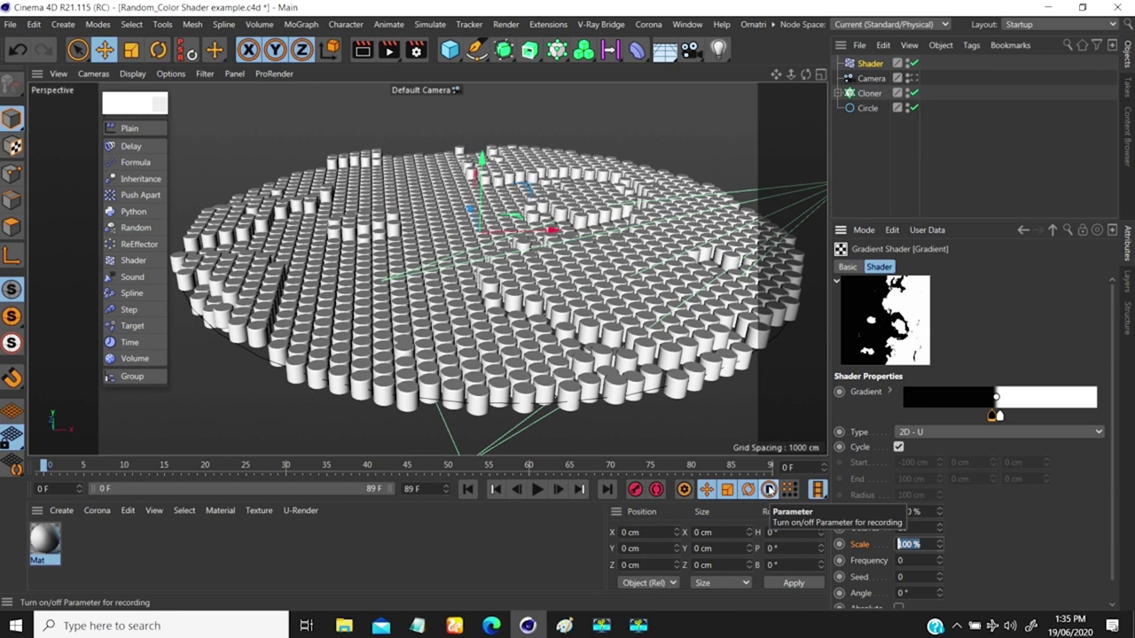
# - Compare the gradient's turbulence scale at 300% and 30%, set it to 200%, and inspect the cylinders up close
pyautogui.press('BackSpace')
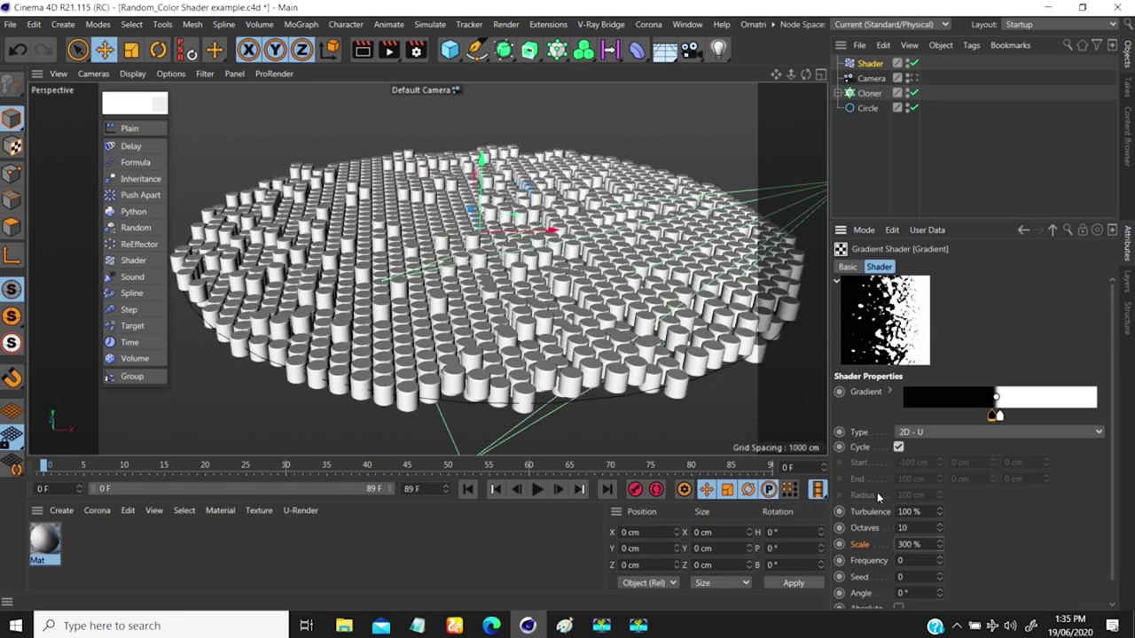
pyautogui.write('30')
pyautogui.press('Return')
pyautogui.moveTo(563, 244)
pyautogui.keyDown('alt'); pyautogui.mouseDown()
pyautogui.moveTo(534, 258)
pyautogui.moveTo(536, 249)
pyautogui.moveTo(532, 265)
pyautogui.mouseUp(); pyautogui.keyUp('alt')
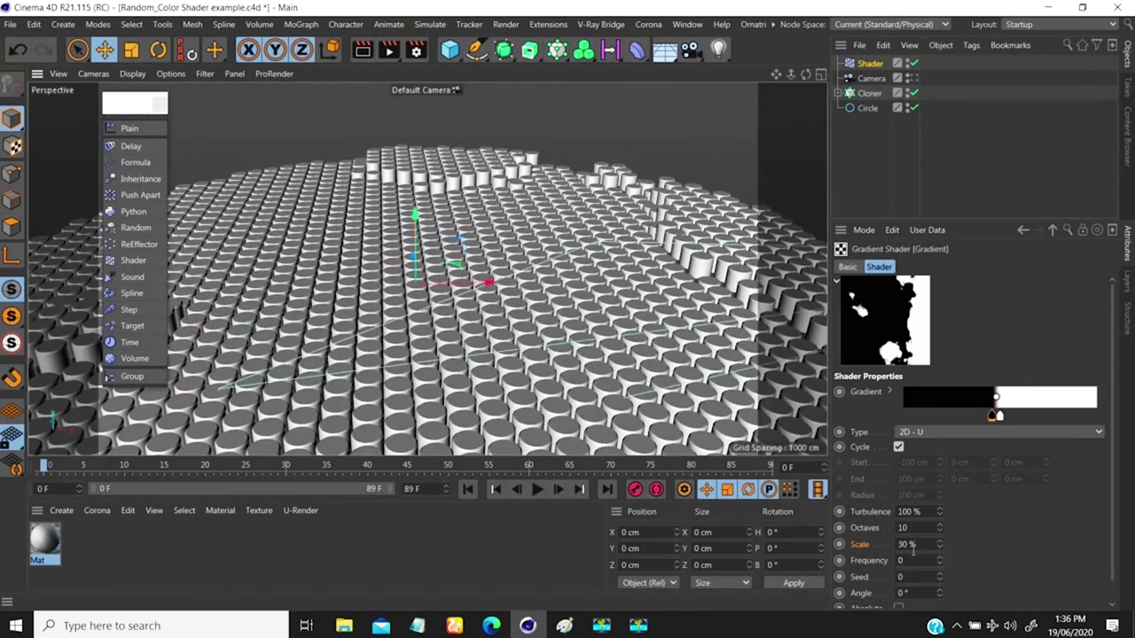
pyautogui.write('30')
pyautogui.press('Return')
pyautogui.write('200')
pyautogui.press('Return')
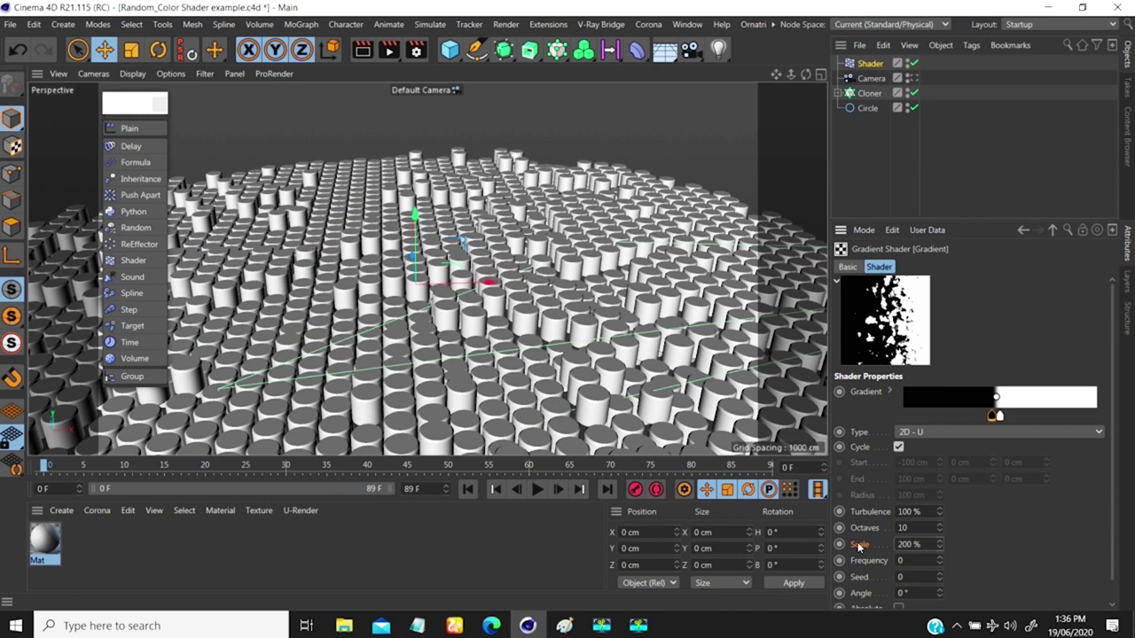
pyautogui.keyDown('alt'); pyautogui.moveTo(638, 355); pyautogui.dragTo(487, 211); pyautogui.keyUp('alt')
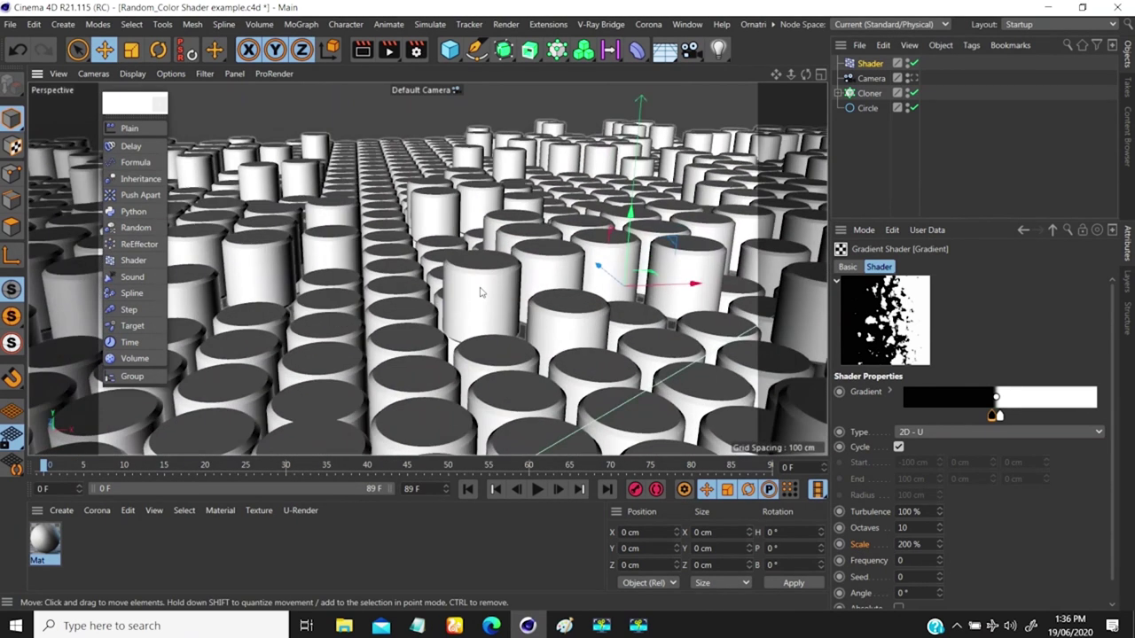
pyautogui.keyDown('alt'); pyautogui.moveTo(457, 258); pyautogui.dragTo(601, 304); pyautogui.keyUp('alt')
# - Set the Shader effector's P.Y position offset to 120 cm and inspect the raised cylinders
pyautogui.click(1055, 231)
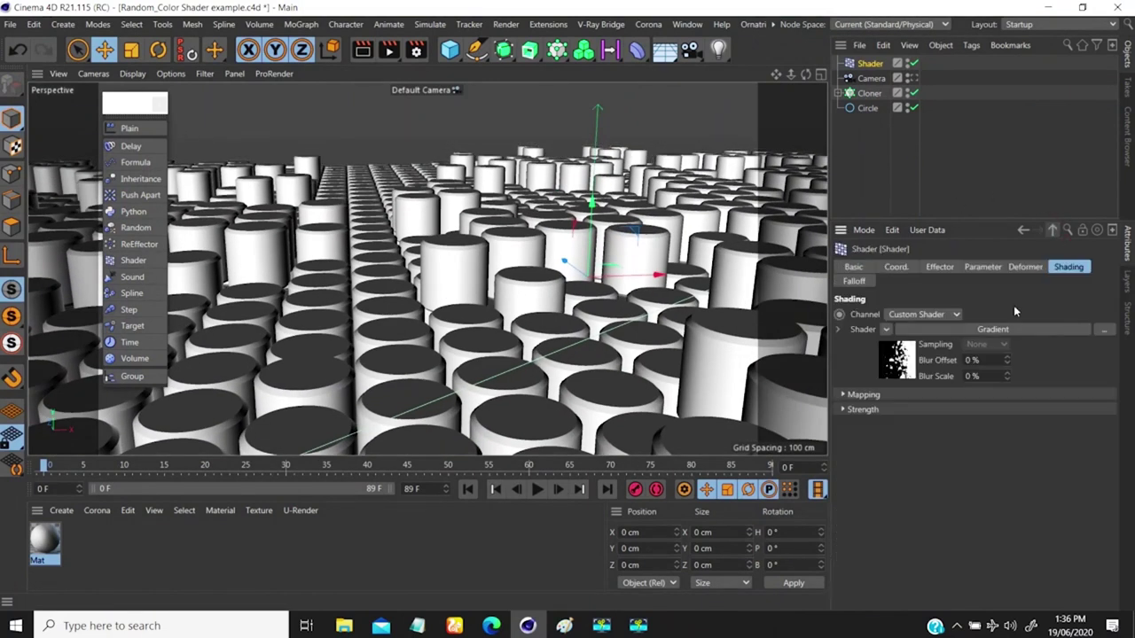
pyautogui.click(982, 267)
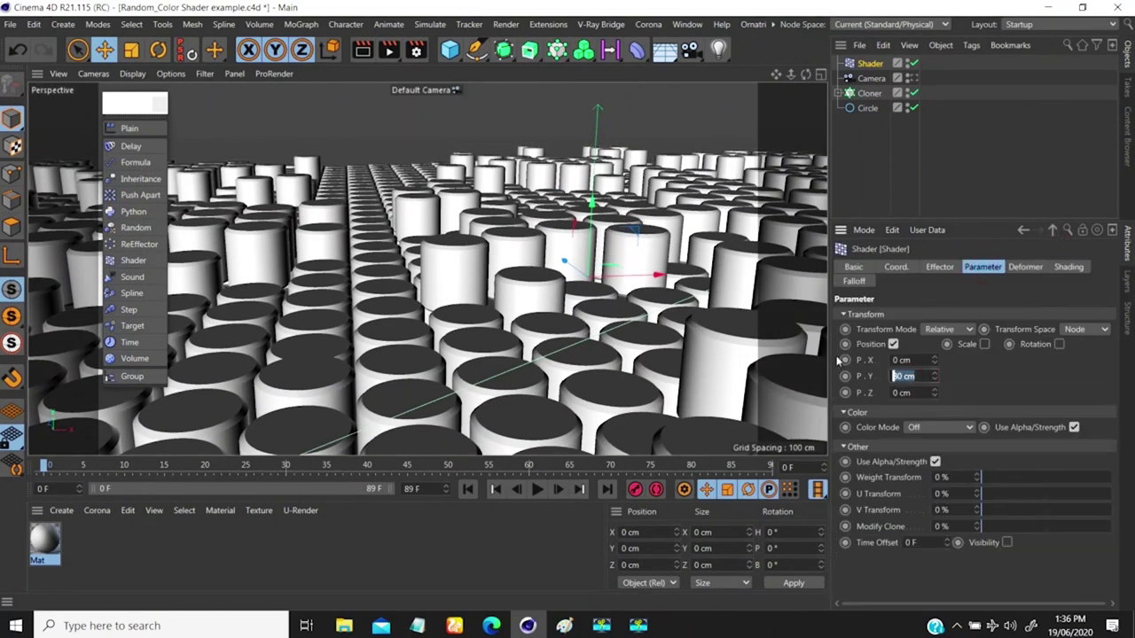
pyautogui.write('120')
pyautogui.press('Return')
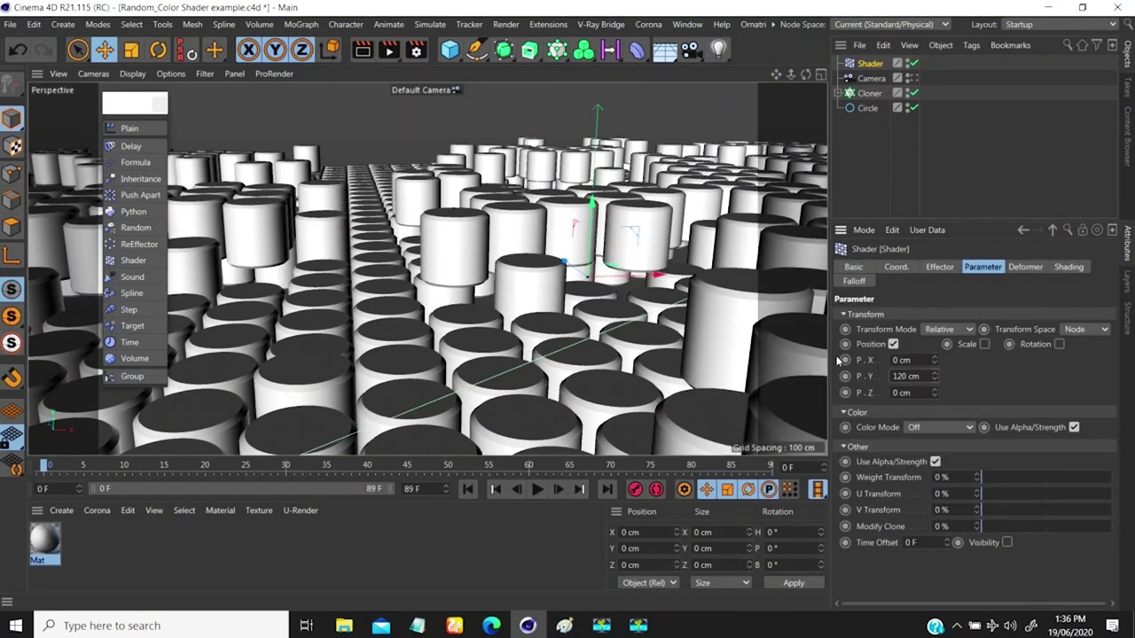
pyautogui.scroll(3, 465, 214)
pyautogui.keyDown('alt'); pyautogui.moveTo(464, 214); pyautogui.dragTo(523, 337); pyautogui.keyUp('alt')
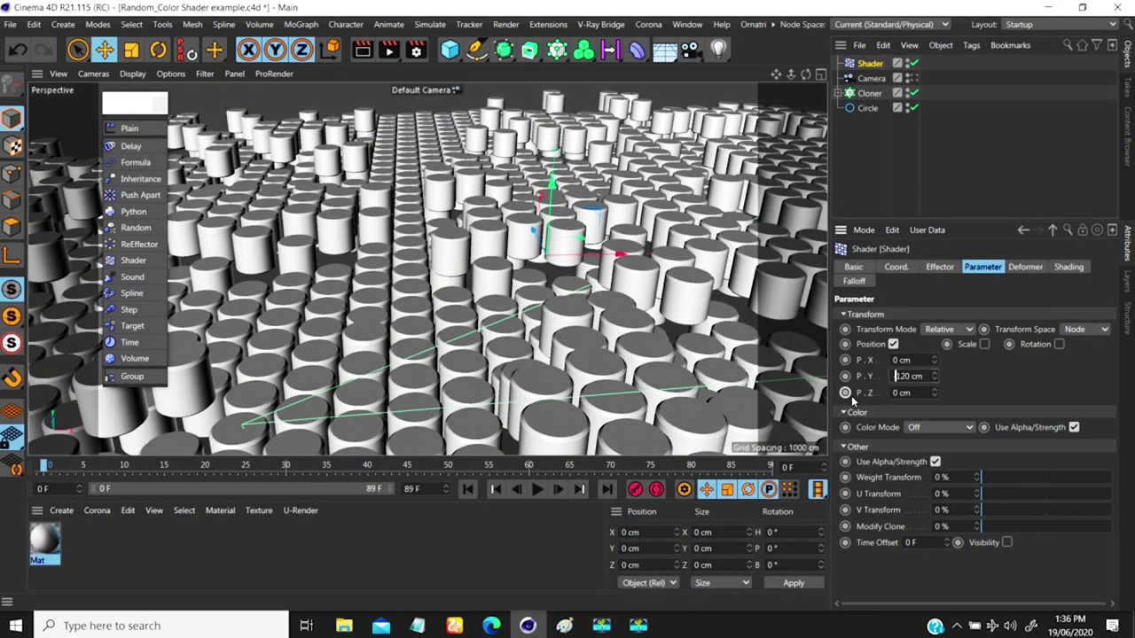
# - Set the effector's P.Y position offset to -120 cm and inspect the clones
pyautogui.write('-')
pyautogui.press('Return')
pyautogui.scroll(3, 501, 302)
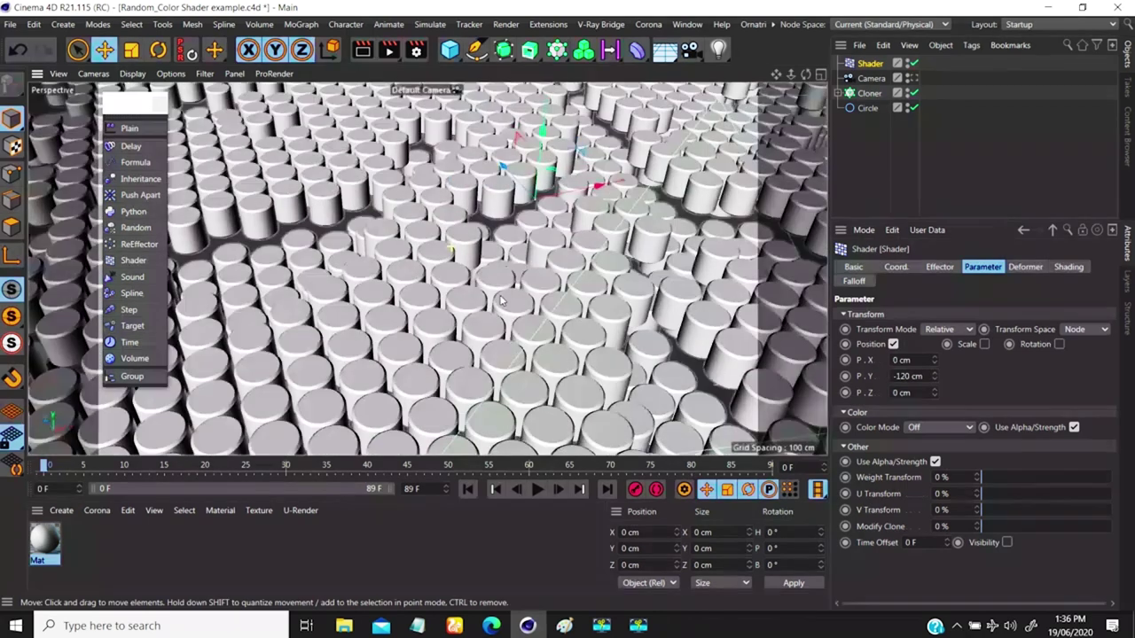
pyautogui.keyDown('alt'); pyautogui.moveTo(501, 301); pyautogui.dragTo(541, 310); pyautogui.keyUp('alt')
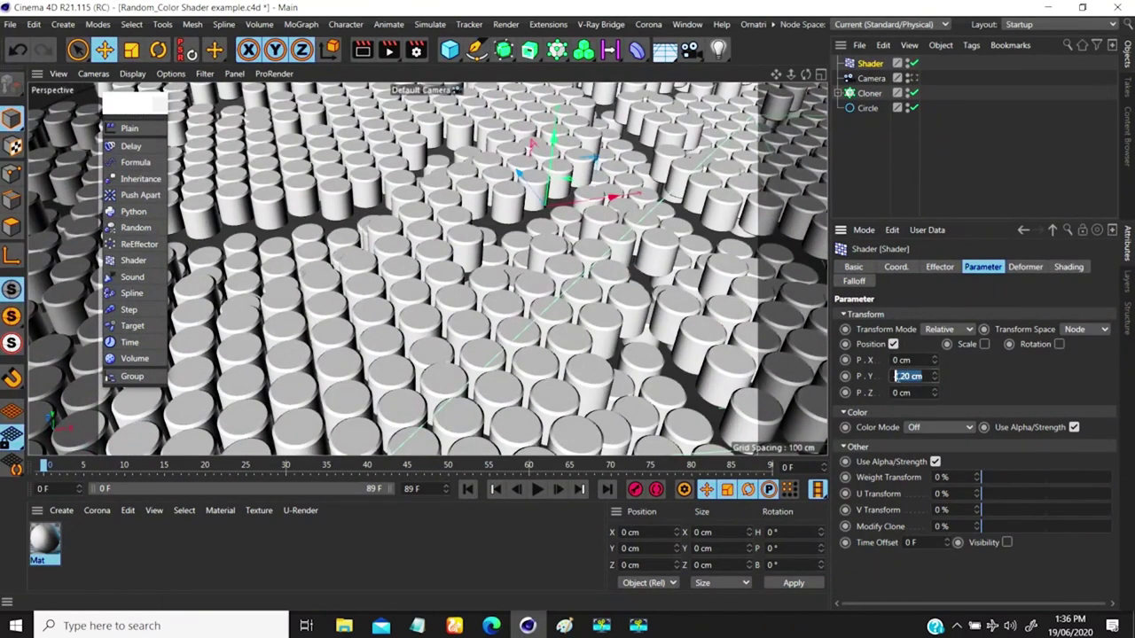
# - Try the effector's P.Y position offset at -60 cm, and set it to 80 cm
pyautogui.click(906, 375)
pyautogui.write('-60')
pyautogui.press('Return')
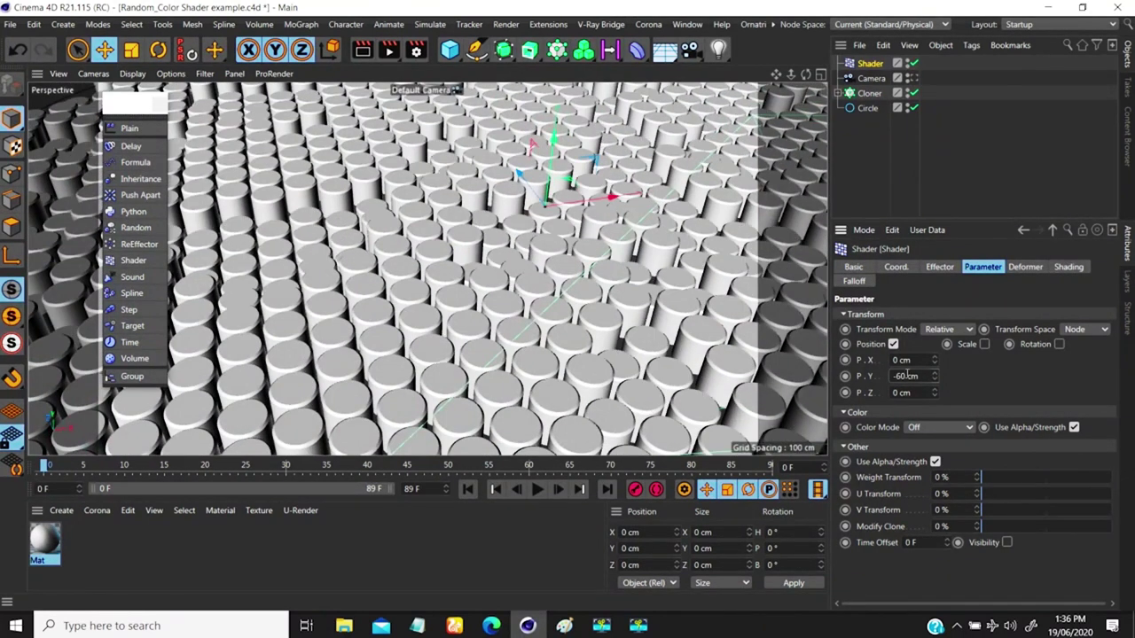
pyautogui.scroll(-3, 469, 264)
pyautogui.moveTo(472, 267)
pyautogui.keyDown('alt'); pyautogui.mouseDown()
pyautogui.moveTo(409, 180)
pyautogui.moveTo(461, 257)
pyautogui.mouseUp(); pyautogui.keyUp('alt')
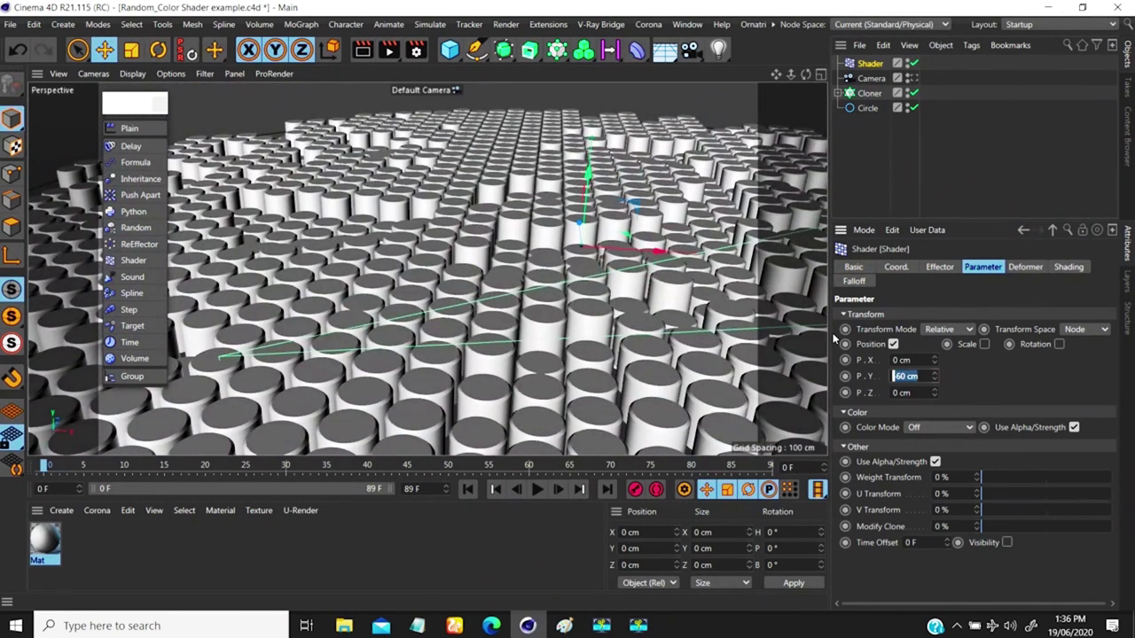
pyautogui.write('80')
pyautogui.press('Return')
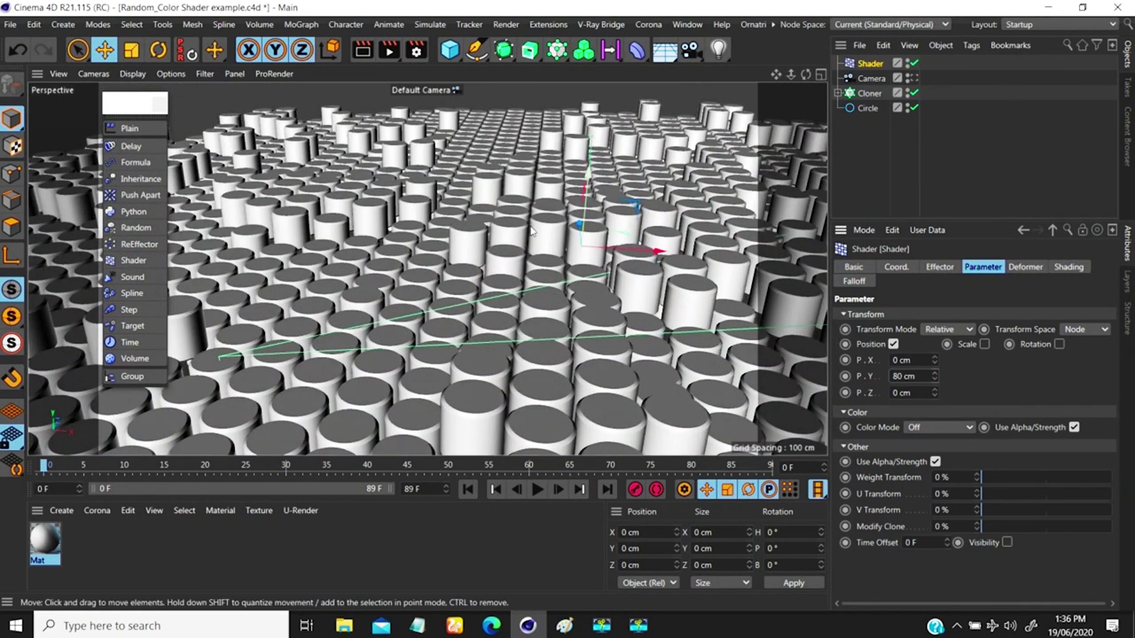
# - Reopen the effector's gradient shader, set its frequency to 1, and play the animation
pyautogui.click(1067, 267)
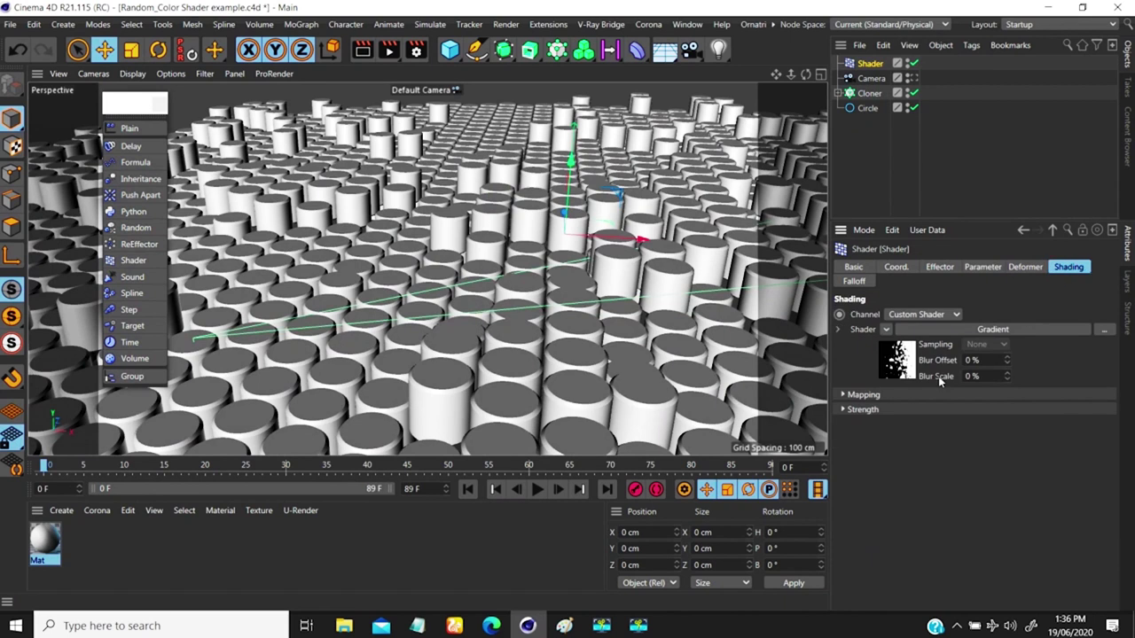
pyautogui.click(898, 359)
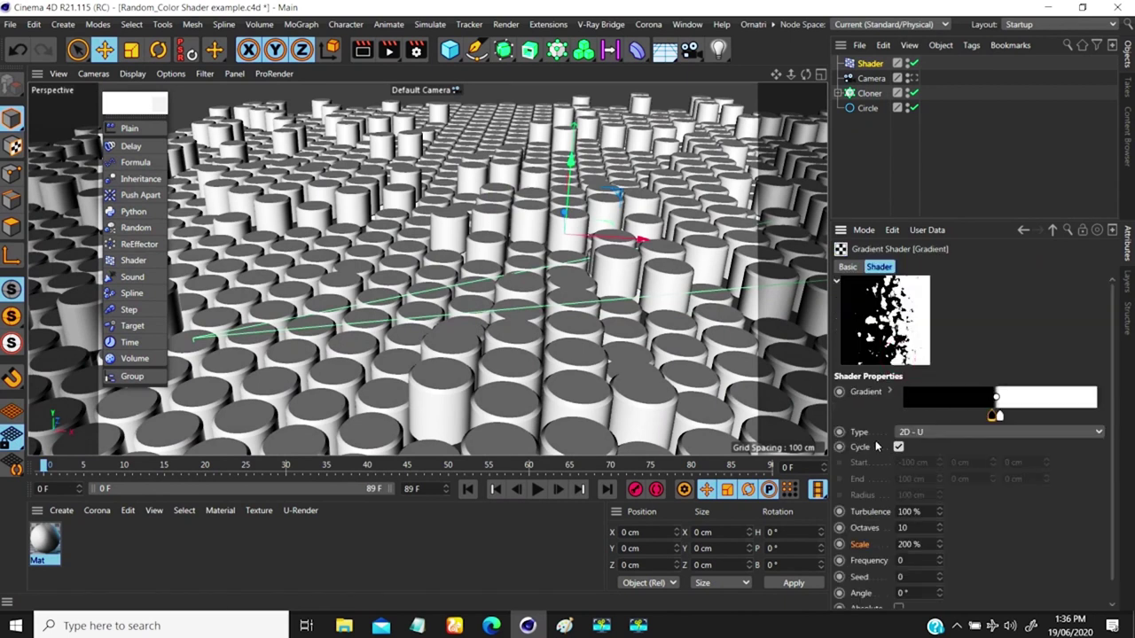
pyautogui.moveTo(537, 248)
pyautogui.keyDown('alt'); pyautogui.mouseDown()
pyautogui.moveTo(506, 292)
pyautogui.moveTo(510, 228)
pyautogui.moveTo(499, 266)
pyautogui.moveTo(484, 266)
pyautogui.moveTo(485, 306)
pyautogui.moveTo(532, 248)
pyautogui.mouseUp(); pyautogui.keyUp('alt')
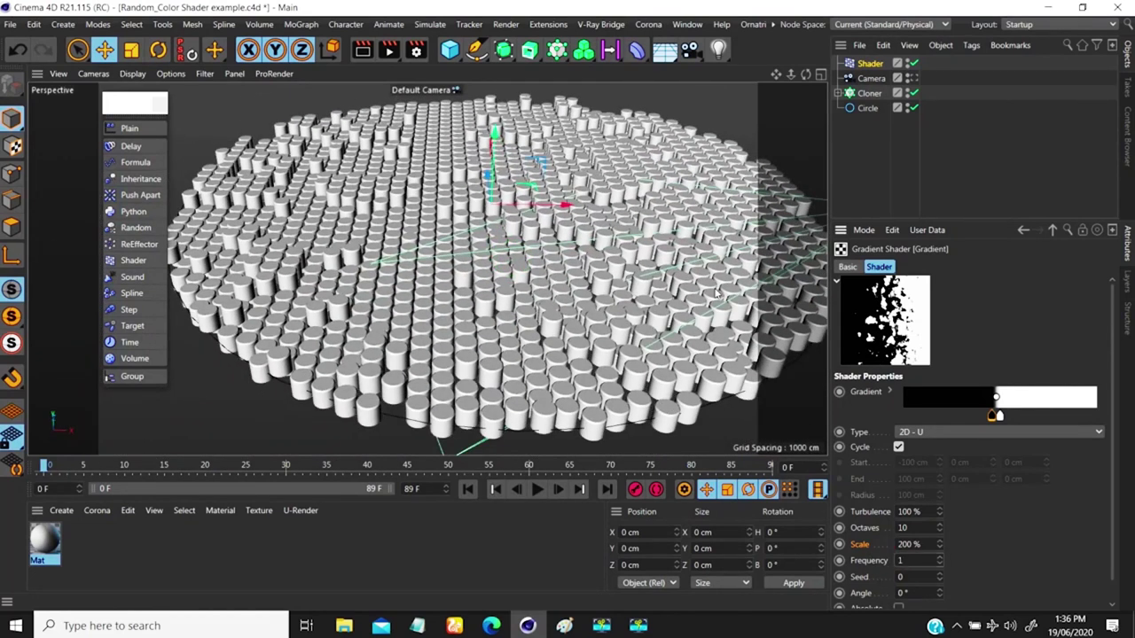
pyautogui.click(536, 489)
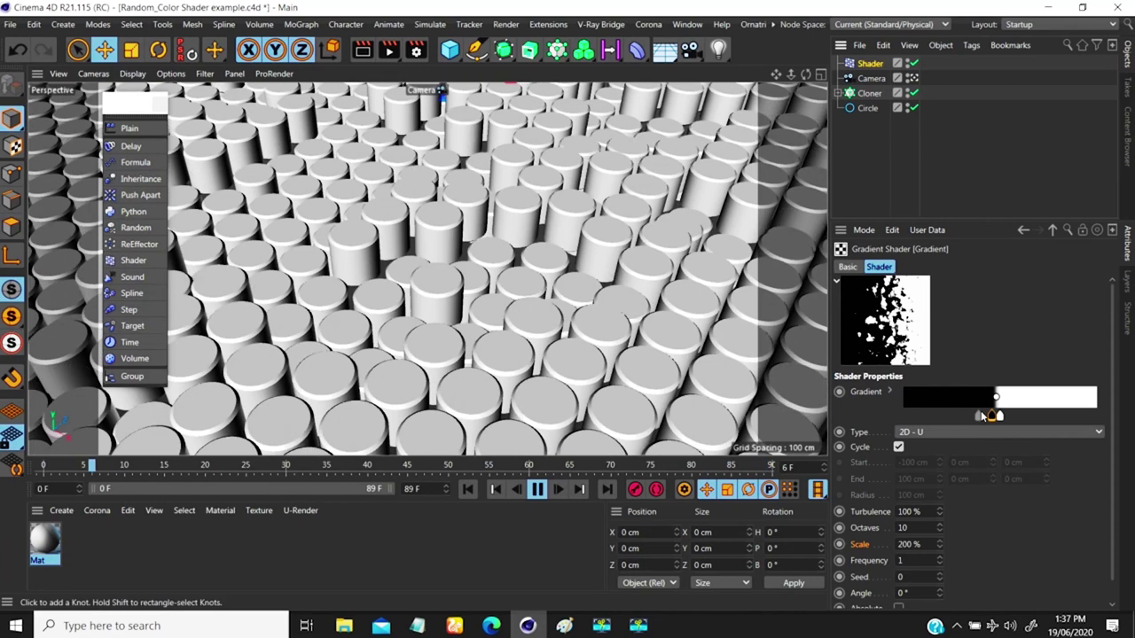
# - Widen the gradient transition with black at about 12% and white at about 66%, and set the frequency to 0.5
pyautogui.moveTo(991, 415); pyautogui.dragTo(1032, 415)
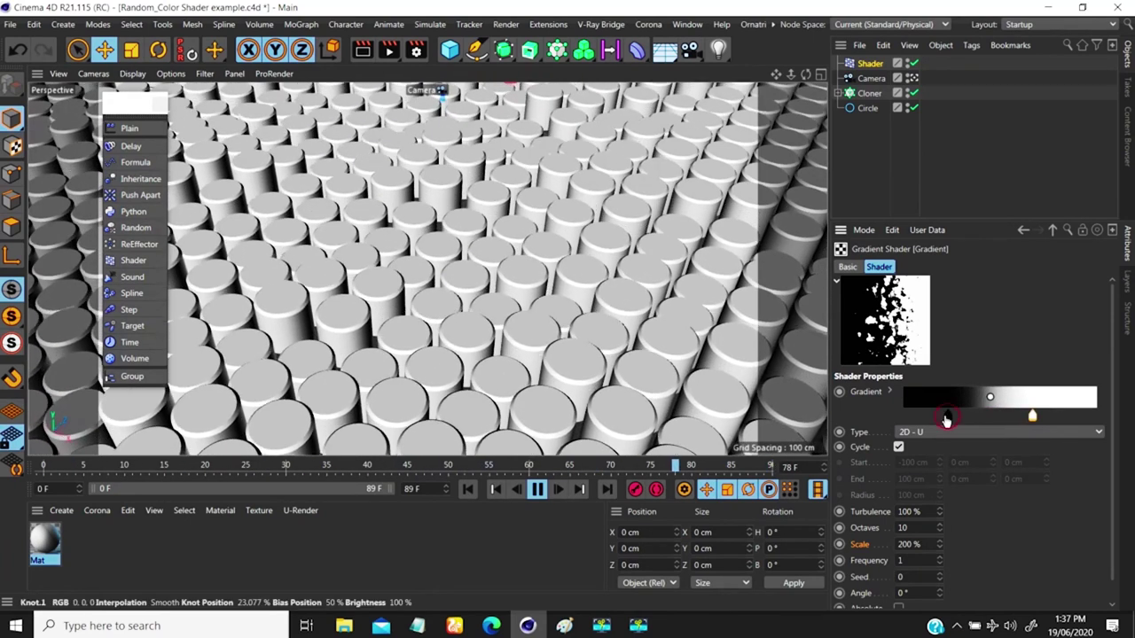
pyautogui.moveTo(943, 417); pyautogui.dragTo(926, 417)
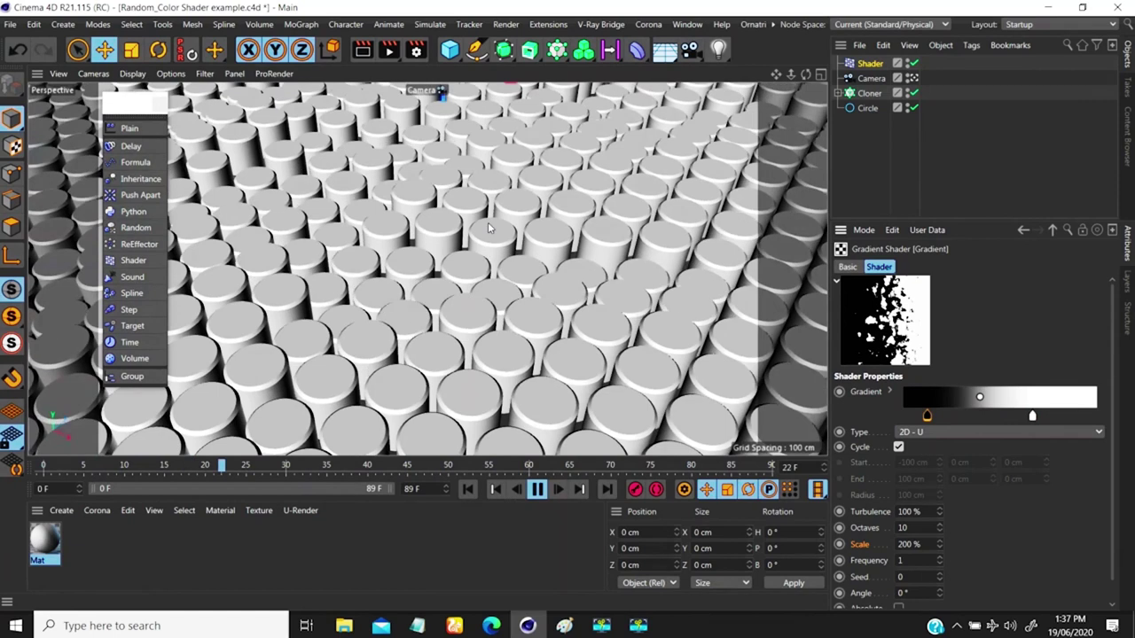
pyautogui.click(909, 560)
pyautogui.write('0.5')
pyautogui.press('Return')
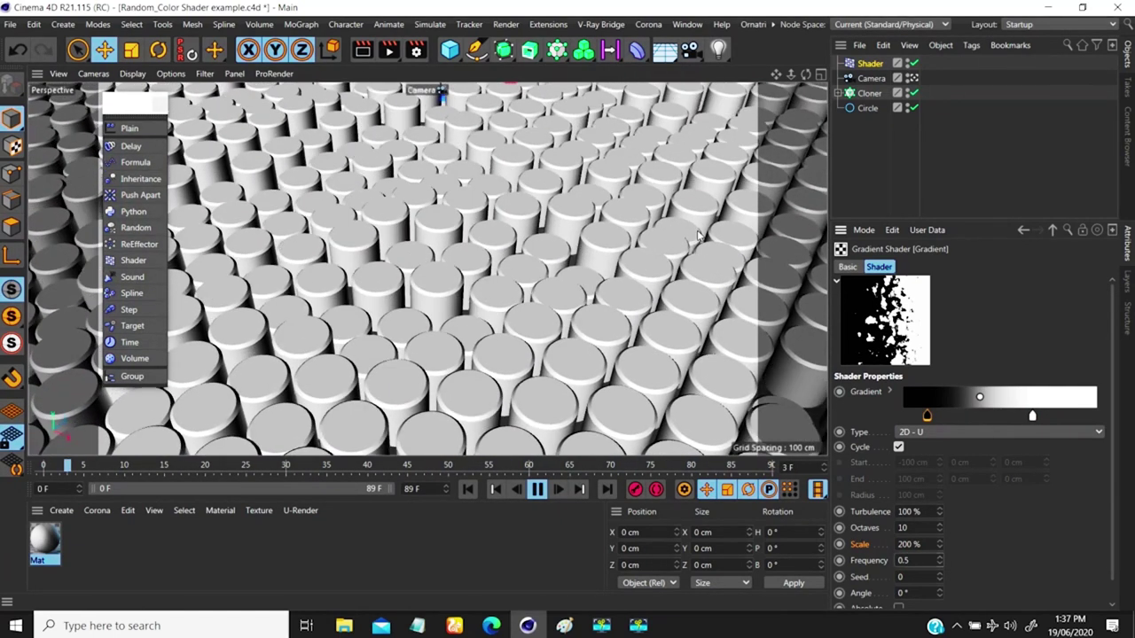
# - Replace the effector's gradient with a Noise shader and set its noise type to Voronoi 2
pyautogui.click(1053, 230)
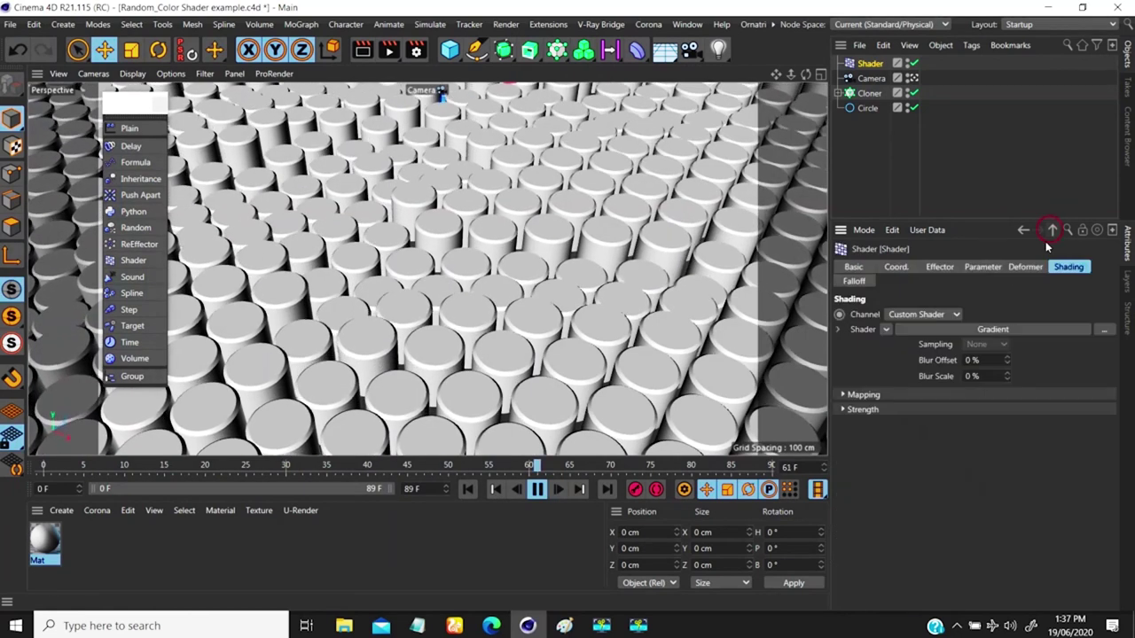
pyautogui.click(887, 329)
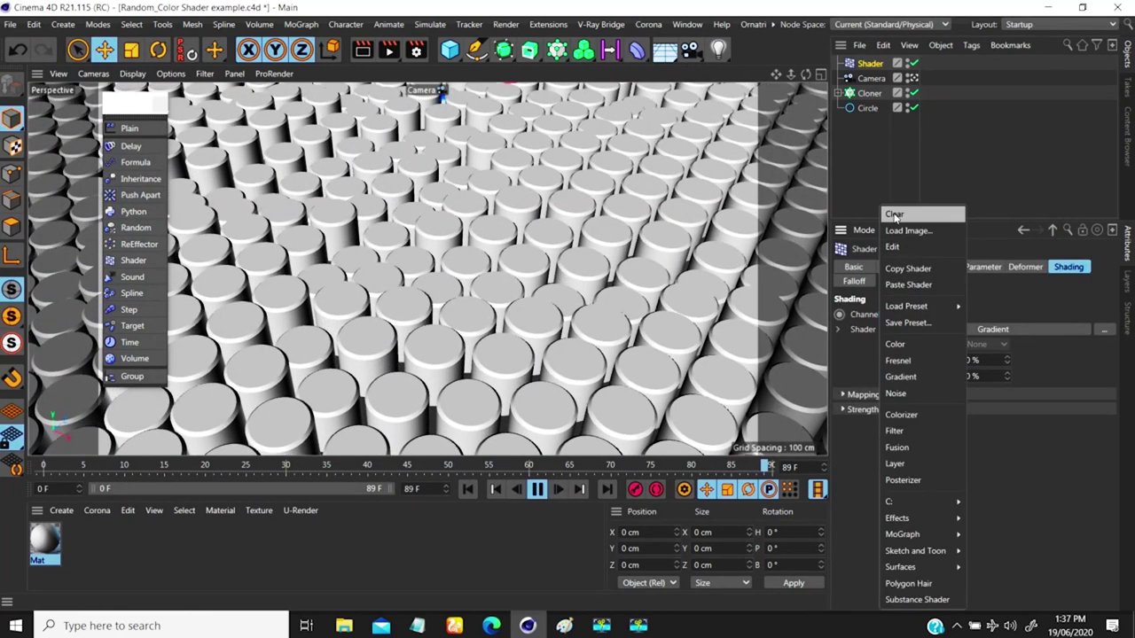
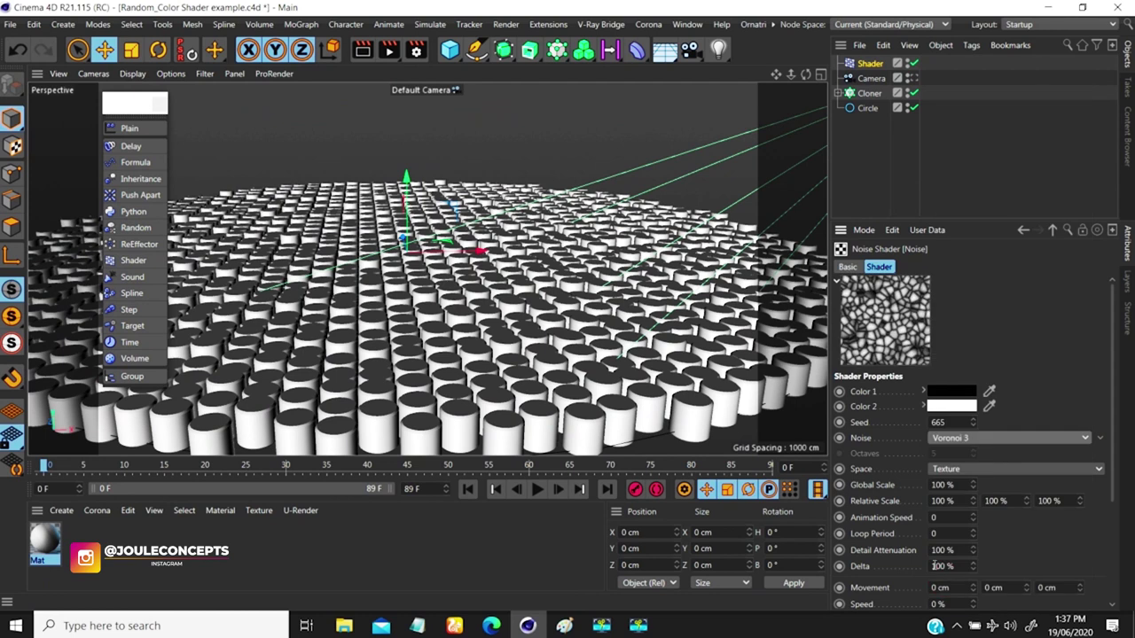
pyautogui.click(984, 438)
pyautogui.click(960, 567)
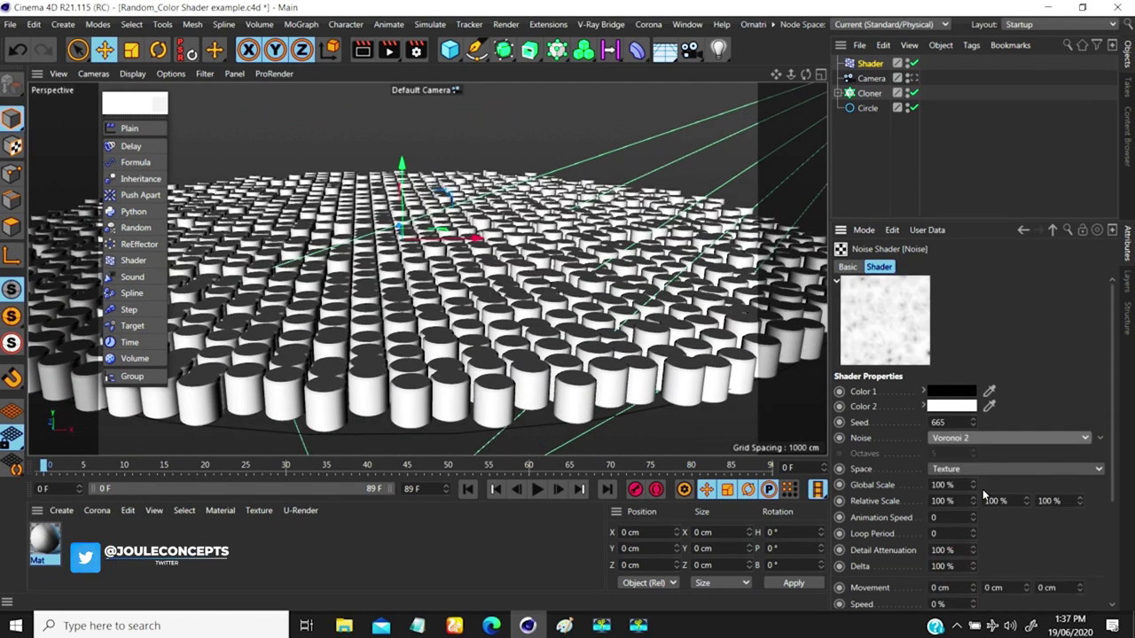
# - Change the effector noise to the Voronoi 1 type and set its global scale to 500%
pyautogui.click(984, 438)
pyautogui.click(961, 551)
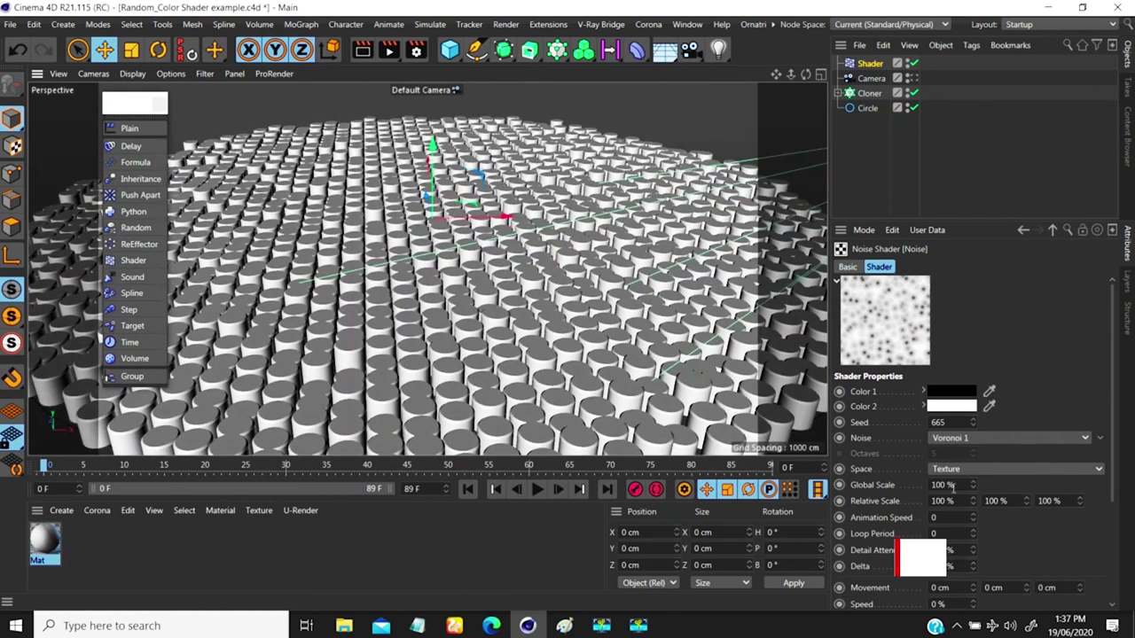
pyautogui.click(952, 485)
pyautogui.write('500')
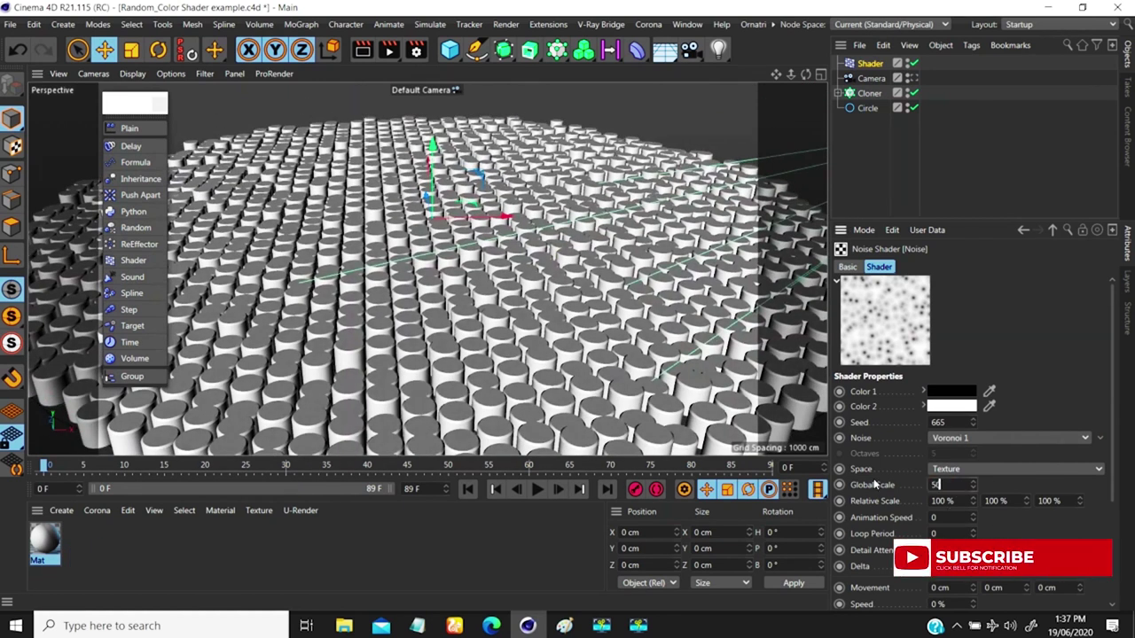
pyautogui.press('Return')
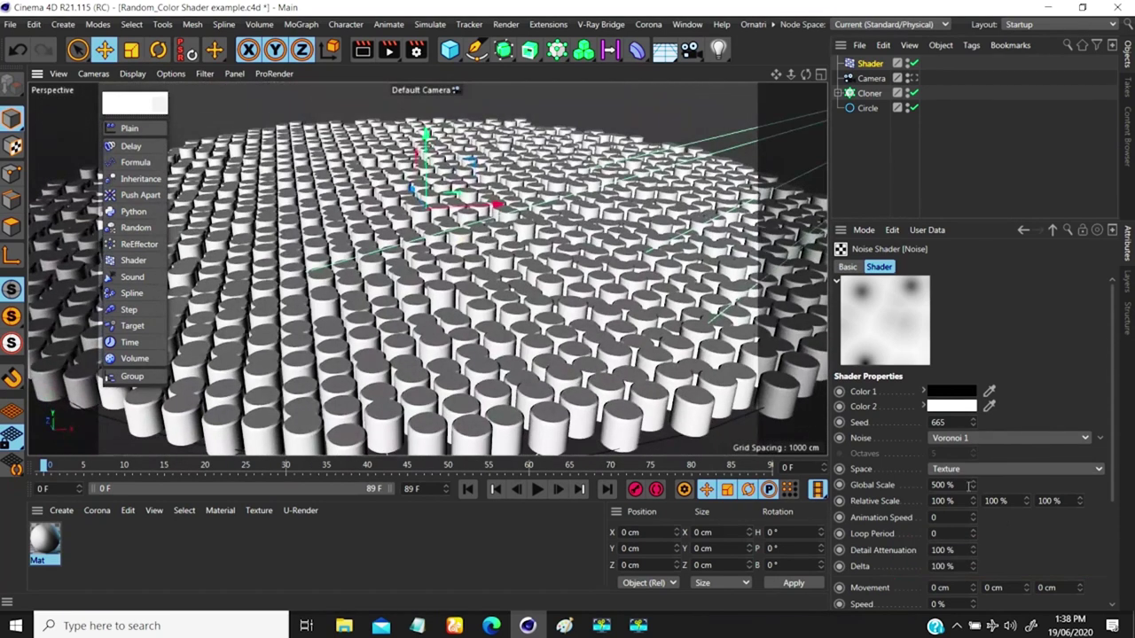
# - Sharpen the Voronoi noise with a low clip of 45% and a high clip of 56%, and adjust its contrast slightly
pyautogui.scroll(-5, 1054, 579)
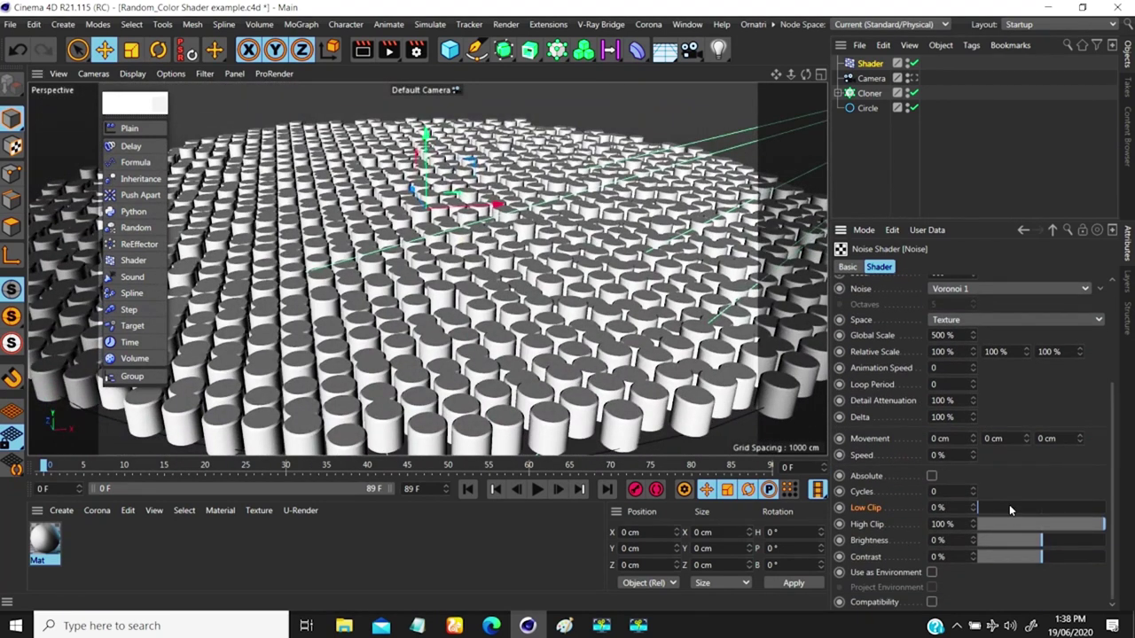
pyautogui.moveTo(1009, 504); pyautogui.dragTo(1049, 524)
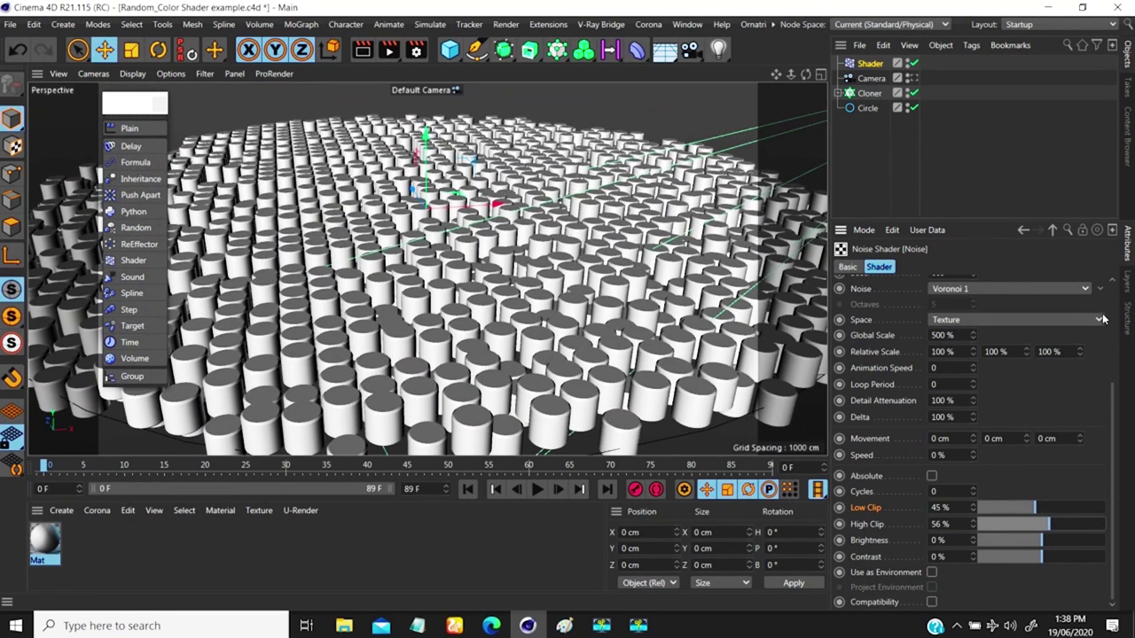
pyautogui.scroll(5, 1112, 402)
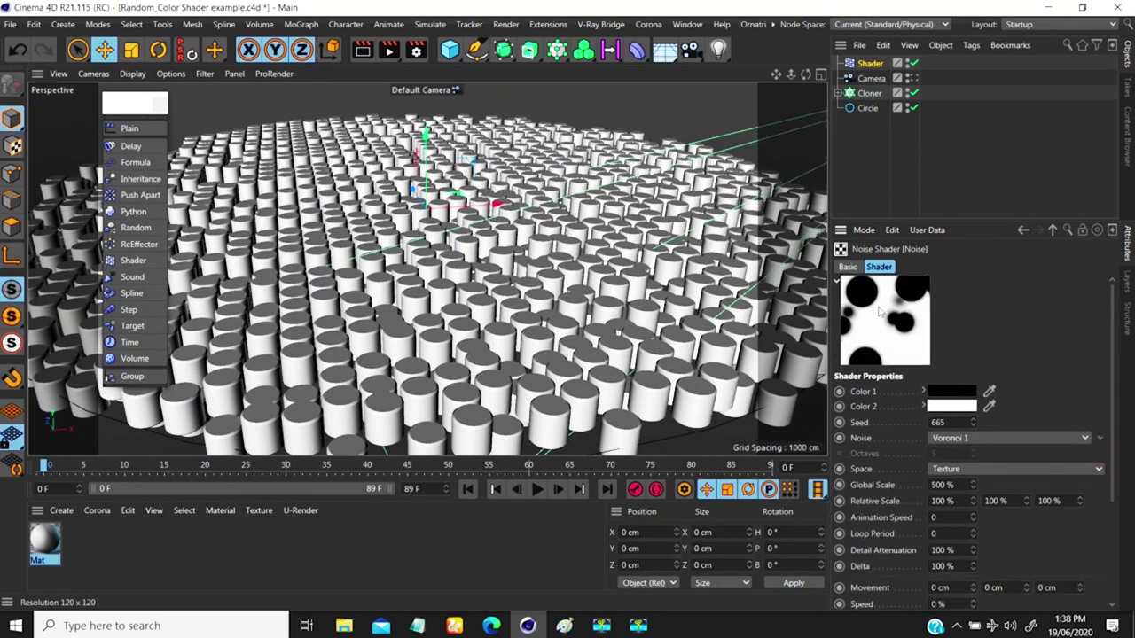
pyautogui.scroll(-5, 1114, 453)
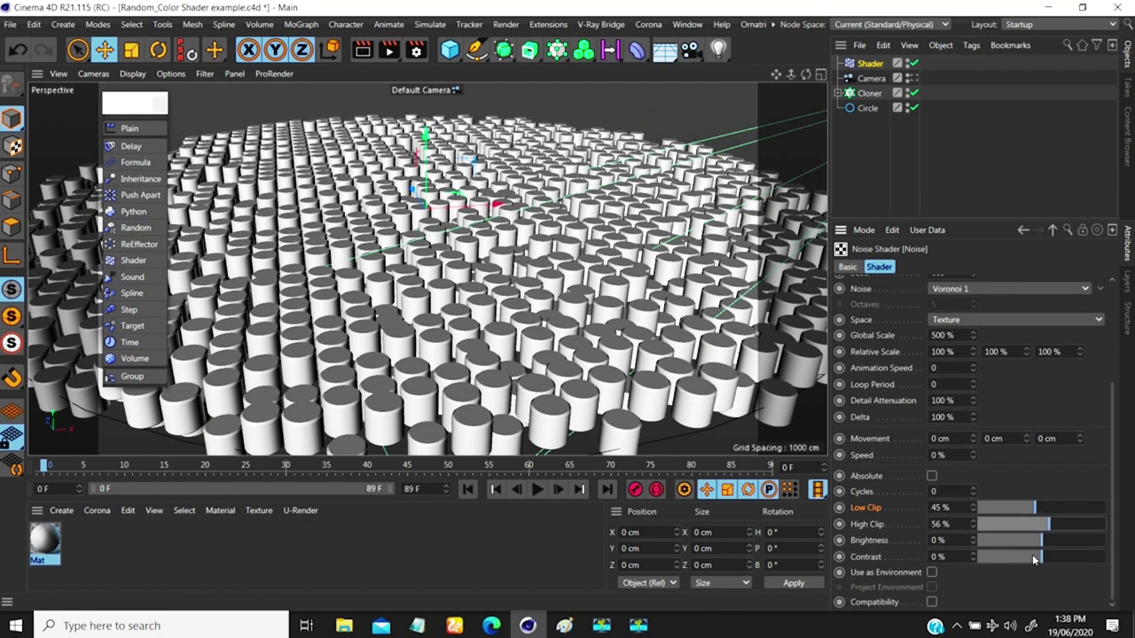
pyautogui.moveTo(1035, 561); pyautogui.dragTo(1051, 556)
pyautogui.scroll(3, 1110, 532)
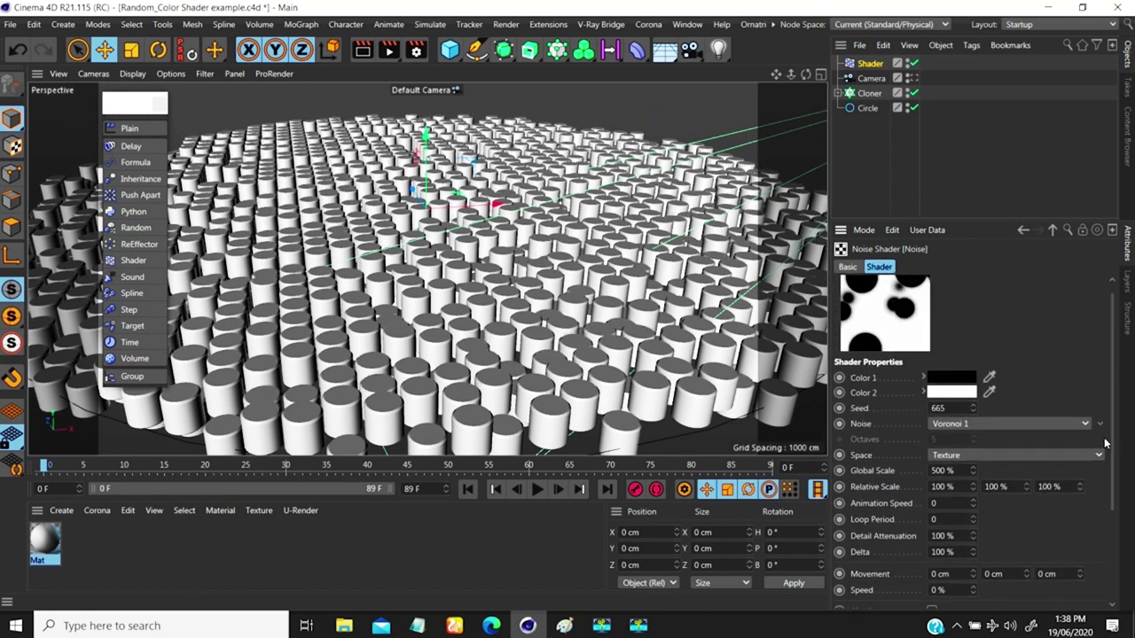
# - Set the noise's animation speed to 0.8 and play the animation to watch the cylinders move
pyautogui.click(933, 503)
pyautogui.write('0.8')
pyautogui.press('Return')
pyautogui.click(536, 490)
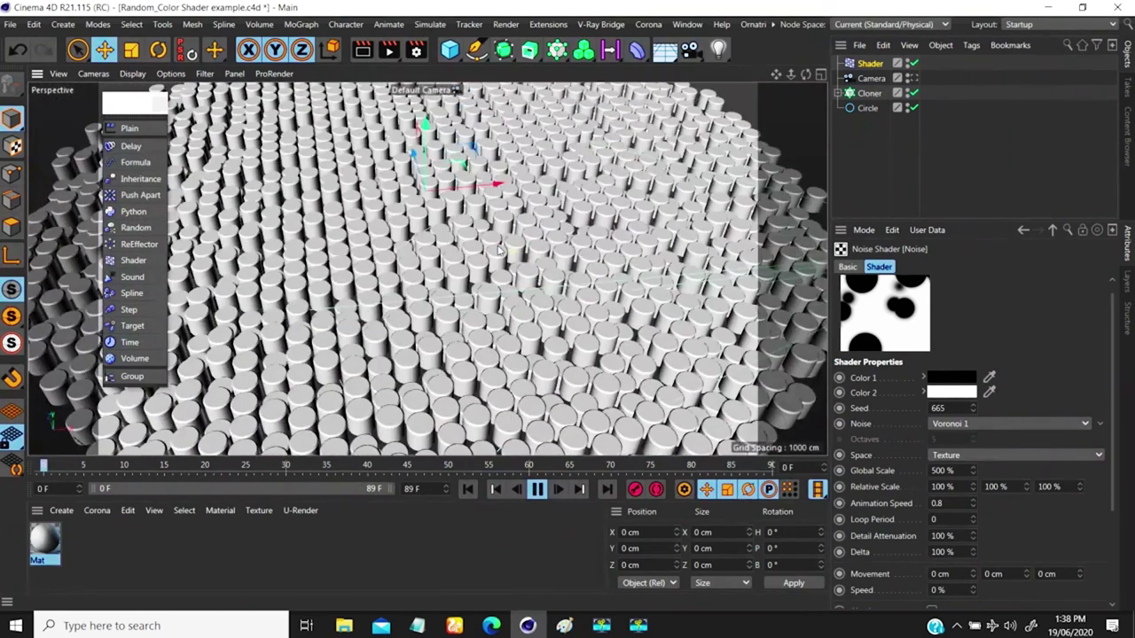
pyautogui.scroll(5, 494, 240)
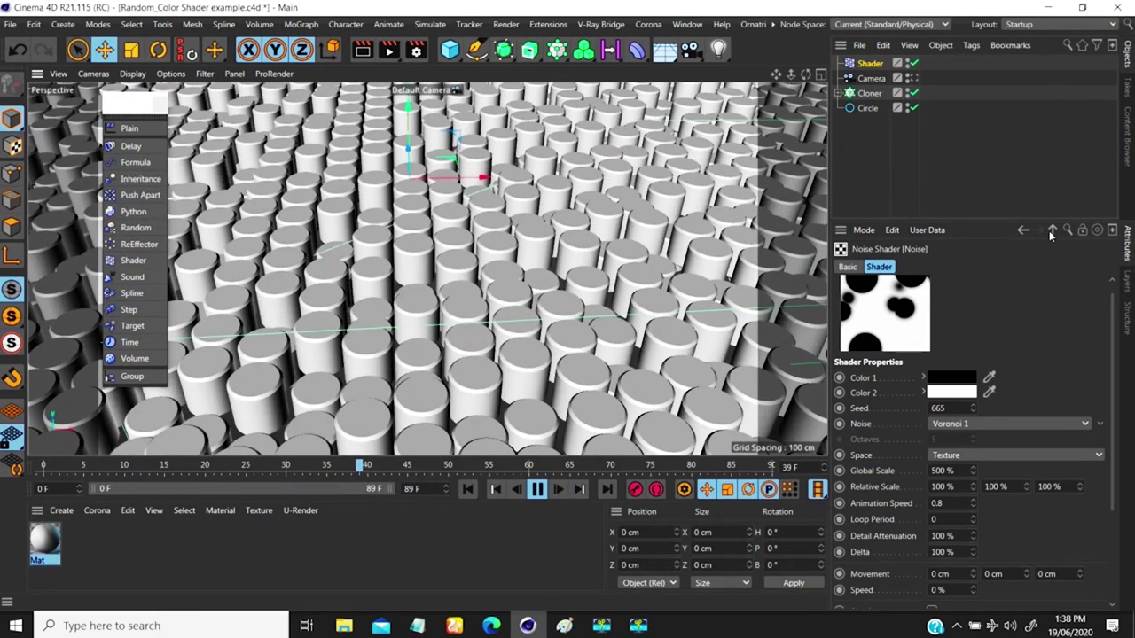
# - Return to the effector's settings, reset the playback to frame 0, and clear the noise from its custom shader slot
pyautogui.click(1052, 230)
pyautogui.click(982, 267)
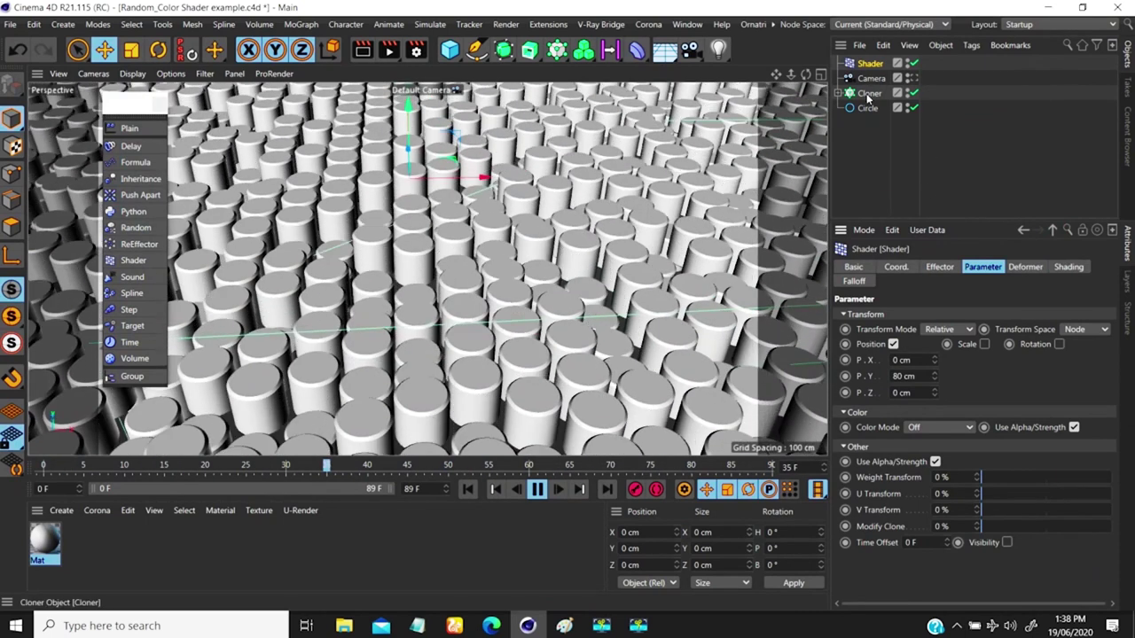
pyautogui.click(467, 489)
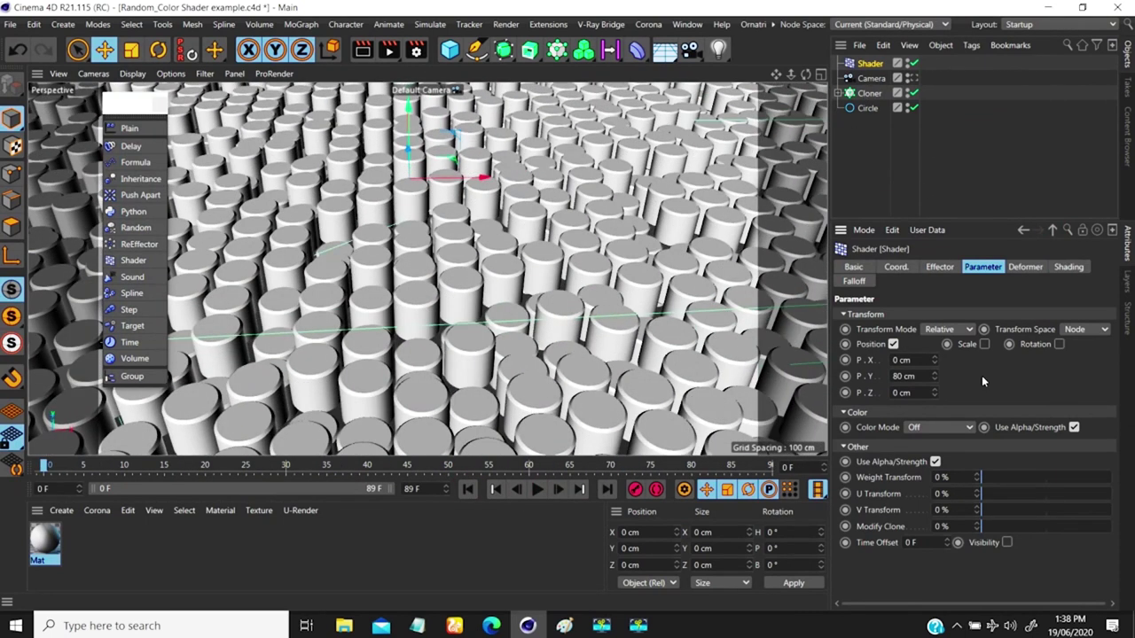
pyautogui.click(1069, 267)
pyautogui.click(886, 330)
pyautogui.click(894, 216)
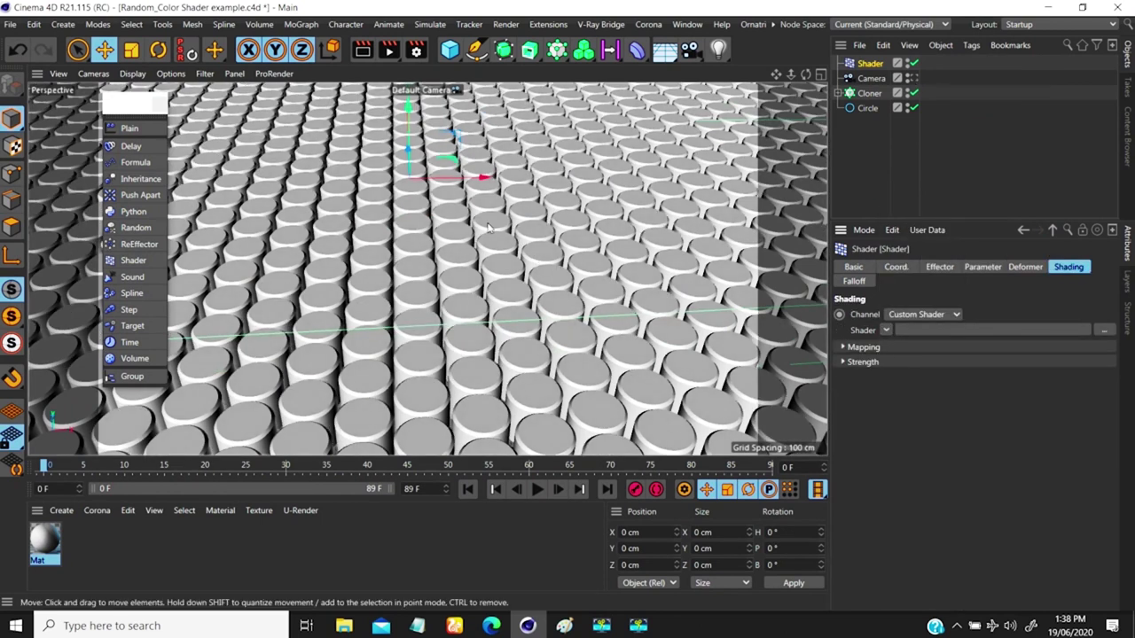
pyautogui.scroll(-5, 488, 228)
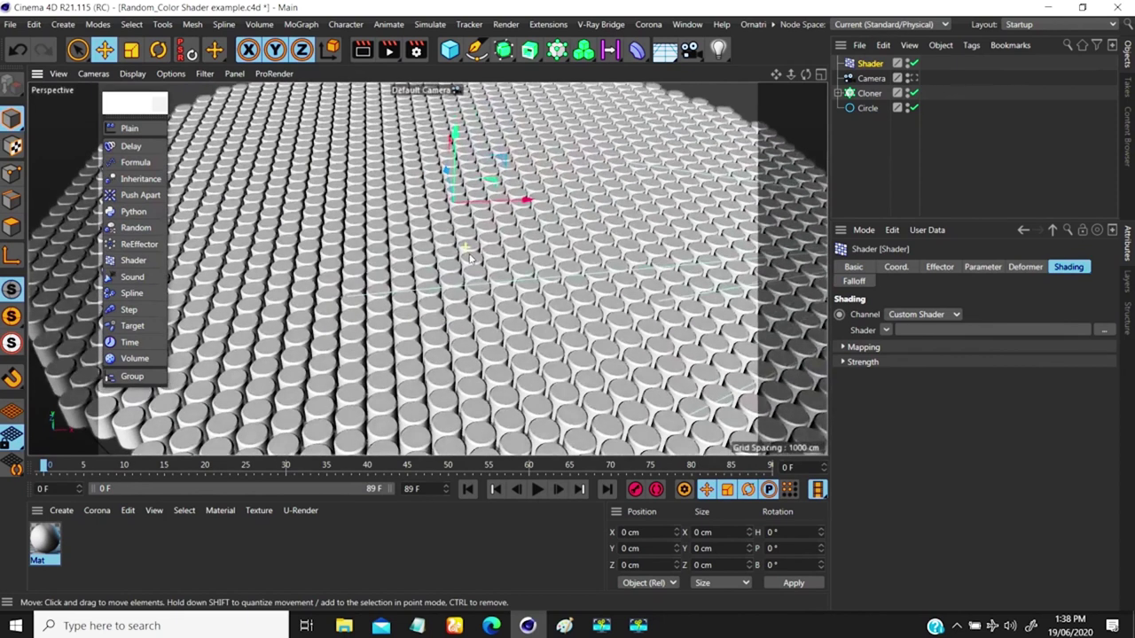
# - Switch to Paint to review the handwritten topic list, and return to Cinema 4D
pyautogui.click(564, 626)
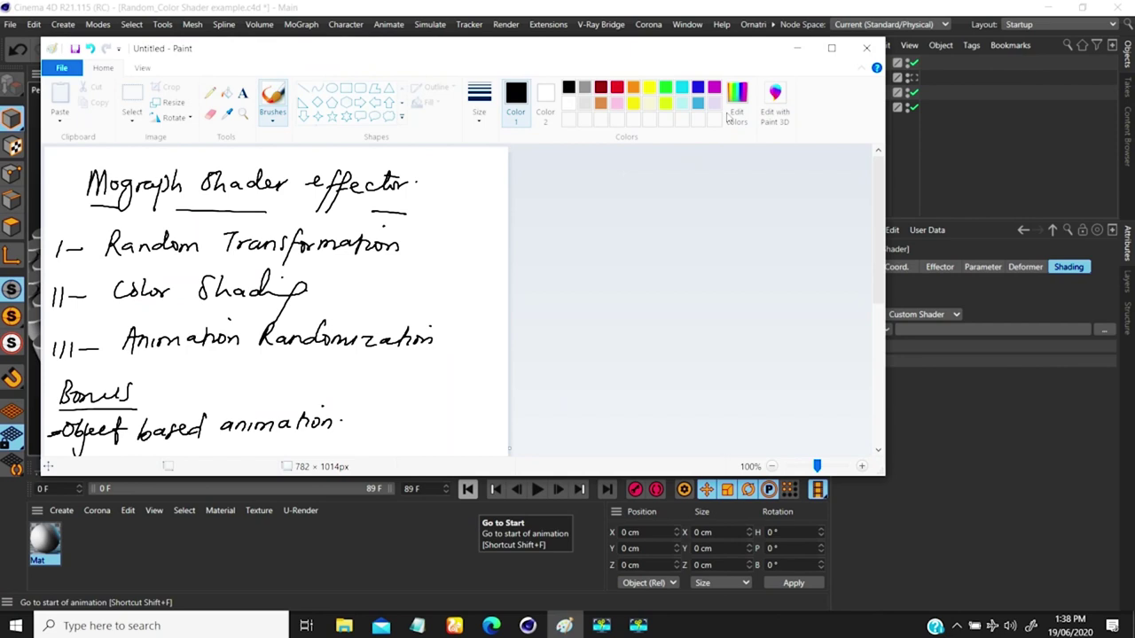
pyautogui.click(798, 51)
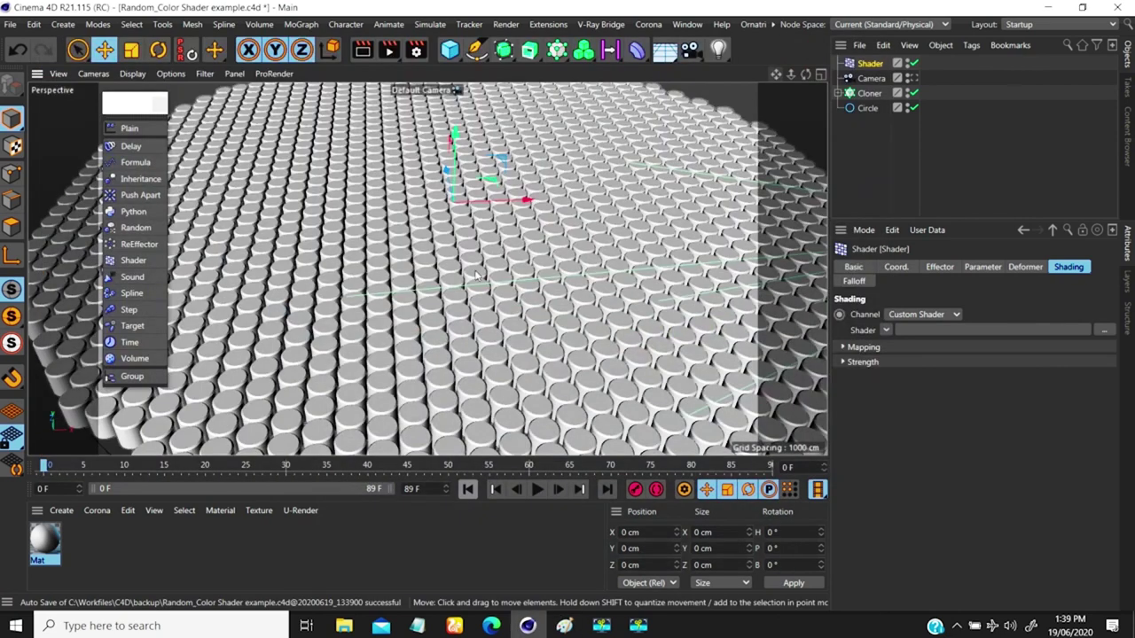
# - Look through the scene's camera and disable the Shader effector's Position transform
pyautogui.click(911, 79)
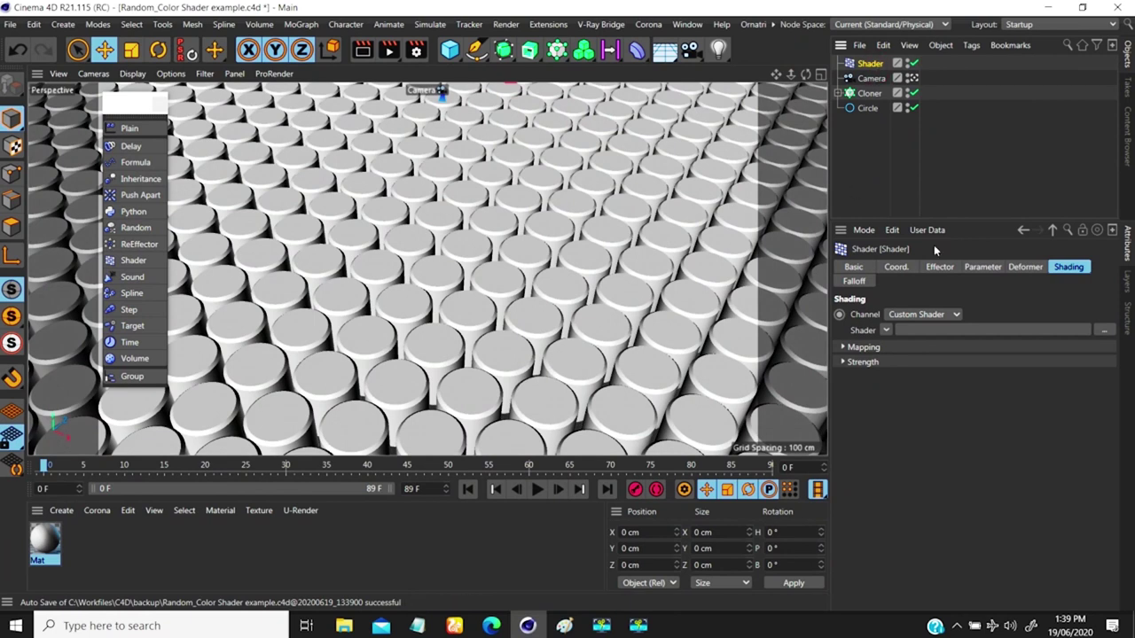
pyautogui.click(980, 268)
pyautogui.click(893, 344)
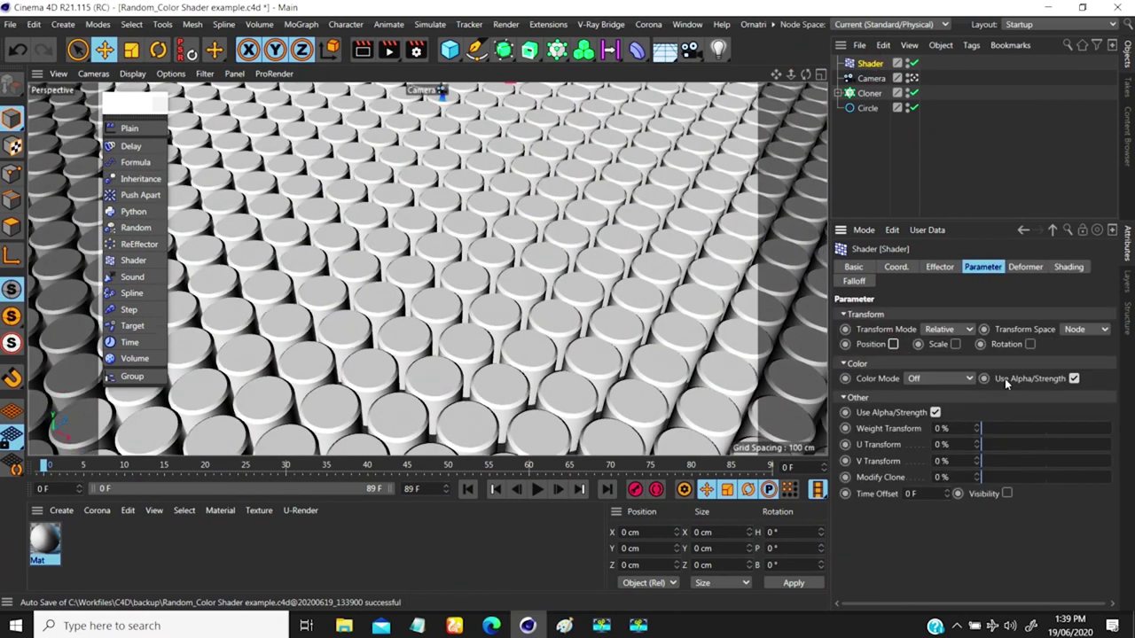
# - Try the Effector Color mode on the Shader effector with the Default blending mode
pyautogui.click(947, 378)
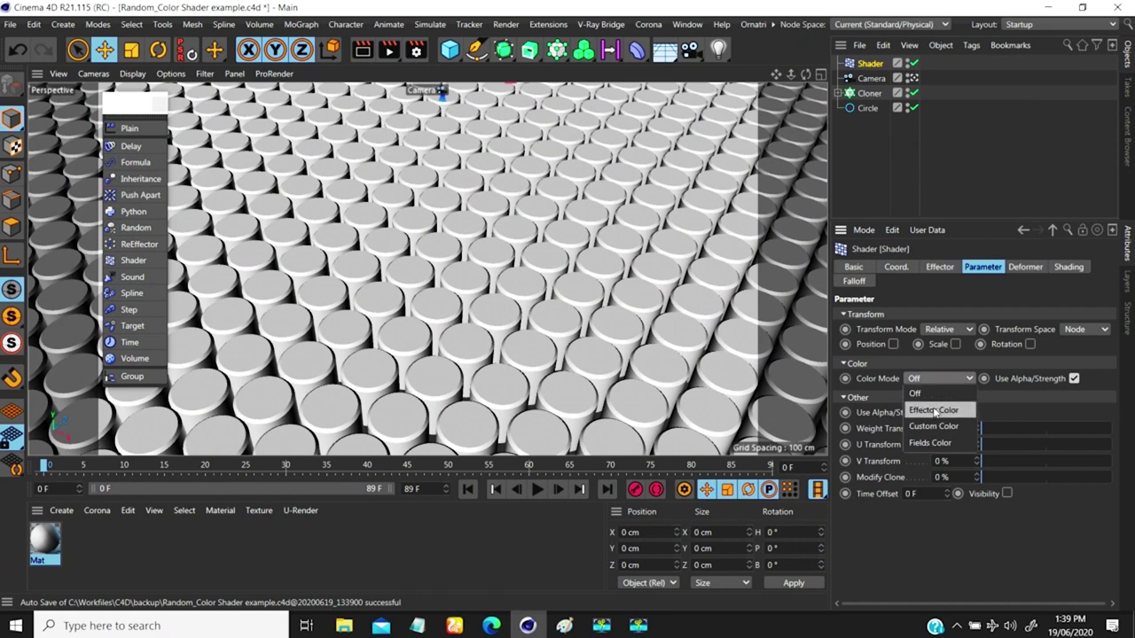
pyautogui.click(931, 410)
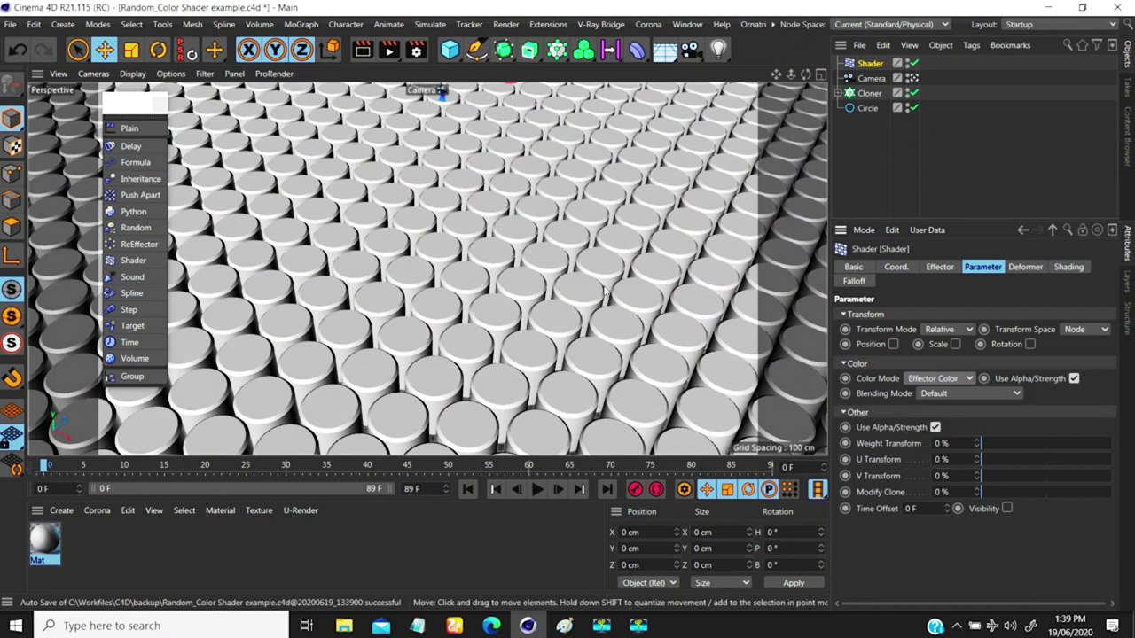
pyautogui.click(942, 393)
pyautogui.click(1073, 404)
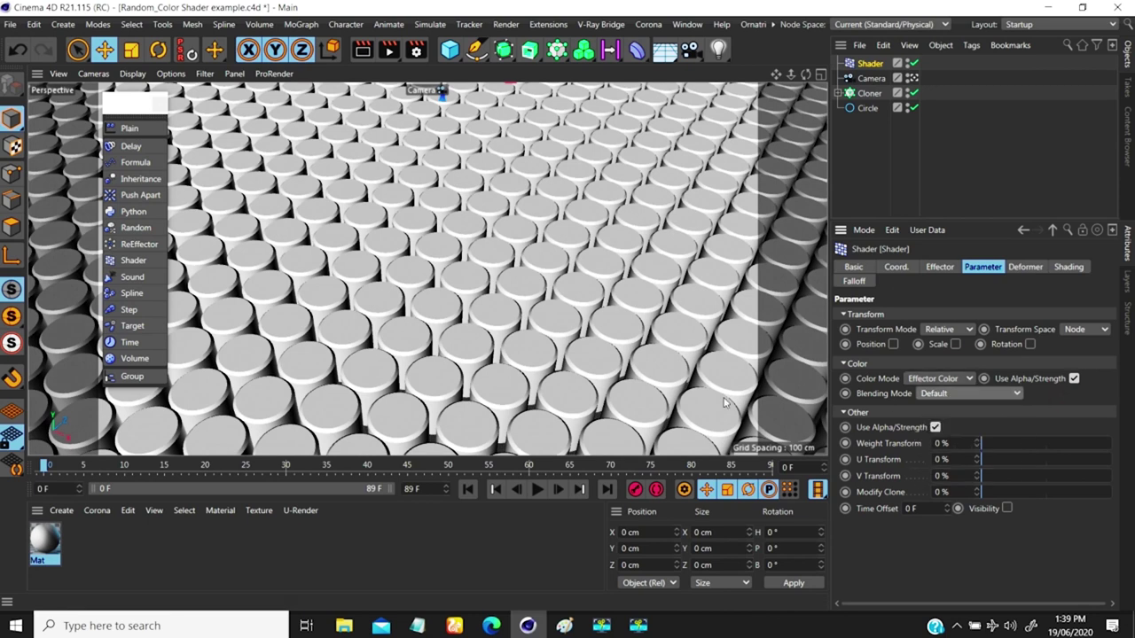
# - Try the Fields Color and Custom Color modes, return to Effector Color, and toggle the Position transform on and off
pyautogui.click(953, 379)
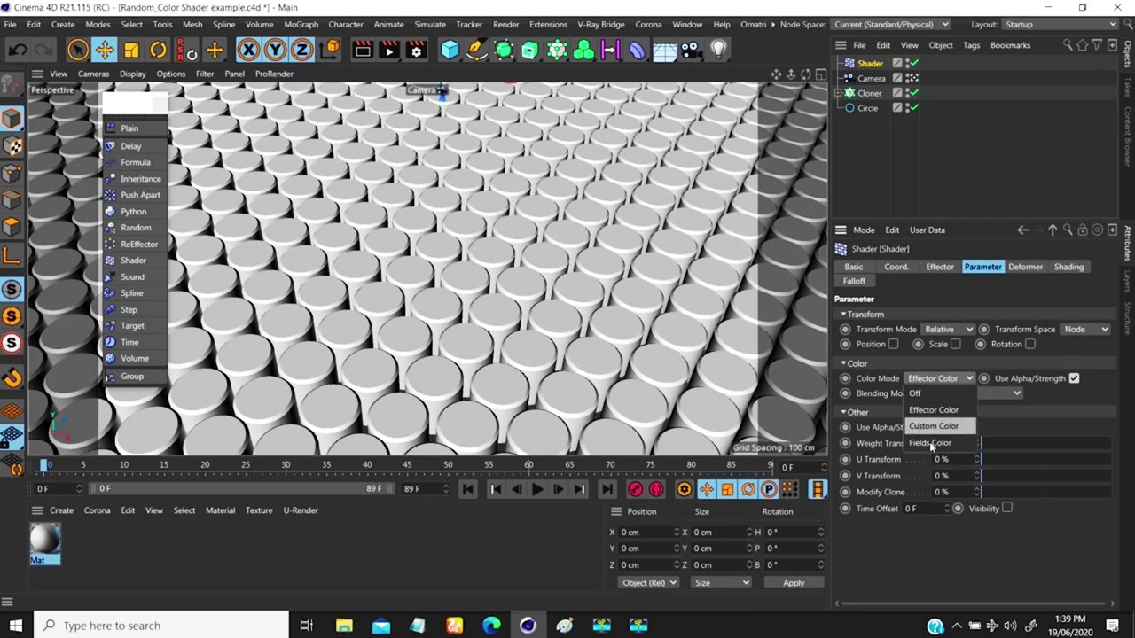
pyautogui.click(929, 442)
pyautogui.click(957, 380)
pyautogui.click(929, 427)
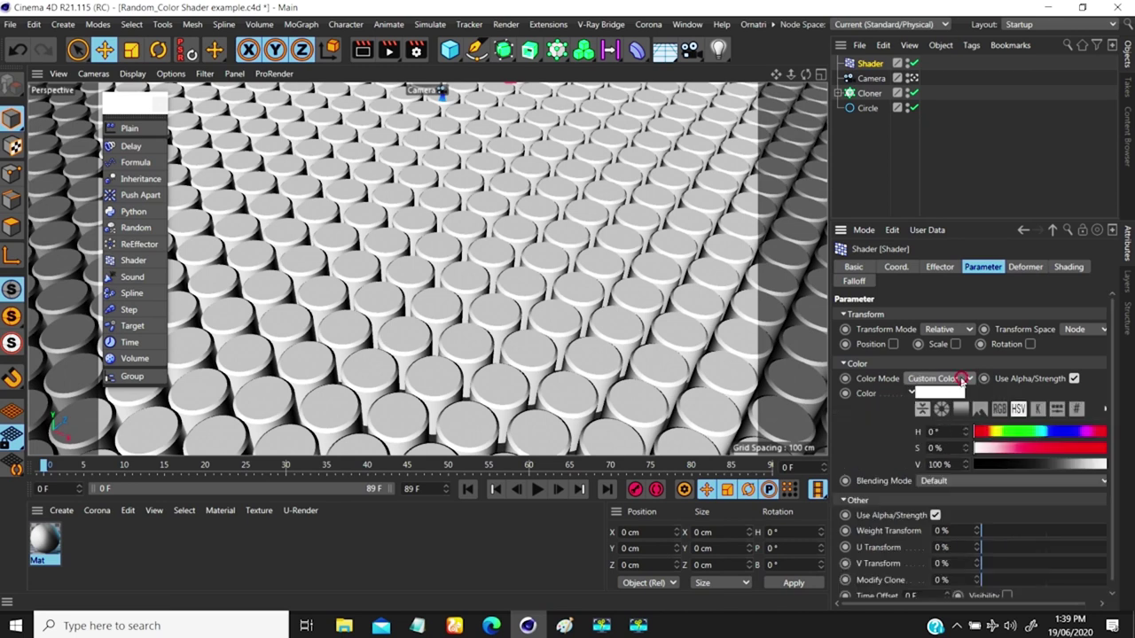
pyautogui.click(958, 379)
pyautogui.click(931, 411)
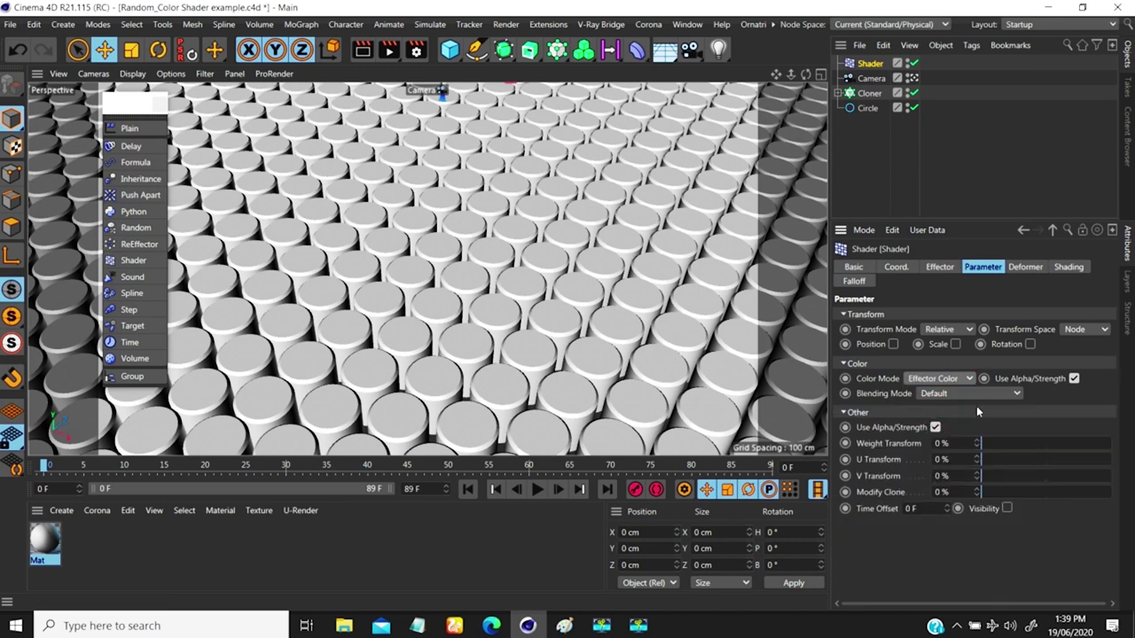
pyautogui.click(892, 344)
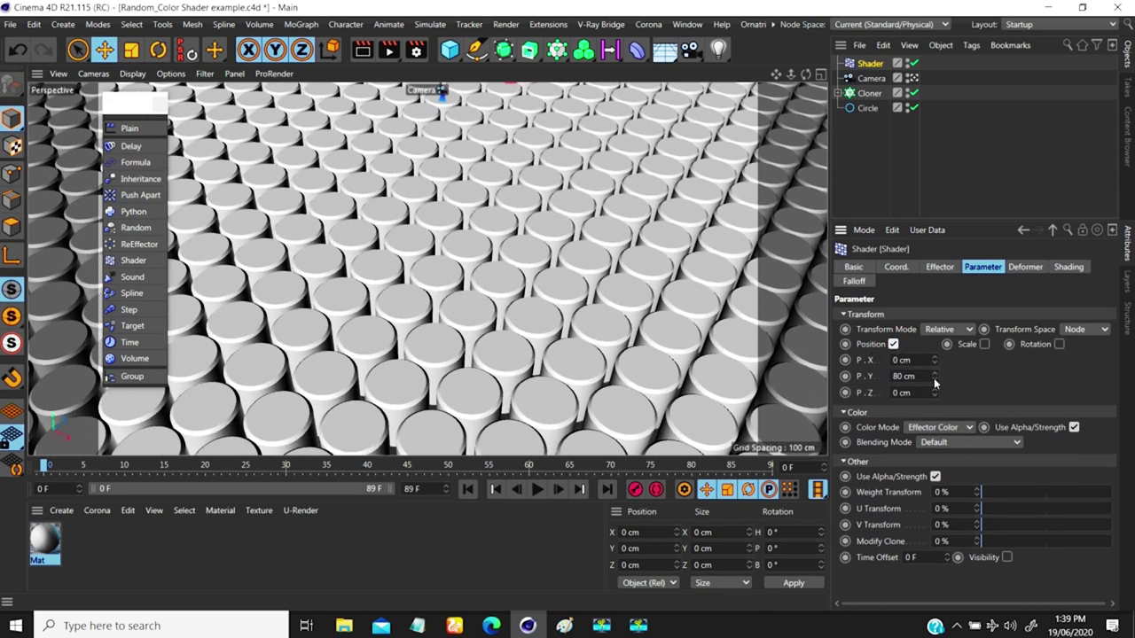
pyautogui.click(893, 344)
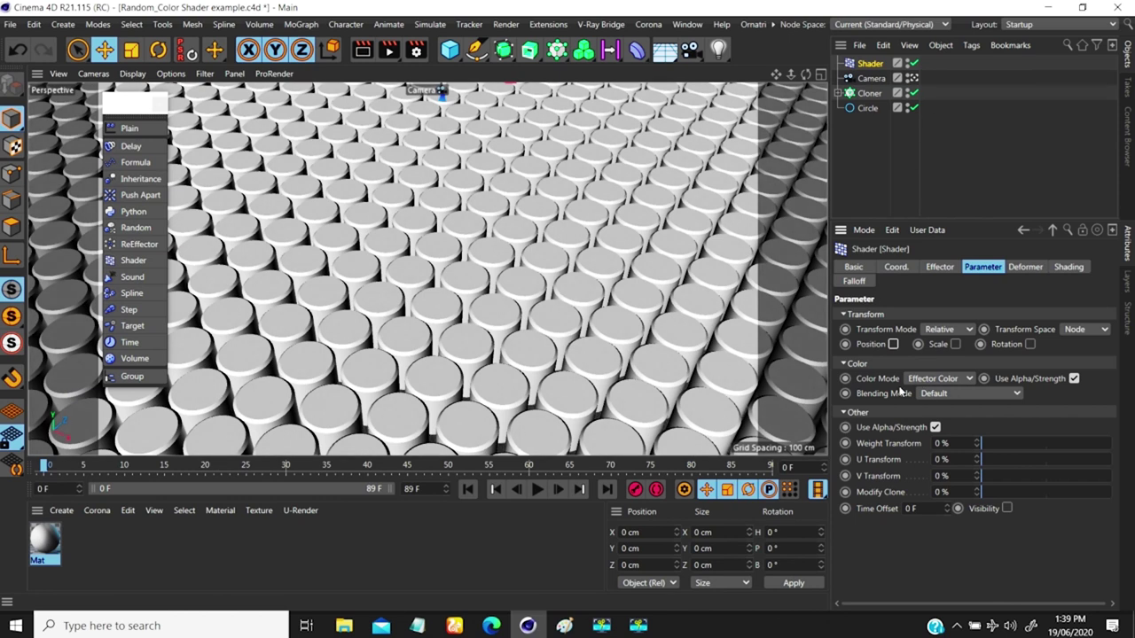
# - Set the effector's color mode to Custom Color and choose a crimson with hue 0°, saturation 36% and value 92%
pyautogui.click(931, 383)
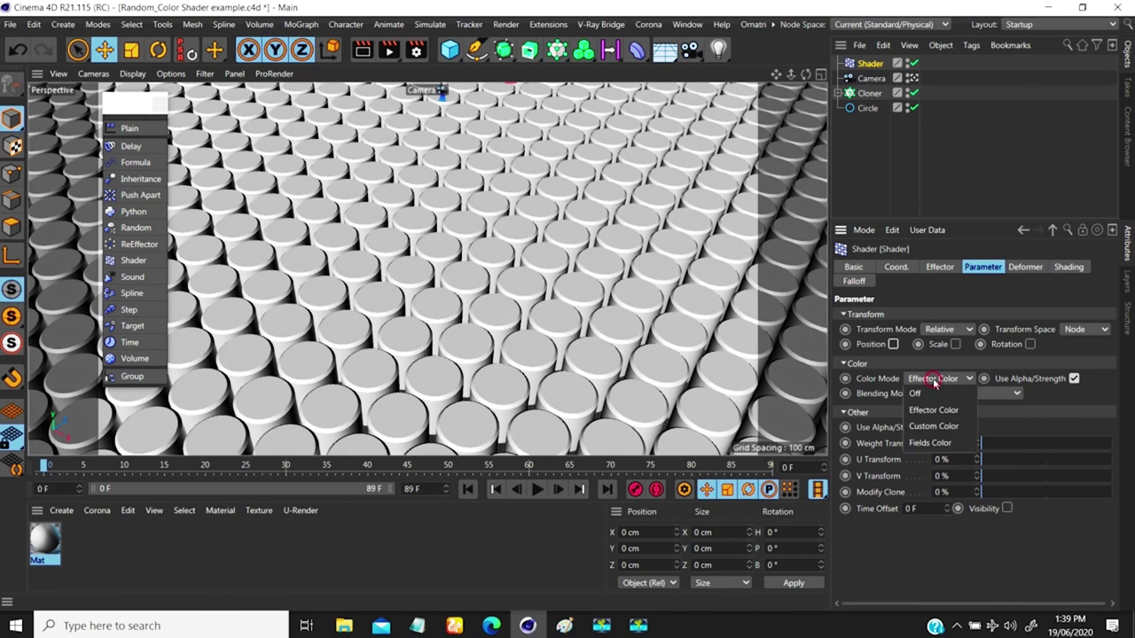
pyautogui.click(927, 426)
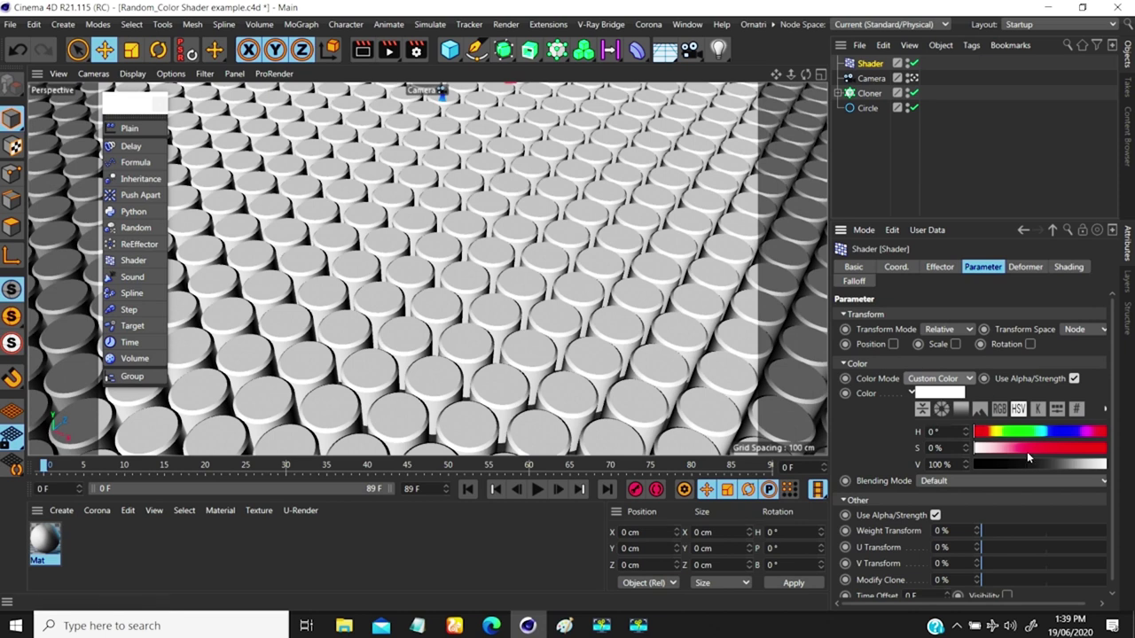
pyautogui.click(1061, 447)
pyautogui.click(1076, 466)
pyautogui.click(1052, 447)
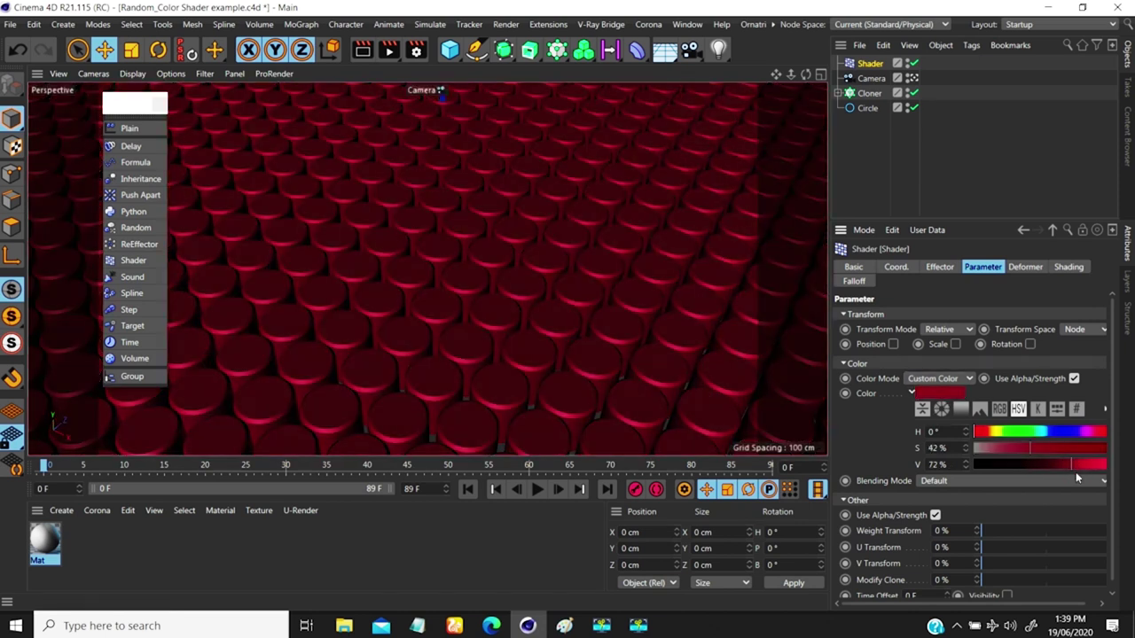
pyautogui.click(1083, 463)
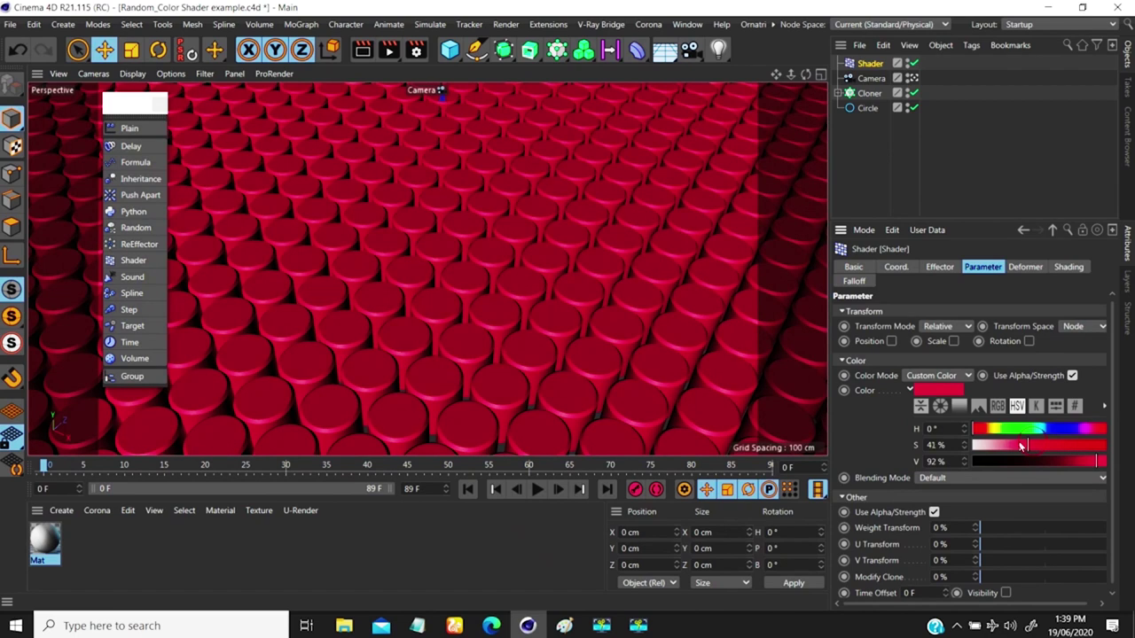
pyautogui.moveTo(1021, 446); pyautogui.dragTo(1005, 445)
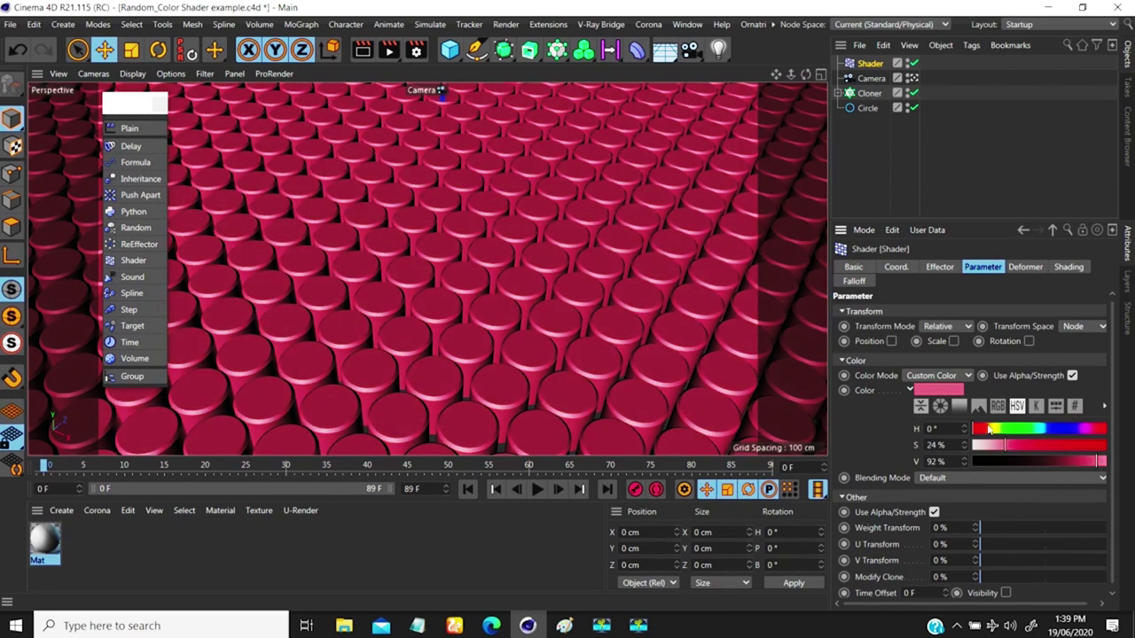
pyautogui.click(1020, 446)
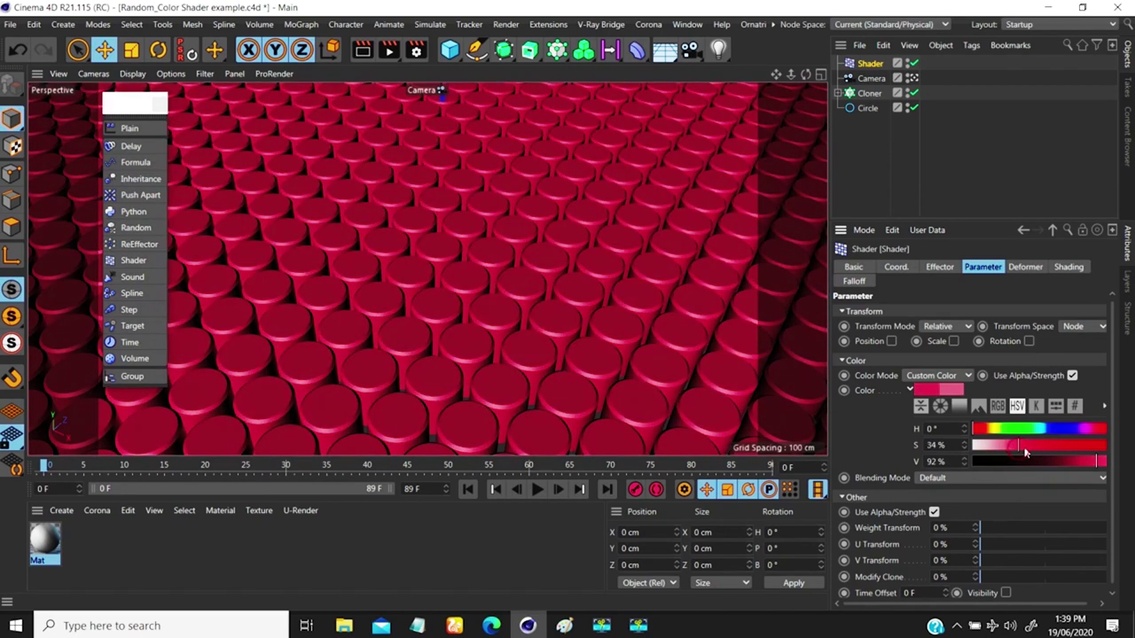
# - Turn off Use Alpha/Strength for the effector's custom color and try the Add blending mode
pyautogui.click(1072, 377)
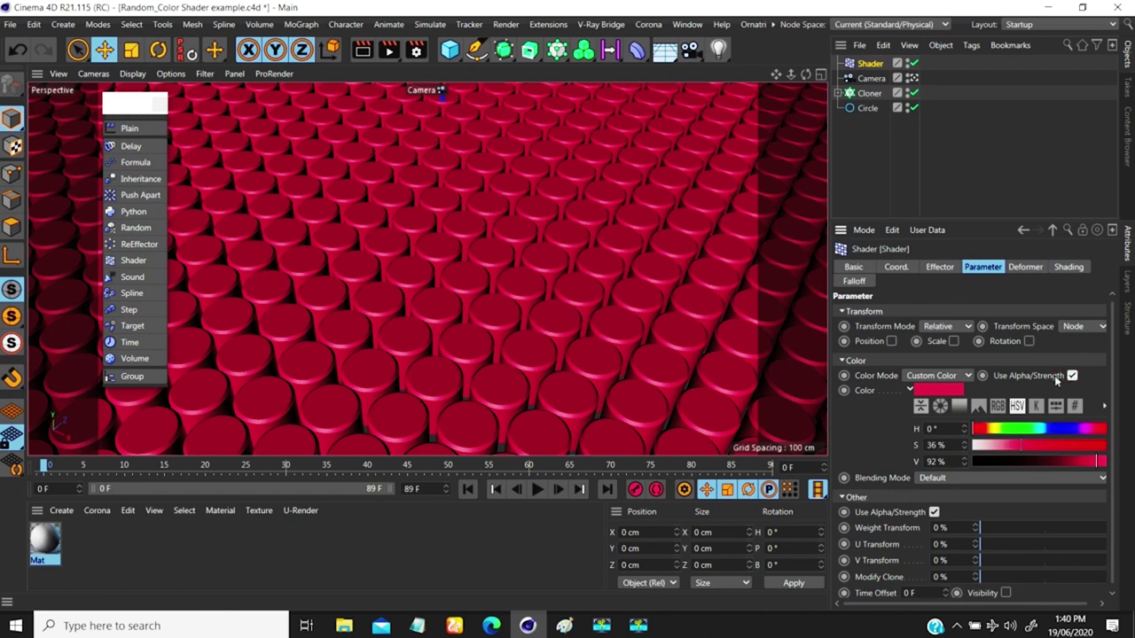
pyautogui.click(1071, 376)
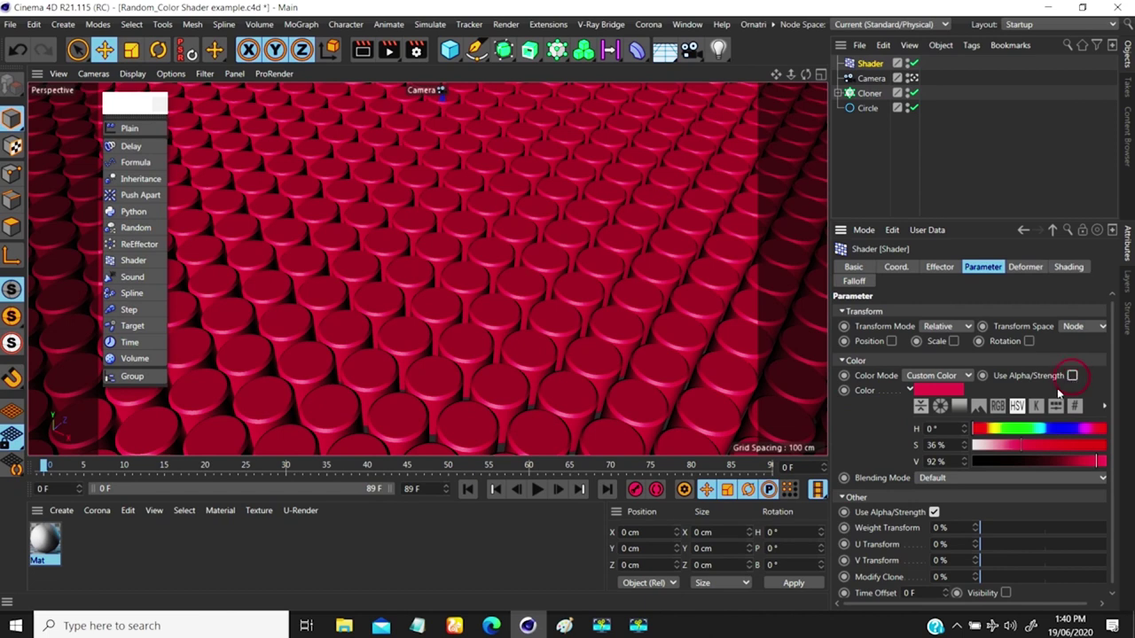
pyautogui.click(937, 479)
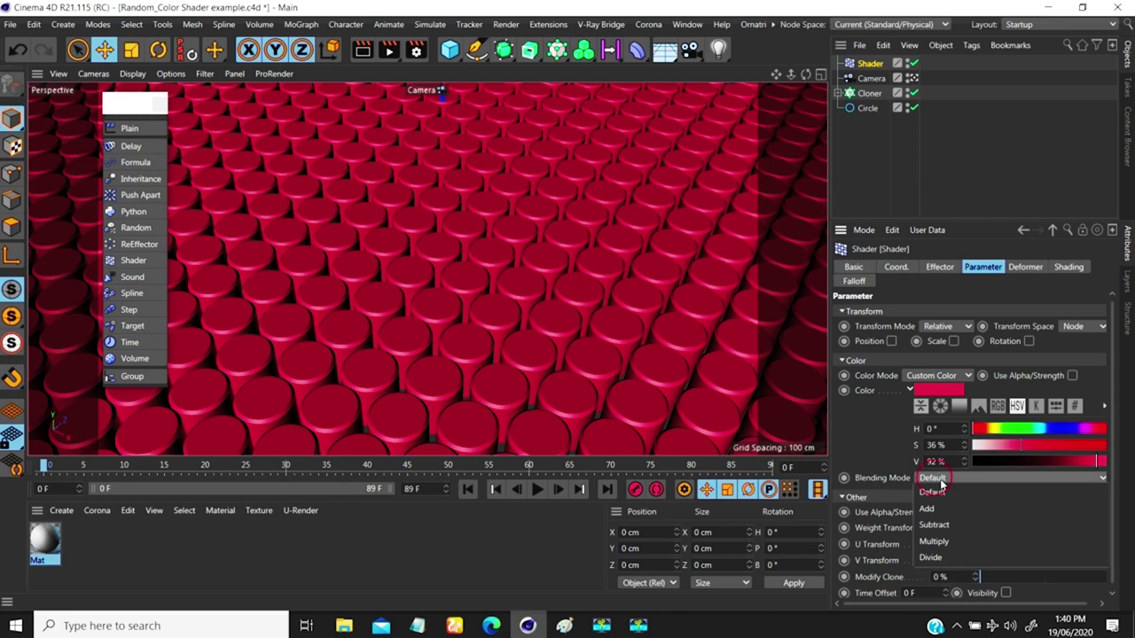
pyautogui.click(879, 429)
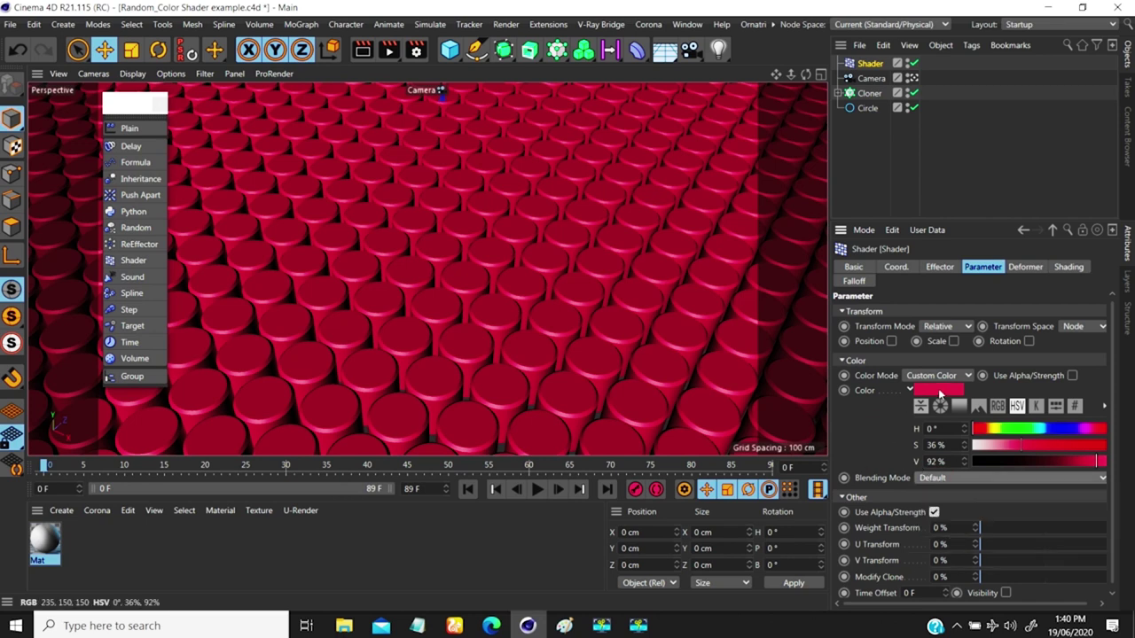
pyautogui.click(930, 479)
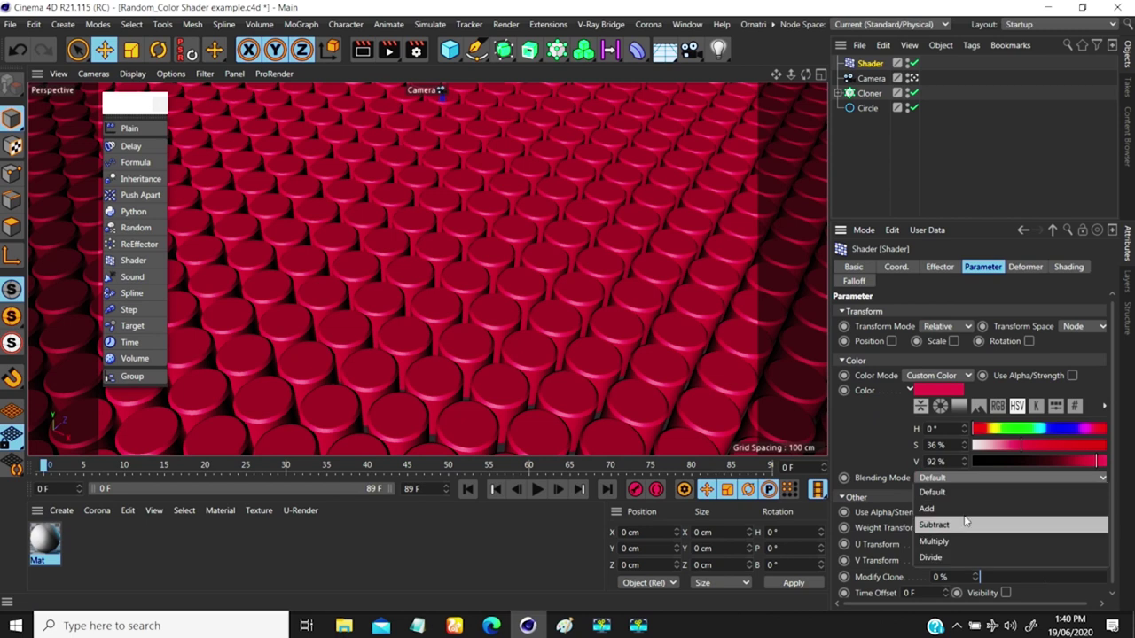
pyautogui.click(930, 511)
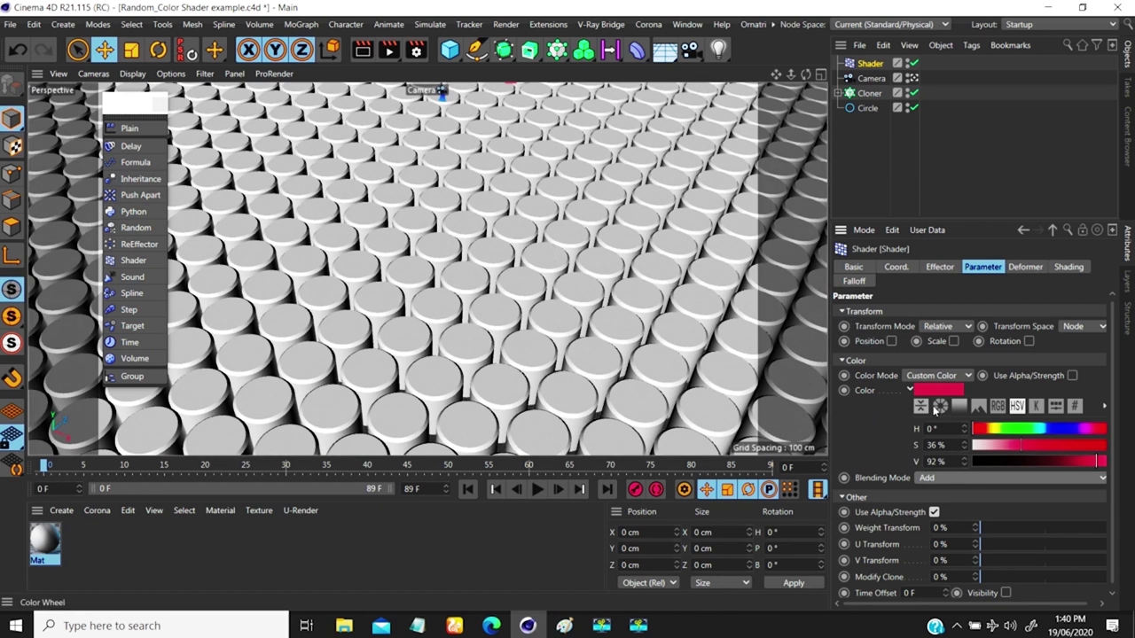
pyautogui.click(928, 478)
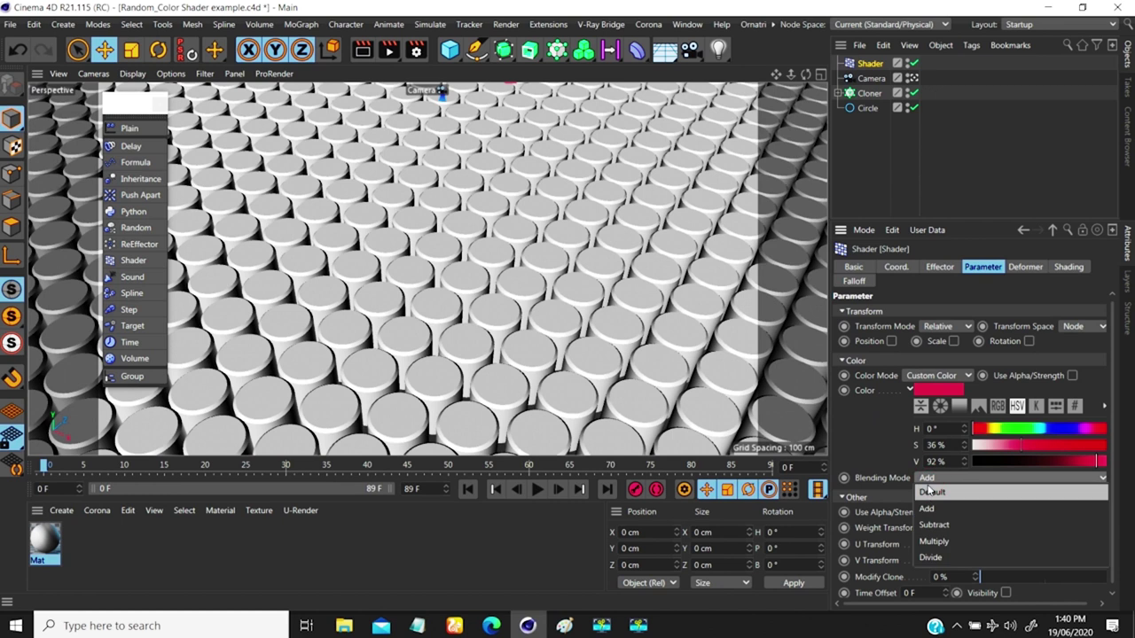
# - Inspect the Cloner's own transform color settings and return to the Shader effector's parameters
pyautogui.click(871, 96)
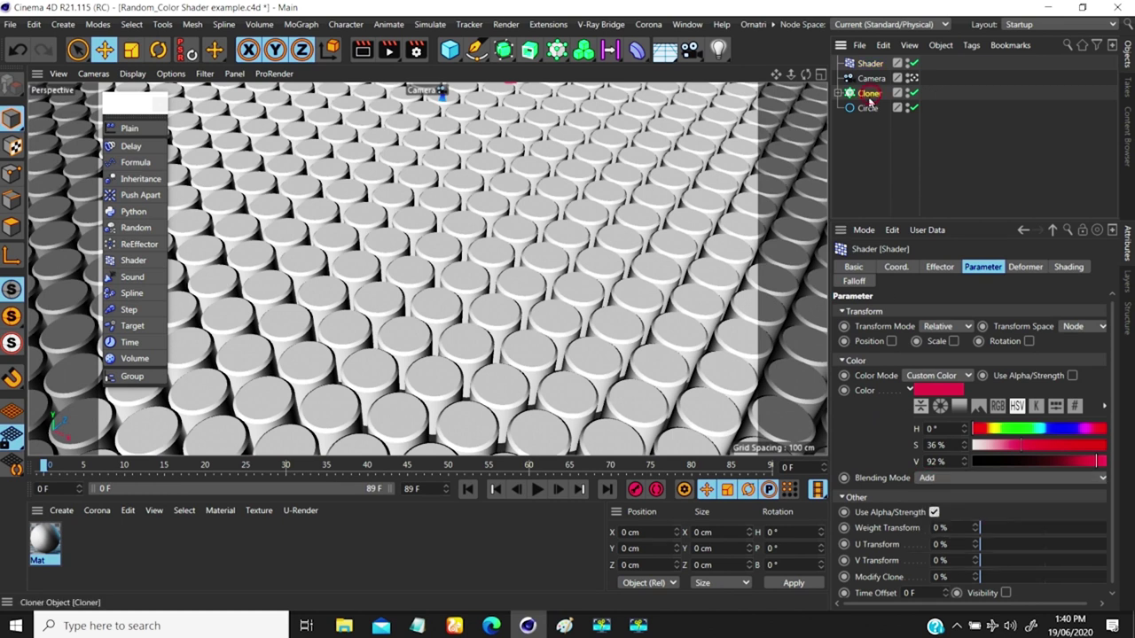
pyautogui.click(871, 94)
pyautogui.click(983, 267)
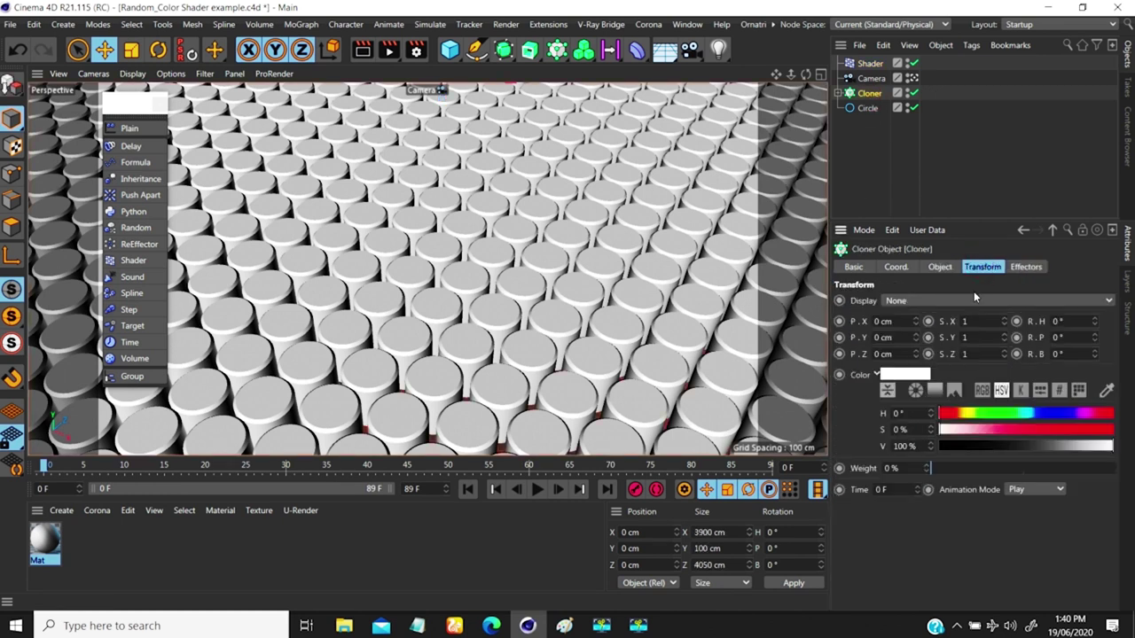
pyautogui.click(891, 63)
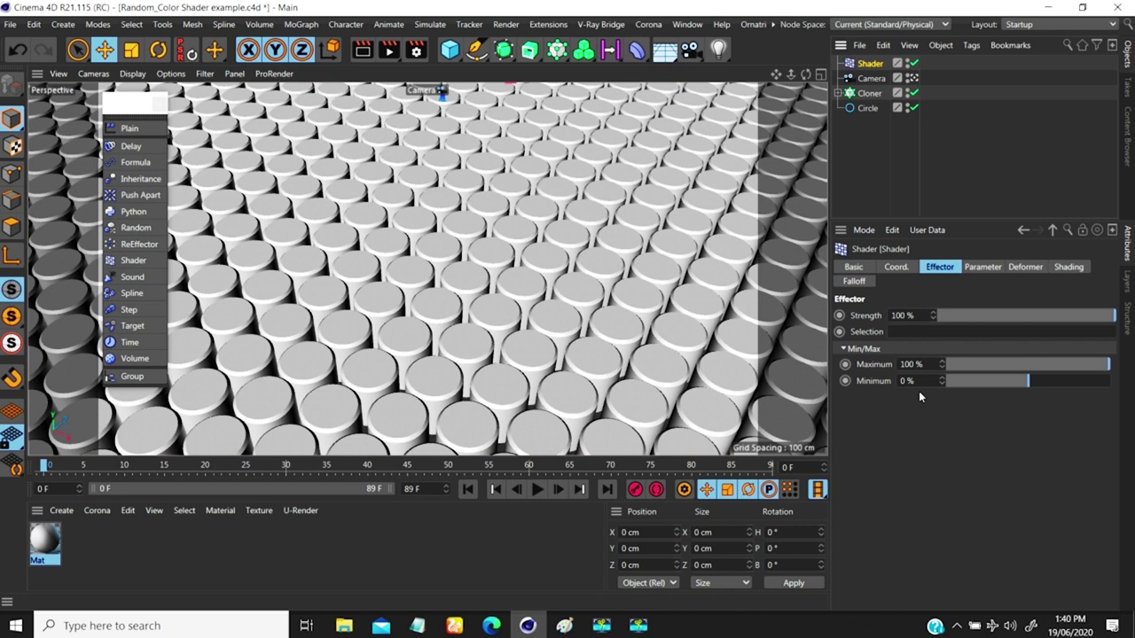
pyautogui.click(871, 93)
pyautogui.click(869, 64)
pyautogui.click(1025, 266)
pyautogui.click(984, 268)
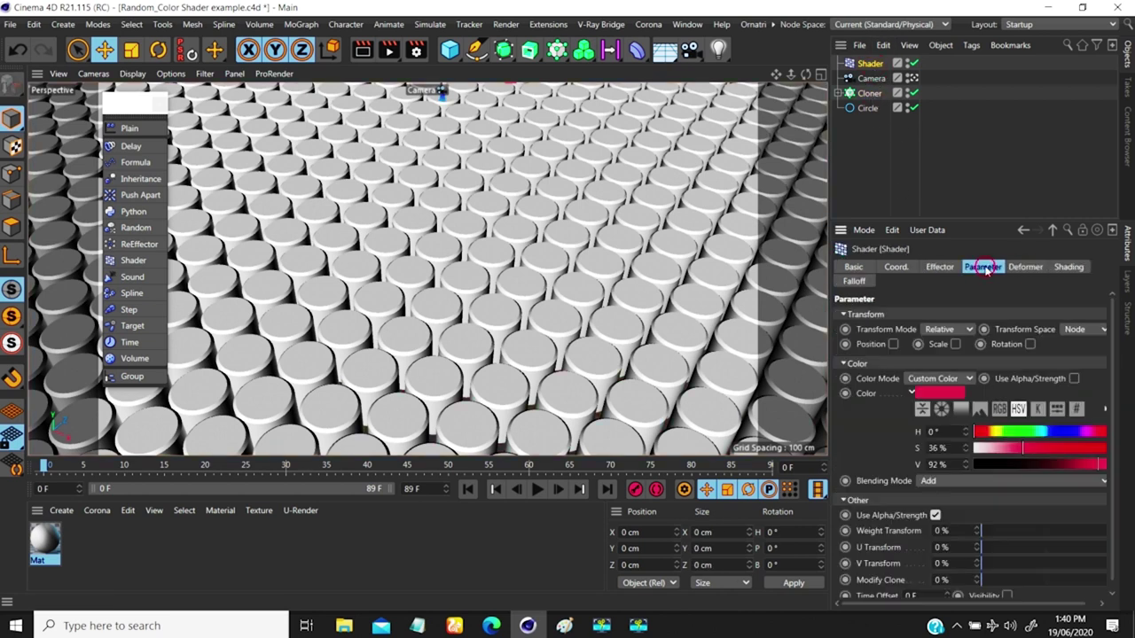
# - Try the Subtract, Multiply and Divide blending modes on the Shader effector's custom color
pyautogui.click(931, 482)
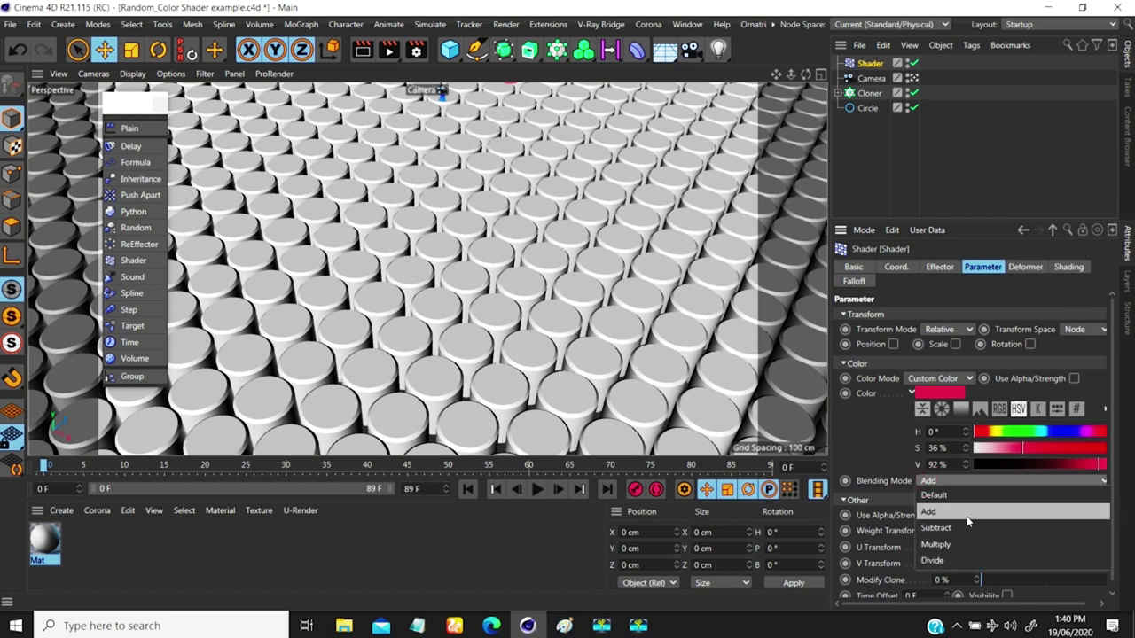
pyautogui.click(936, 515)
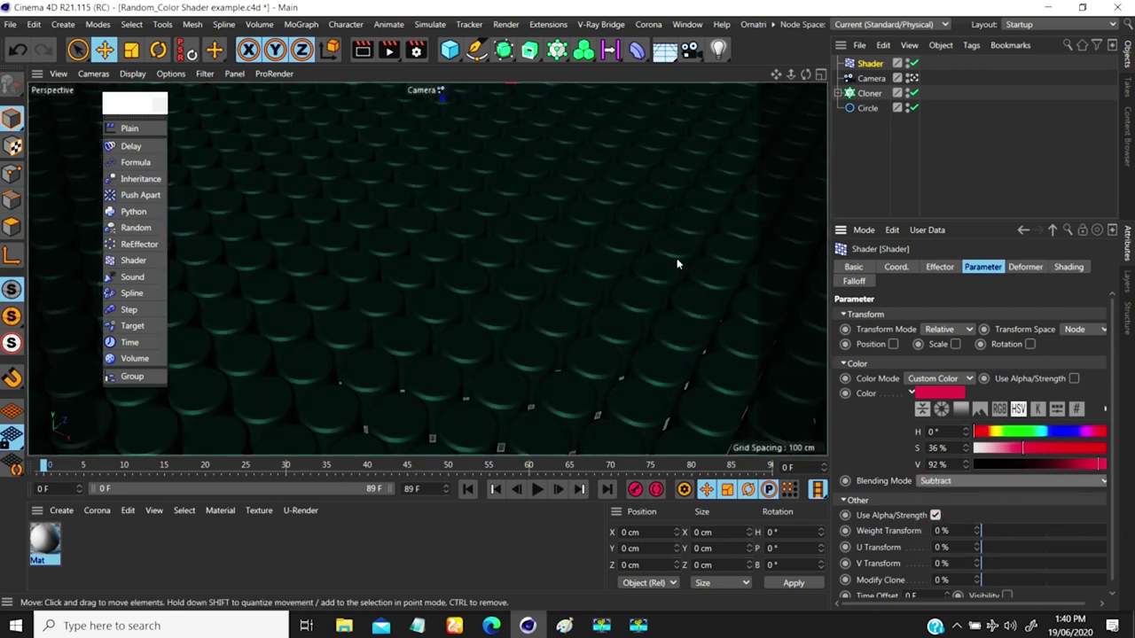
pyautogui.click(946, 484)
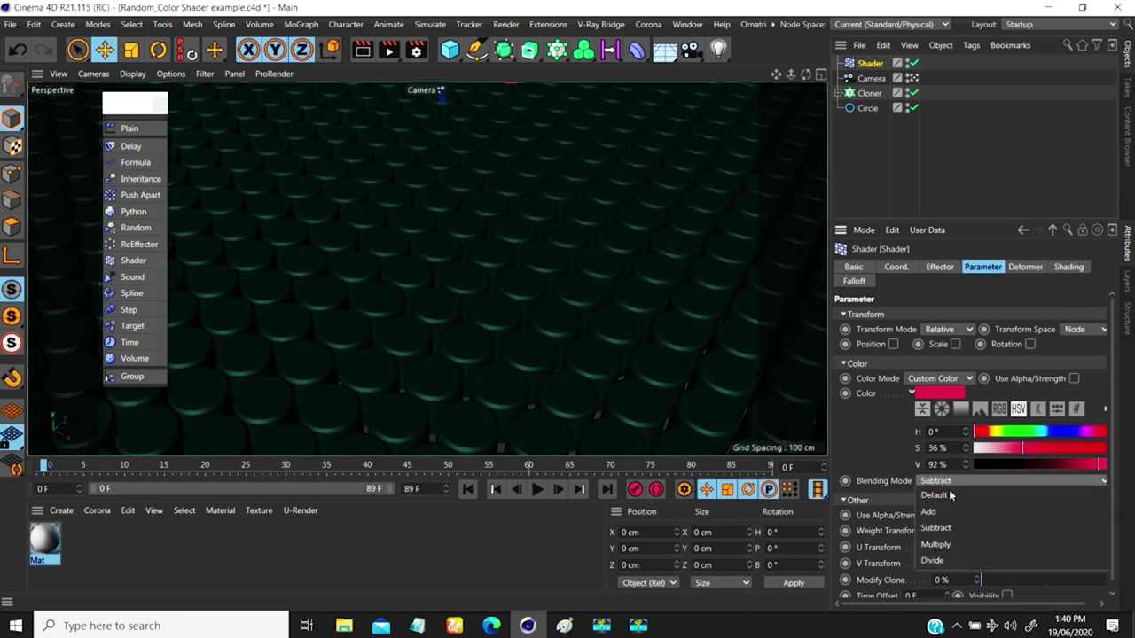
pyautogui.click(936, 544)
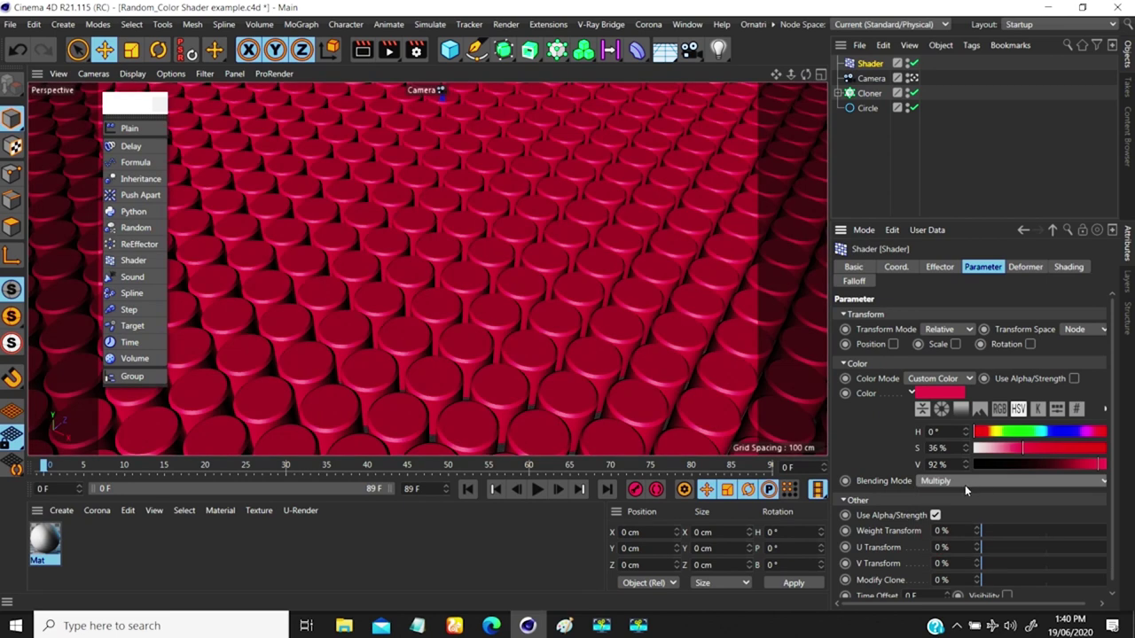
pyautogui.click(965, 483)
pyautogui.click(932, 560)
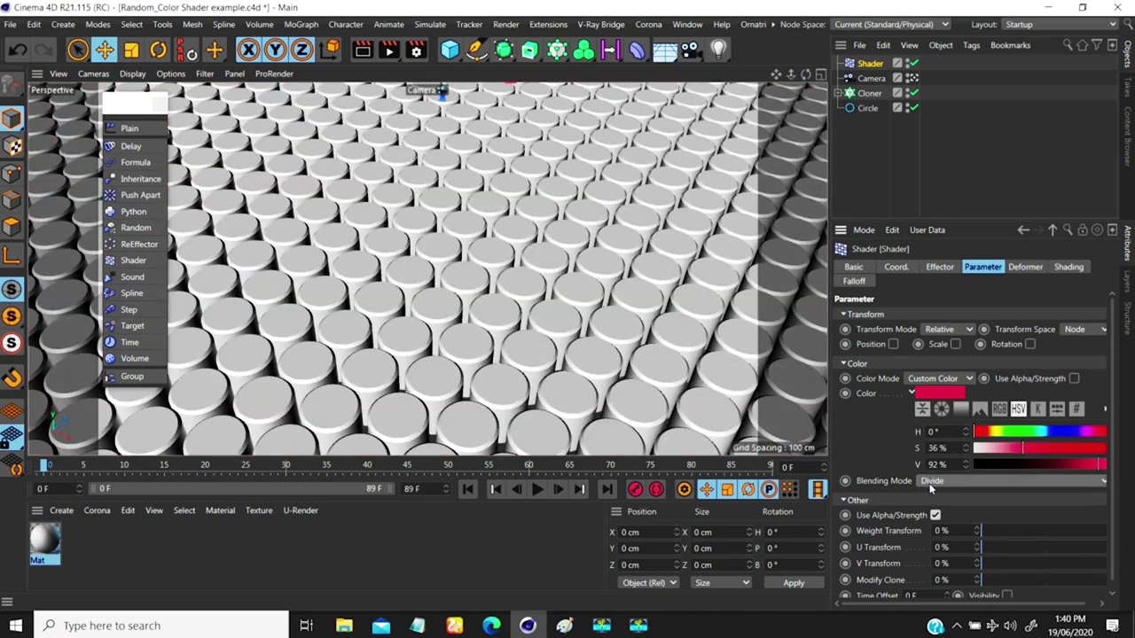
# - Set the color blending mode to Subtract and the custom color to a deep blue with hue 234°, saturation 80% and value 79%
pyautogui.click(930, 483)
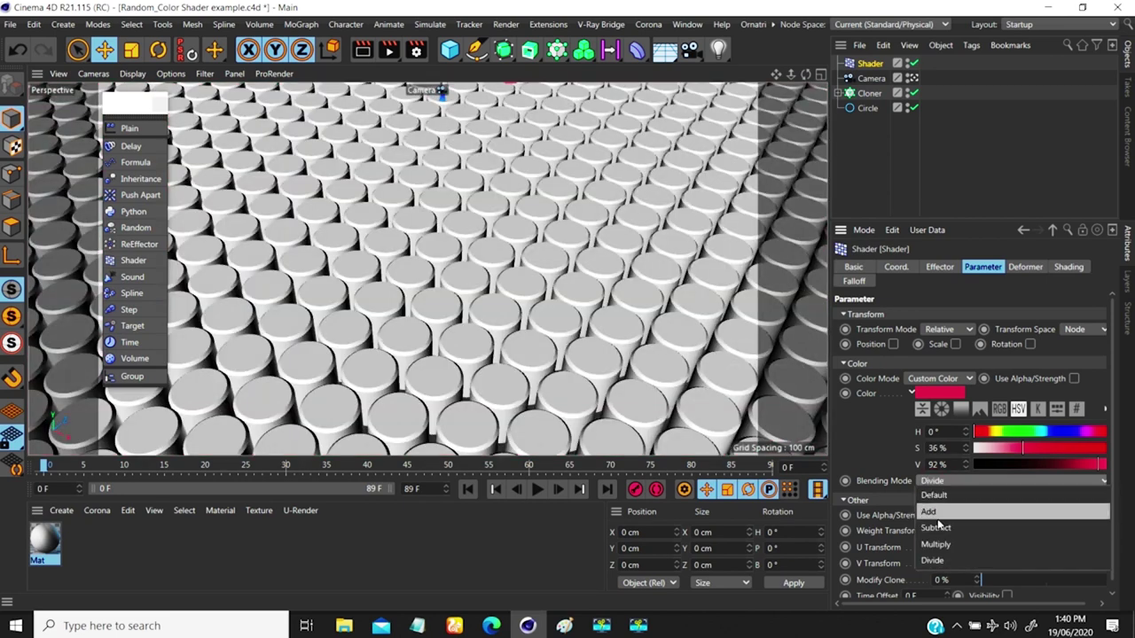
pyautogui.click(935, 528)
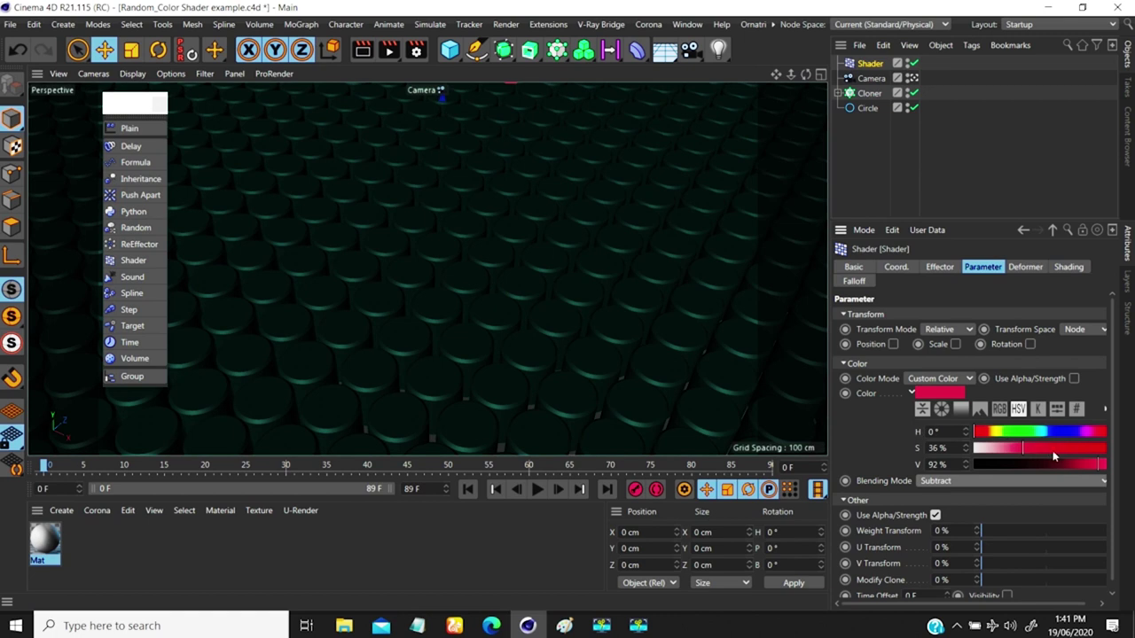
pyautogui.moveTo(1002, 434); pyautogui.dragTo(1051, 432)
pyautogui.moveTo(1043, 431); pyautogui.dragTo(1060, 431)
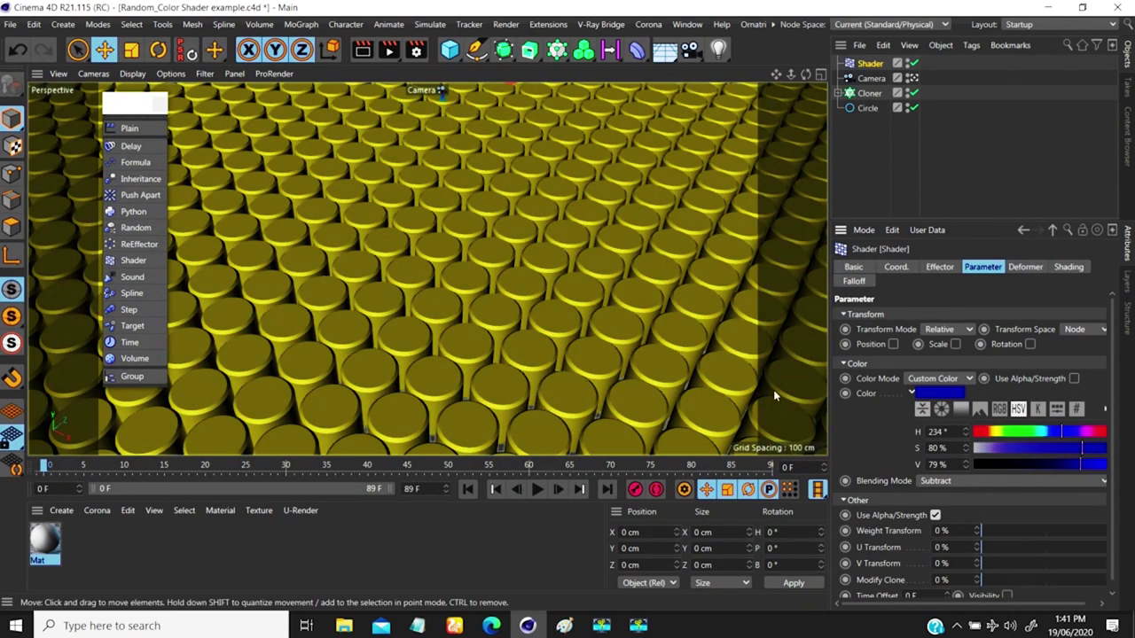
# - Load a Noise shader as the Shader effector's custom shading shader
pyautogui.click(1067, 268)
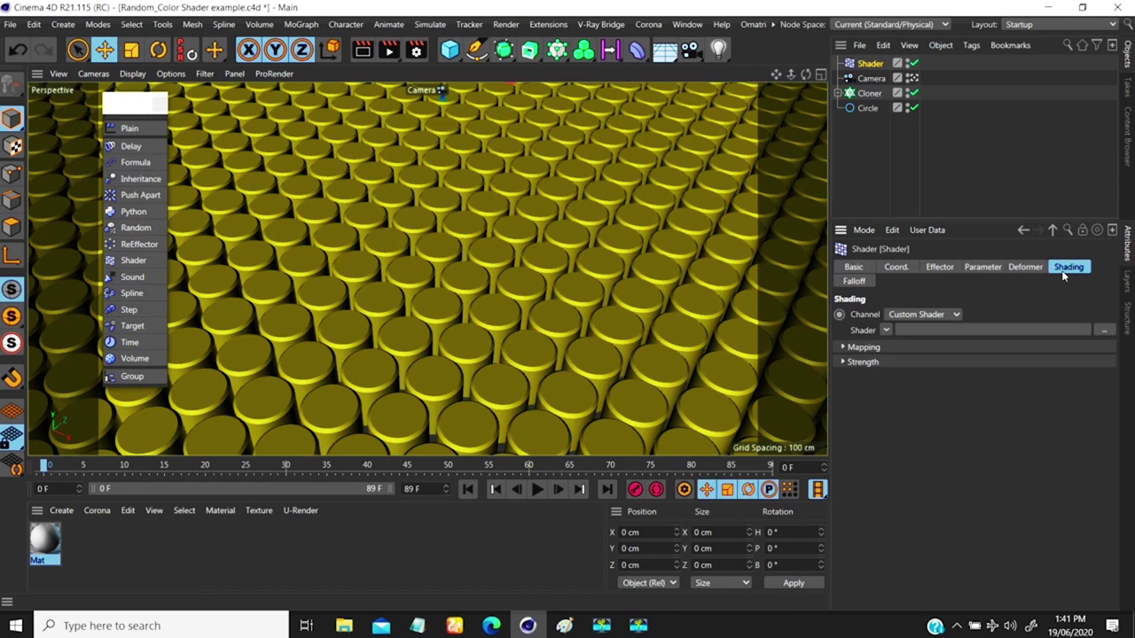
pyautogui.click(884, 332)
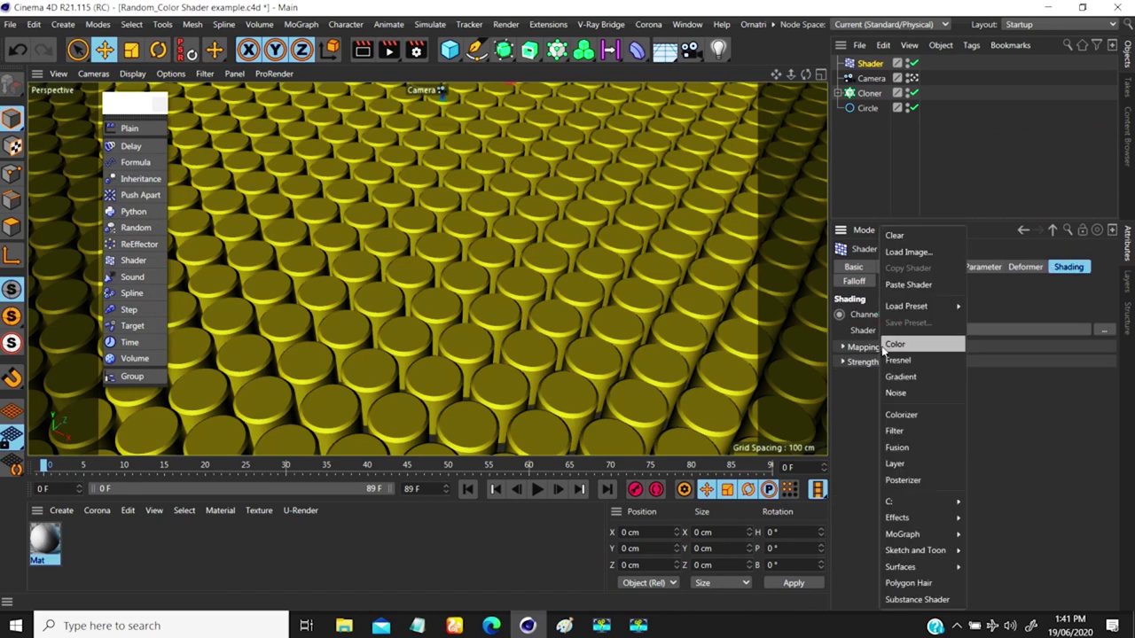
pyautogui.click(892, 395)
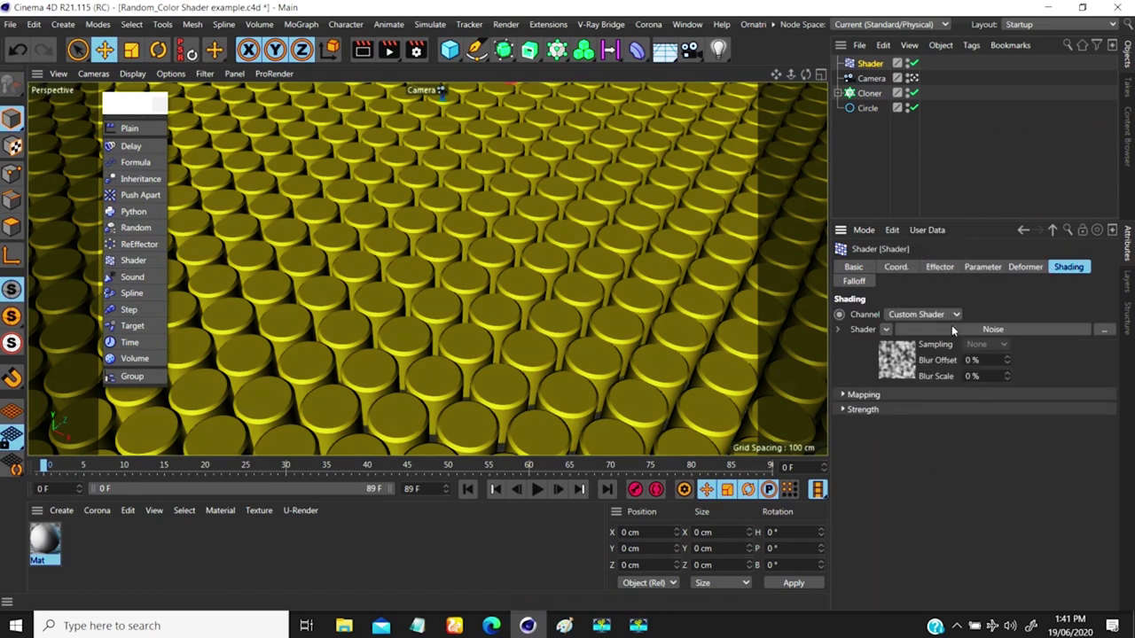
pyautogui.click(983, 268)
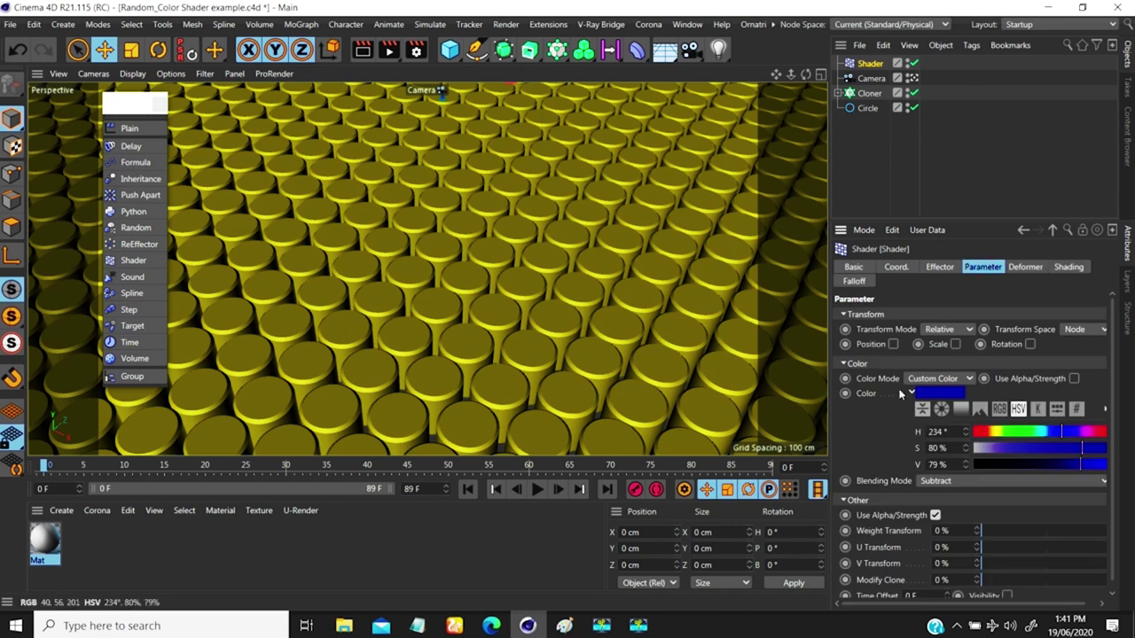
pyautogui.click(1067, 267)
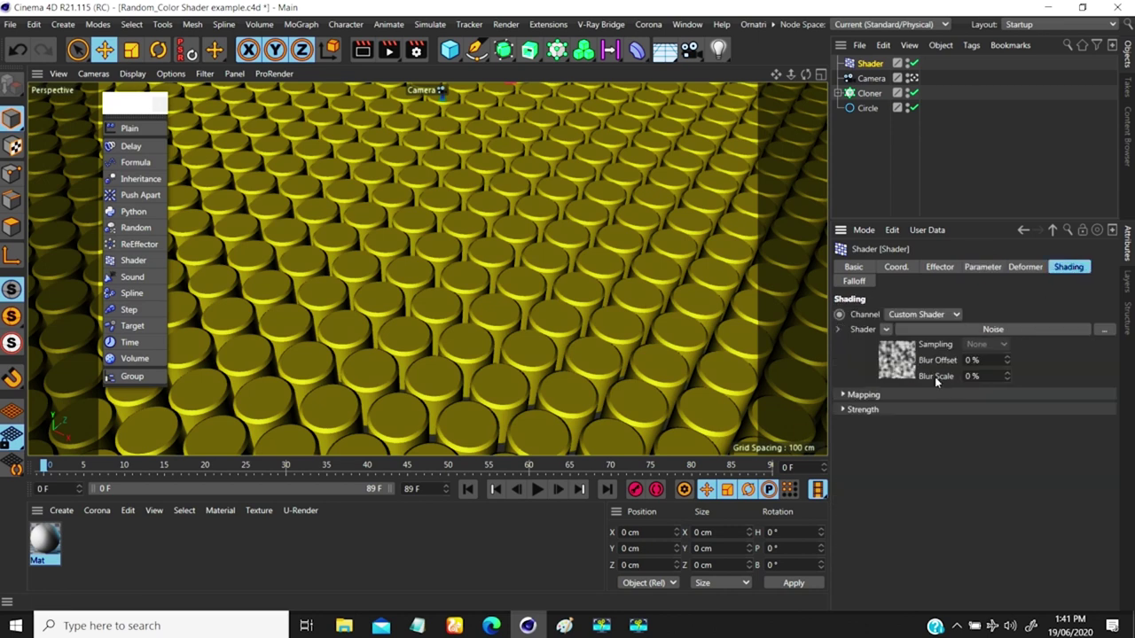
# - Open the Noise shader's properties, try Sparse Convolution, and set the noise type to Voronoi 1
pyautogui.click(900, 357)
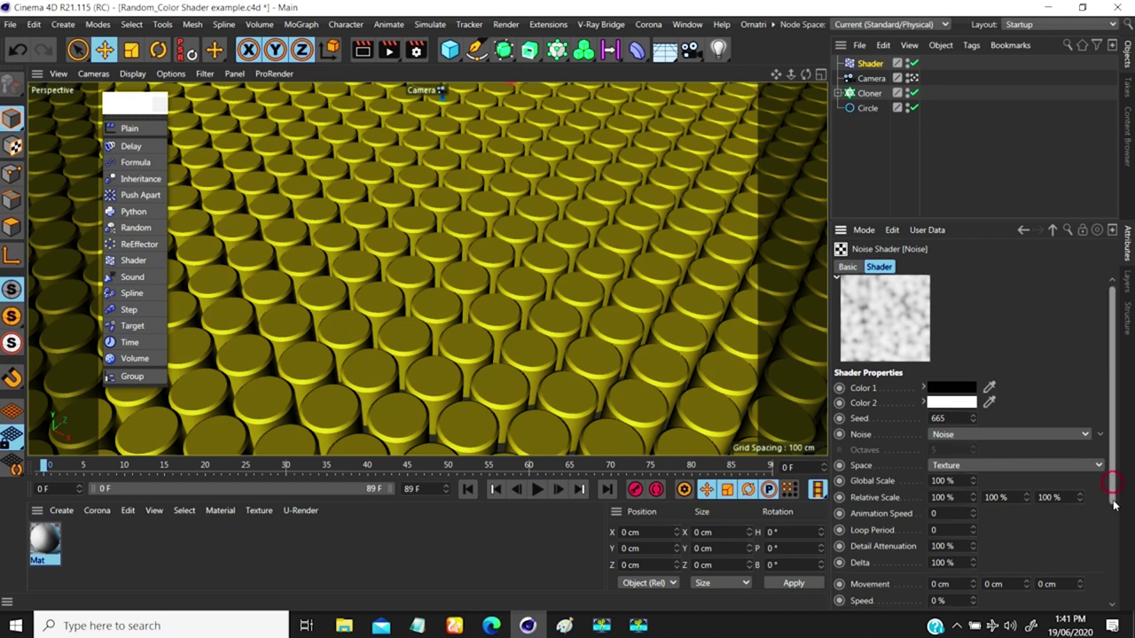
pyautogui.scroll(-3, 983, 568)
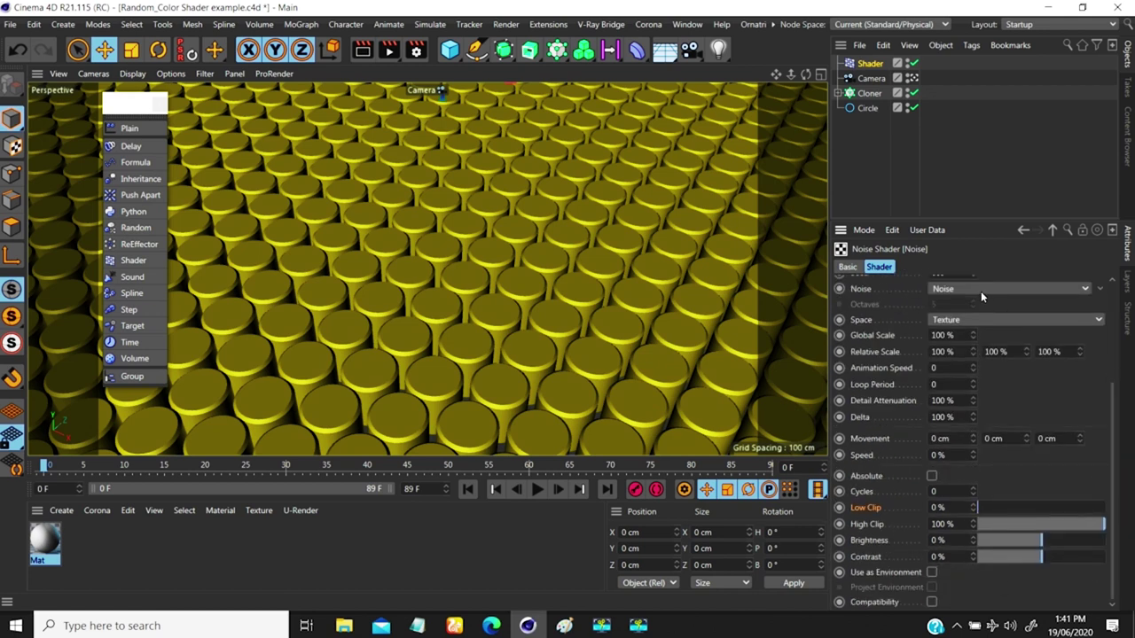
pyautogui.click(981, 291)
pyautogui.click(959, 539)
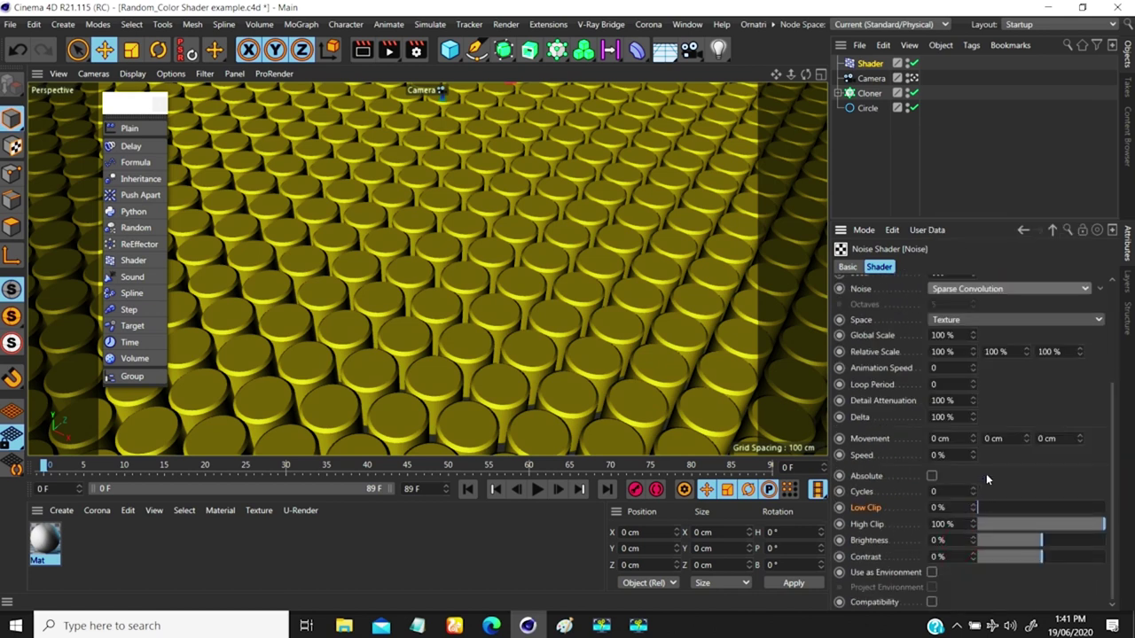
pyautogui.click(973, 291)
pyautogui.click(967, 542)
pyautogui.scroll(3, 1011, 357)
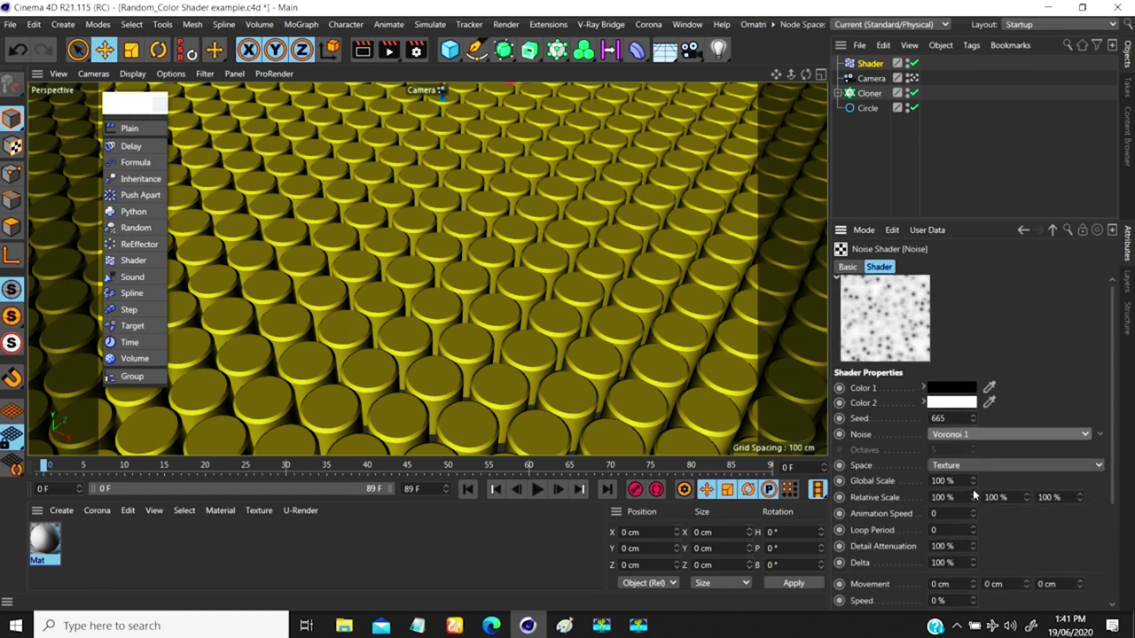
# - Set the noise's Global Scale to 500%, Low Clip to 43% and High Clip to 63%
pyautogui.click(940, 481)
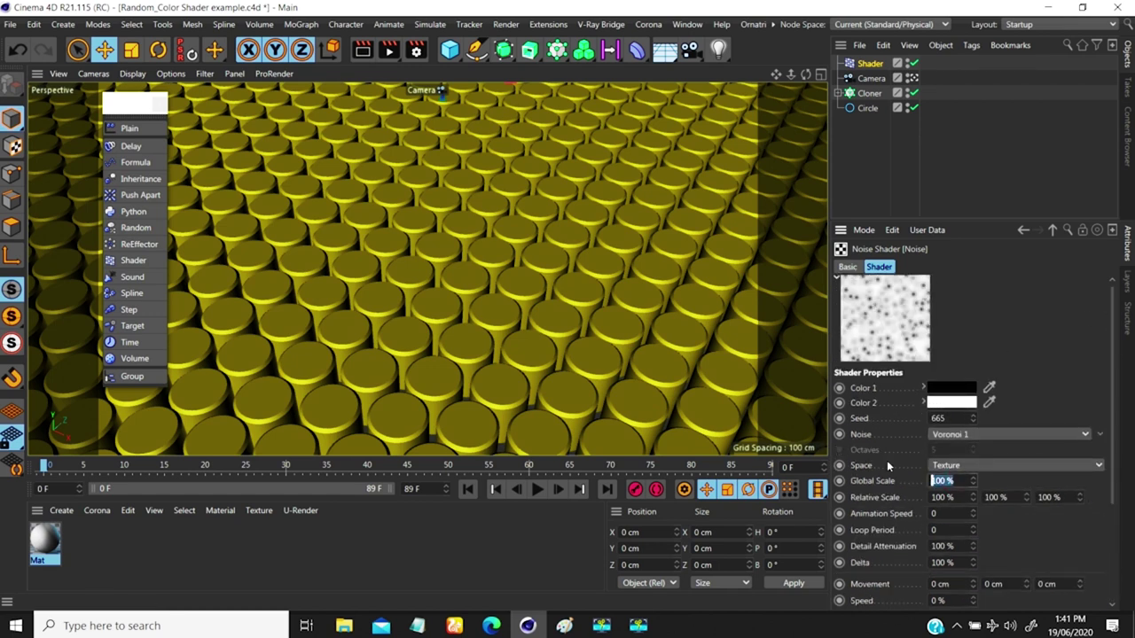
pyautogui.write('500')
pyautogui.press('Return')
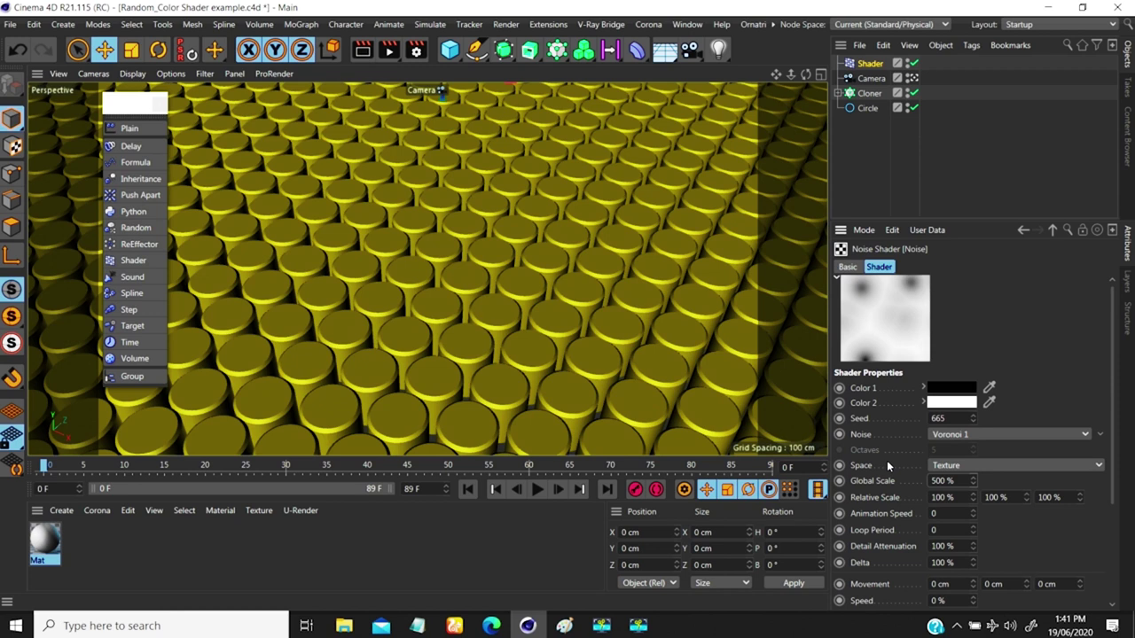
pyautogui.scroll(-5, 1114, 406)
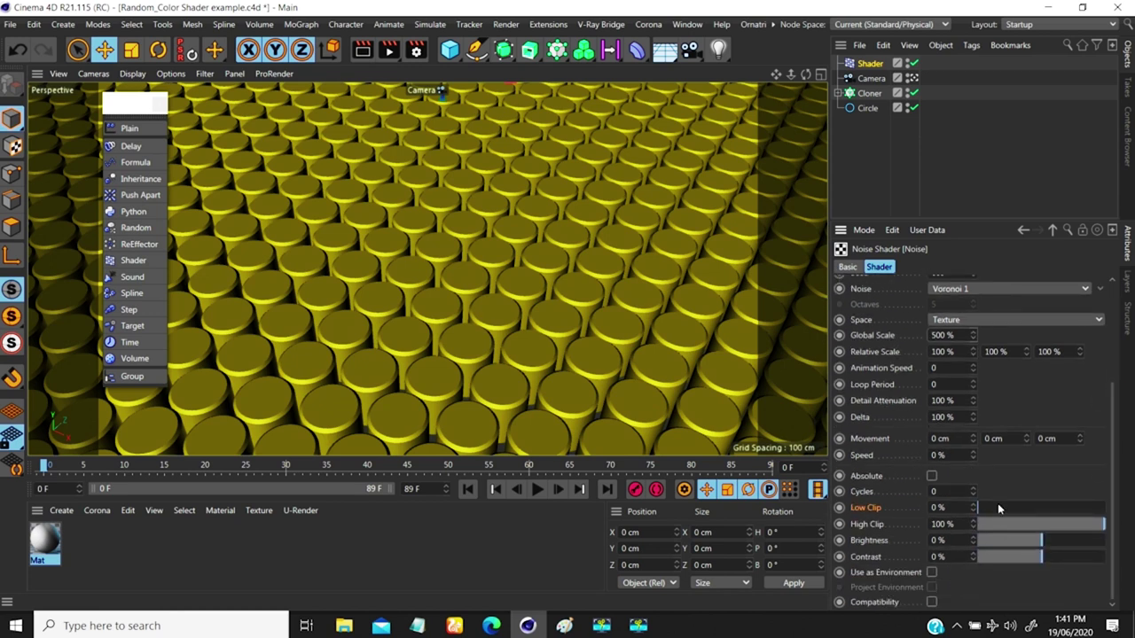
pyautogui.moveTo(998, 508); pyautogui.dragTo(1052, 527)
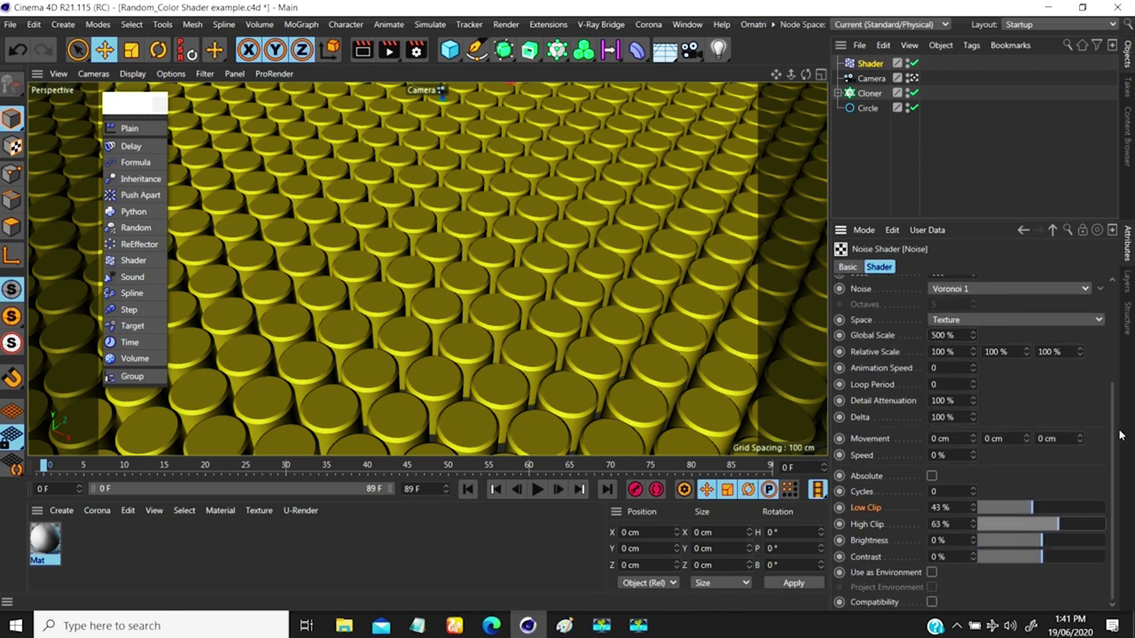
pyautogui.moveTo(1120, 435); pyautogui.dragTo(1113, 263)
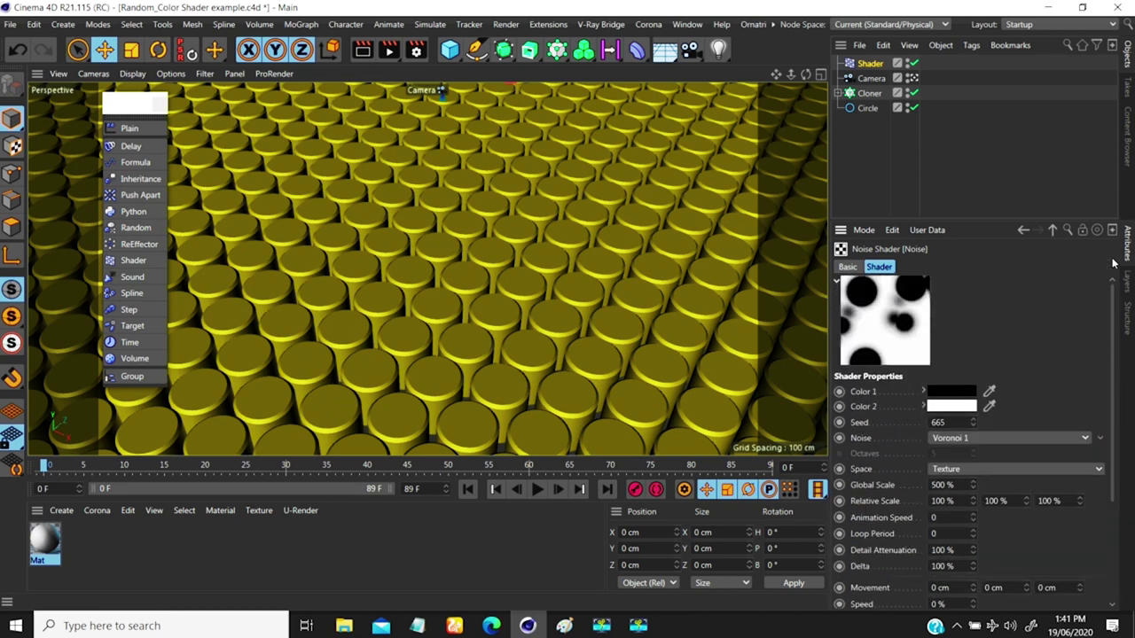
# - Return to the Shader effector's parameters and enable Use Alpha/Strength for its custom color
pyautogui.click(1053, 229)
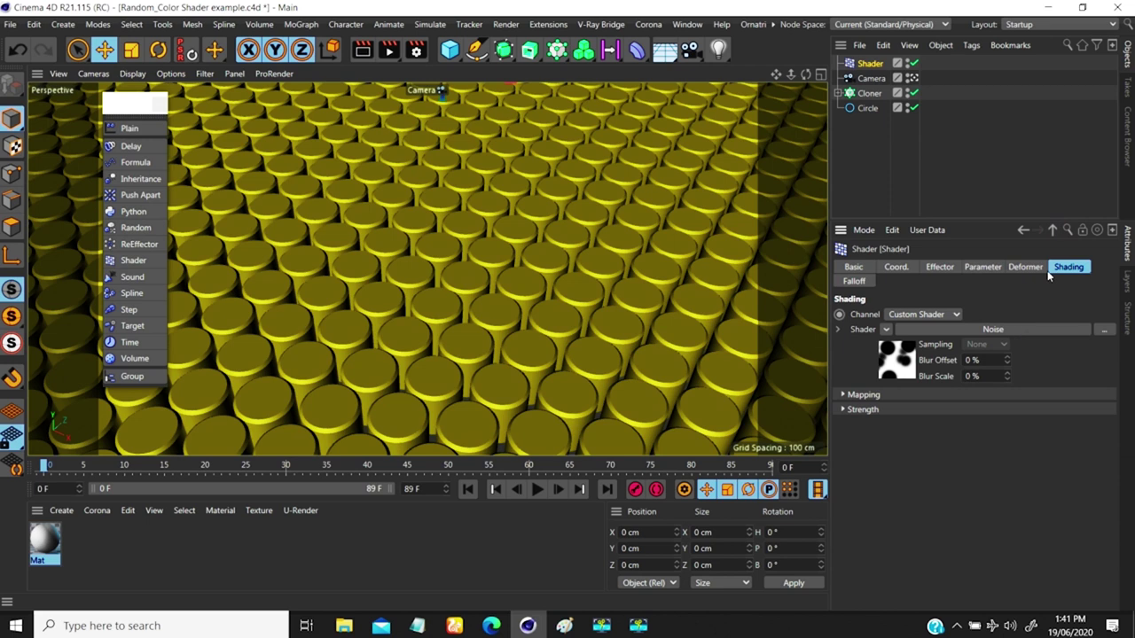
pyautogui.click(983, 267)
pyautogui.click(1073, 379)
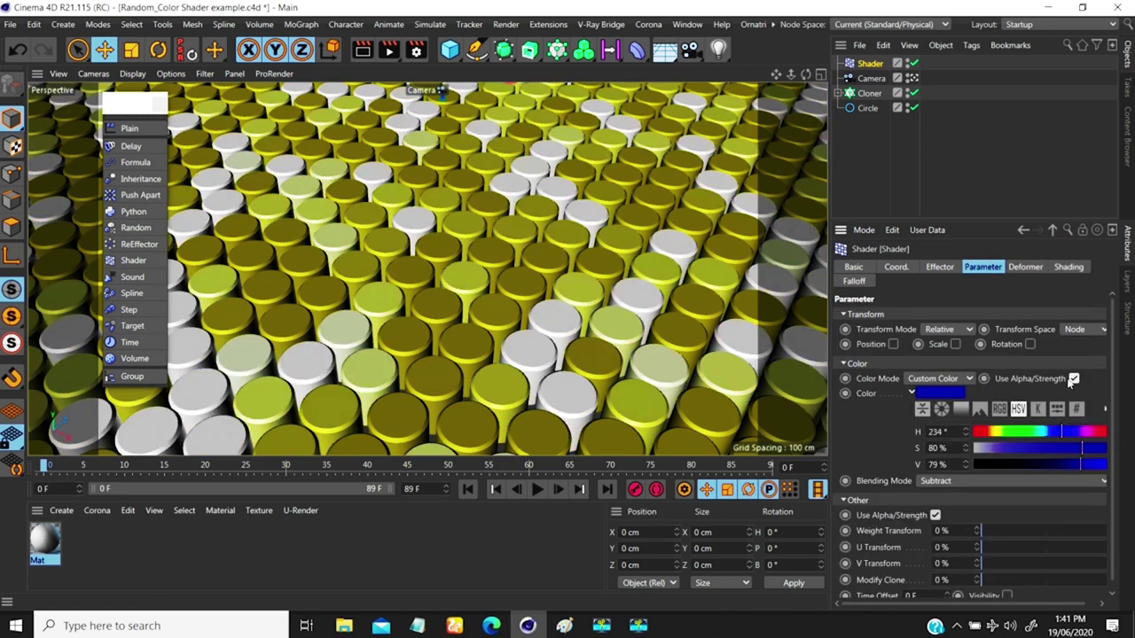
# - Turn the custom color's Use Alpha/Strength off and back on to compare the clones without and with the noise shading
pyautogui.click(1073, 379)
pyautogui.click(1069, 267)
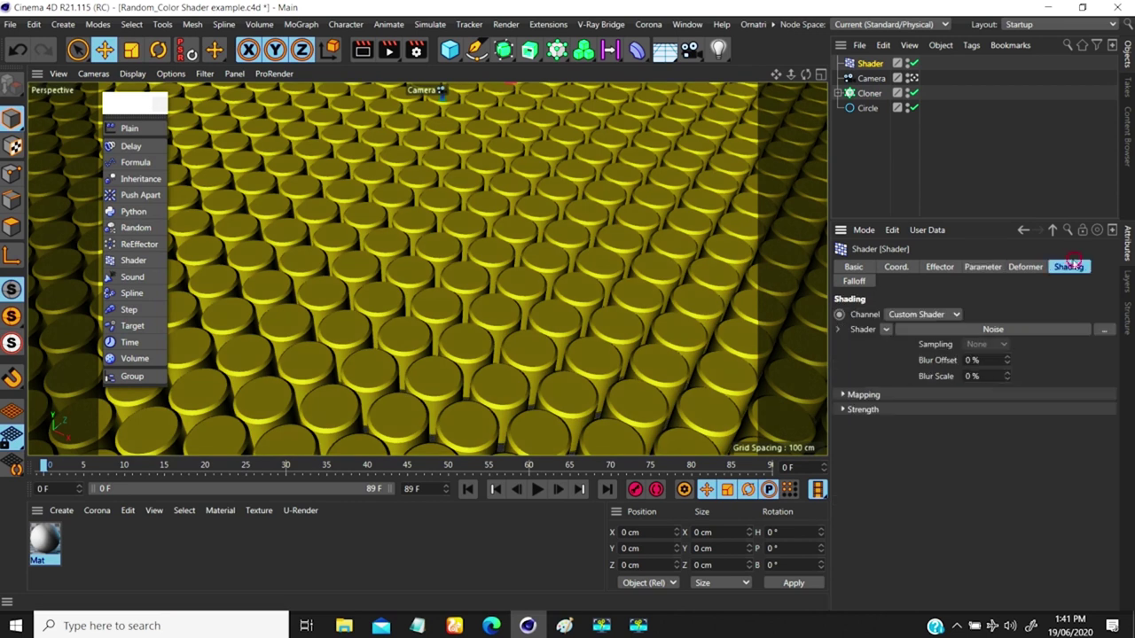
pyautogui.click(975, 267)
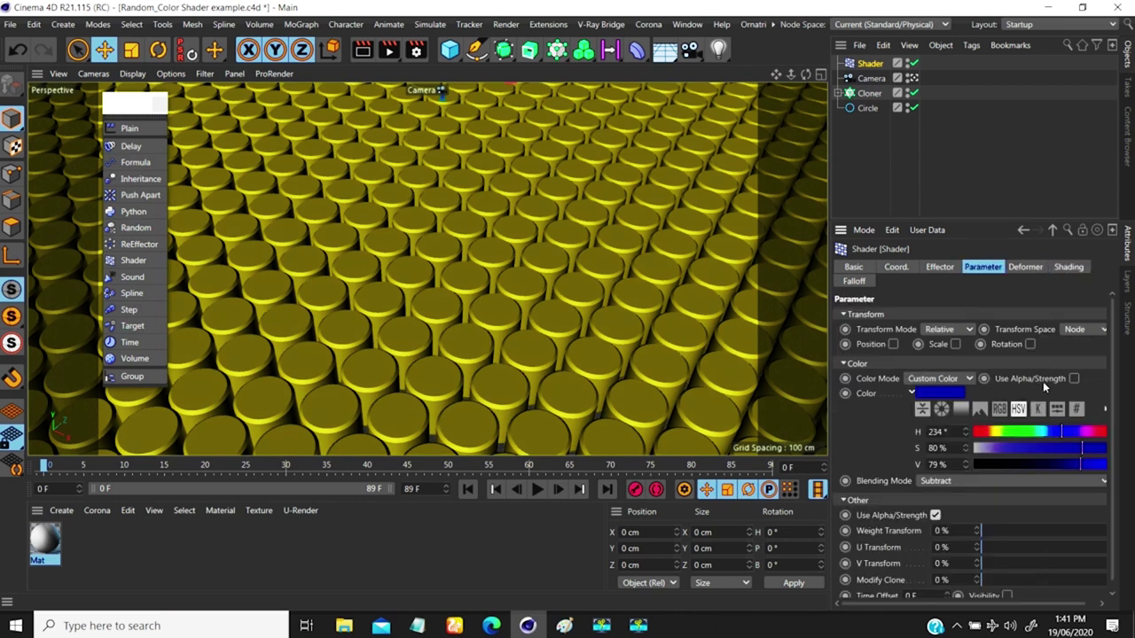
pyautogui.click(1068, 267)
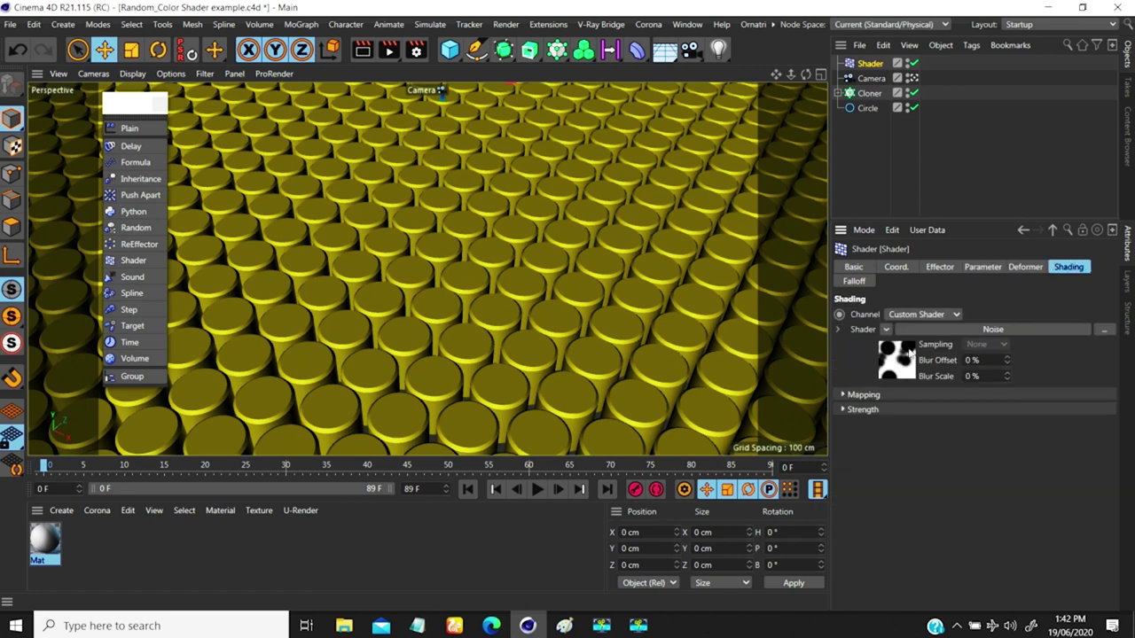
pyautogui.click(980, 267)
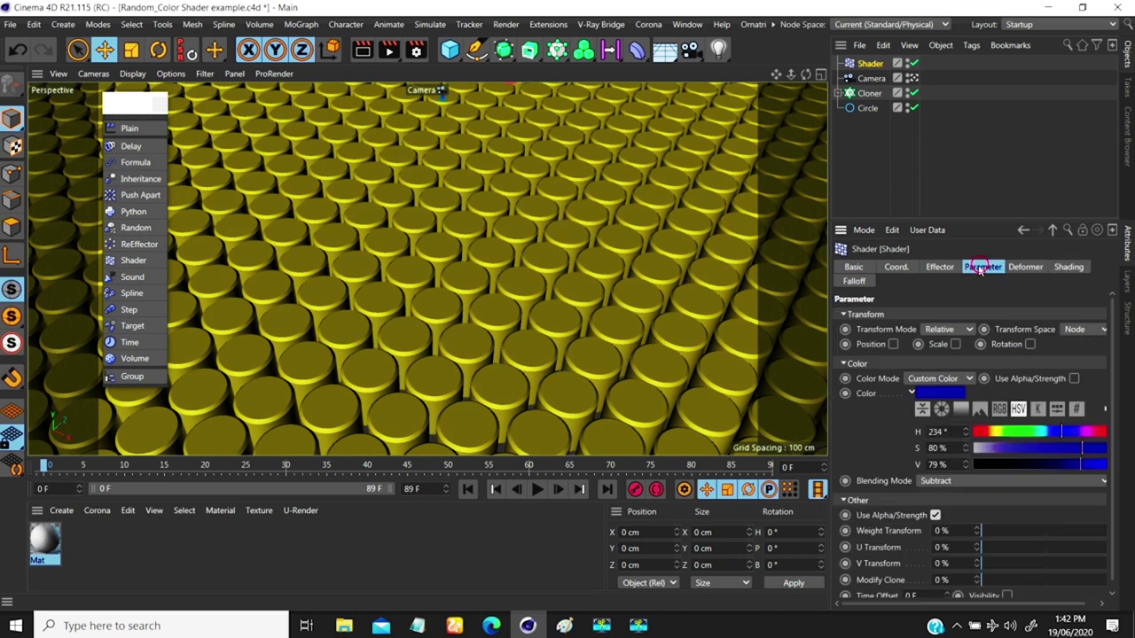
pyautogui.click(1074, 378)
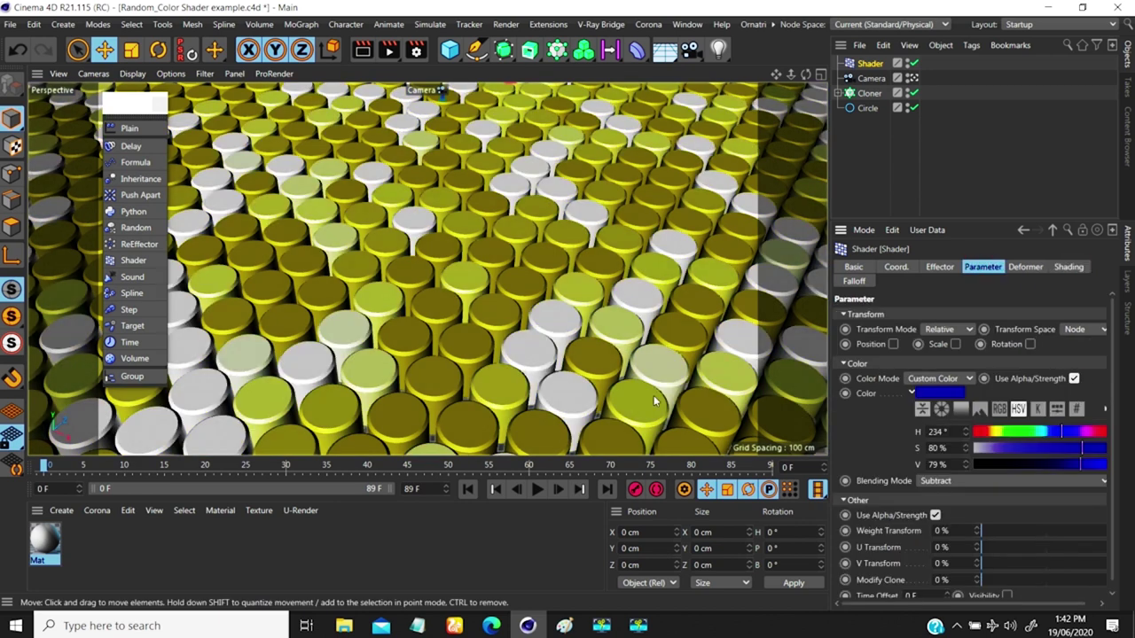
# - Play the animation with the Noise shader's properties open to examine the moving colors, and return to the Shader effector's shading settings
pyautogui.click(1063, 270)
pyautogui.click(1002, 329)
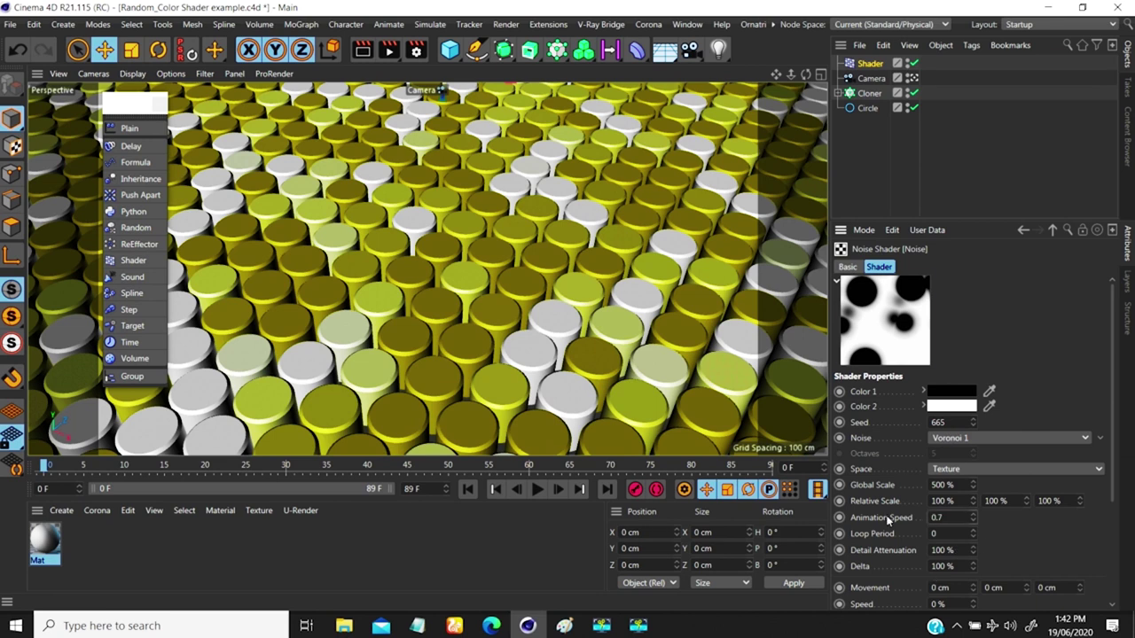
pyautogui.click(537, 489)
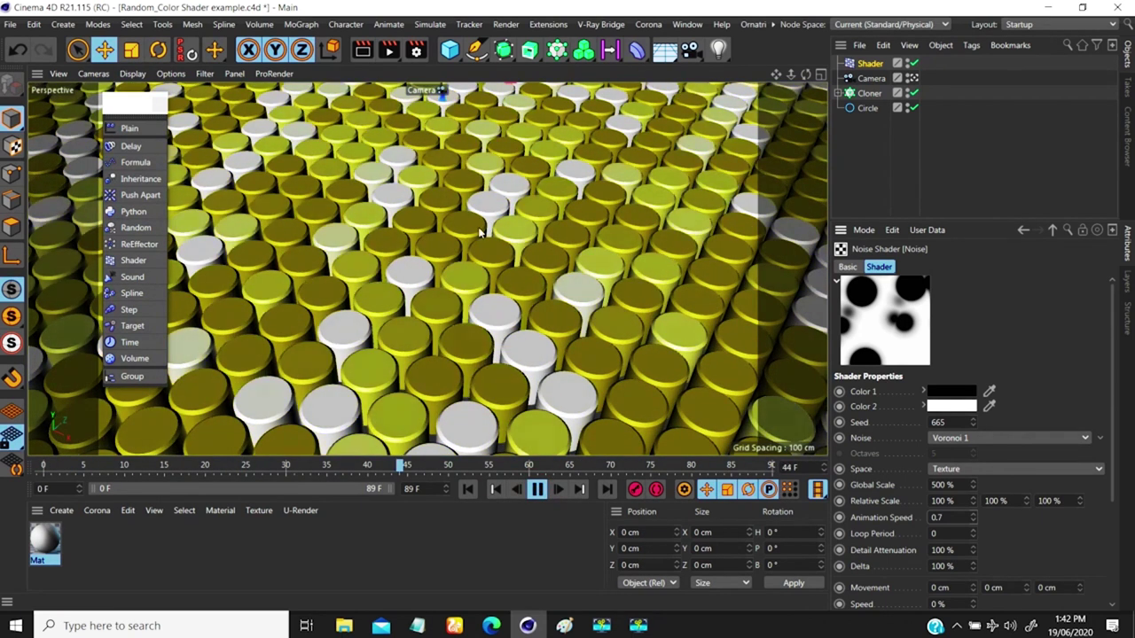
pyautogui.click(1023, 230)
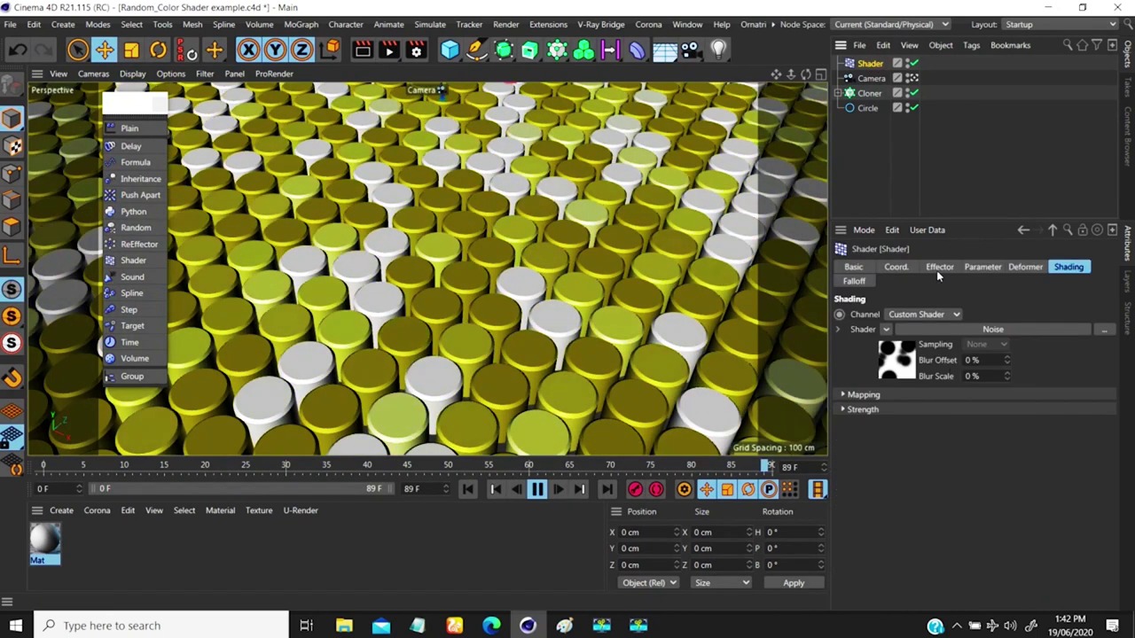
# - Turn off the Shader effector's Position transform and set its Color Mode to Effector Color
pyautogui.click(972, 270)
pyautogui.click(892, 344)
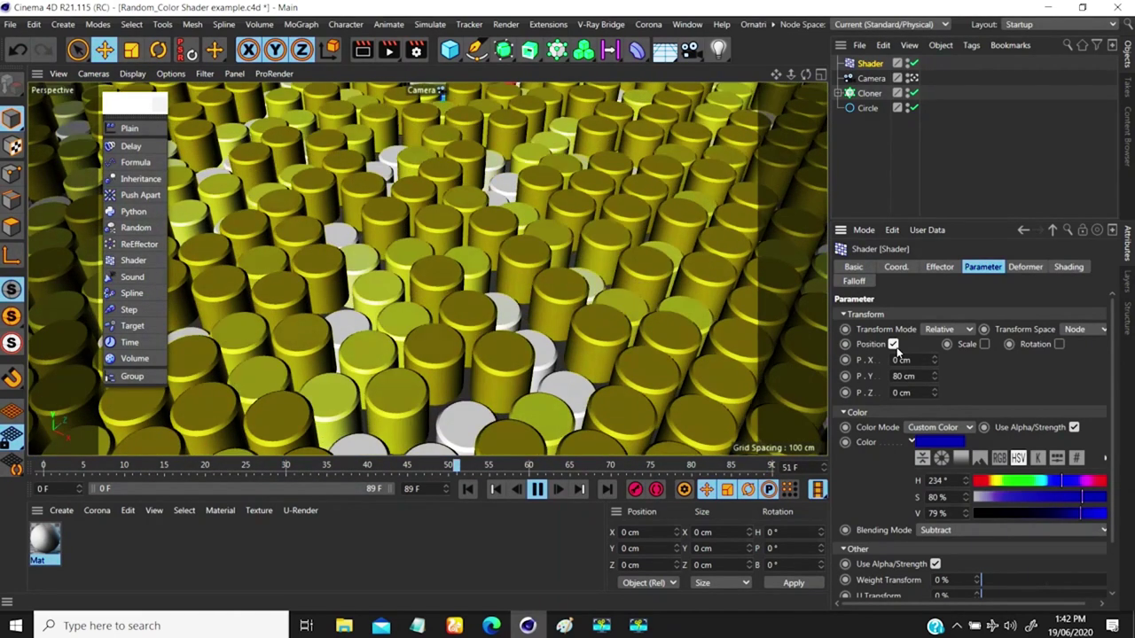
pyautogui.click(893, 344)
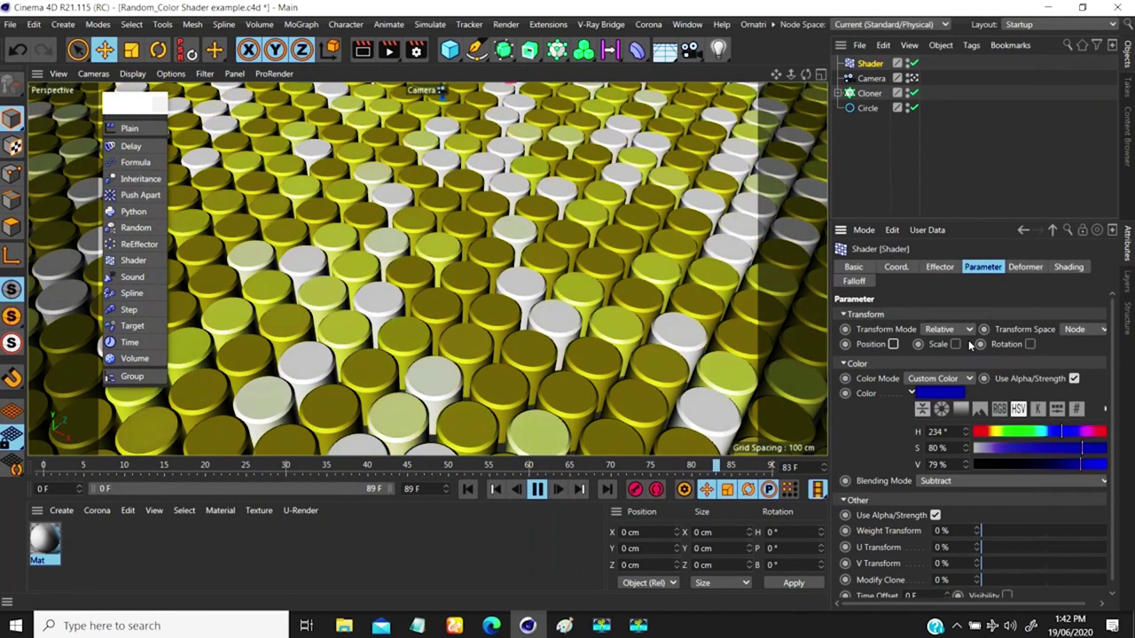
pyautogui.click(939, 379)
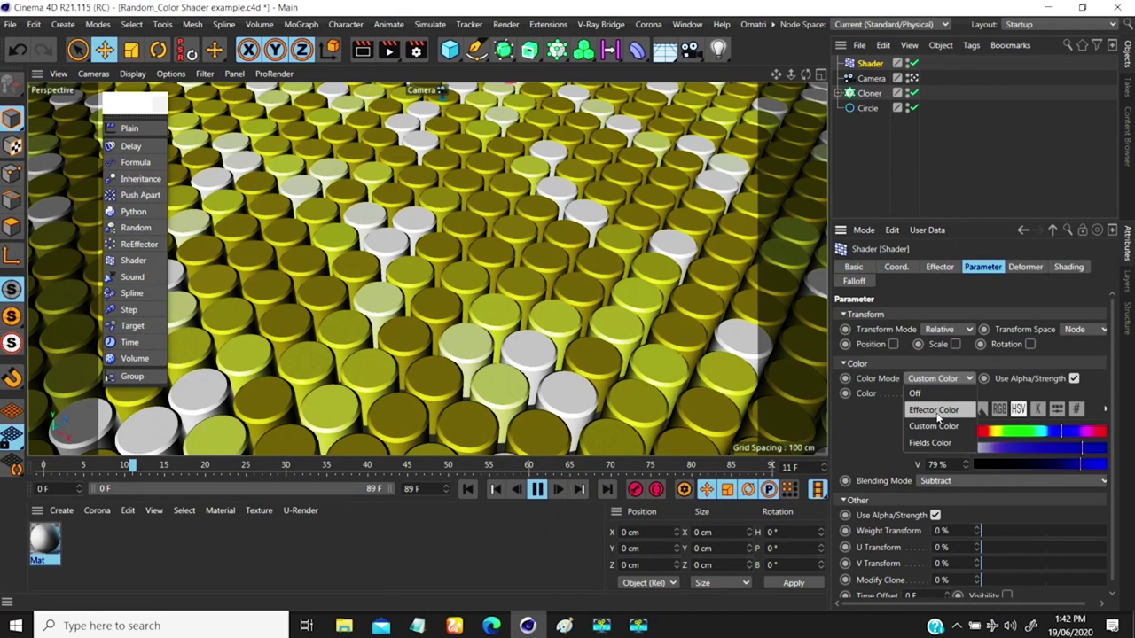
pyautogui.click(931, 405)
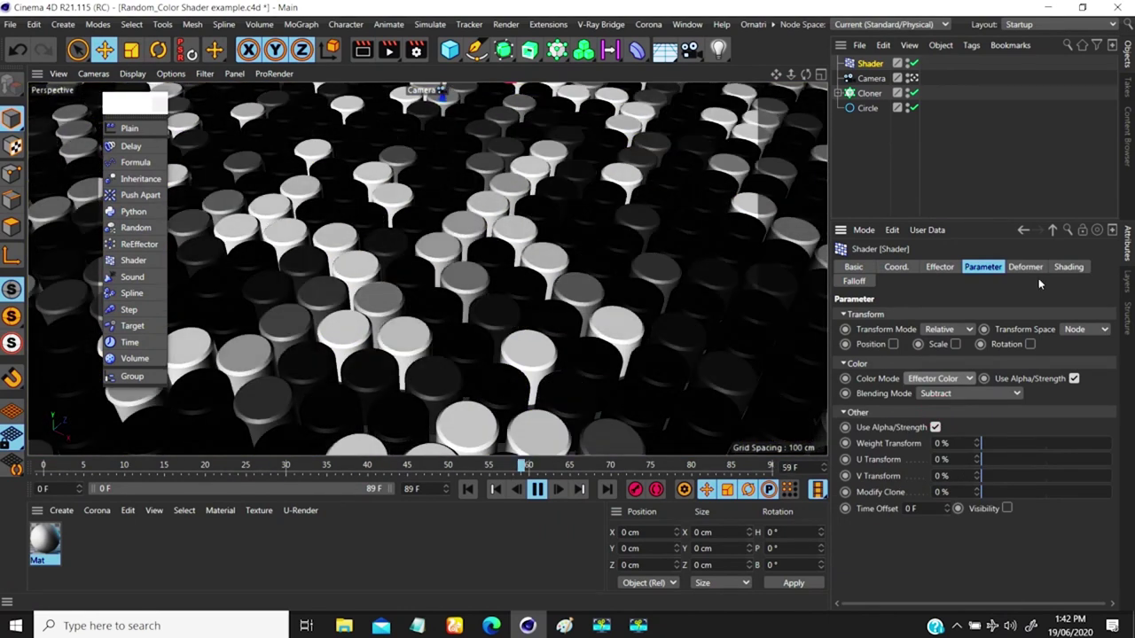
# - Try clearing the Noise shader from the Shader effector's custom shader slot, and restore it
pyautogui.click(1066, 267)
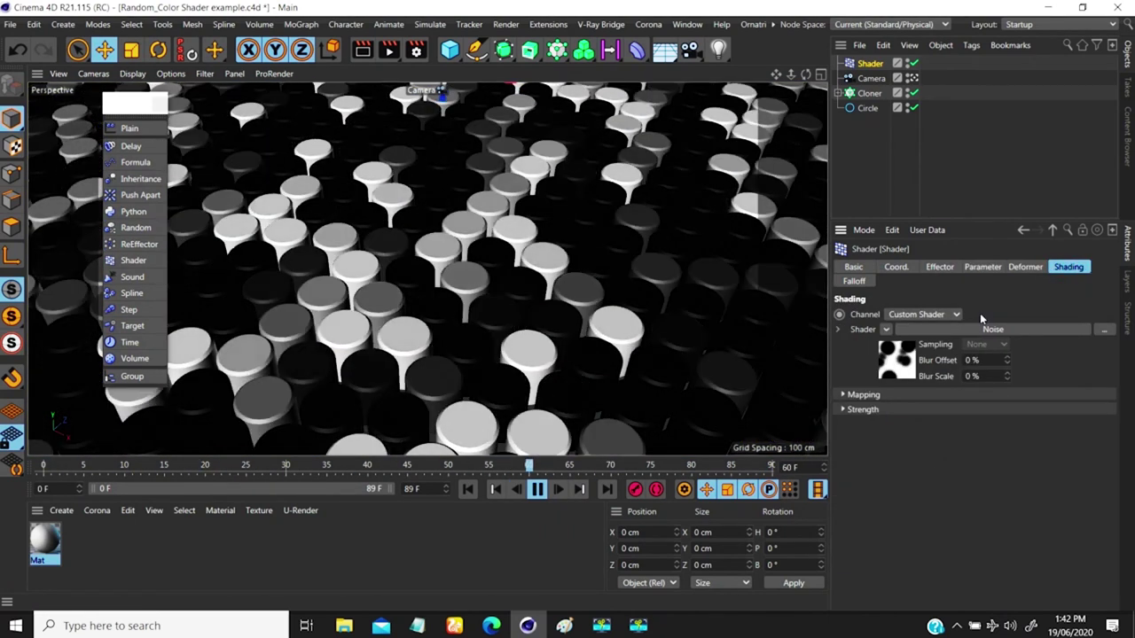
pyautogui.click(885, 329)
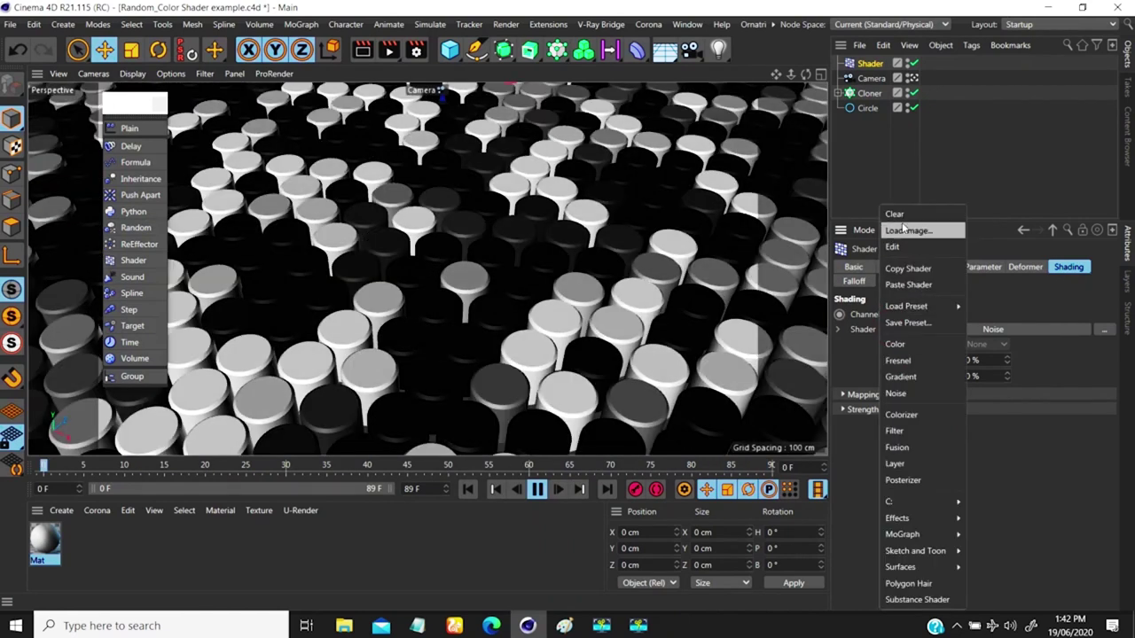
pyautogui.click(873, 213)
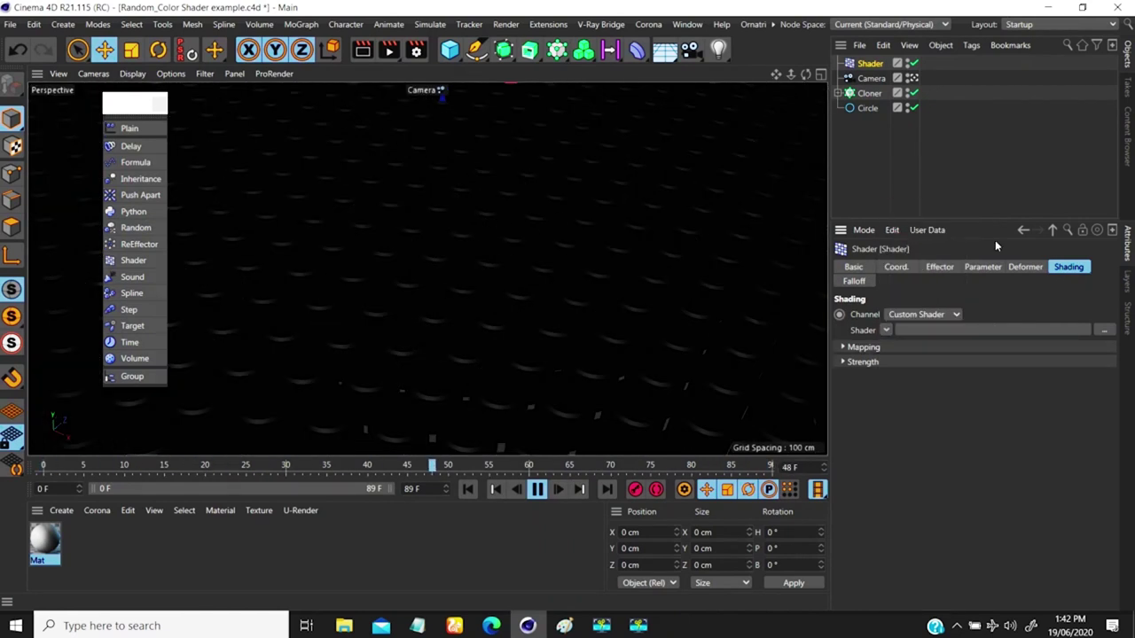
pyautogui.click(940, 267)
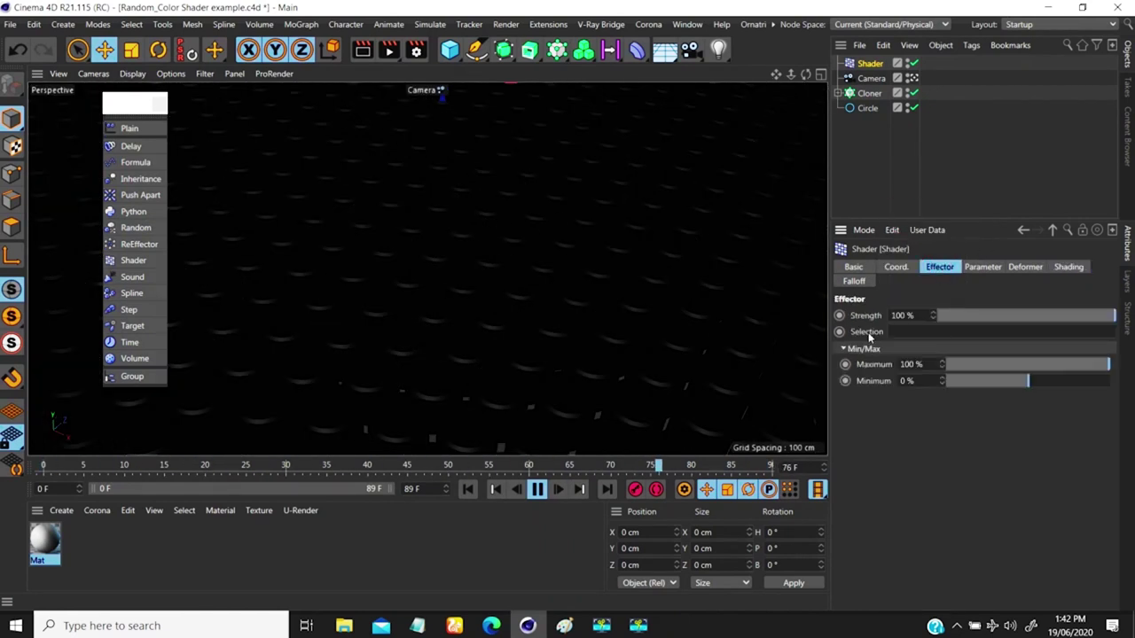
pyautogui.click(982, 267)
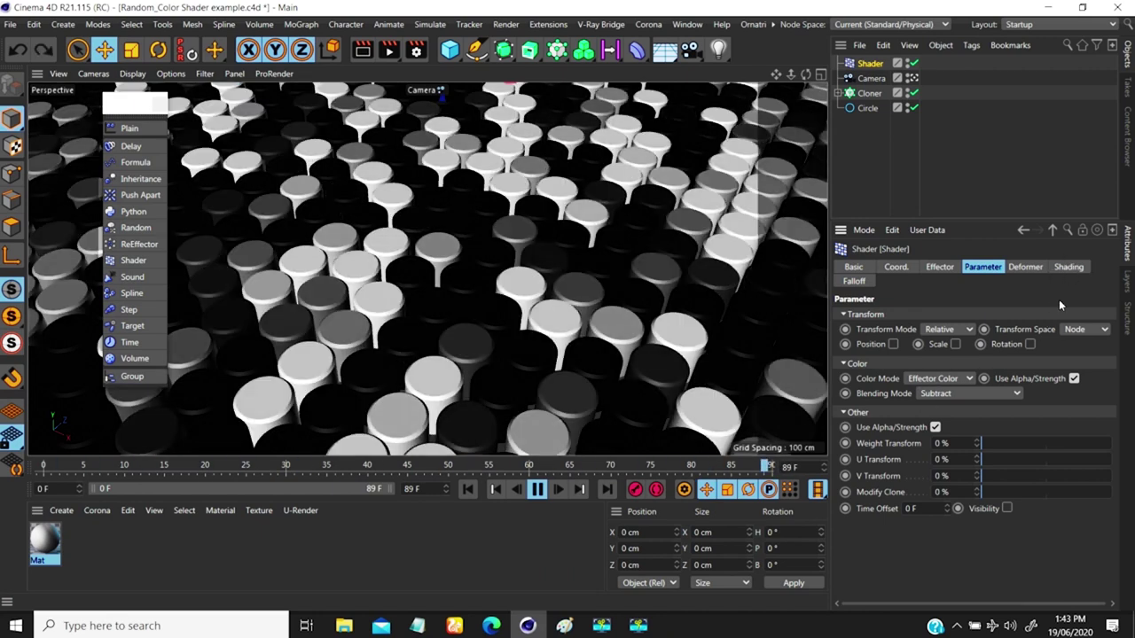
pyautogui.click(1066, 266)
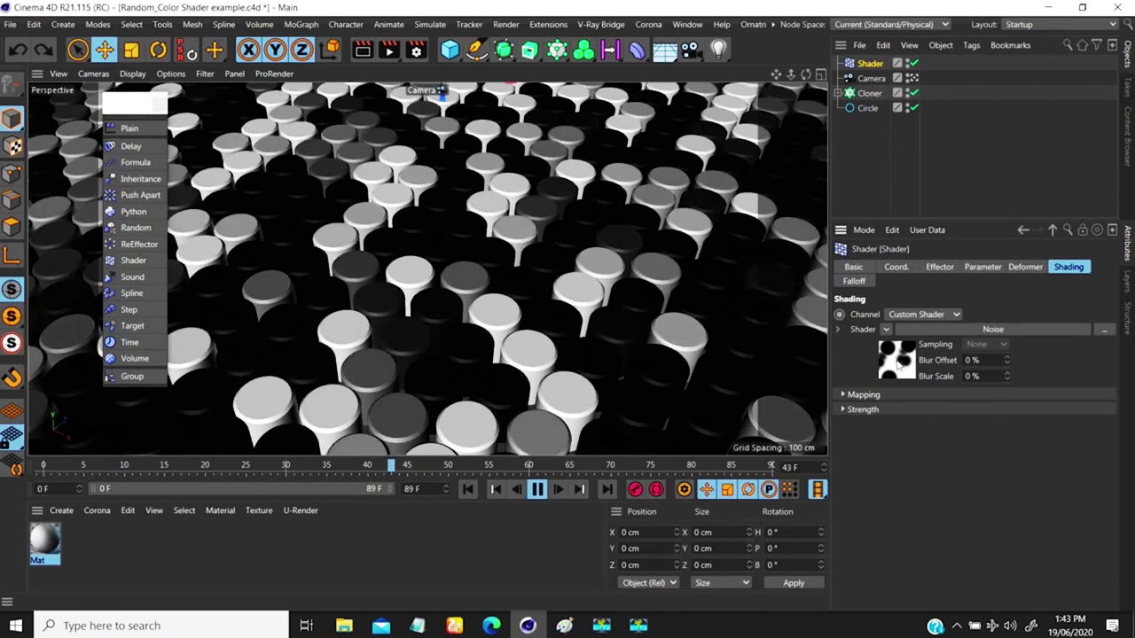
# - Try the Default, Multiply, Add, Divide and Subtract color blending modes on the Shader effector
pyautogui.click(968, 267)
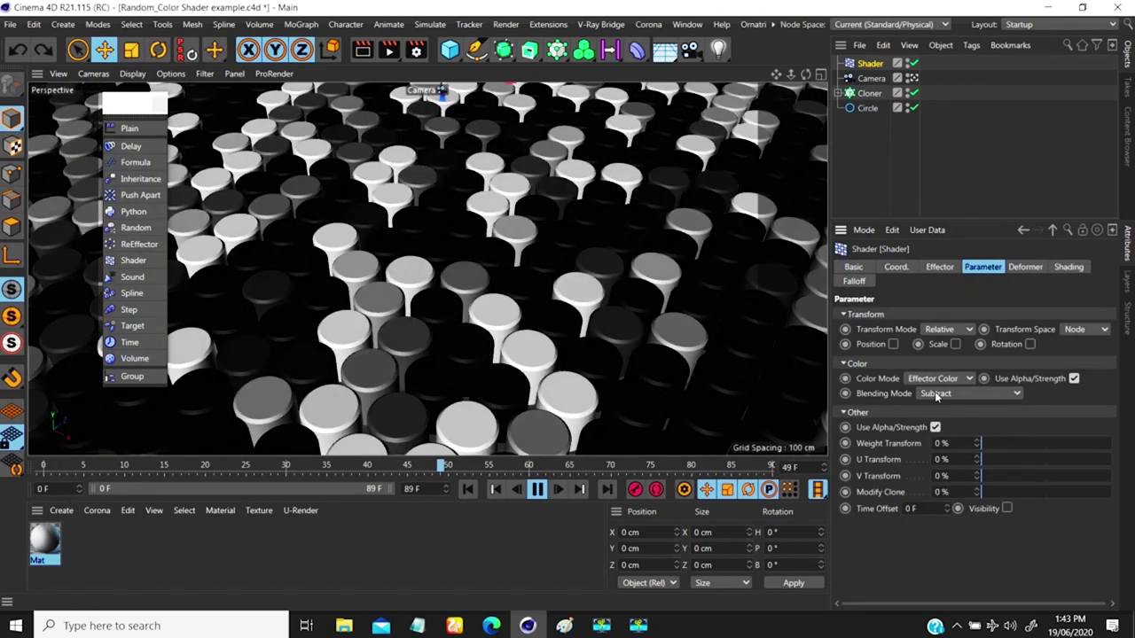
pyautogui.click(940, 393)
pyautogui.click(933, 406)
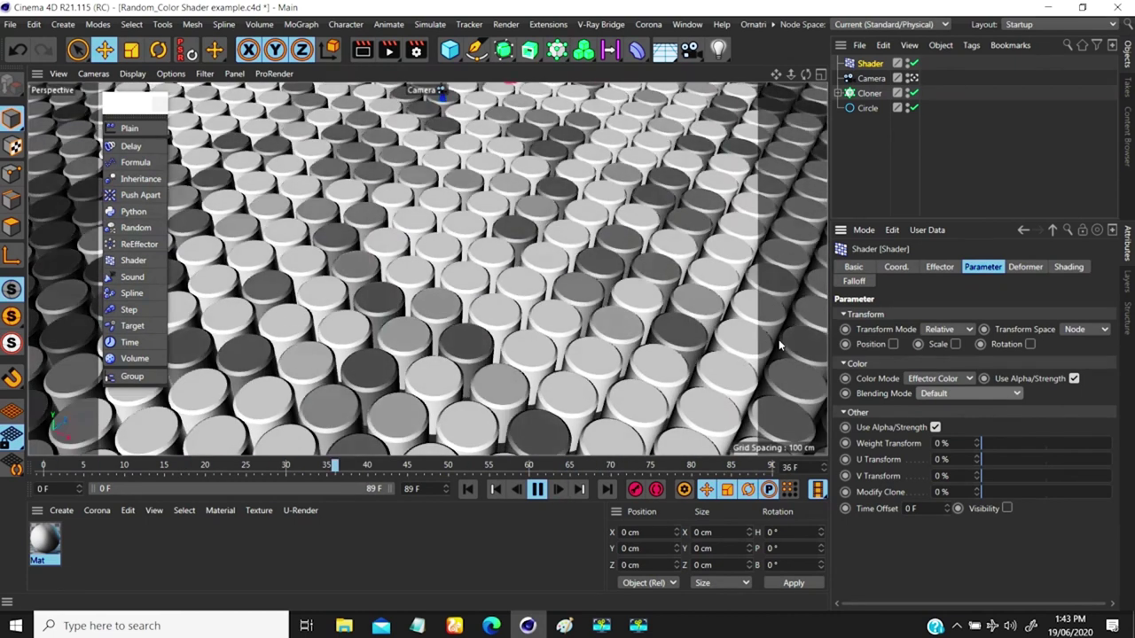
pyautogui.click(946, 396)
pyautogui.click(944, 456)
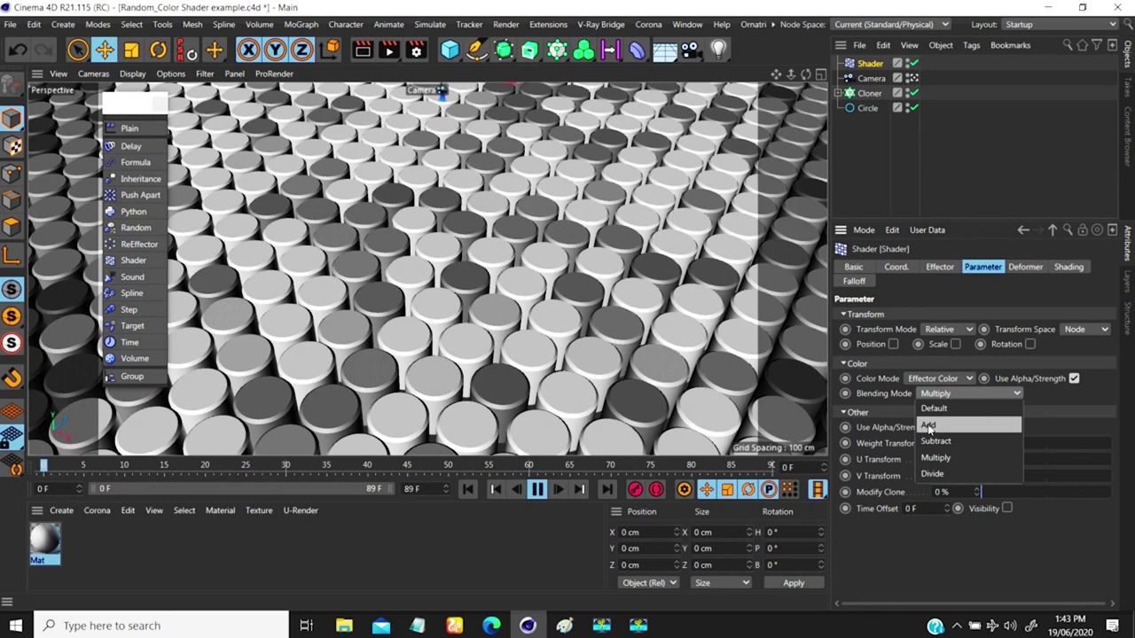
pyautogui.click(929, 425)
pyautogui.click(935, 474)
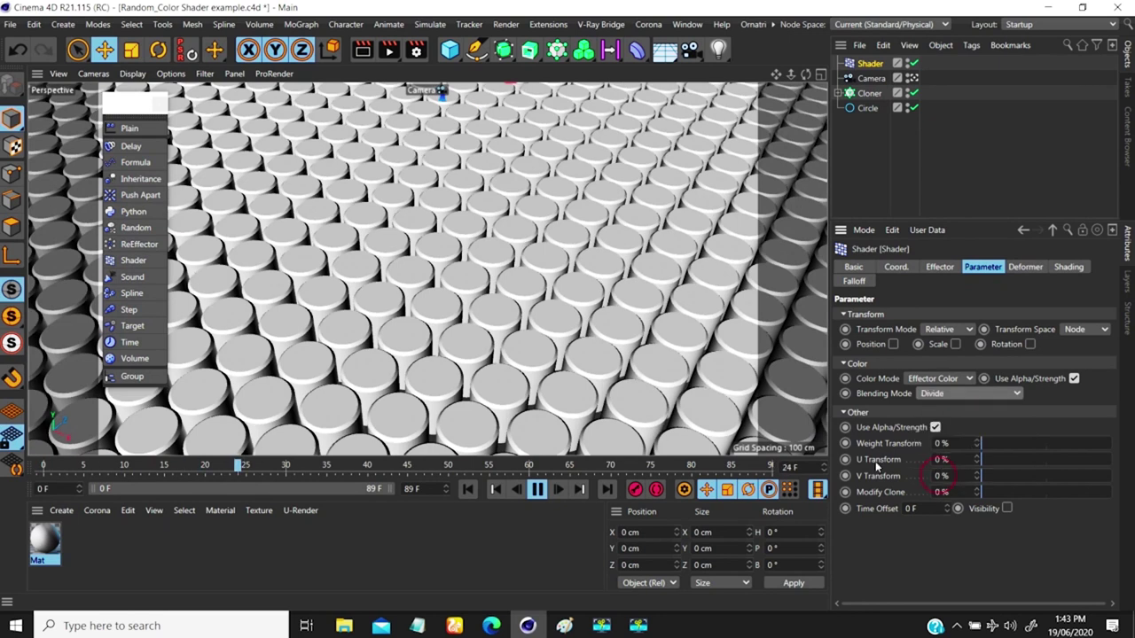
pyautogui.click(944, 394)
pyautogui.click(927, 440)
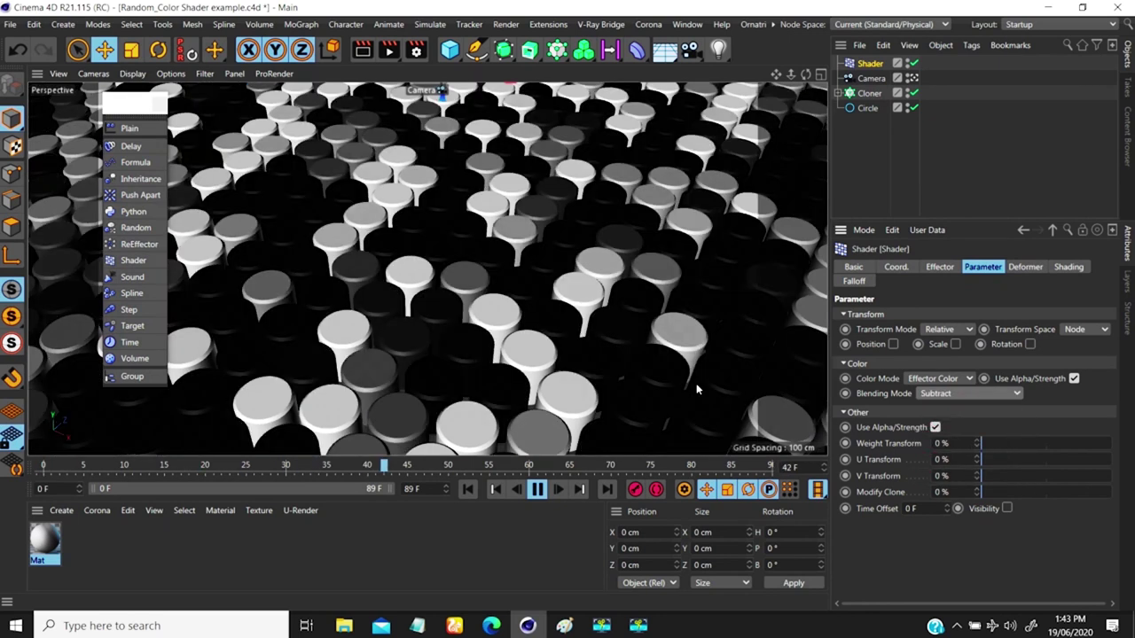
# - Set the Shader effector's color Blending Mode to Default
pyautogui.click(944, 394)
pyautogui.click(938, 395)
pyautogui.click(936, 414)
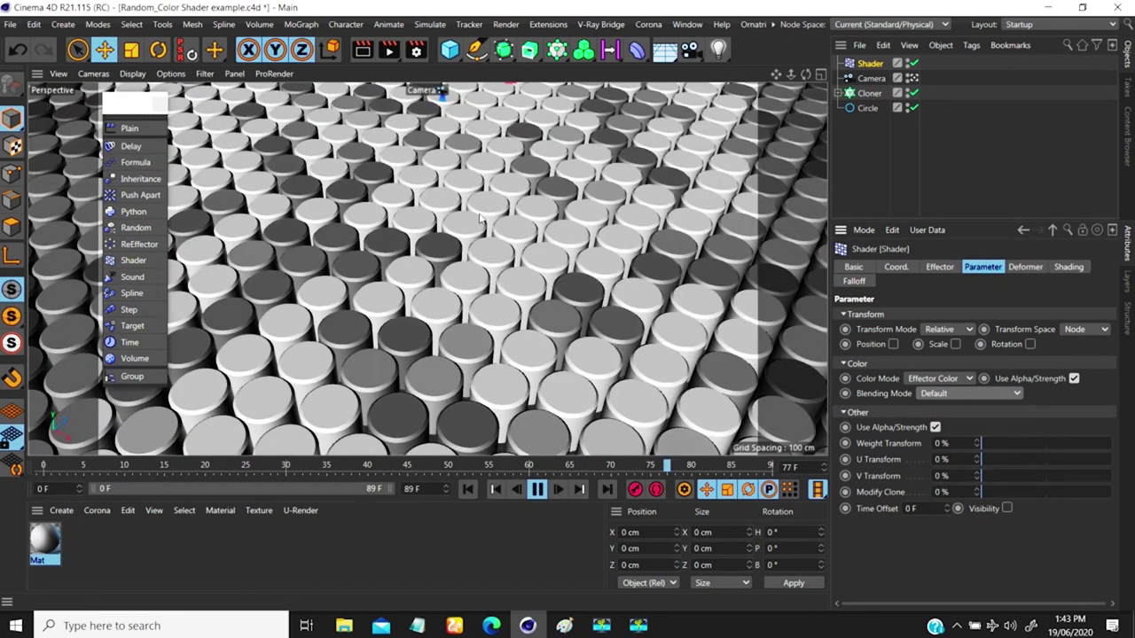
# - Set Color 2 of the effector's Noise shader to a neutral grey with 68% brightness
pyautogui.click(1067, 267)
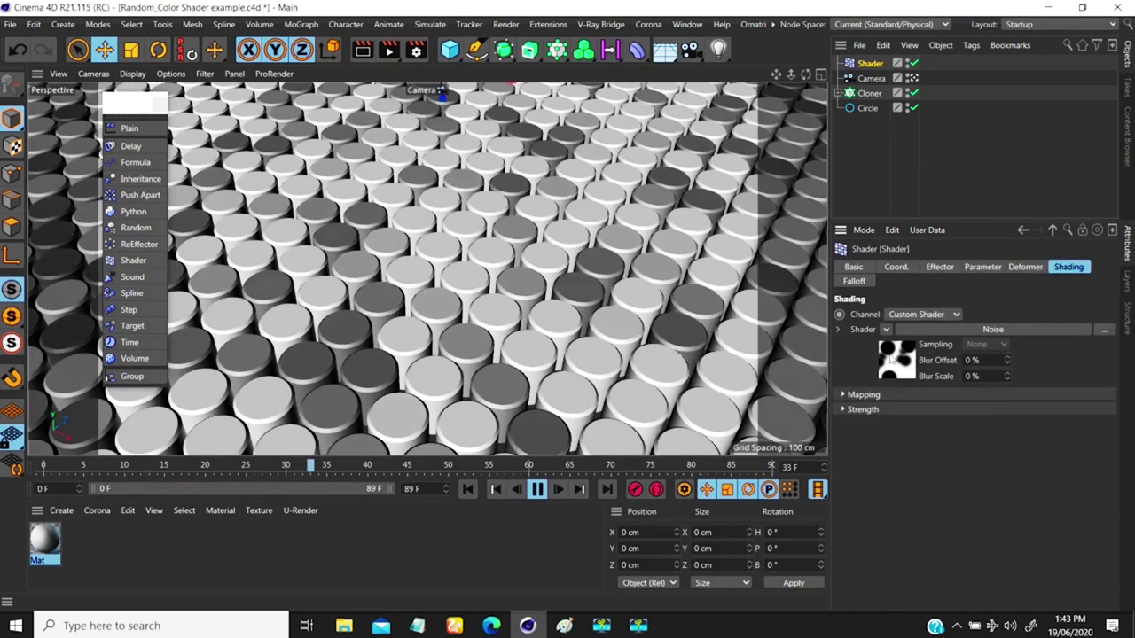
pyautogui.click(882, 362)
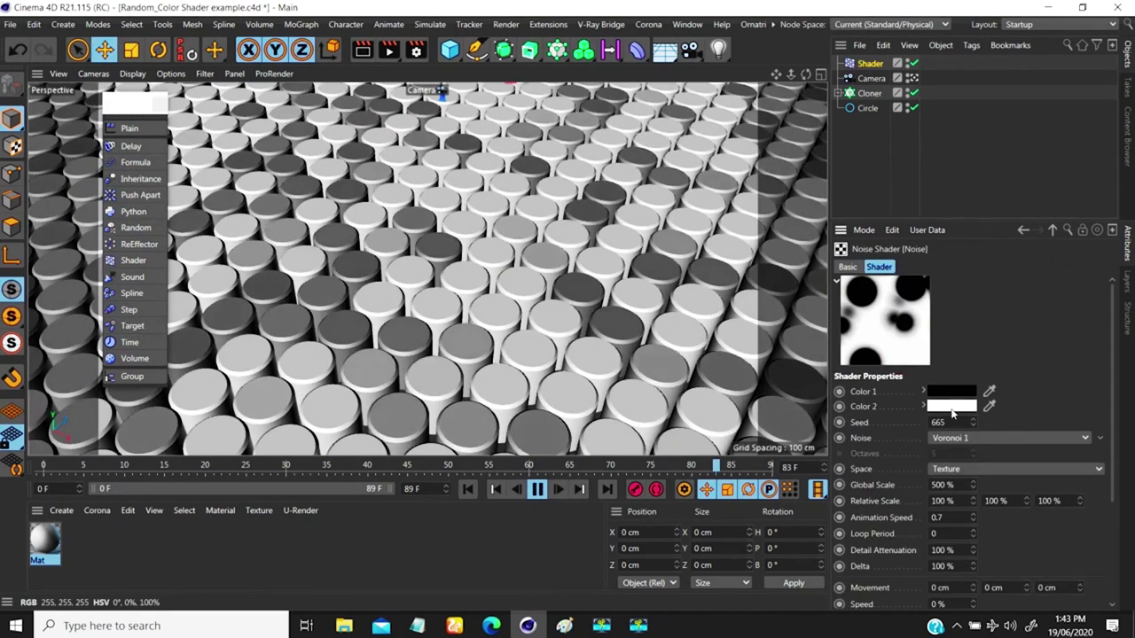
pyautogui.click(951, 407)
pyautogui.moveTo(1063, 437); pyautogui.dragTo(1019, 436)
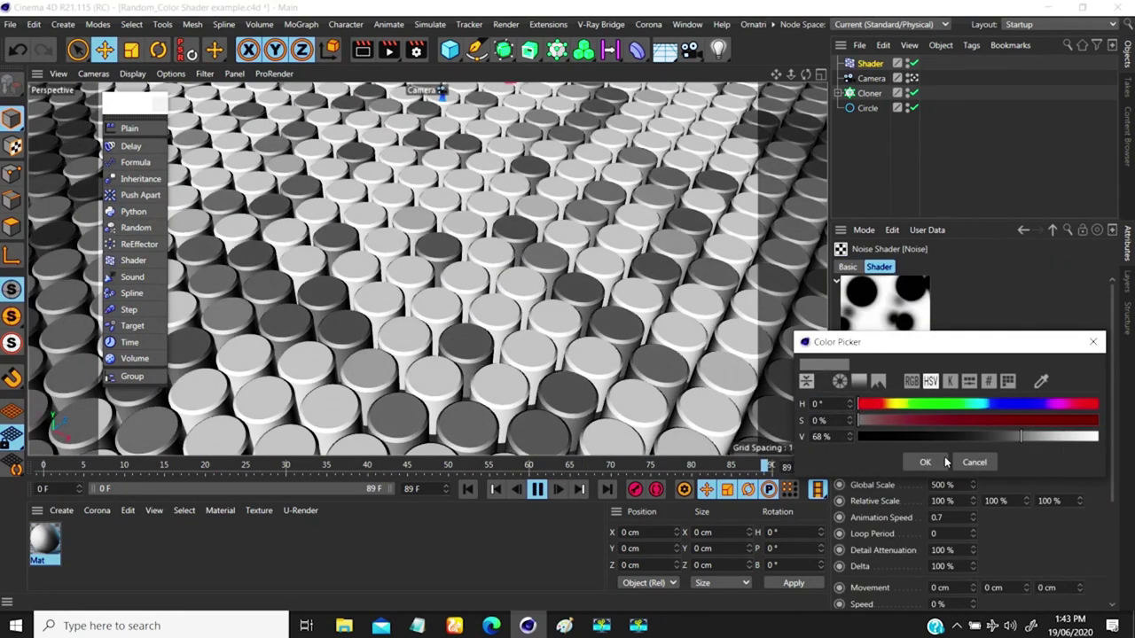
pyautogui.click(925, 462)
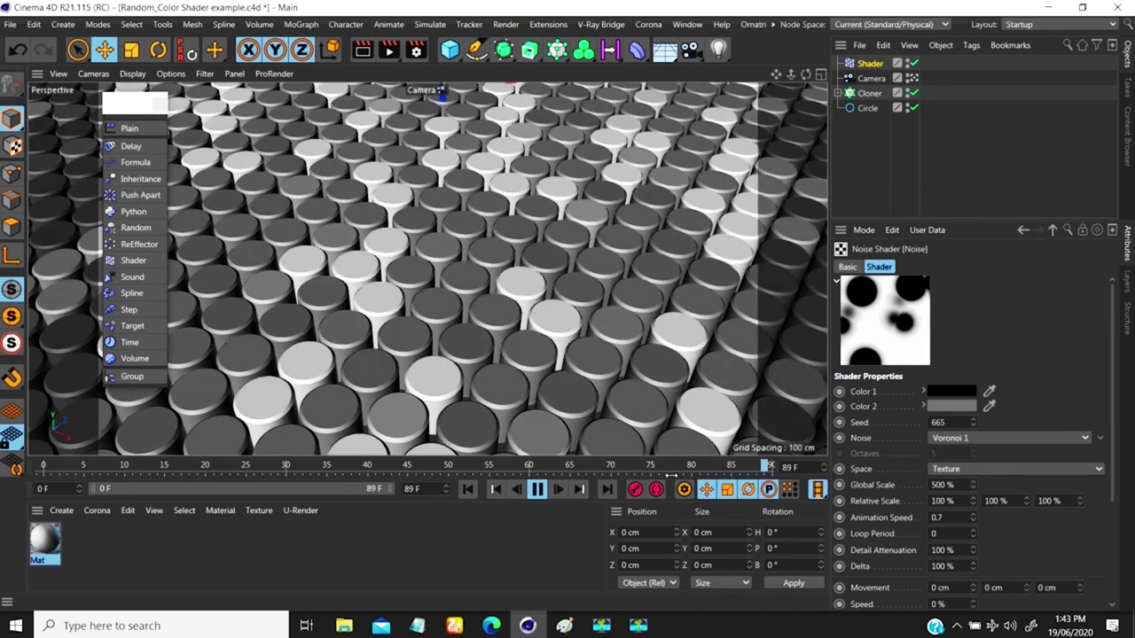
# - Stop the animation at frame 0 and set the Noise shader's Color 1 to green, about H 131°, S 79%, V 80%
pyautogui.click(537, 488)
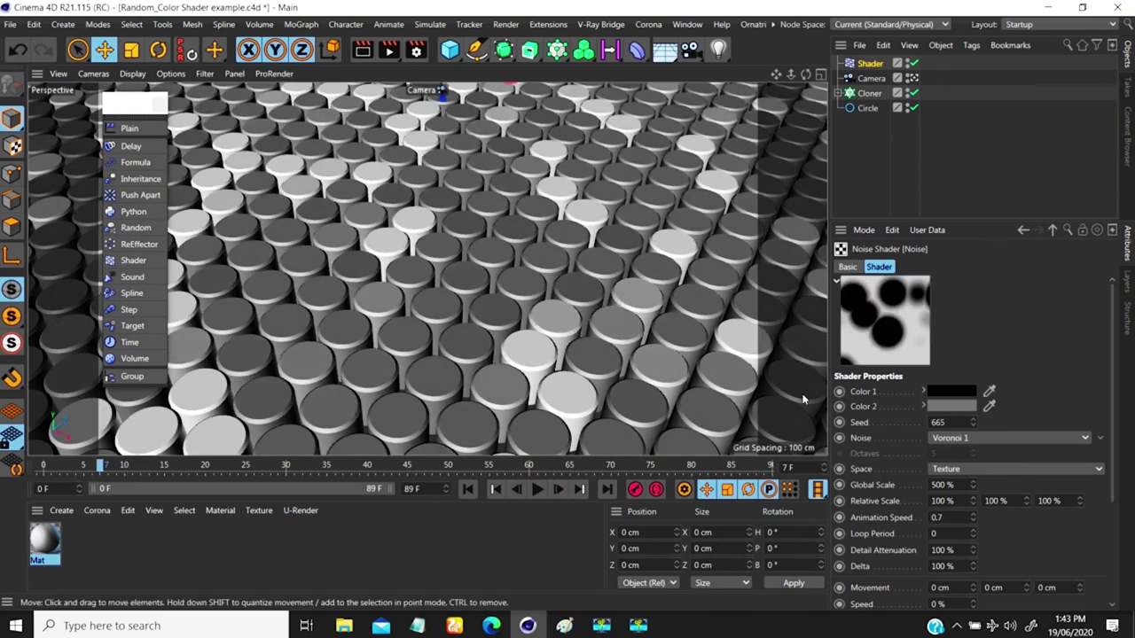
pyautogui.click(467, 488)
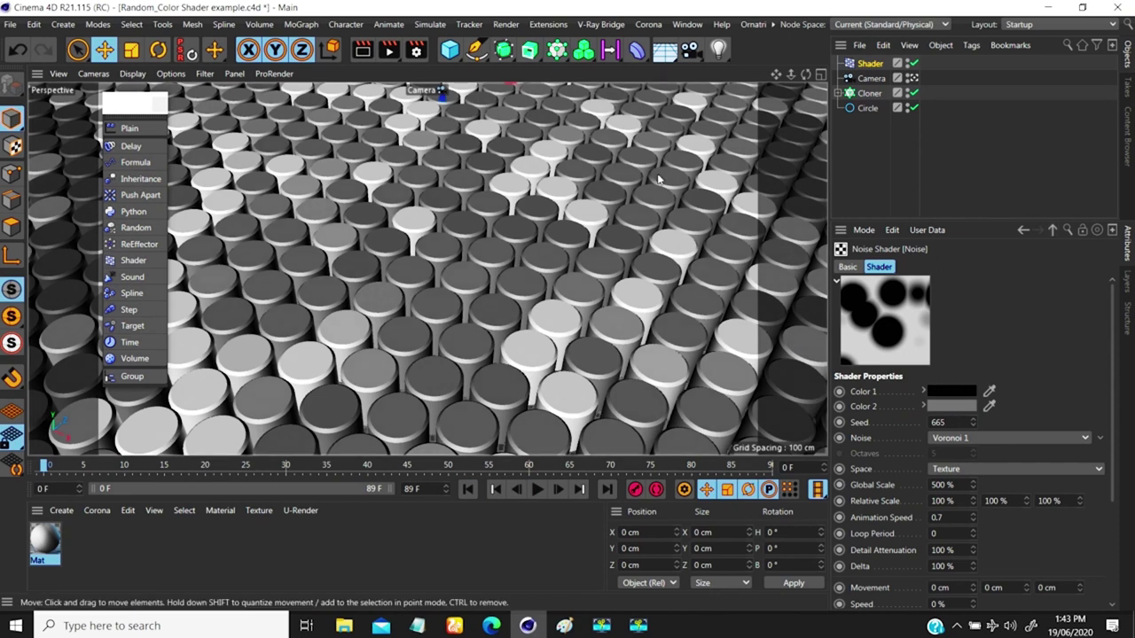
pyautogui.click(953, 393)
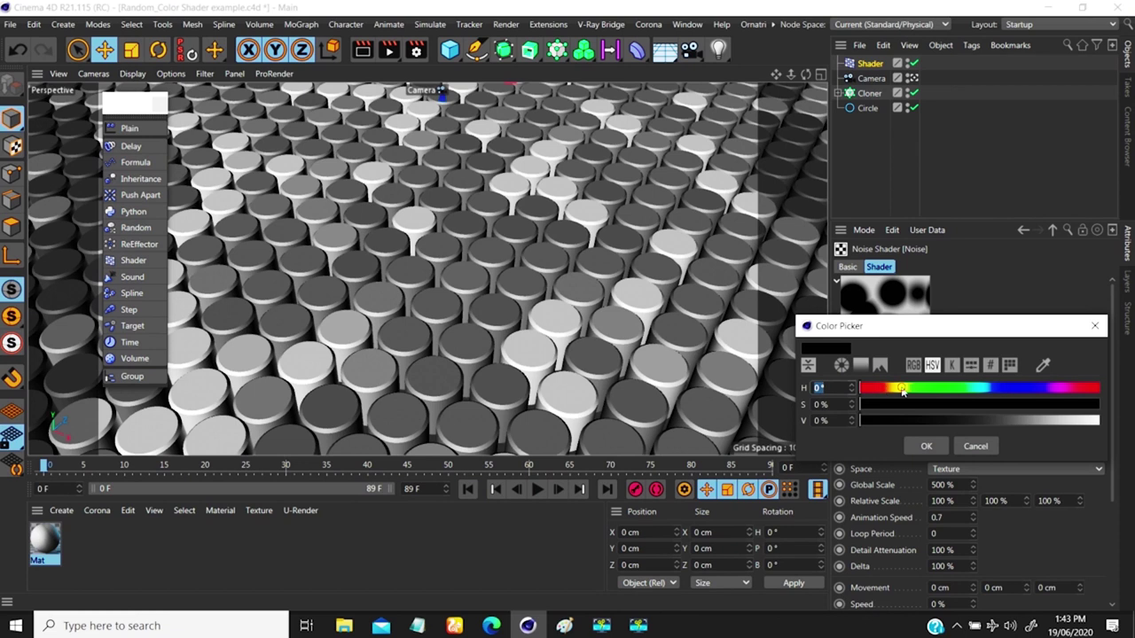
pyautogui.moveTo(903, 391); pyautogui.dragTo(946, 391)
pyautogui.click(979, 405)
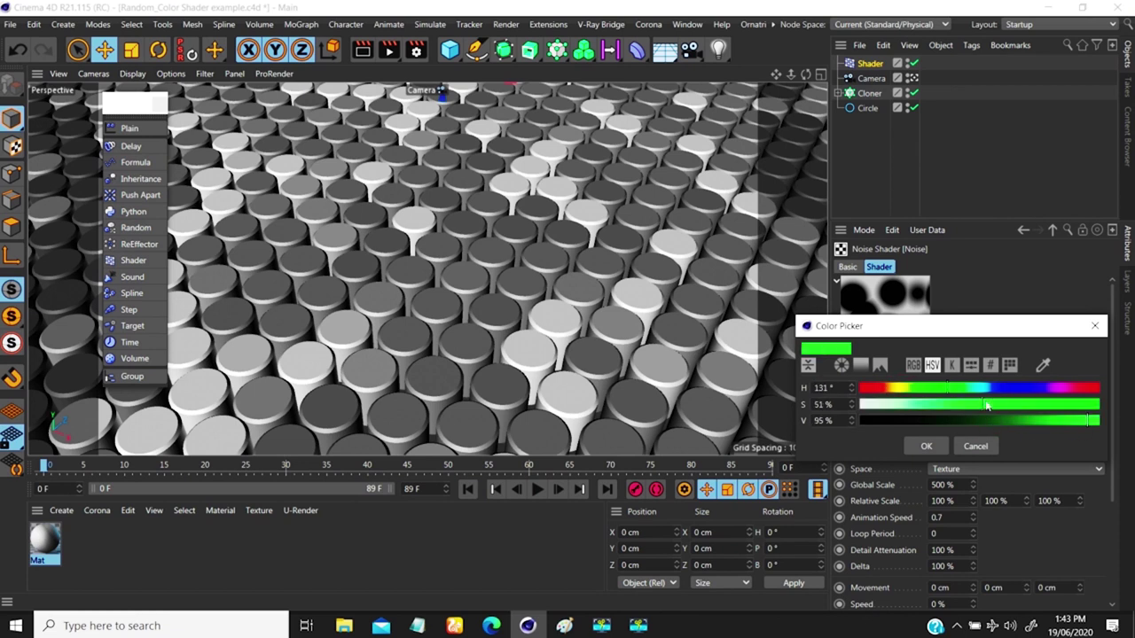
pyautogui.click(1051, 417)
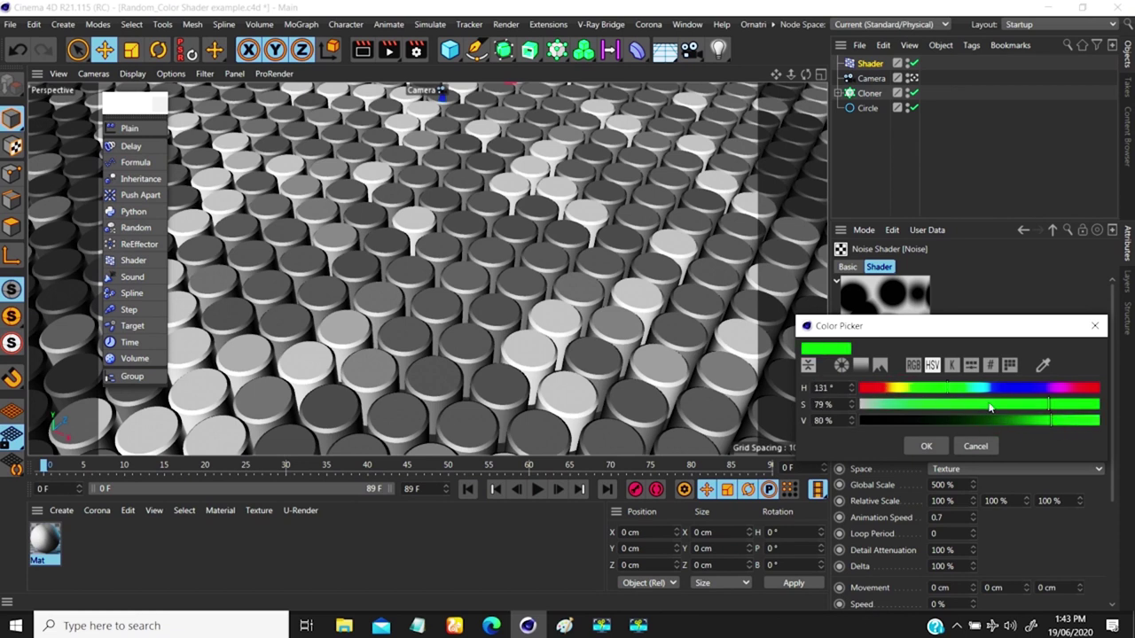
pyautogui.click(922, 446)
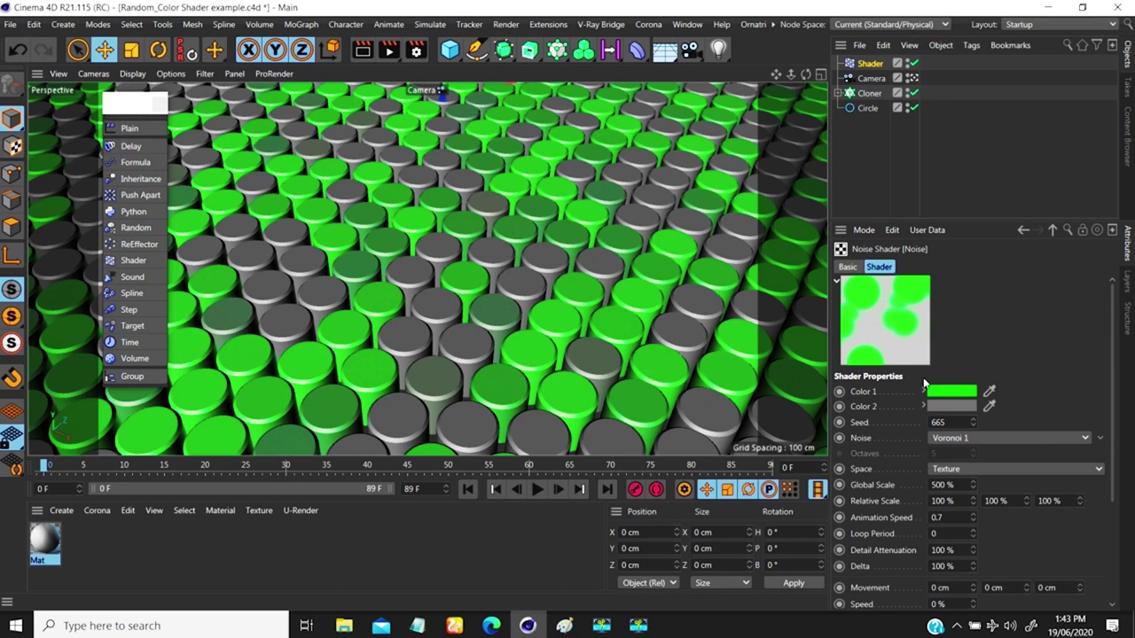
# - Set the Noise shader's Color 2 to magenta with a hue of 316° and 99% brightness
pyautogui.click(1053, 231)
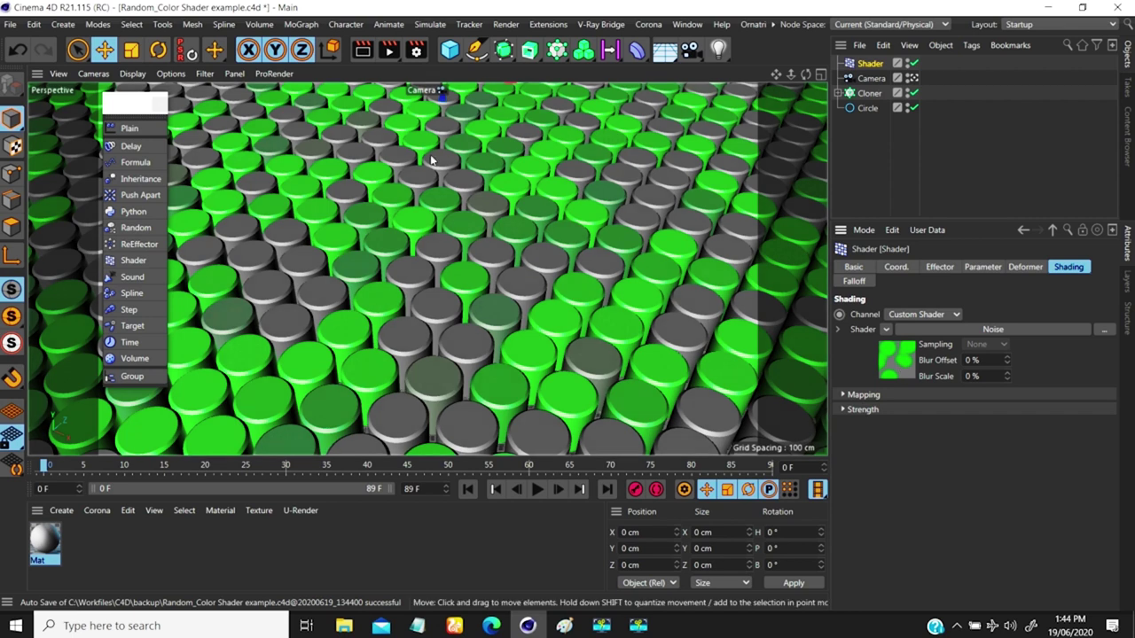
pyautogui.click(898, 369)
pyautogui.click(940, 408)
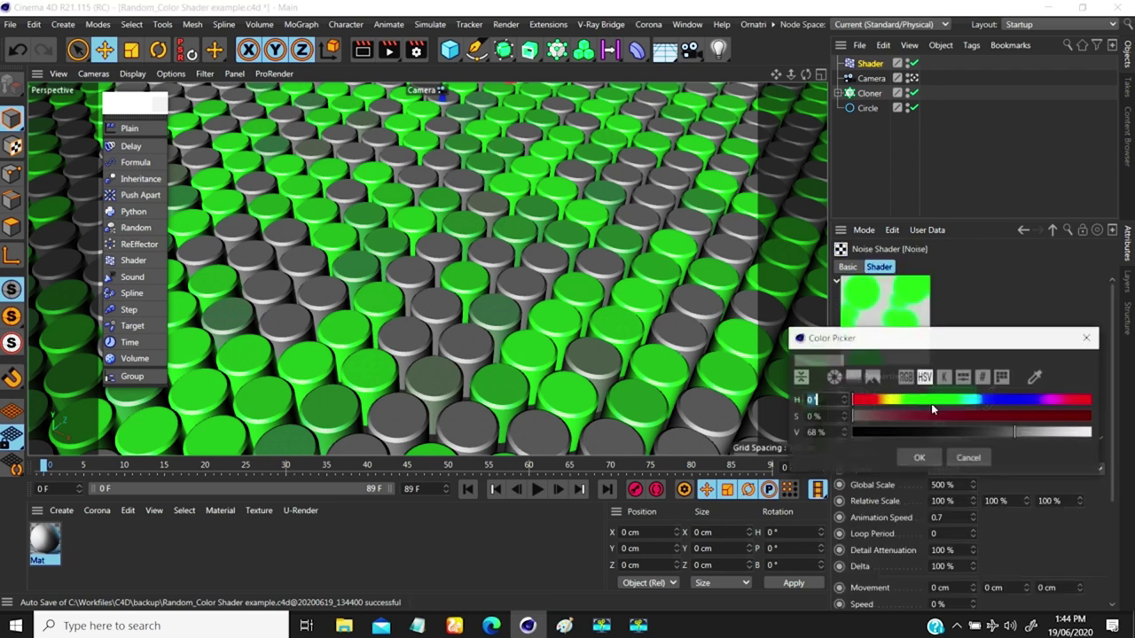
pyautogui.moveTo(899, 403); pyautogui.dragTo(892, 406)
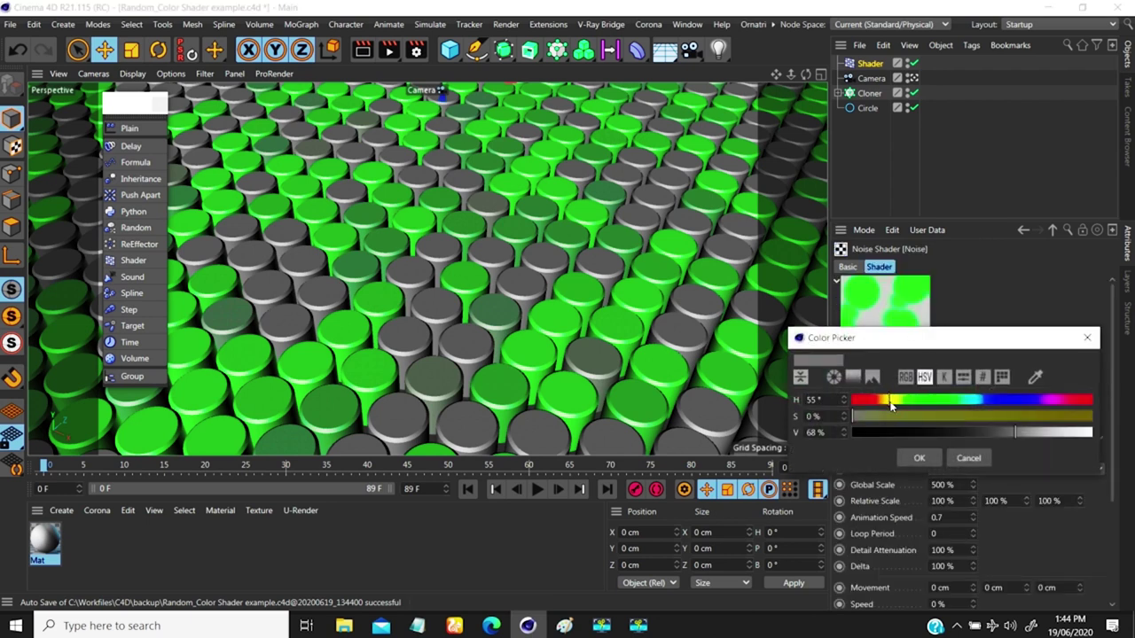
pyautogui.moveTo(1033, 438); pyautogui.dragTo(1090, 432)
pyautogui.moveTo(917, 420); pyautogui.dragTo(903, 418)
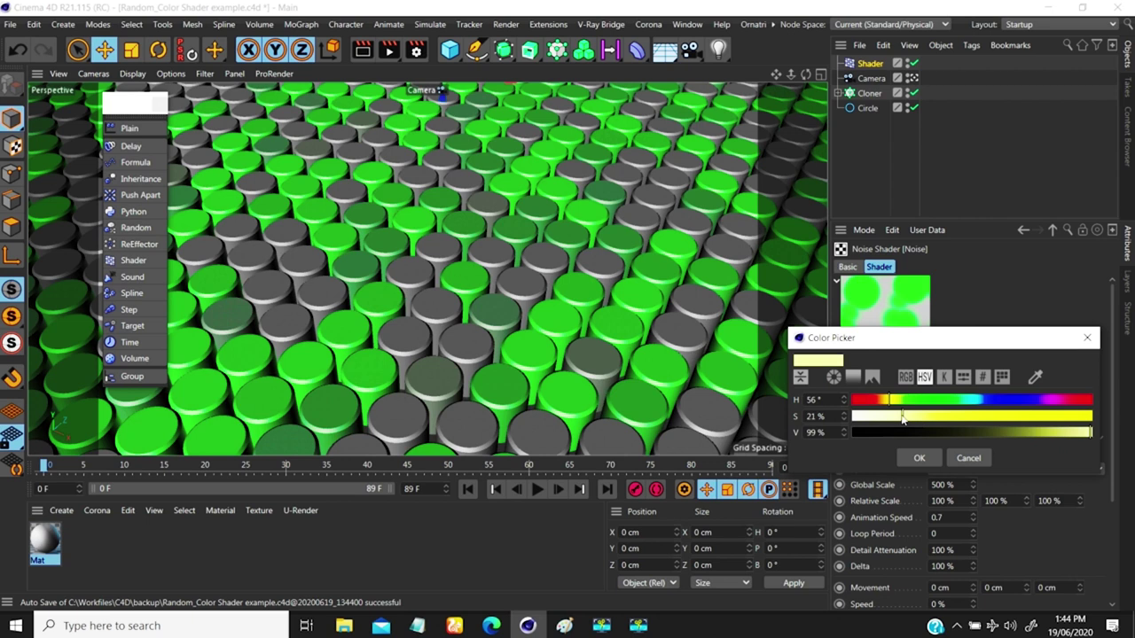
pyautogui.click(1063, 400)
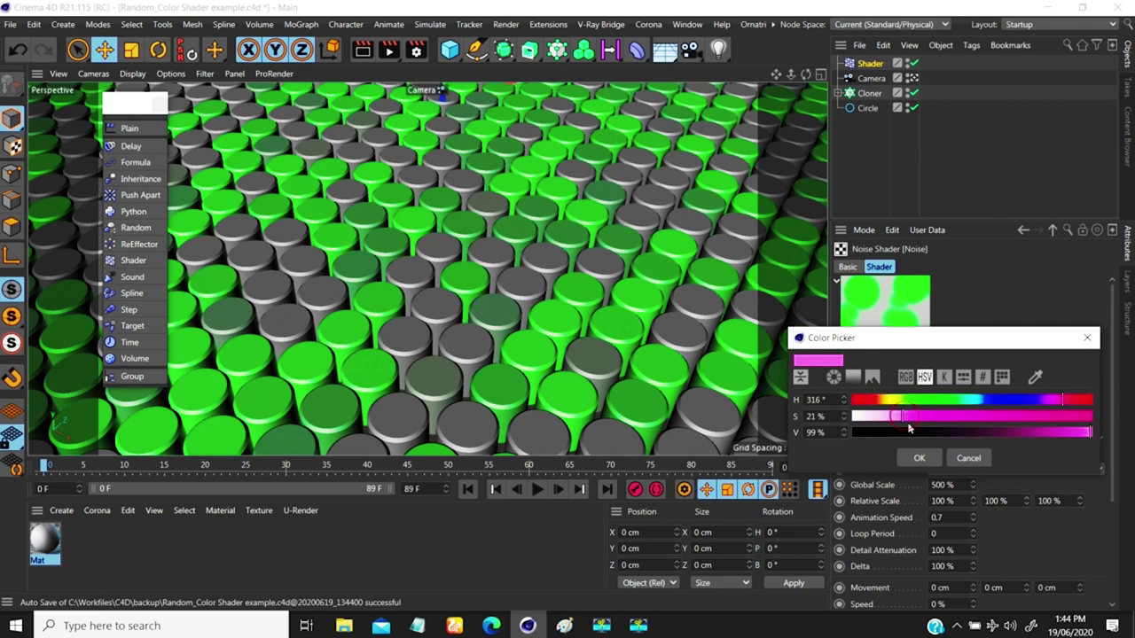
pyautogui.click(919, 458)
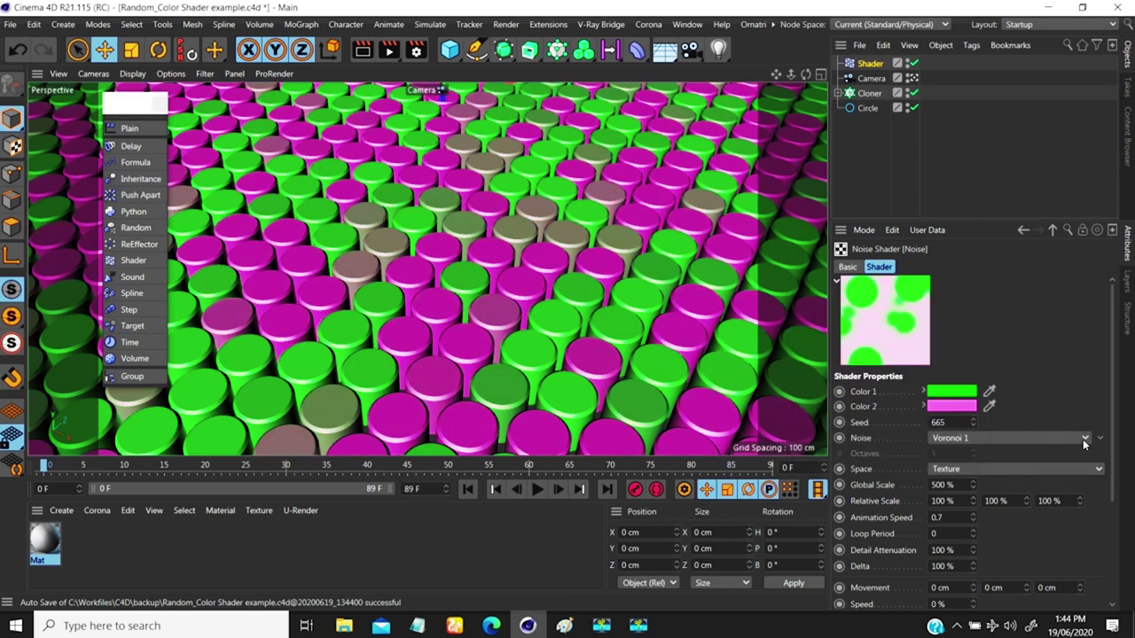
# - Set the Noise shader's Color 2 to crimson, about H 329°, S 80%, V 81%
pyautogui.click(954, 407)
pyautogui.click(1080, 433)
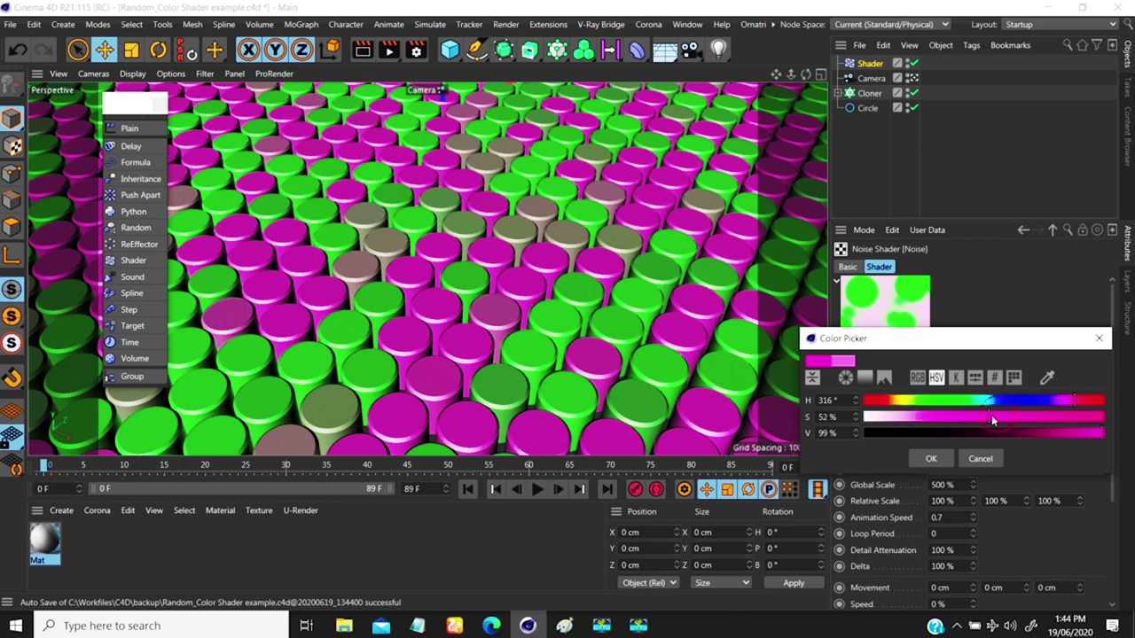
pyautogui.click(1083, 402)
pyautogui.click(1055, 417)
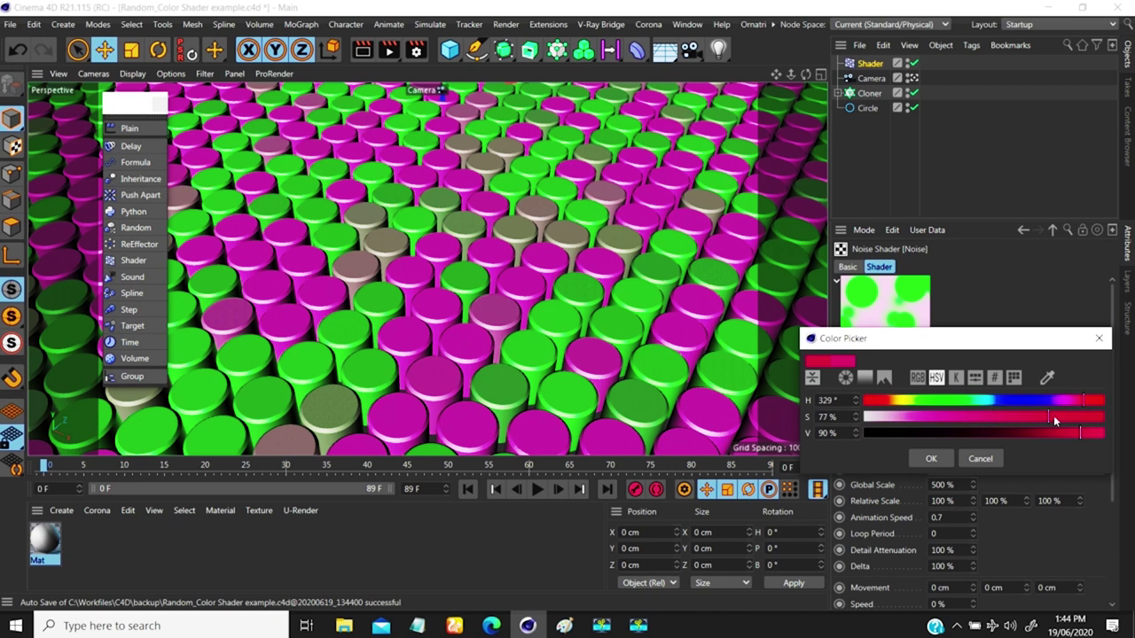
pyautogui.click(1057, 433)
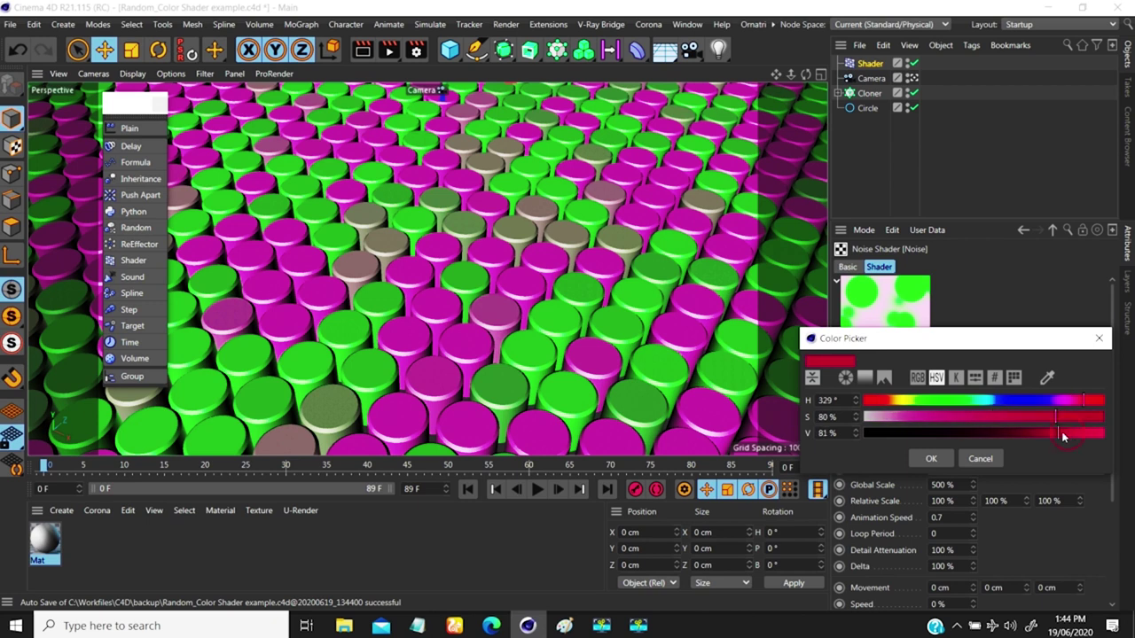
pyautogui.click(930, 459)
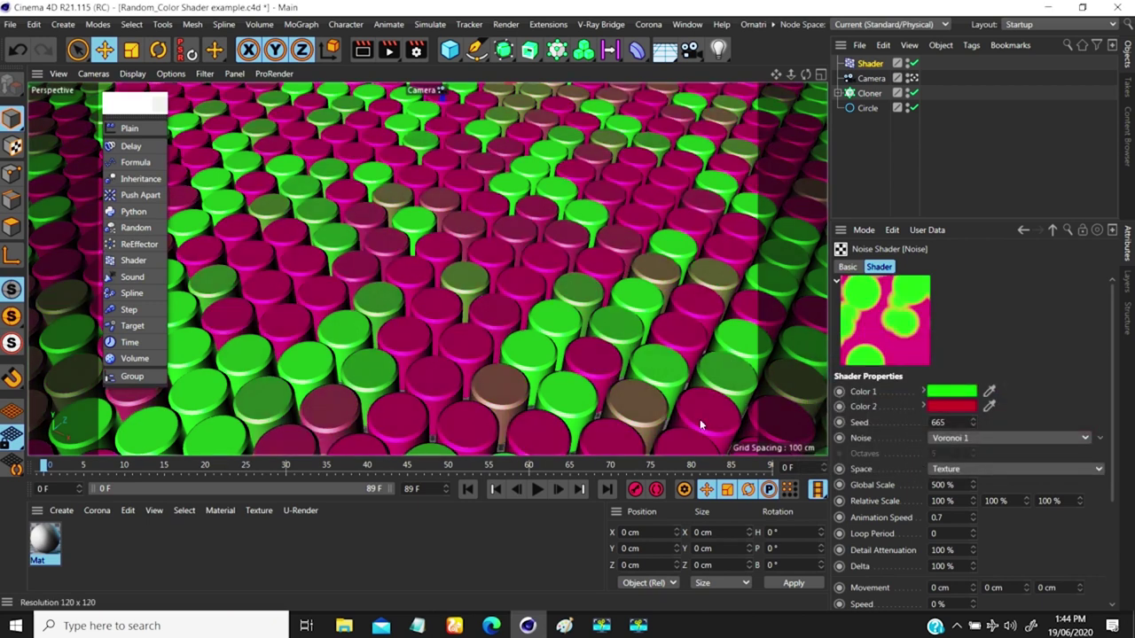
# - Play the animation and try the Add and Subtract blending modes for the Shader effector's color
pyautogui.click(537, 489)
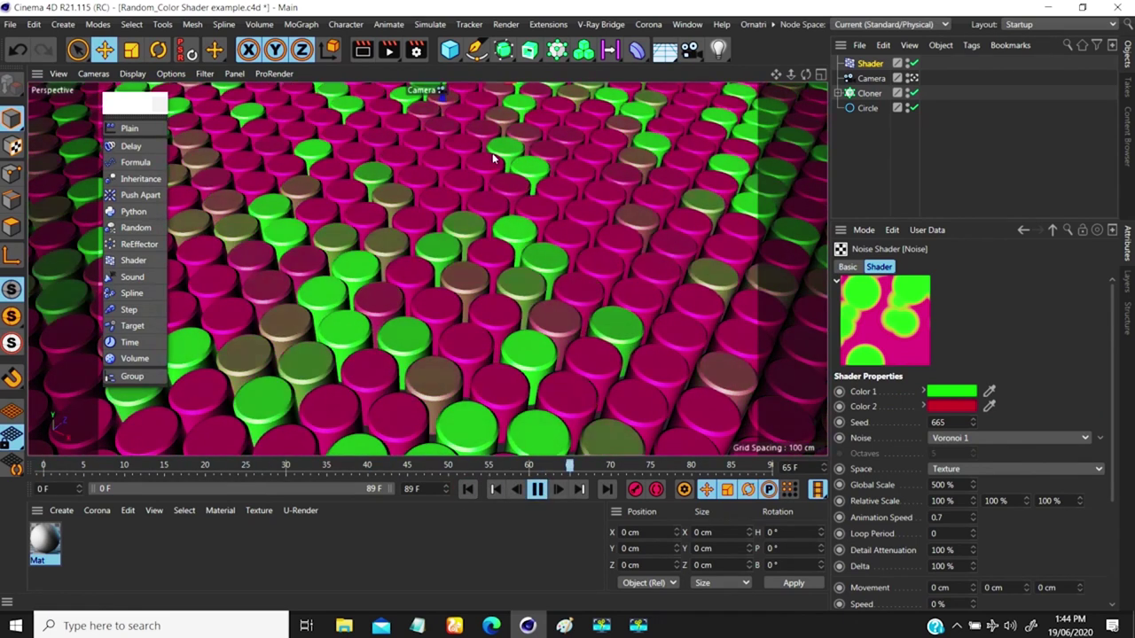
pyautogui.click(1053, 230)
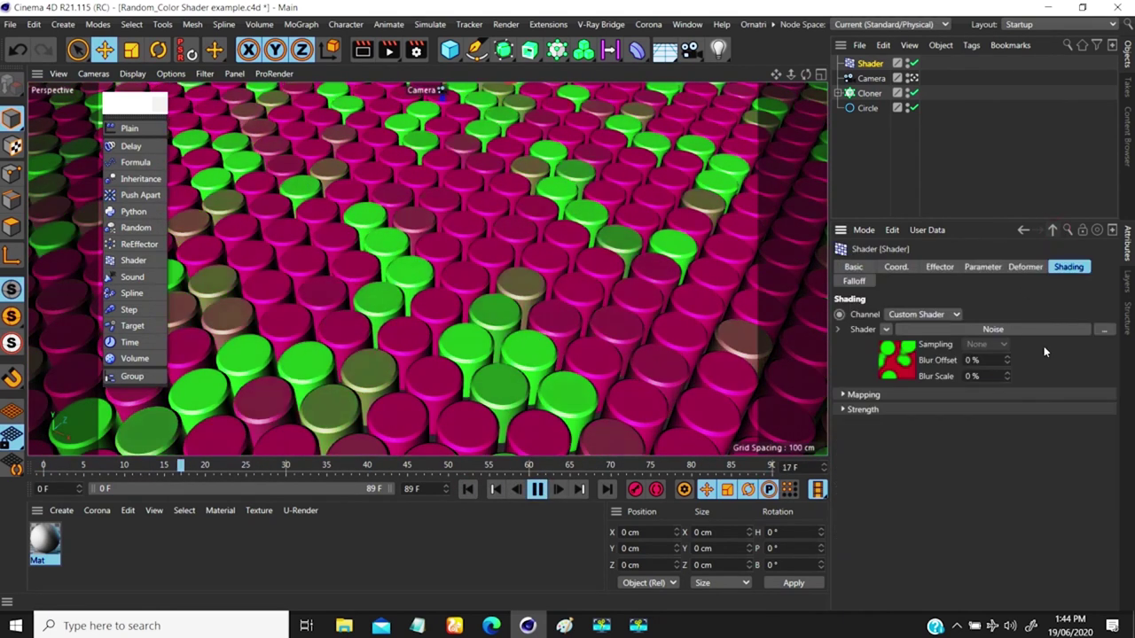
pyautogui.click(980, 266)
pyautogui.click(1002, 393)
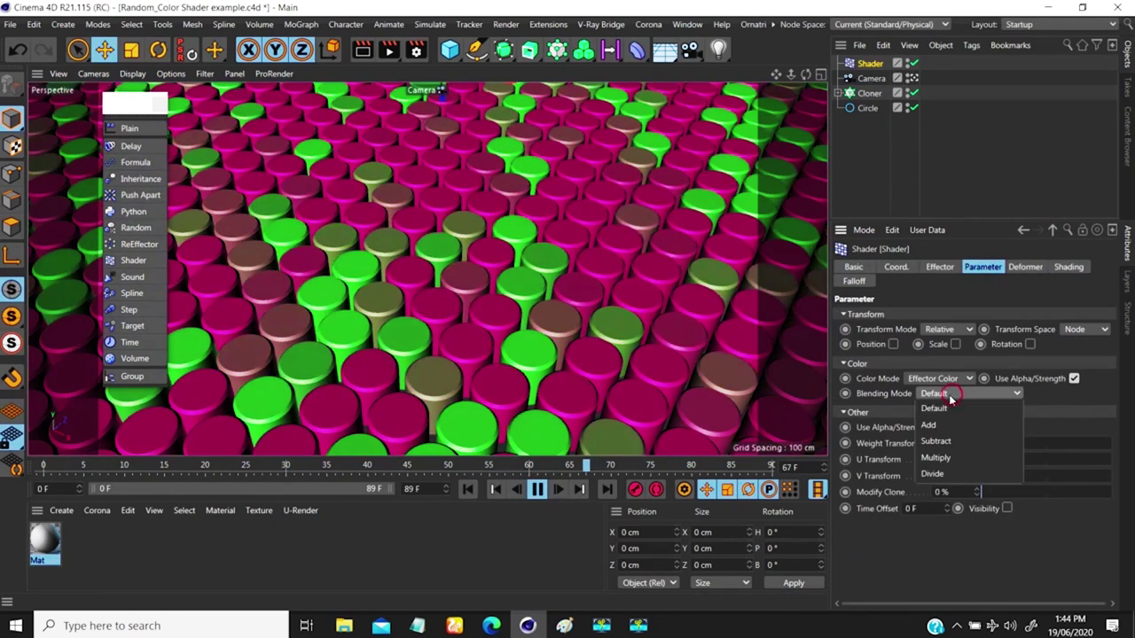
pyautogui.click(937, 425)
pyautogui.click(981, 392)
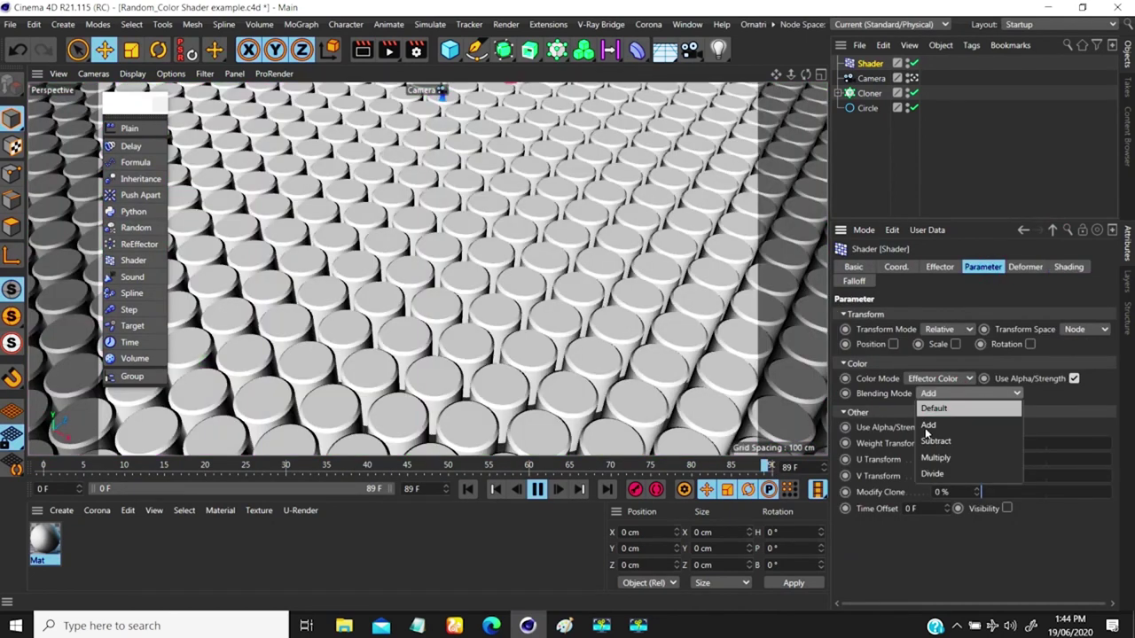
pyautogui.click(940, 439)
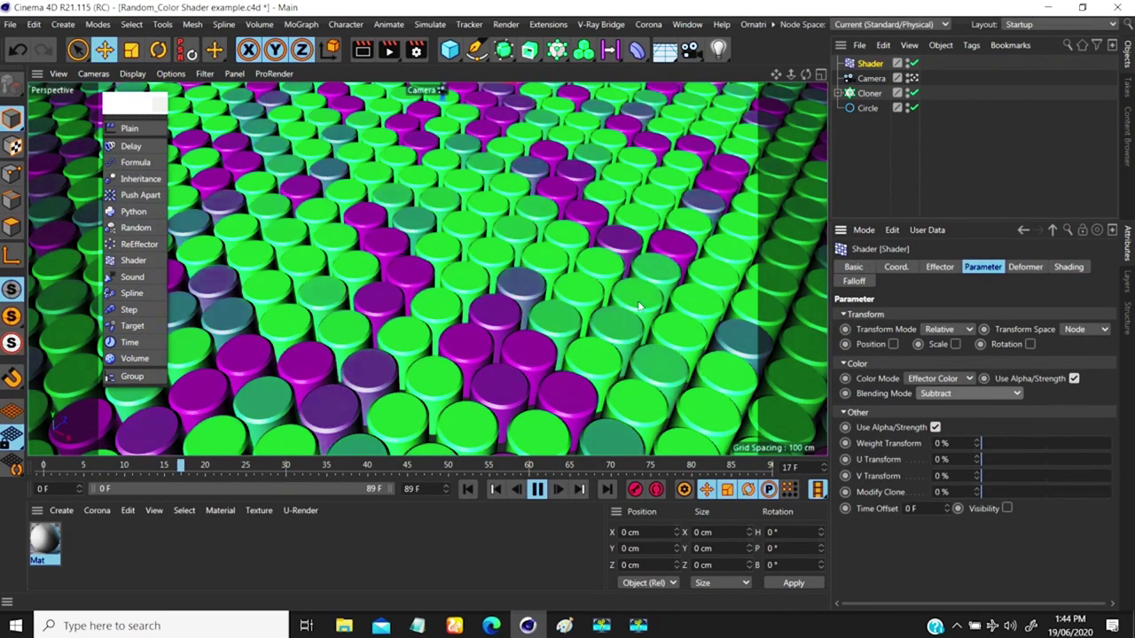
# - Return the effector's color Blending Mode to Default, and stop the animation at frame 0
pyautogui.click(944, 393)
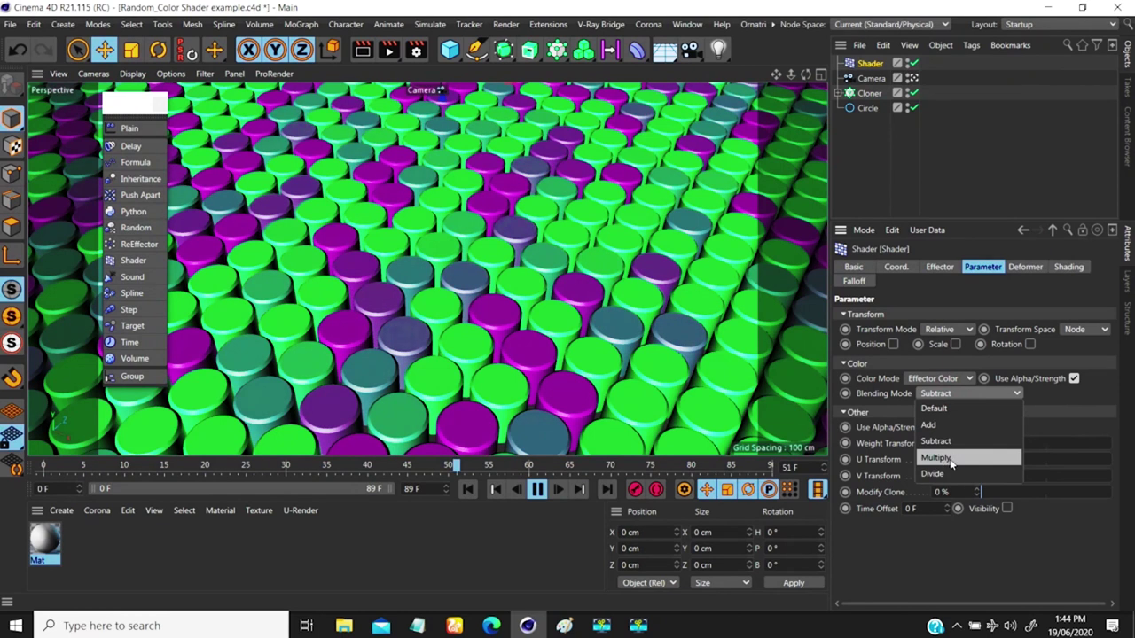
pyautogui.click(1062, 408)
pyautogui.click(940, 394)
pyautogui.click(934, 408)
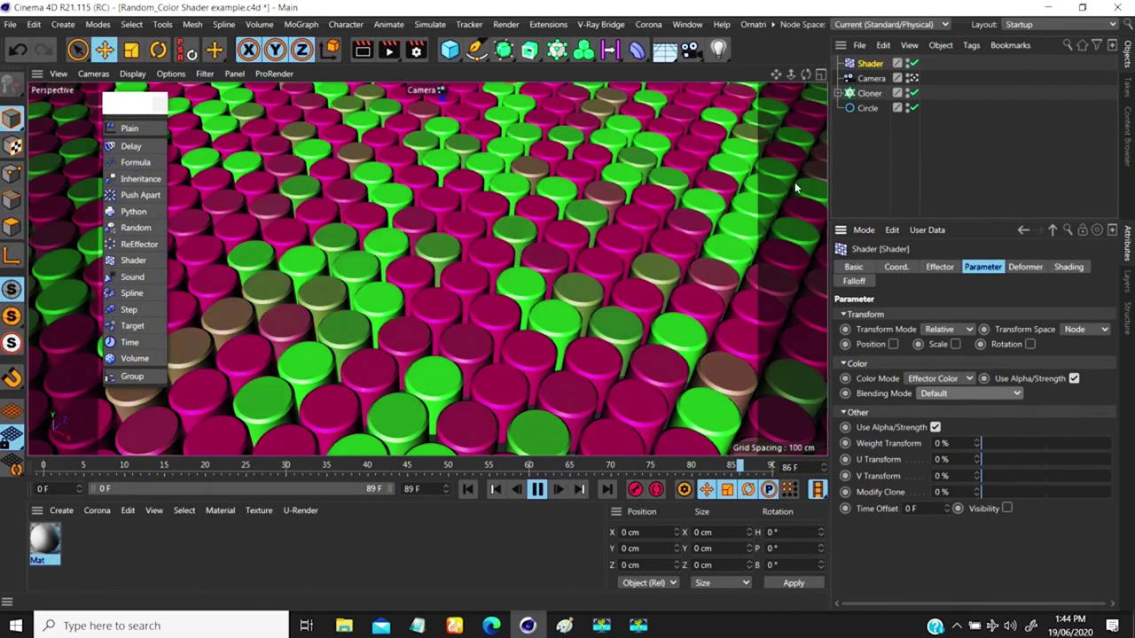
pyautogui.click(537, 488)
pyautogui.click(468, 489)
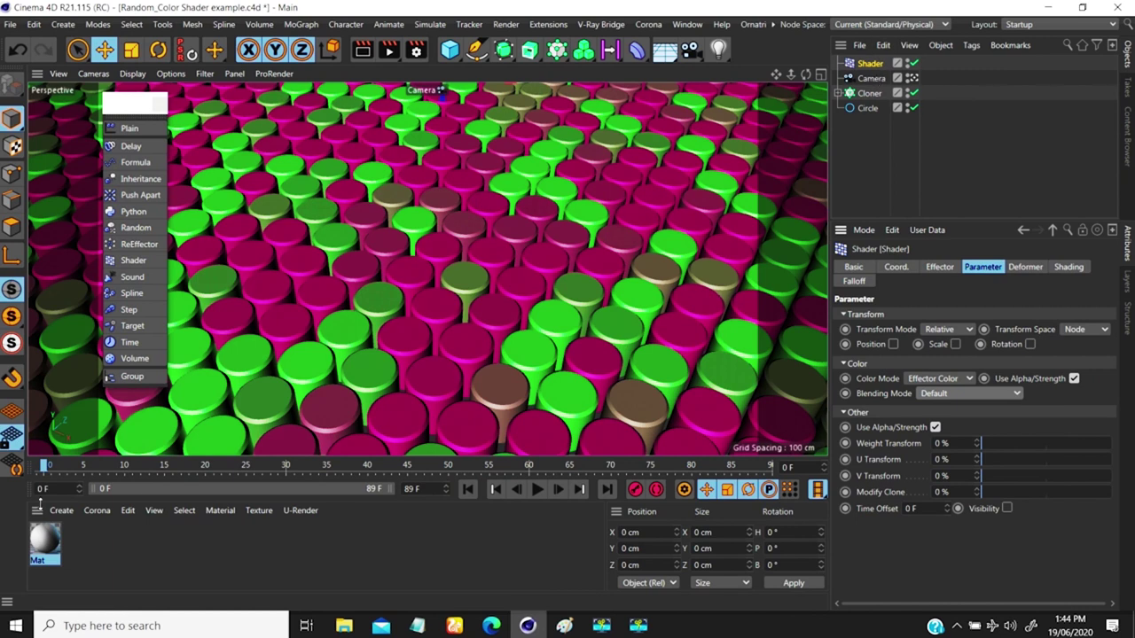
# - Replace the existing material with a new default material applied to the Cloner
pyautogui.click(68, 548)
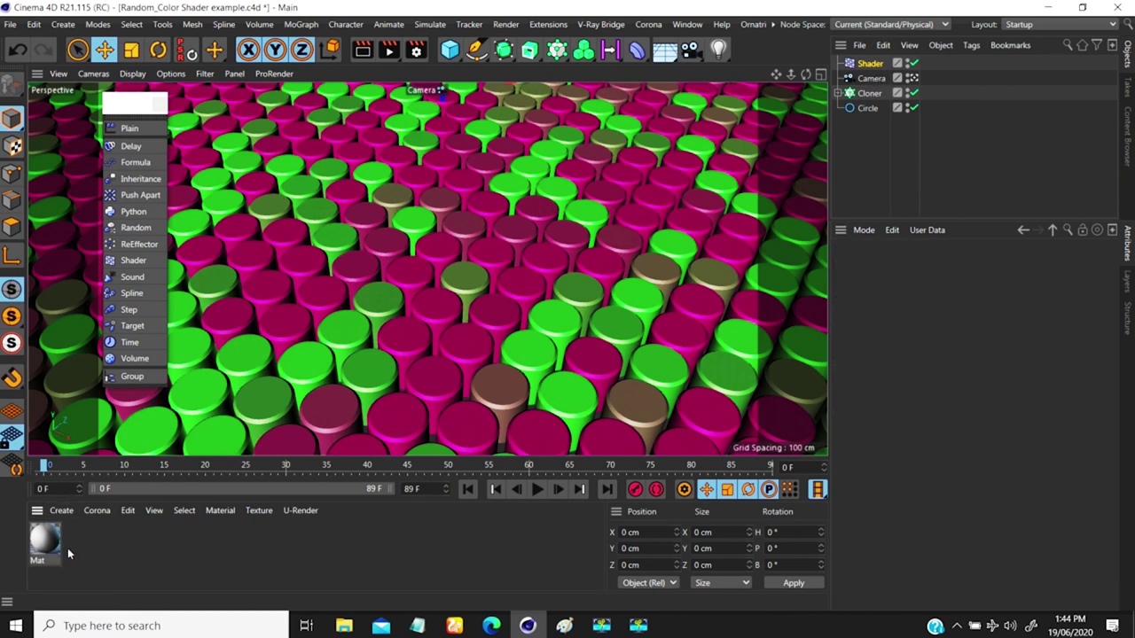
pyautogui.click(47, 545)
pyautogui.press('Delete')
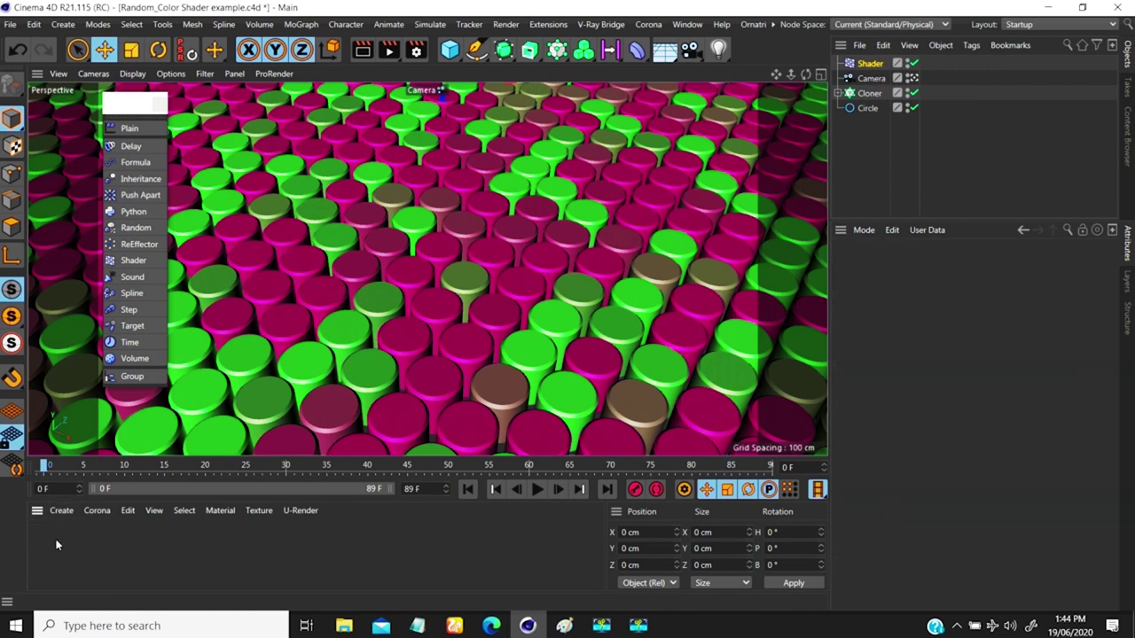
pyautogui.doubleClick(49, 538)
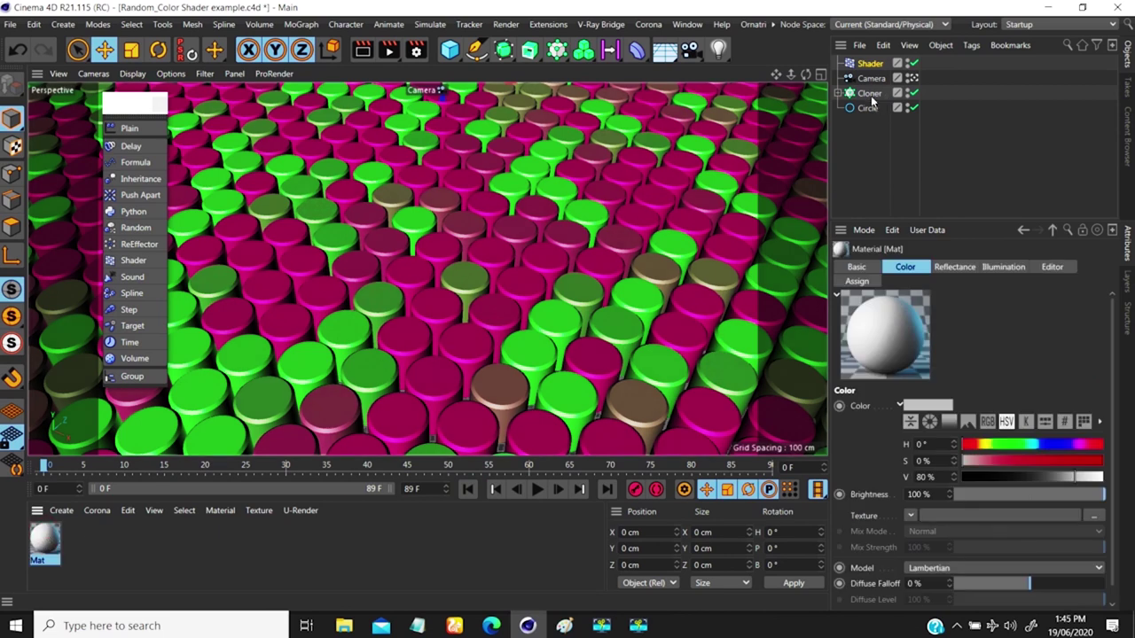
pyautogui.moveTo(873, 100); pyautogui.dragTo(869, 94)
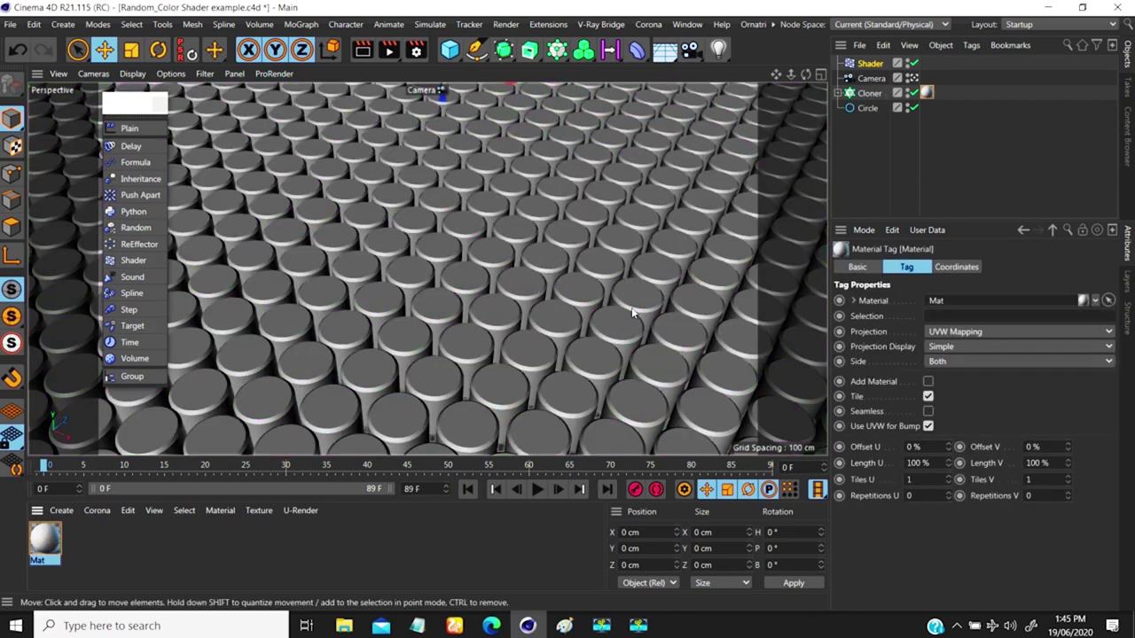
# - Load the MoGraph Color Shader as the texture of the new material's Color channel
pyautogui.doubleClick(44, 539)
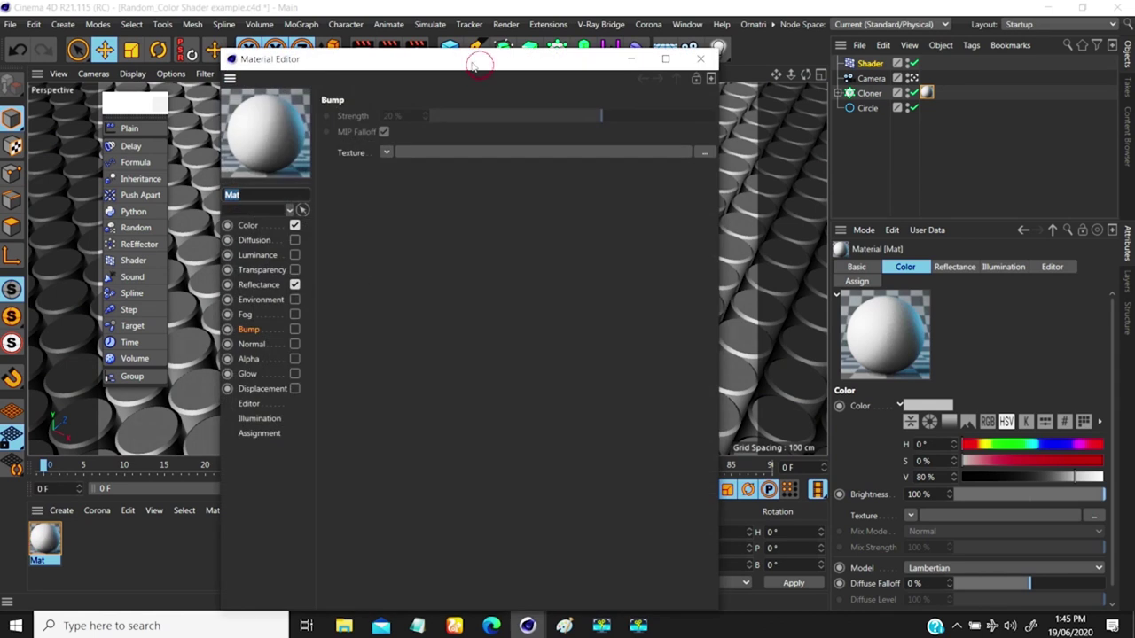
pyautogui.moveTo(474, 66); pyautogui.dragTo(438, 51)
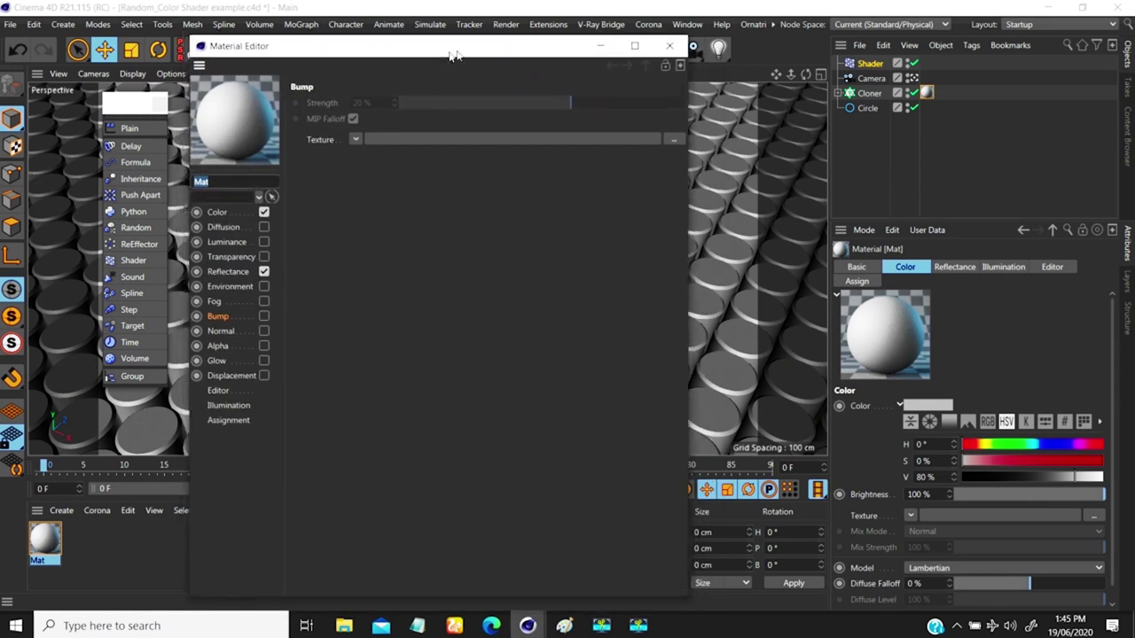
pyautogui.click(212, 210)
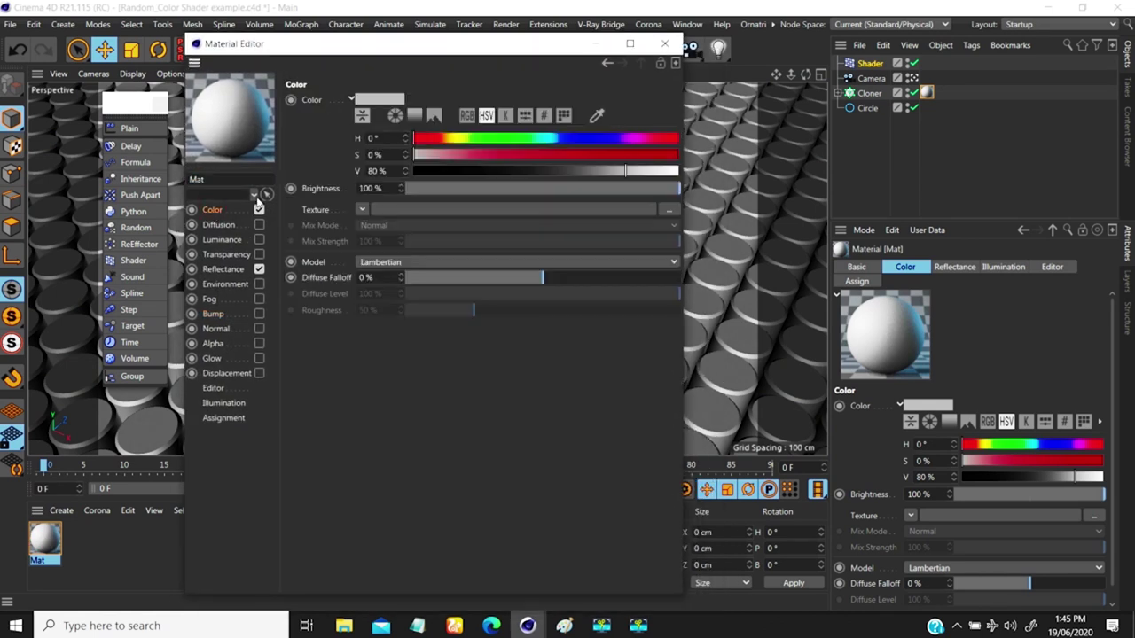
pyautogui.click(362, 209)
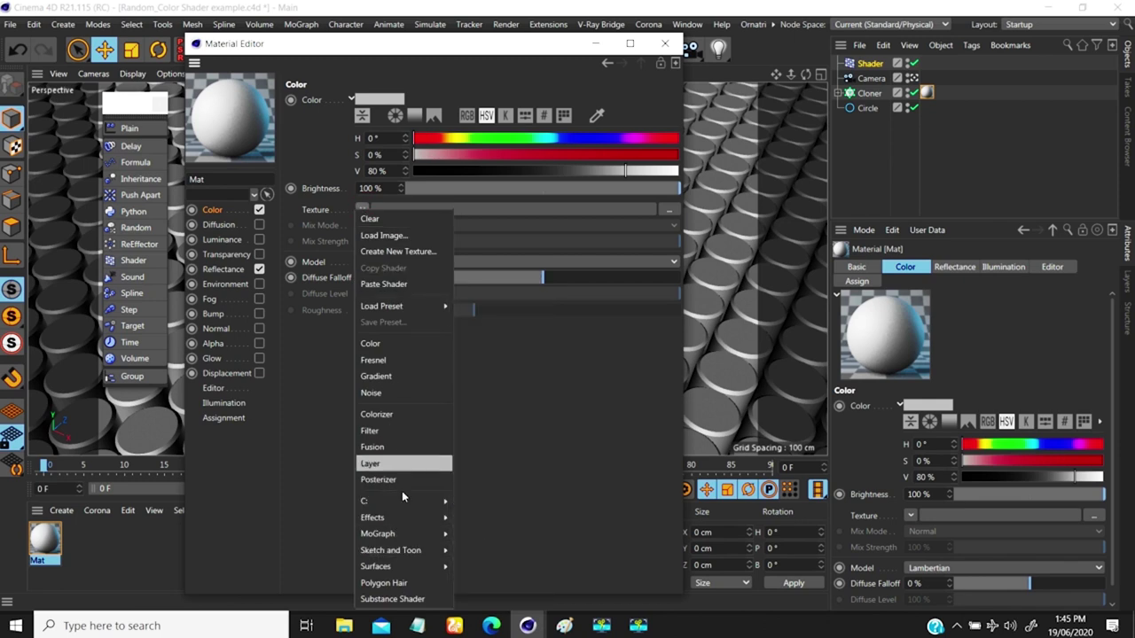
pyautogui.moveTo(388, 566)
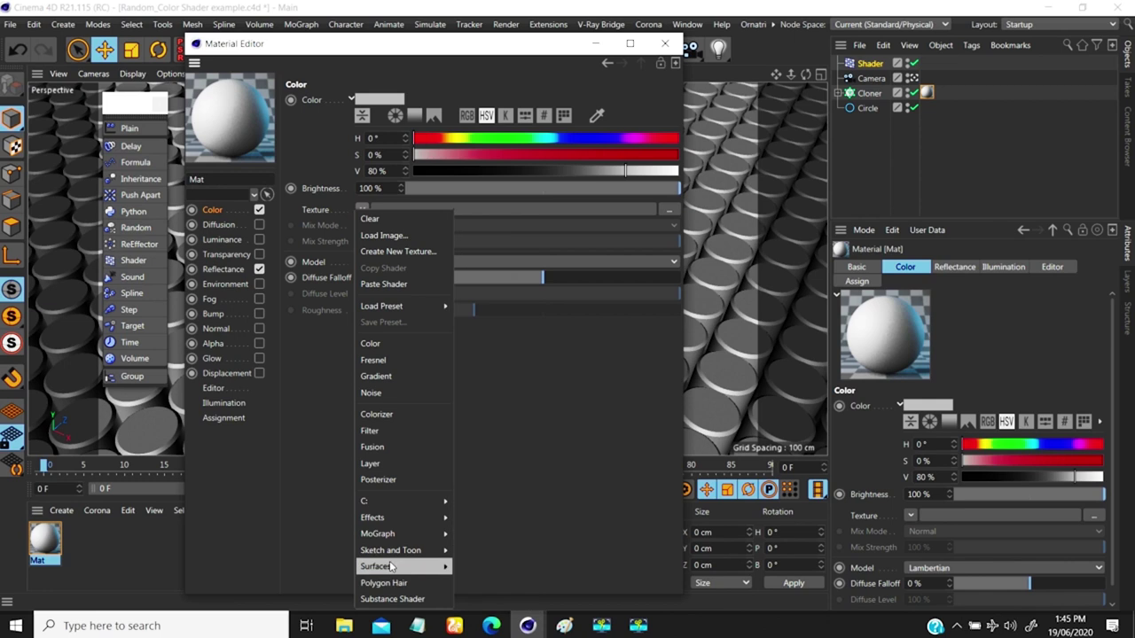
pyautogui.moveTo(392, 536)
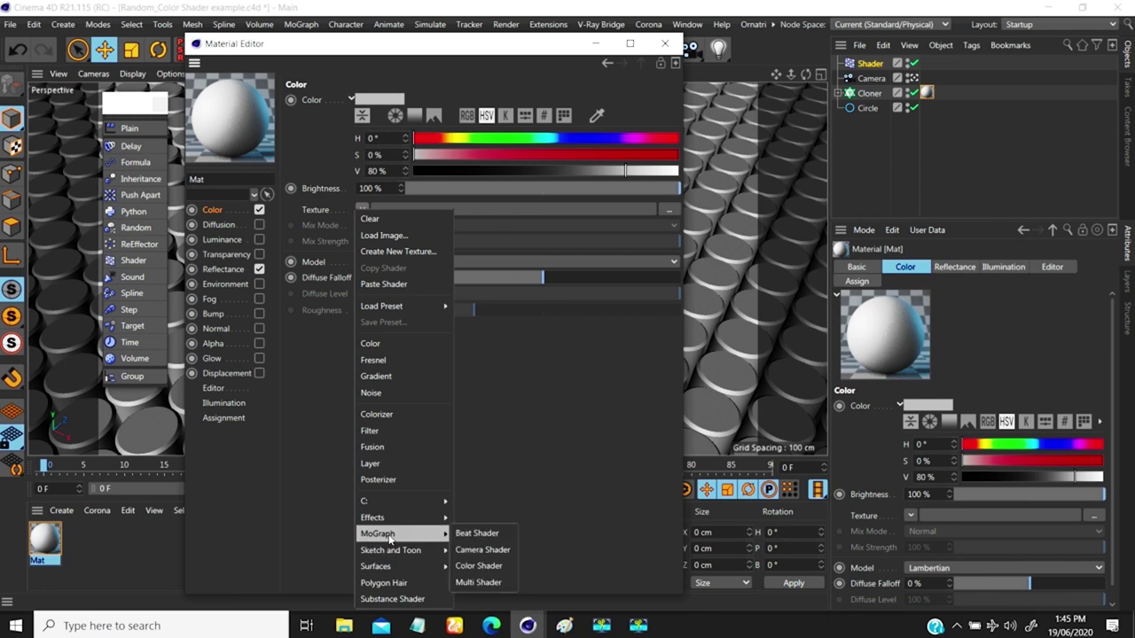
pyautogui.click(479, 568)
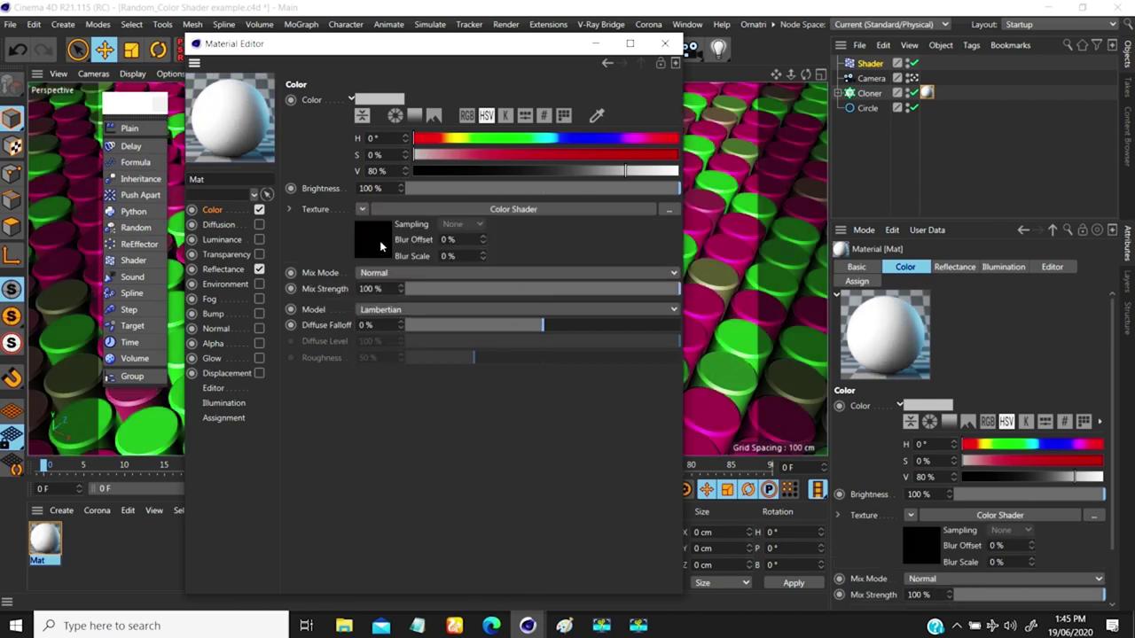
pyautogui.click(380, 240)
pyautogui.click(353, 116)
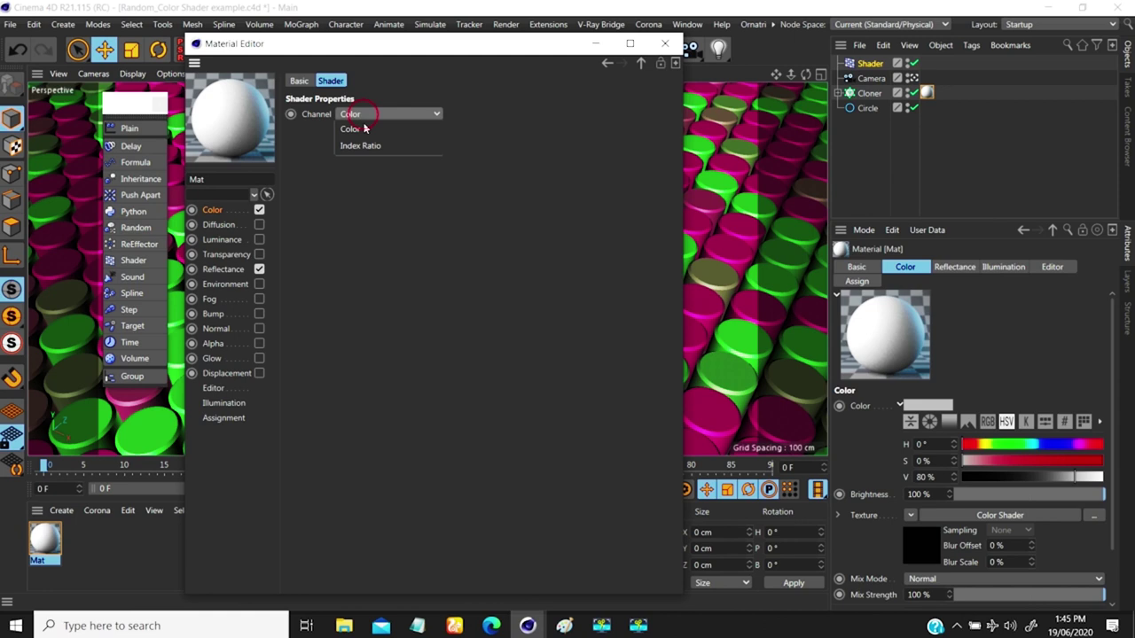
pyautogui.click(481, 147)
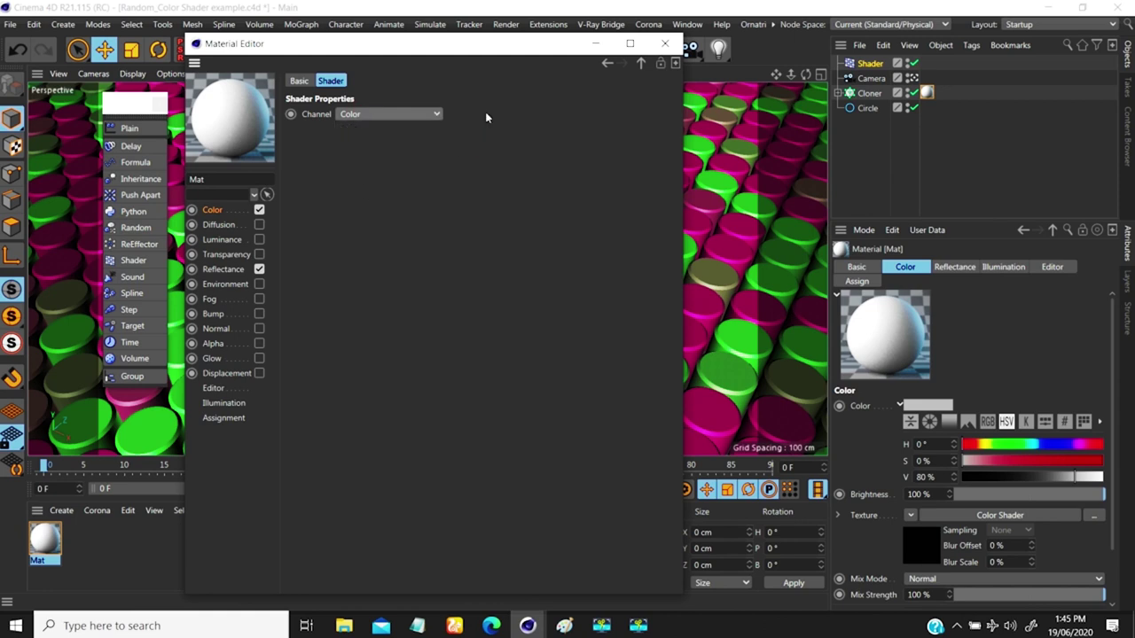
pyautogui.click(665, 42)
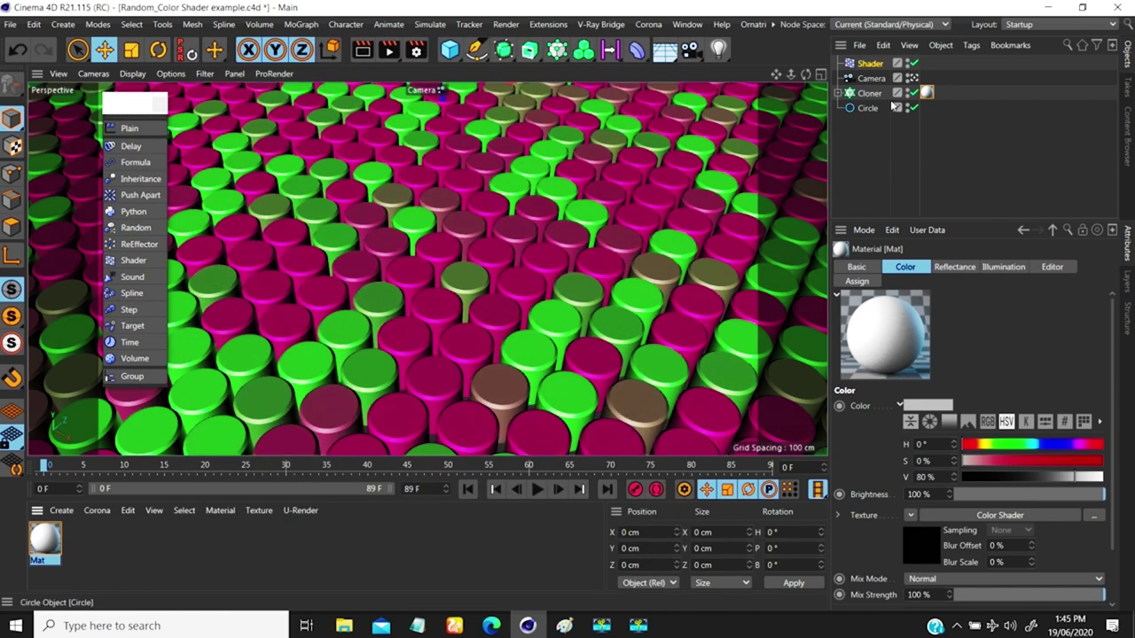
# - Try clearing the Noise shader from the Shader effector's shading settings, and check the Cloner's material tag
pyautogui.click(870, 64)
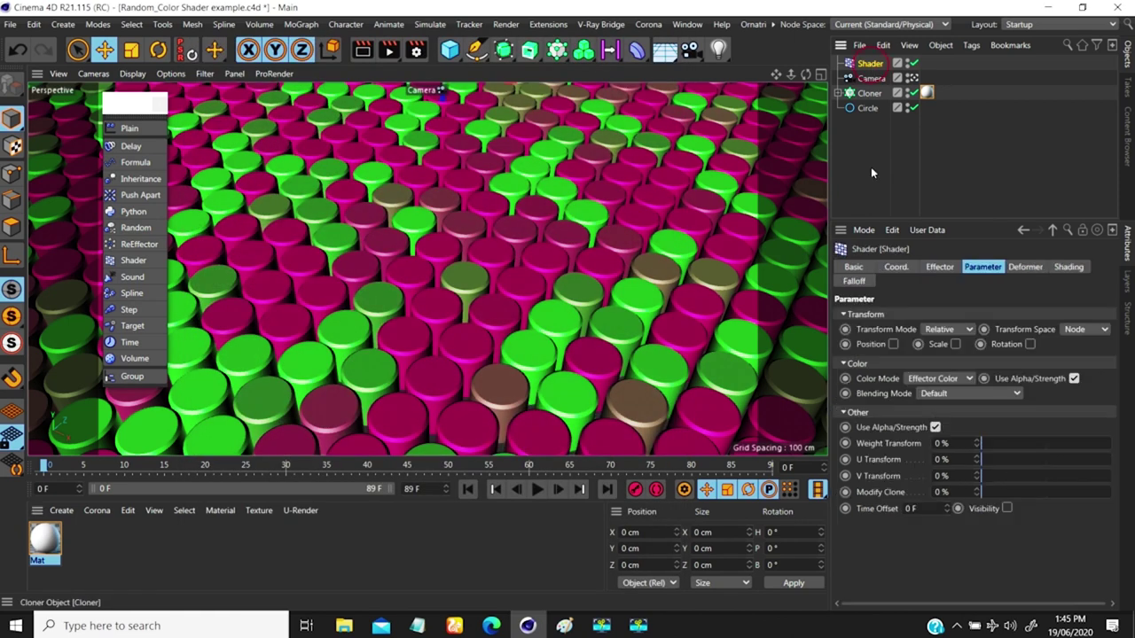
pyautogui.click(1067, 267)
pyautogui.click(885, 330)
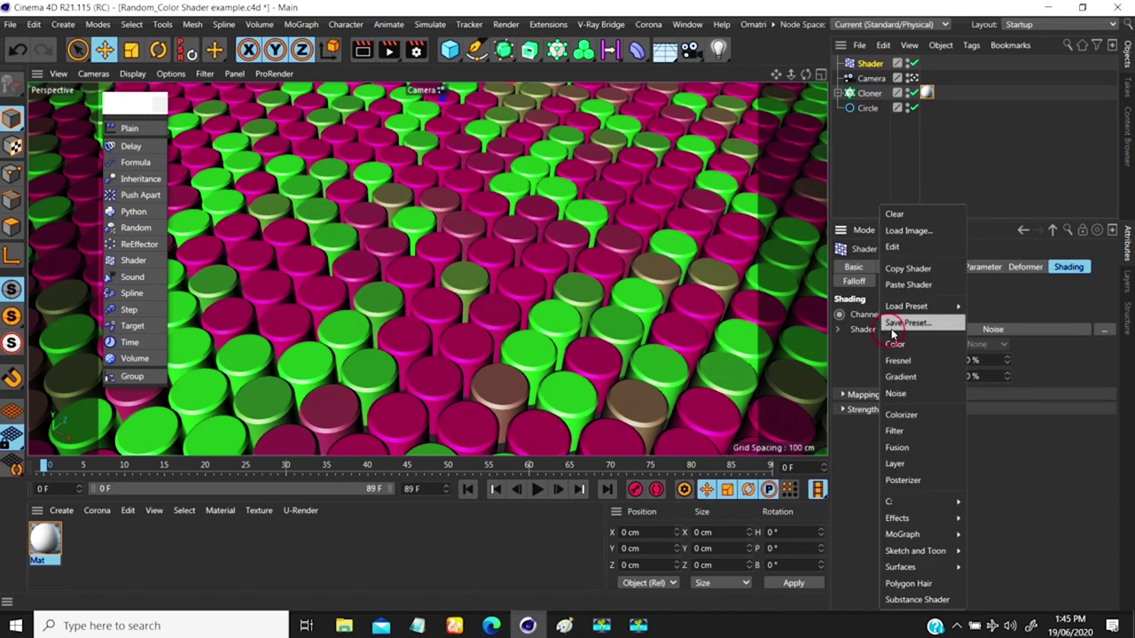
pyautogui.click(893, 215)
pyautogui.click(882, 175)
pyautogui.click(926, 92)
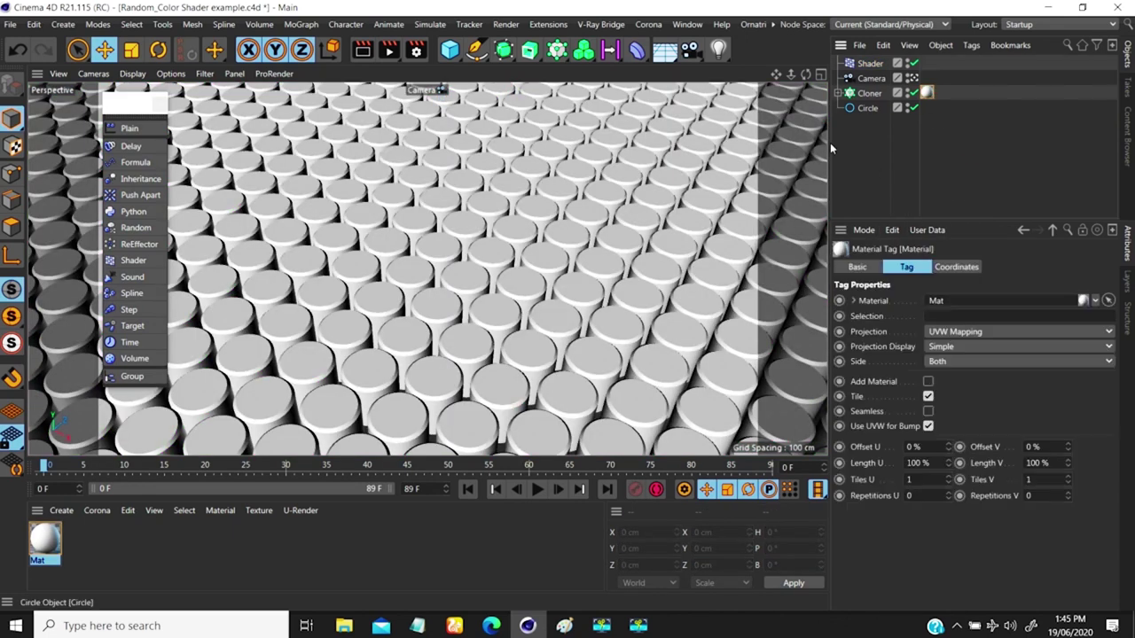
pyautogui.click(869, 64)
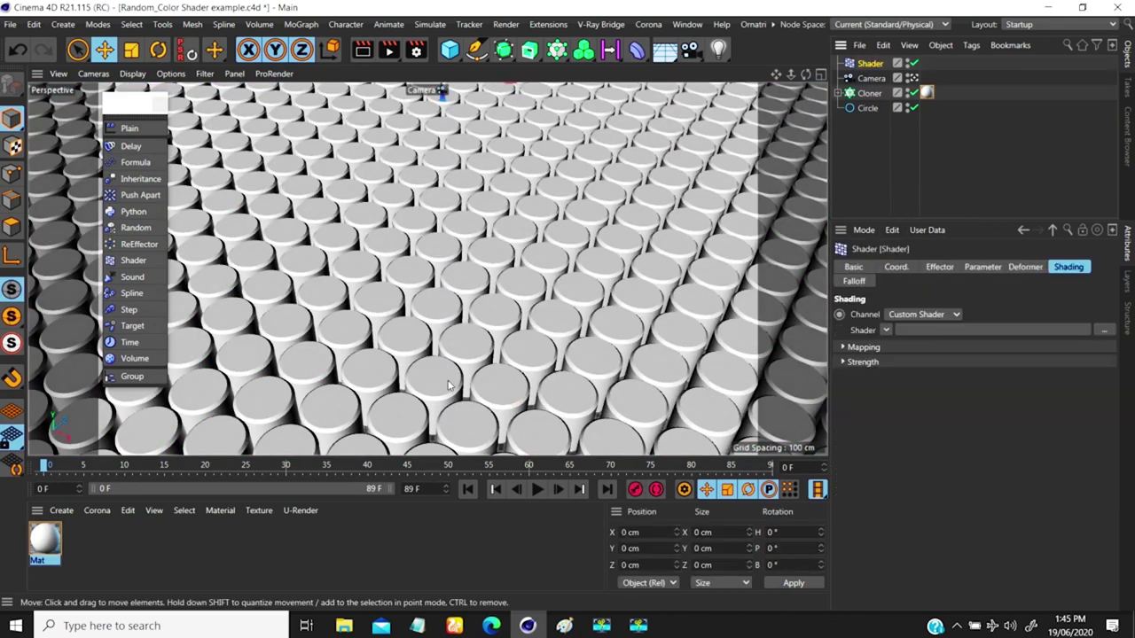
pyautogui.click(845, 150)
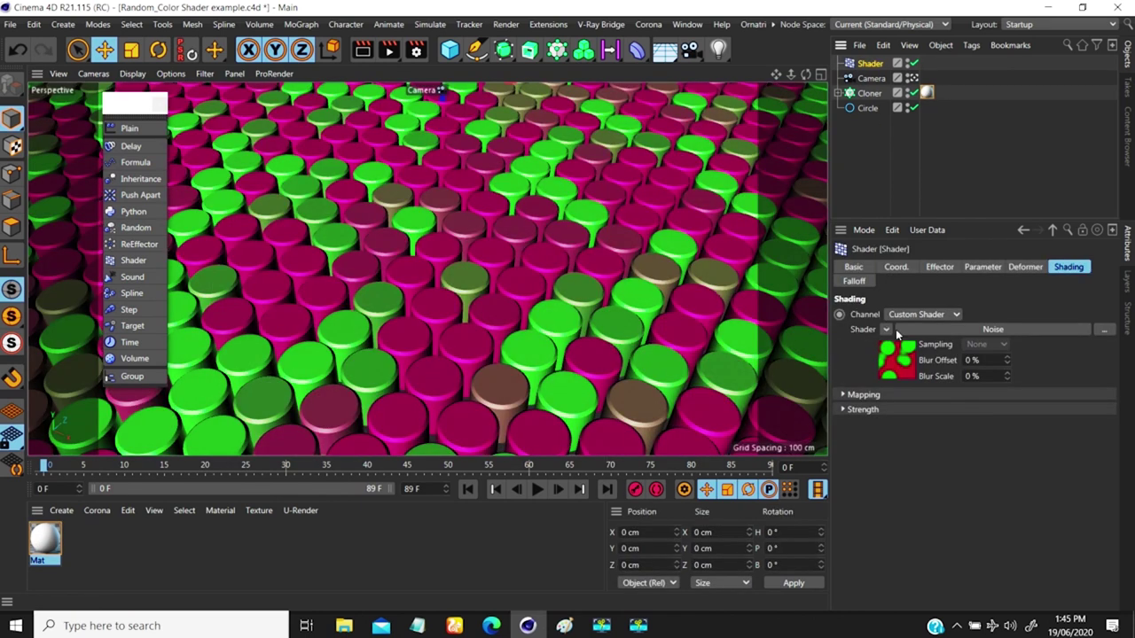
# - Copy the Shader effector's Noise shader and clear it from the custom shader slot
pyautogui.click(896, 329)
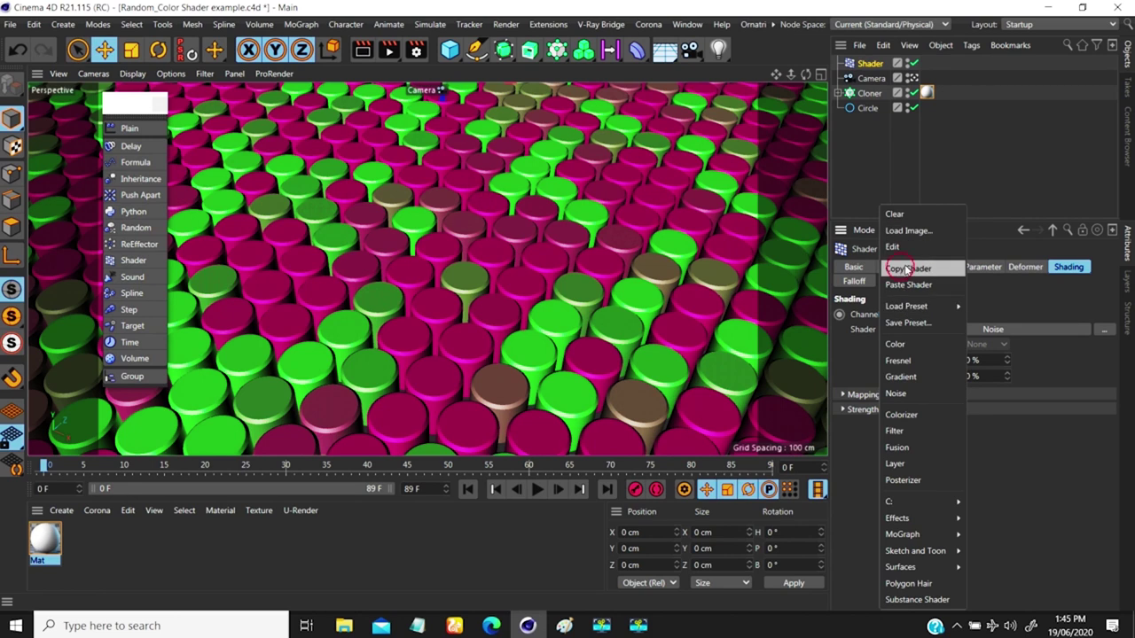
pyautogui.click(906, 268)
pyautogui.click(885, 329)
pyautogui.click(895, 214)
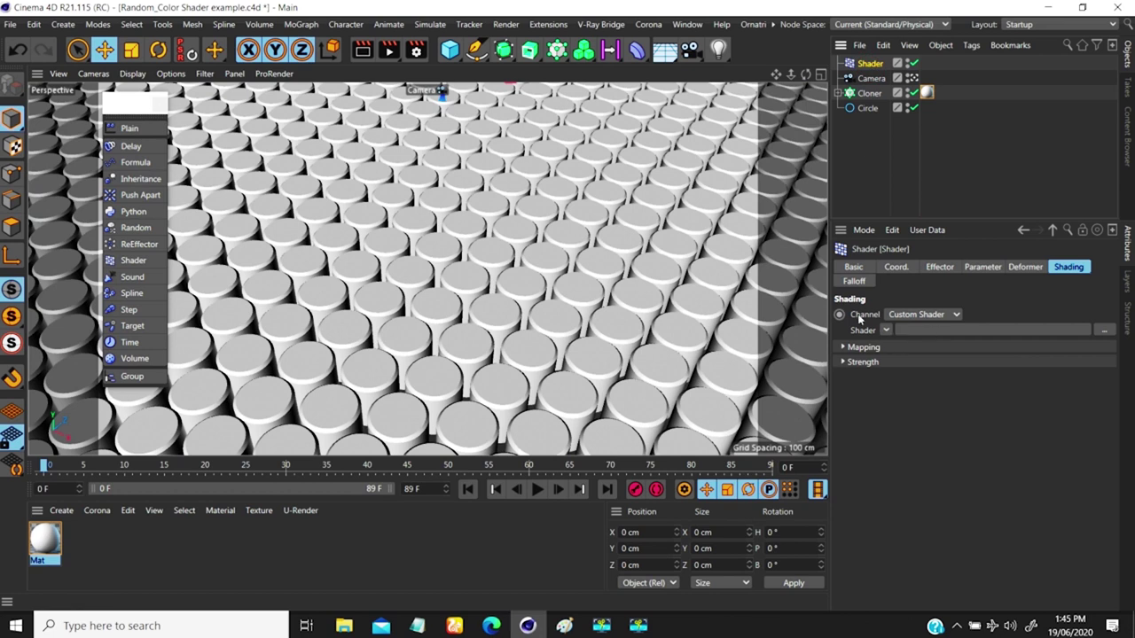
# - Set the Shader effector's shading channel to Color
pyautogui.click(925, 315)
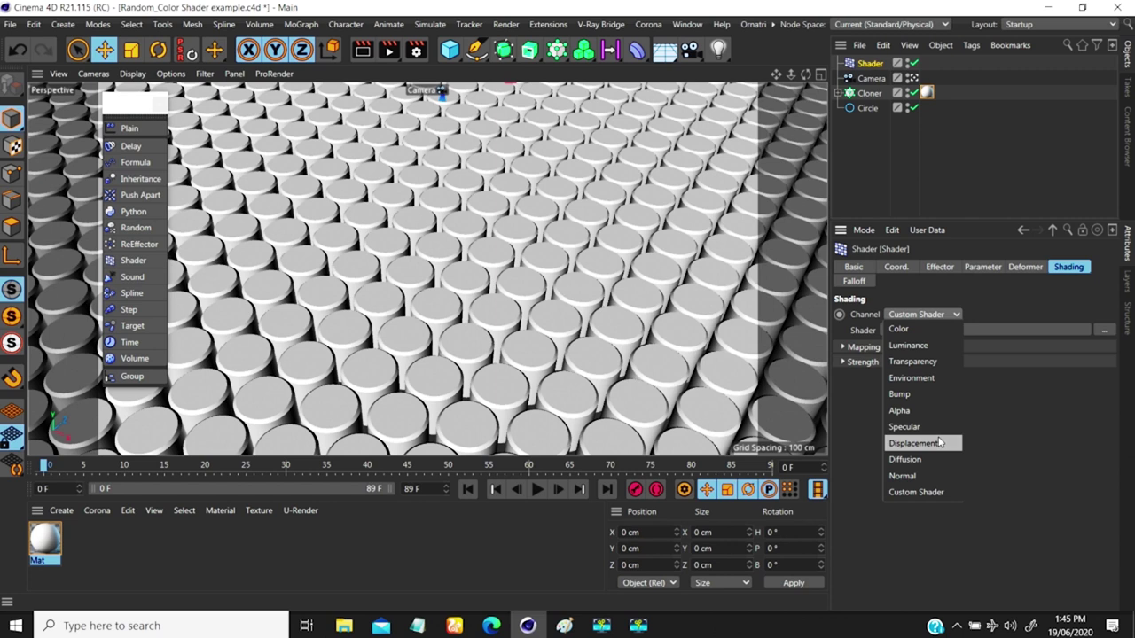
pyautogui.click(903, 332)
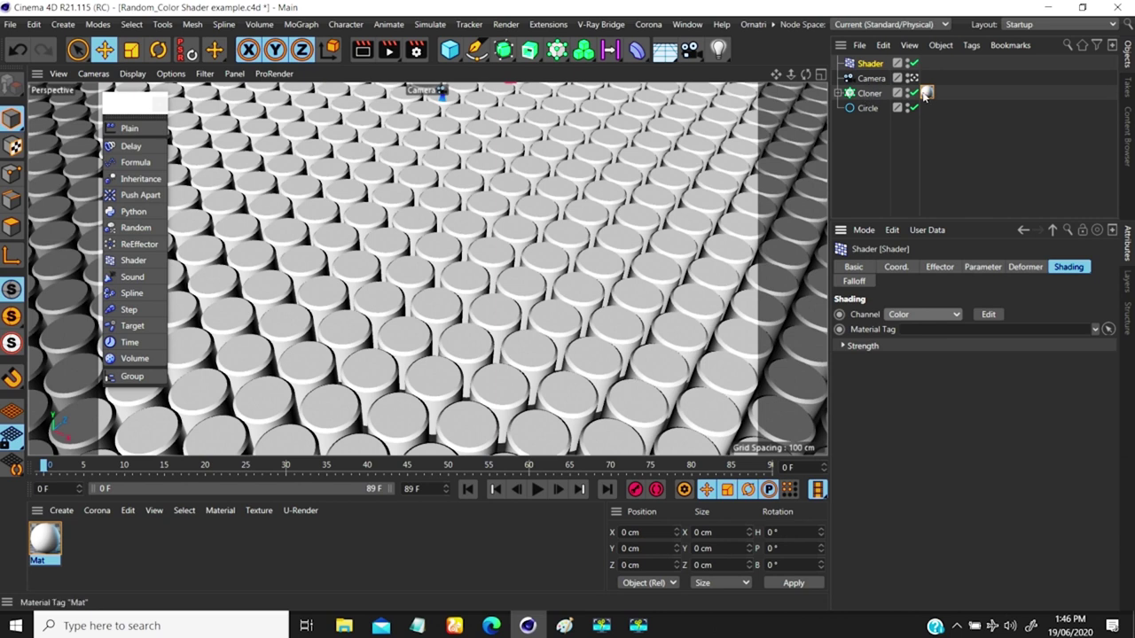
# - Link the Cloner's material tag to the Shader effector's shading Material Tag field
pyautogui.moveTo(925, 95); pyautogui.dragTo(946, 122)
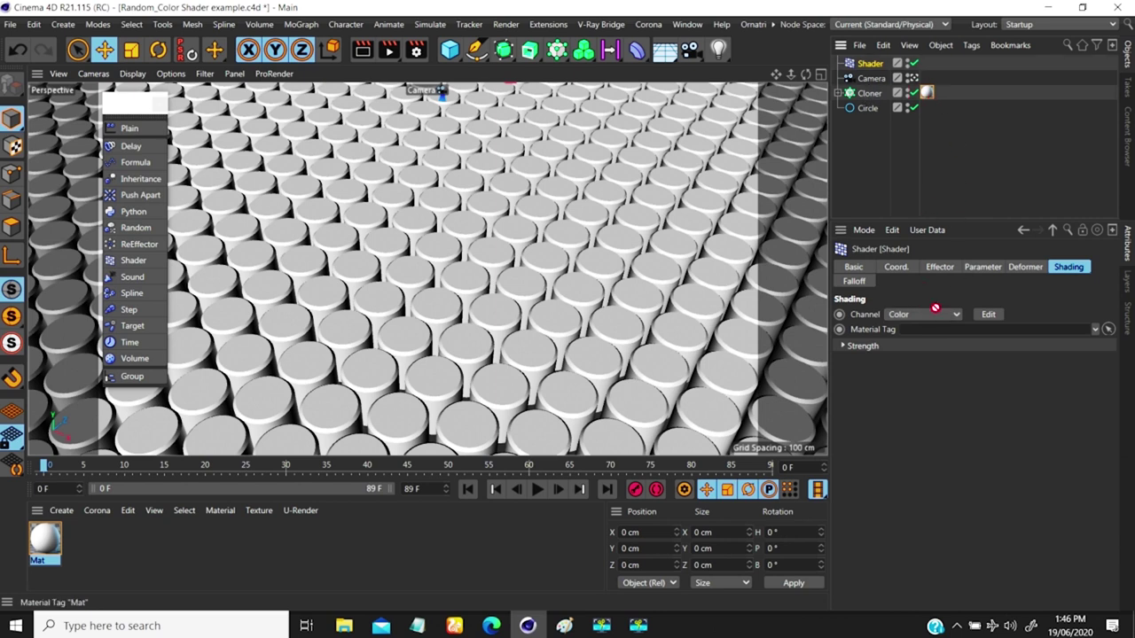
pyautogui.moveTo(929, 334); pyautogui.dragTo(929, 334)
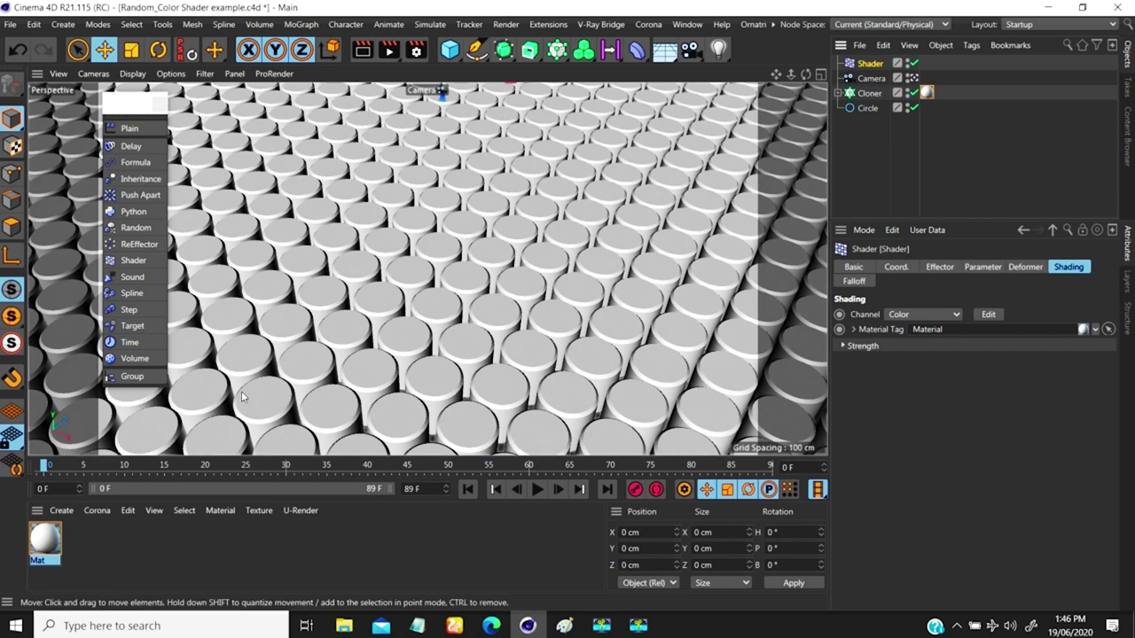
# - Check the material's Color Shader channel against the Shader effector's shading channel, keeping both on Color
pyautogui.doubleClick(44, 536)
pyautogui.click(251, 227)
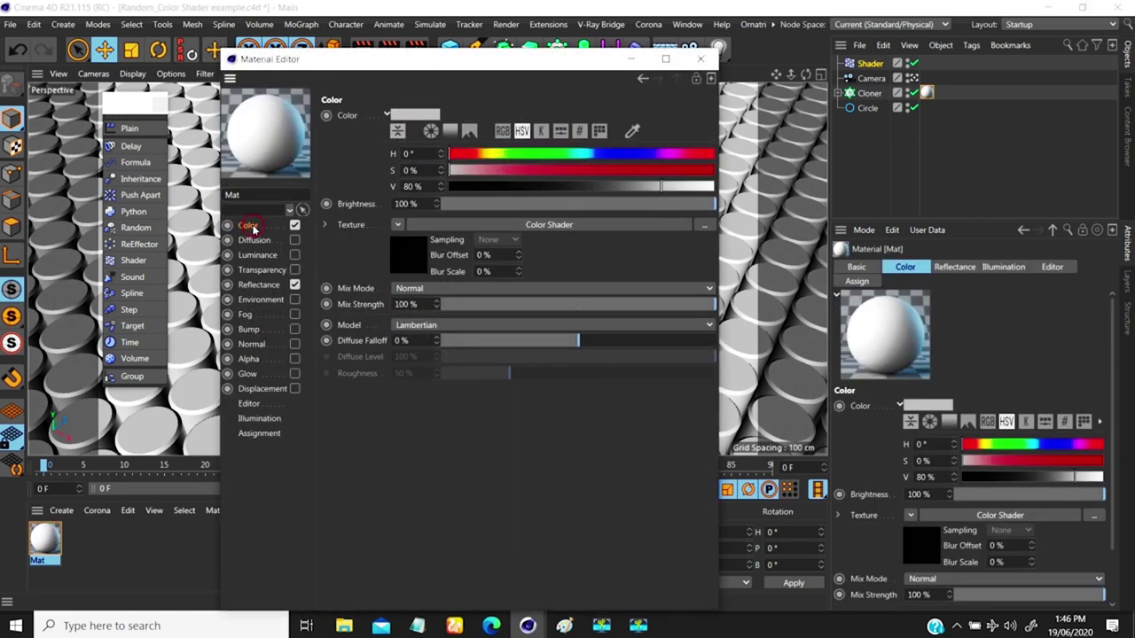
pyautogui.moveTo(426, 58); pyautogui.dragTo(599, 84)
pyautogui.click(577, 280)
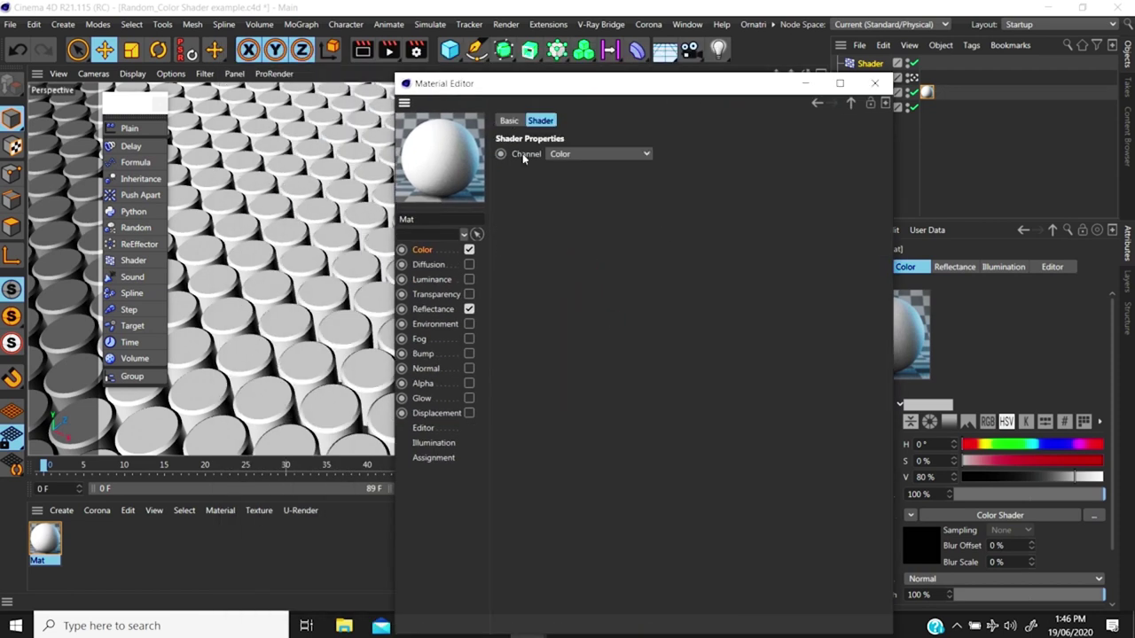
pyautogui.moveTo(658, 86); pyautogui.dragTo(660, 116)
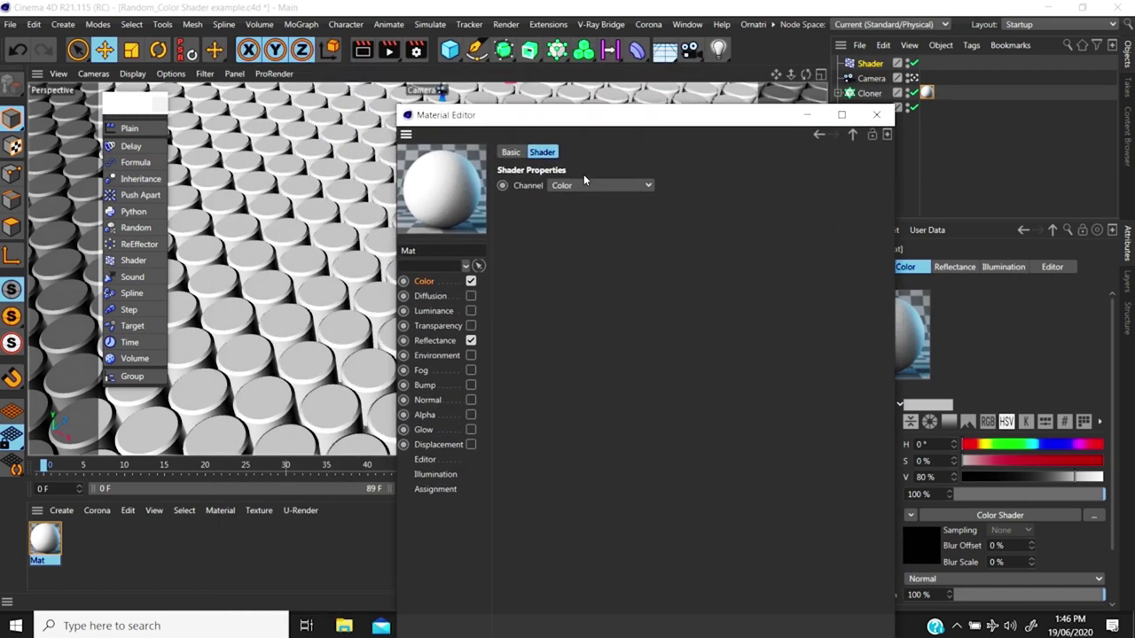
pyautogui.click(585, 185)
pyautogui.click(681, 204)
pyautogui.click(512, 153)
pyautogui.click(541, 153)
pyautogui.moveTo(705, 127); pyautogui.dragTo(485, 91)
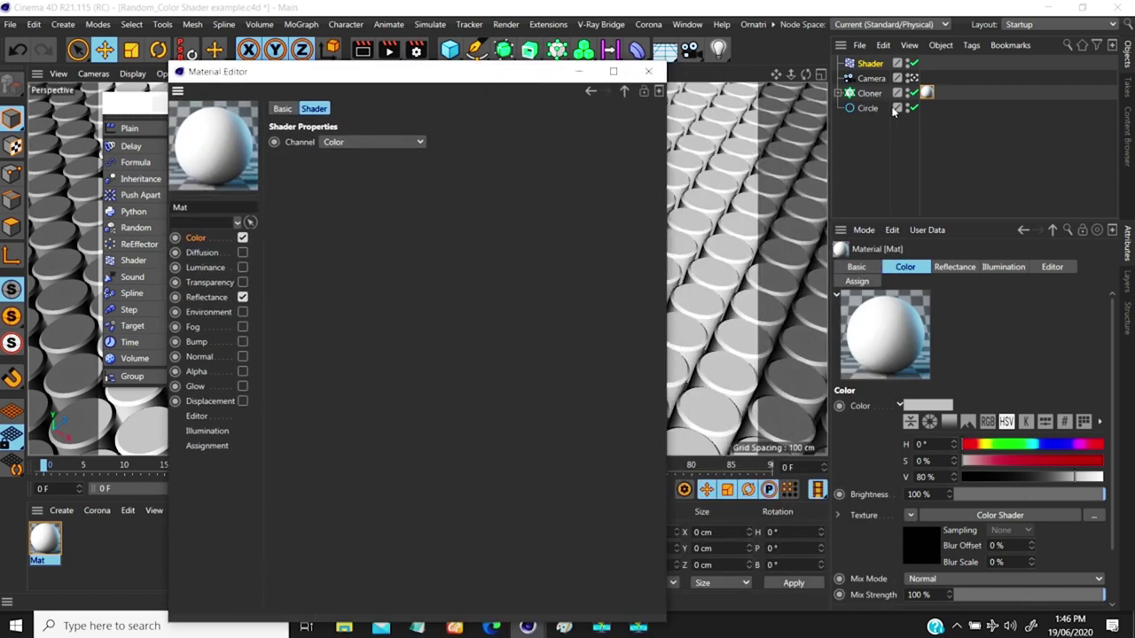
pyautogui.click(870, 63)
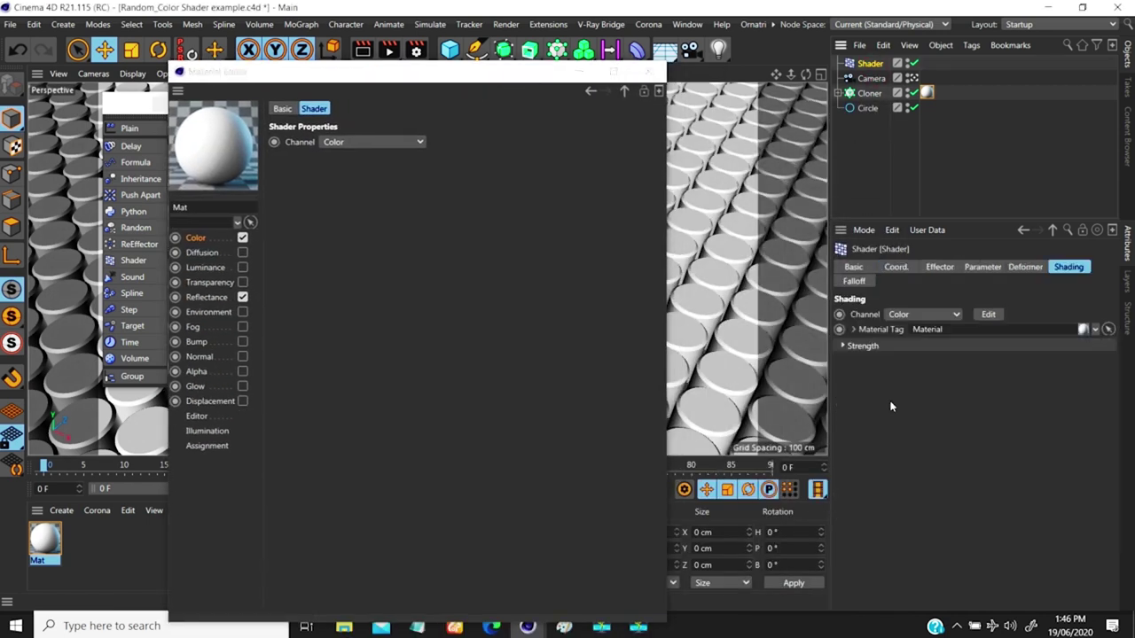
pyautogui.click(924, 315)
pyautogui.click(1027, 397)
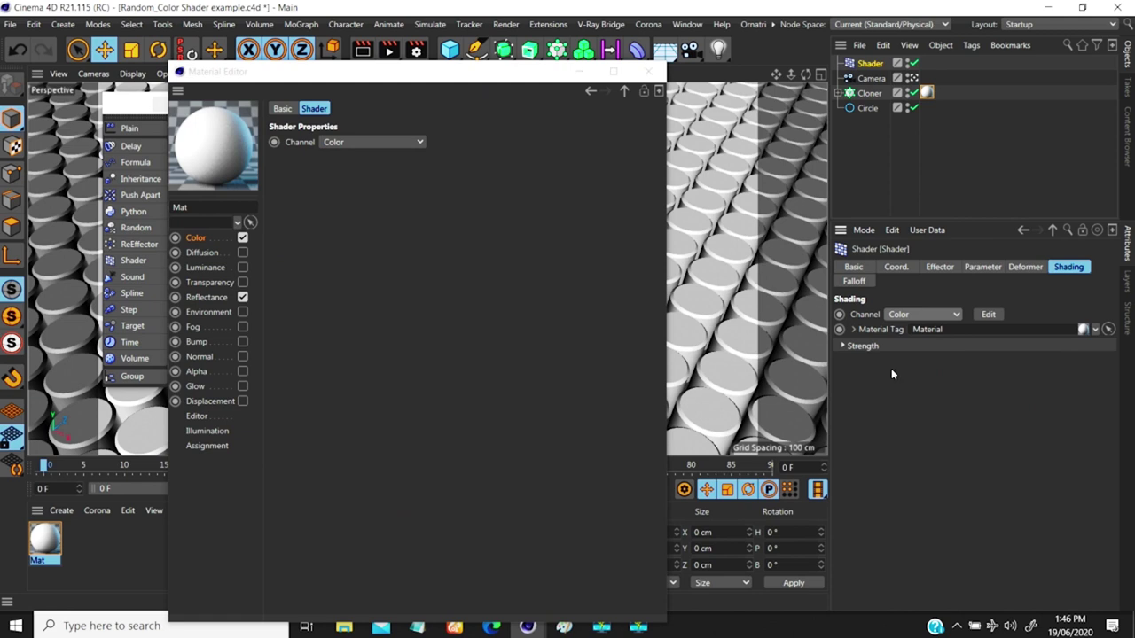
# - Move the material tag from the Cloner to the Shader effector, keeping the material's editor open
pyautogui.moveTo(528, 73); pyautogui.dragTo(603, 244)
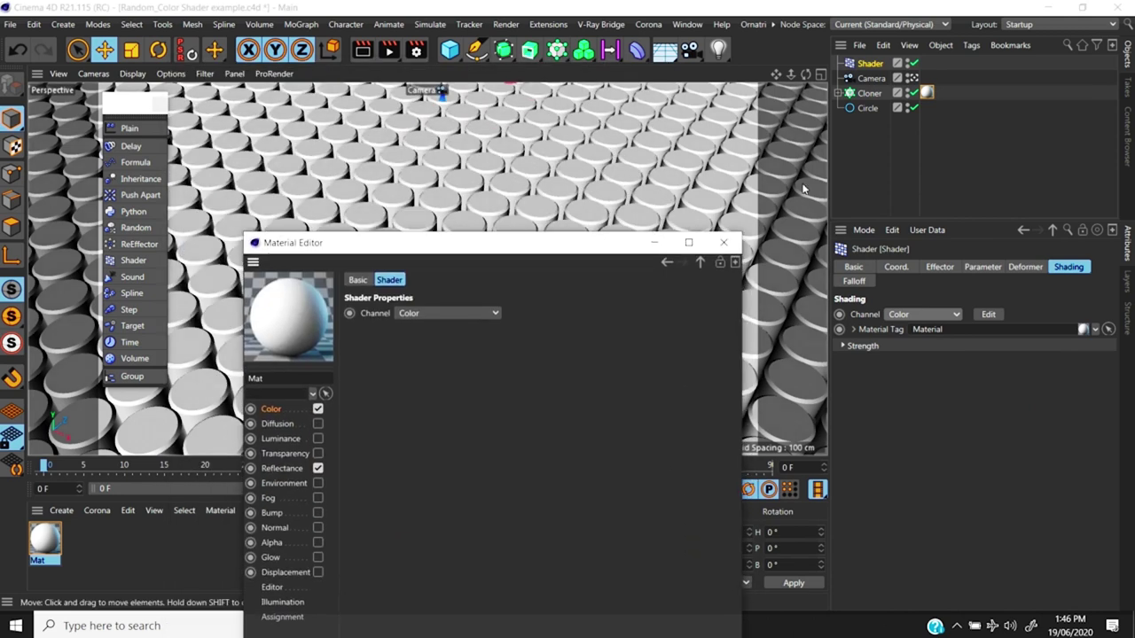
pyautogui.moveTo(488, 242); pyautogui.dragTo(505, 194)
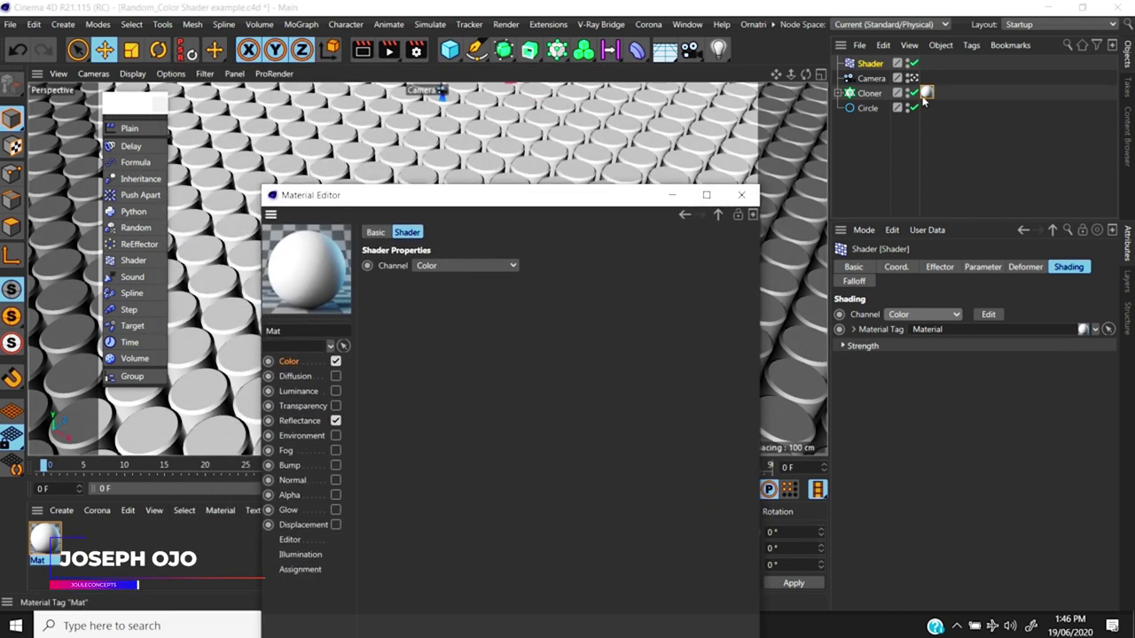
pyautogui.moveTo(924, 98); pyautogui.dragTo(927, 64)
pyautogui.moveTo(612, 194); pyautogui.dragTo(621, 130)
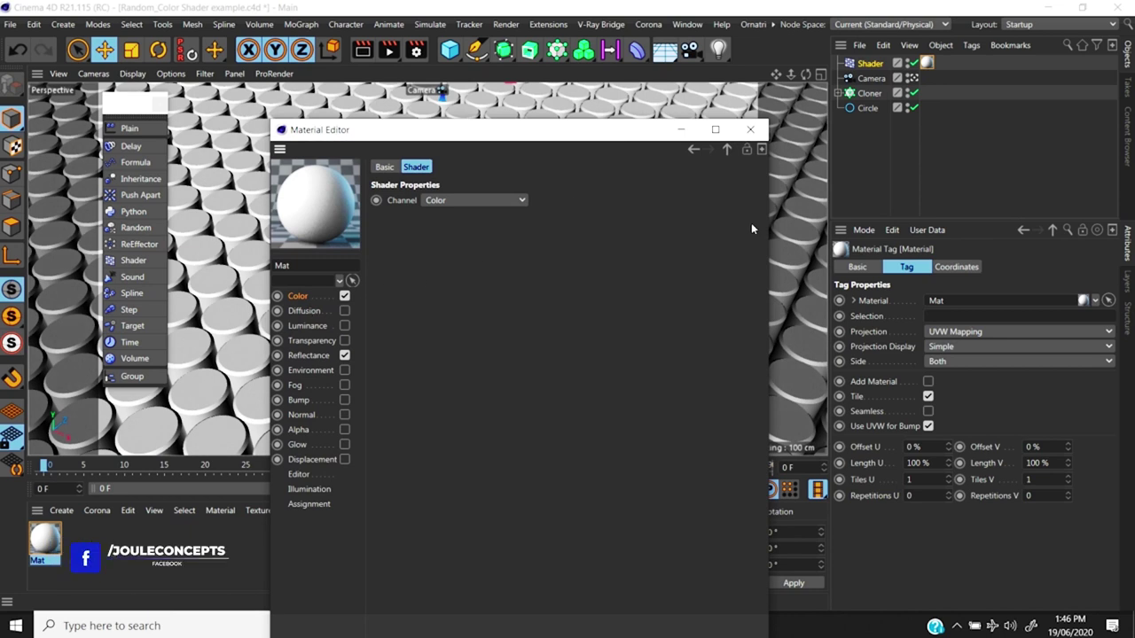
# - Try Diffusion as the Shader effector's shading channel
pyautogui.click(869, 63)
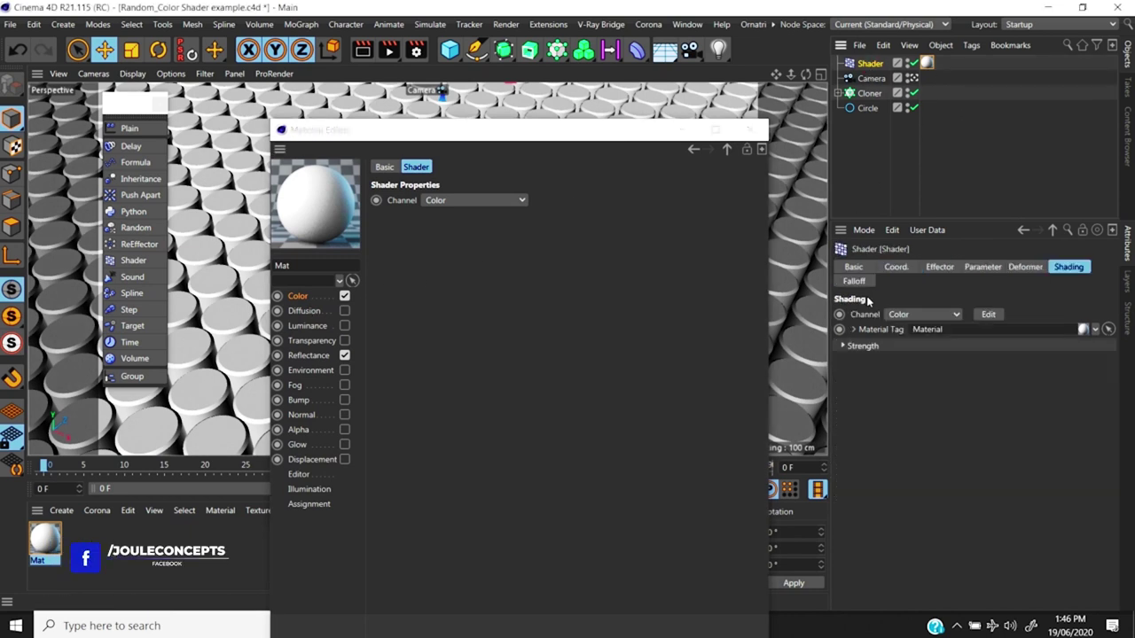
pyautogui.click(917, 315)
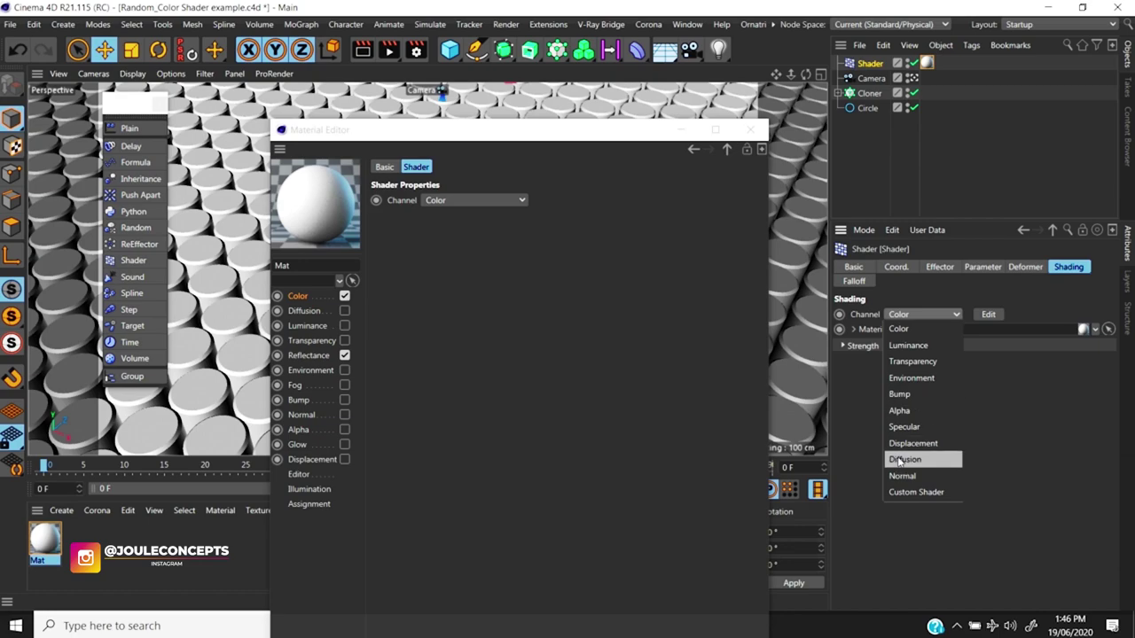
pyautogui.click(900, 459)
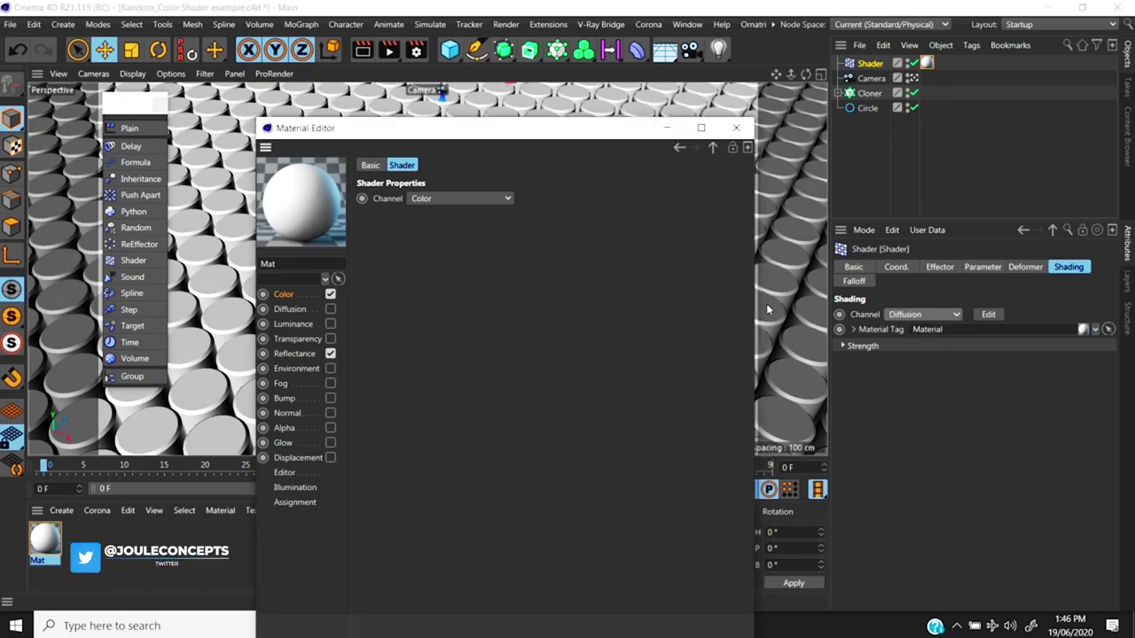
# - Copy the material's Color Shader from the Color channel into the Diffusion texture and enable Diffusion
pyautogui.click(286, 296)
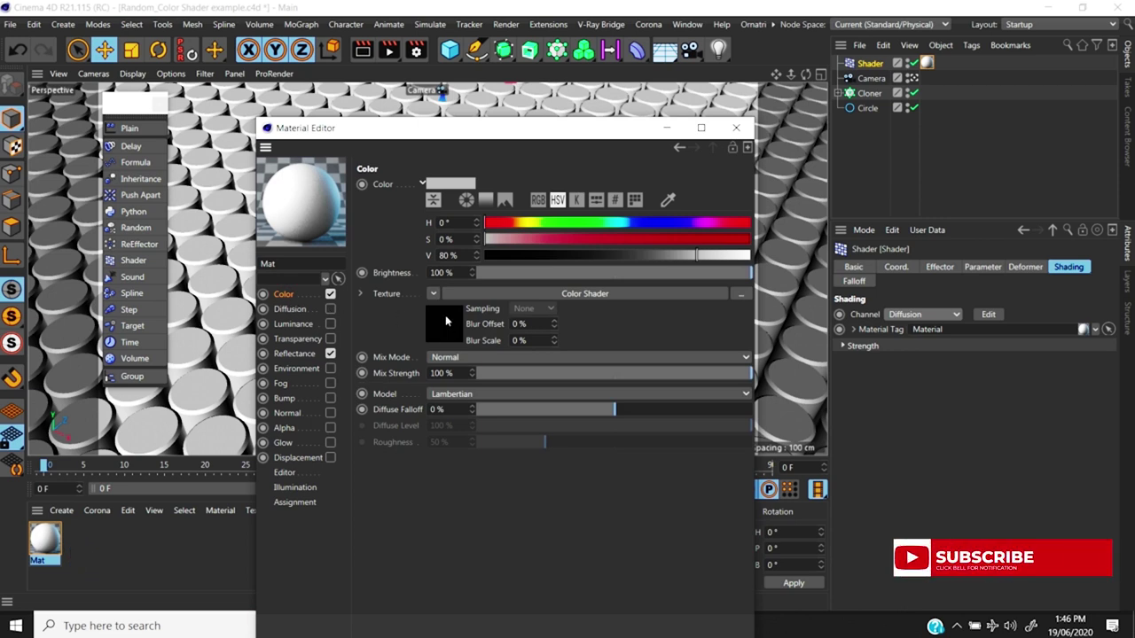
pyautogui.moveTo(446, 321); pyautogui.dragTo(406, 309)
pyautogui.moveTo(301, 308); pyautogui.dragTo(385, 295)
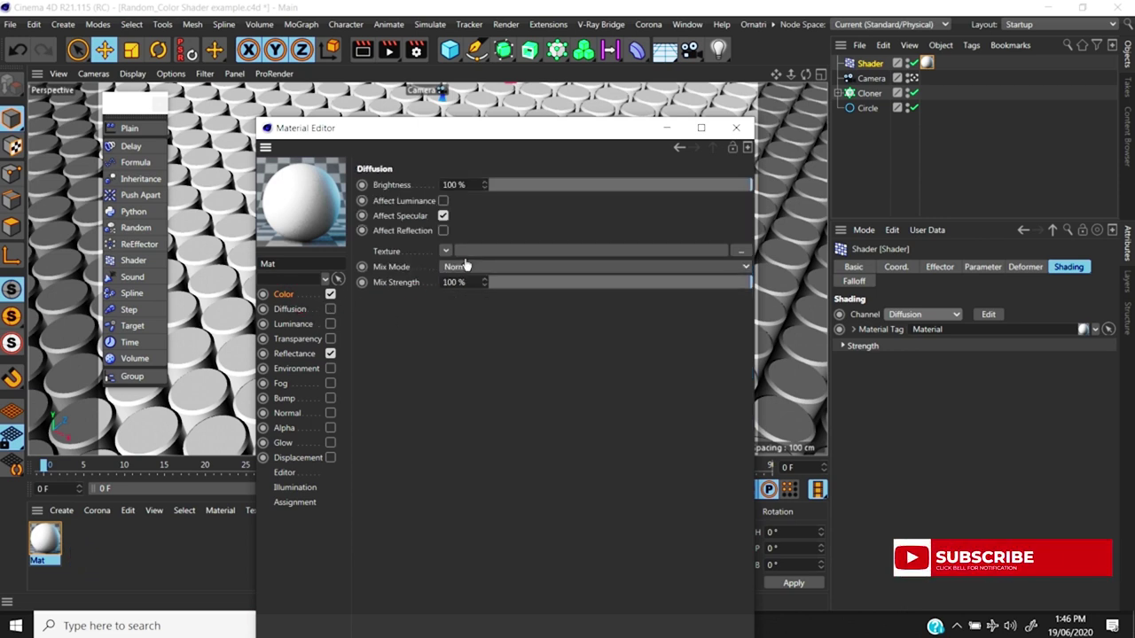
pyautogui.moveTo(465, 265); pyautogui.dragTo(462, 257)
pyautogui.click(330, 309)
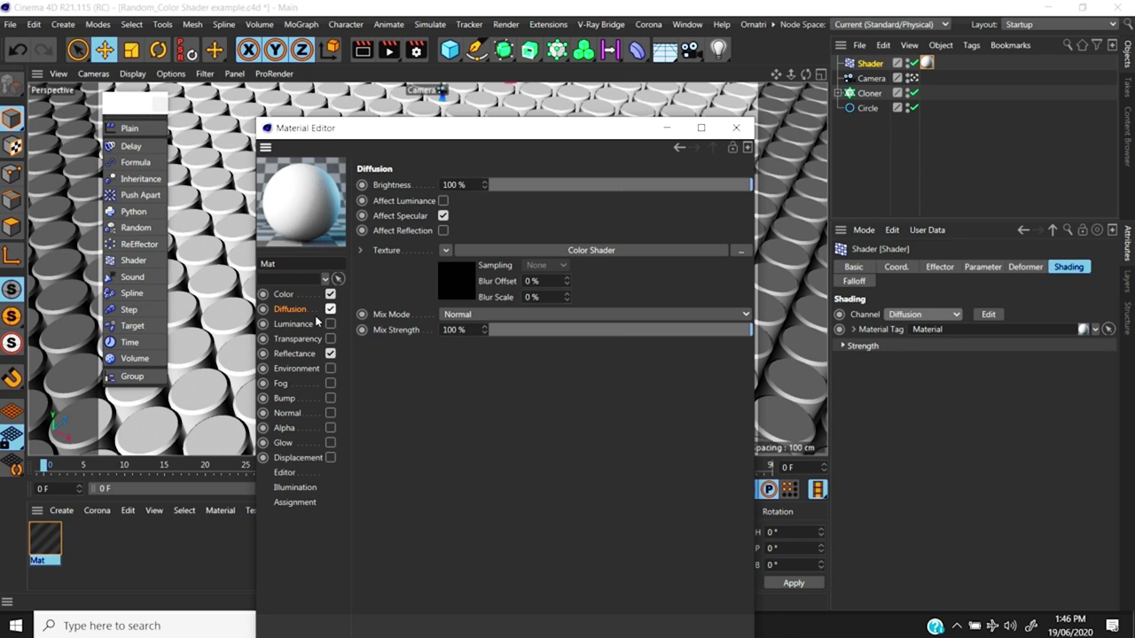
# - Replace the Color Shader in the material's Color channel with the copied Noise shader and close the editor
pyautogui.click(285, 294)
pyautogui.click(433, 294)
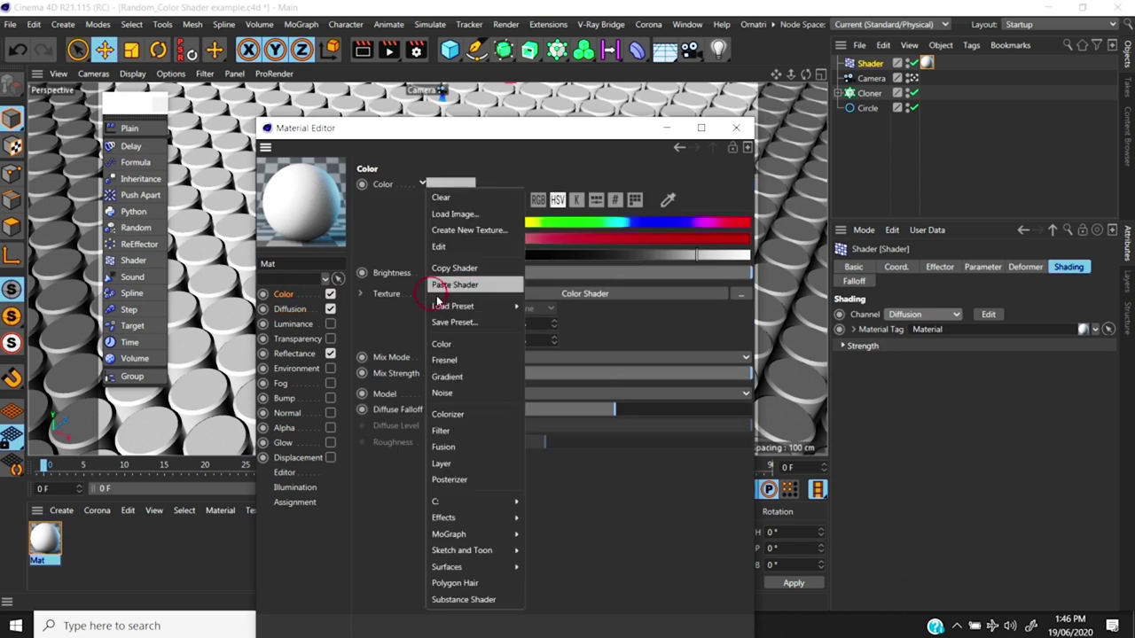
pyautogui.click(439, 193)
pyautogui.click(434, 293)
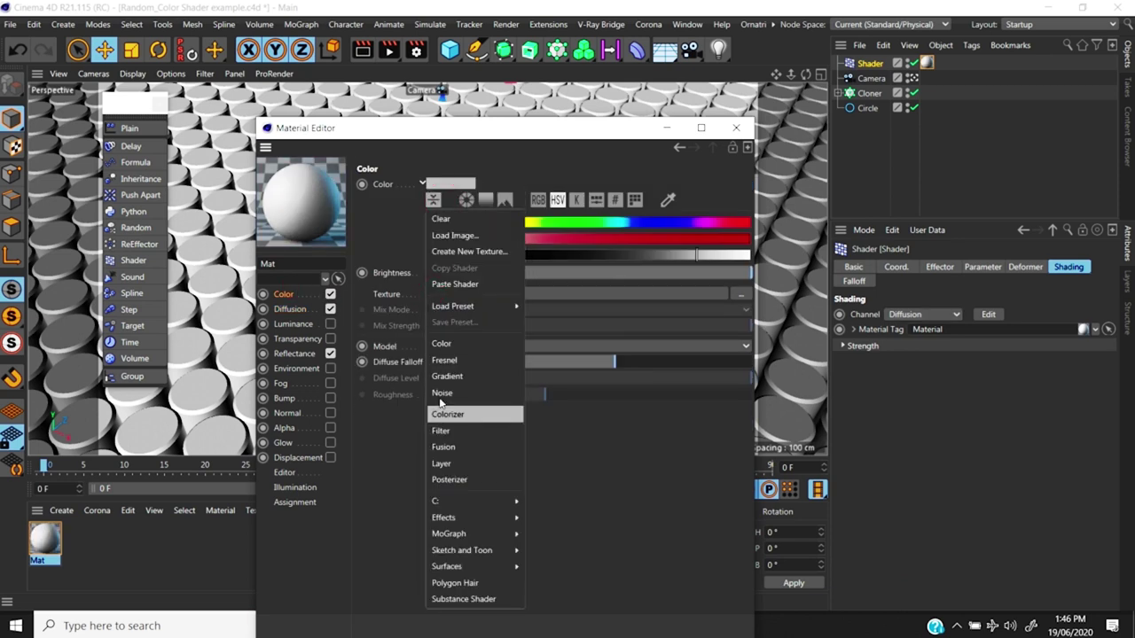
pyautogui.click(453, 284)
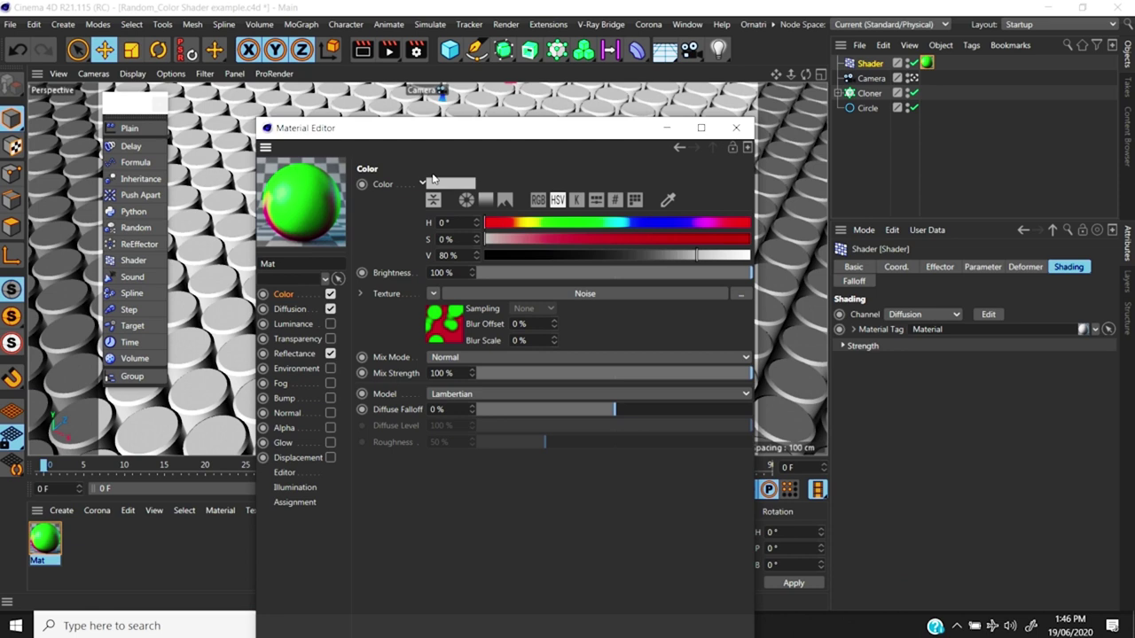
pyautogui.moveTo(512, 142); pyautogui.dragTo(347, 107)
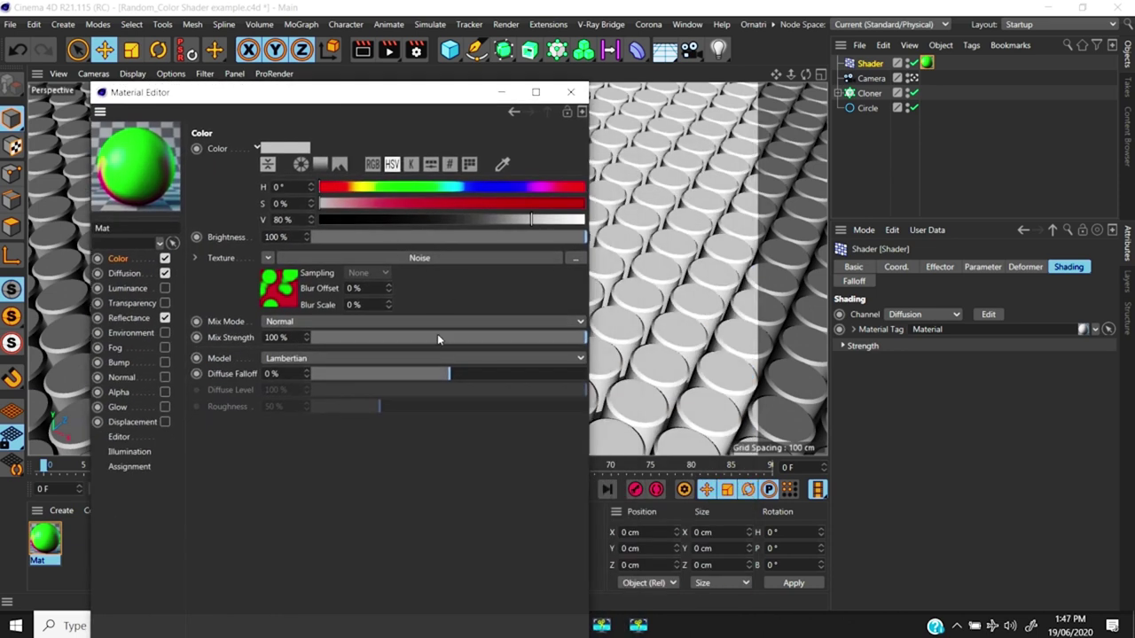
pyautogui.click(570, 93)
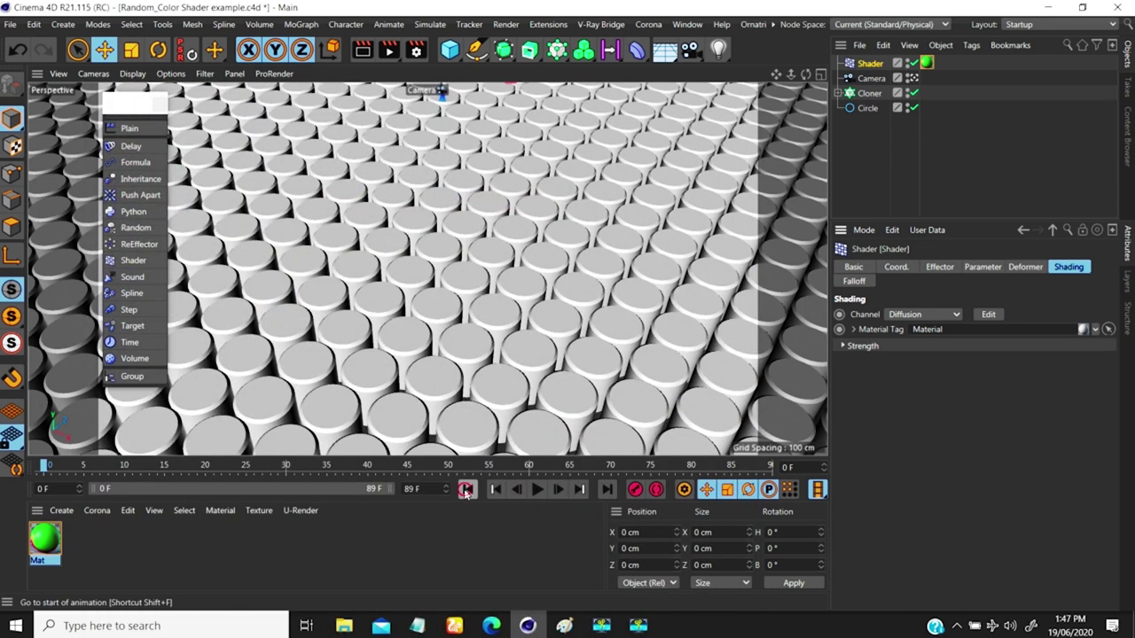
# - Preview the animation and return to its first frame
pyautogui.click(538, 489)
pyautogui.click(537, 490)
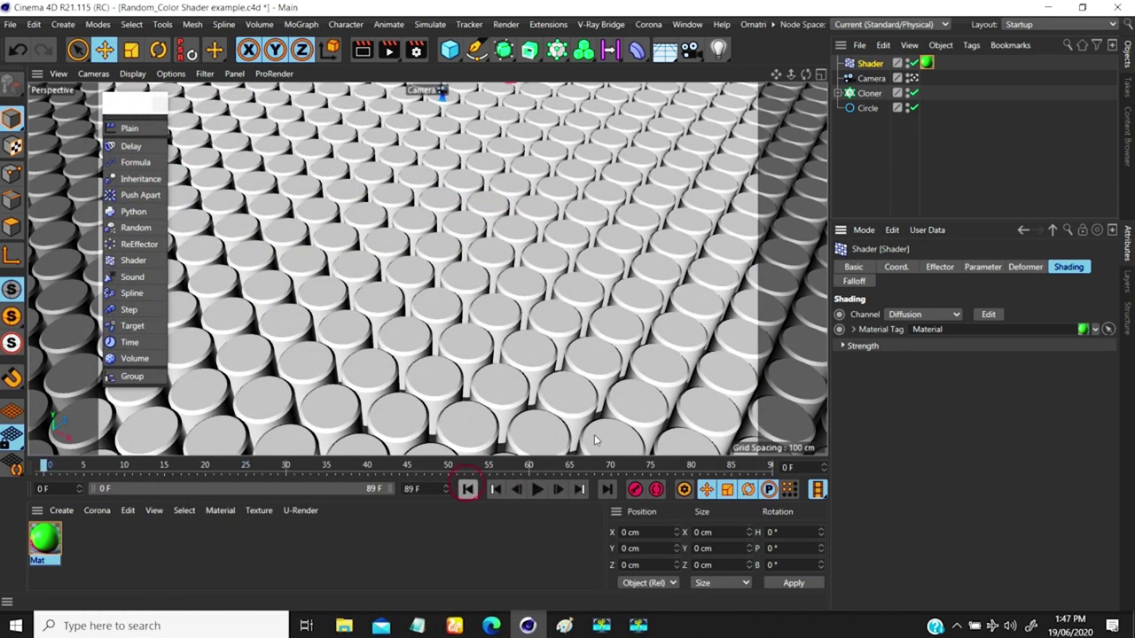
pyautogui.click(468, 490)
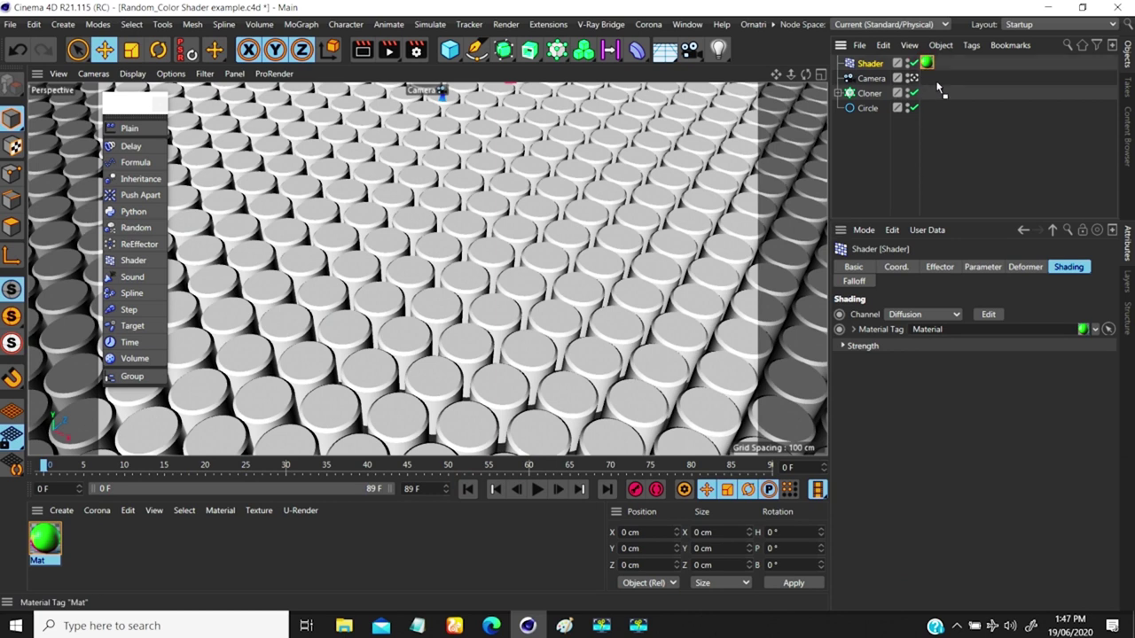
# - Try the material tag on the Cloner, play the animation, and move the tag back to the Shader effector
pyautogui.moveTo(931, 98); pyautogui.dragTo(928, 93)
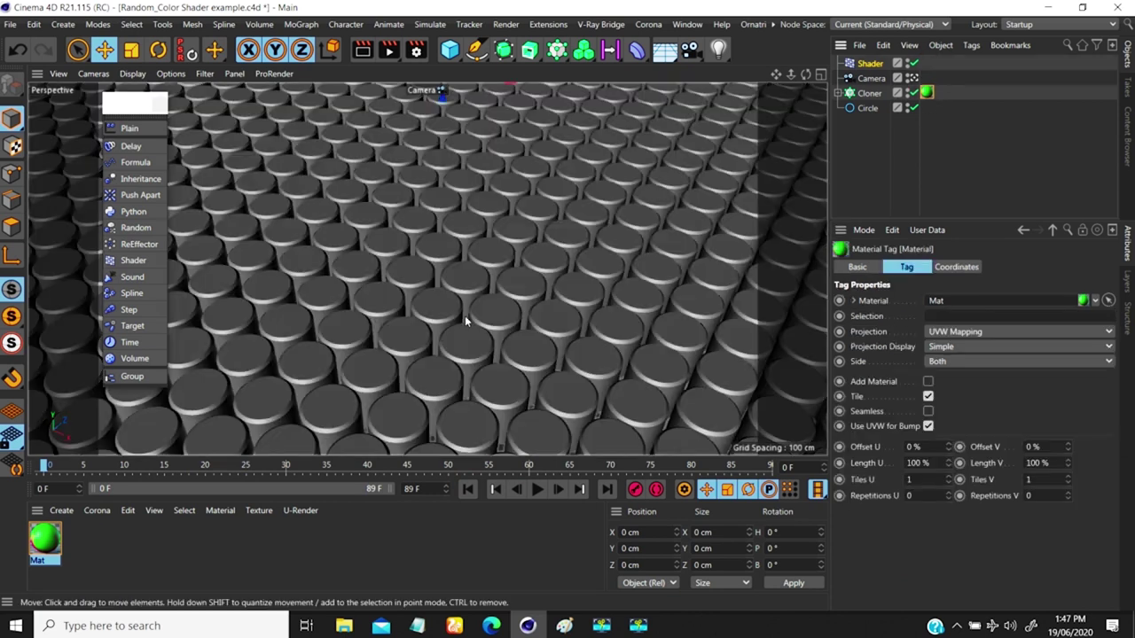
pyautogui.click(468, 489)
pyautogui.click(538, 490)
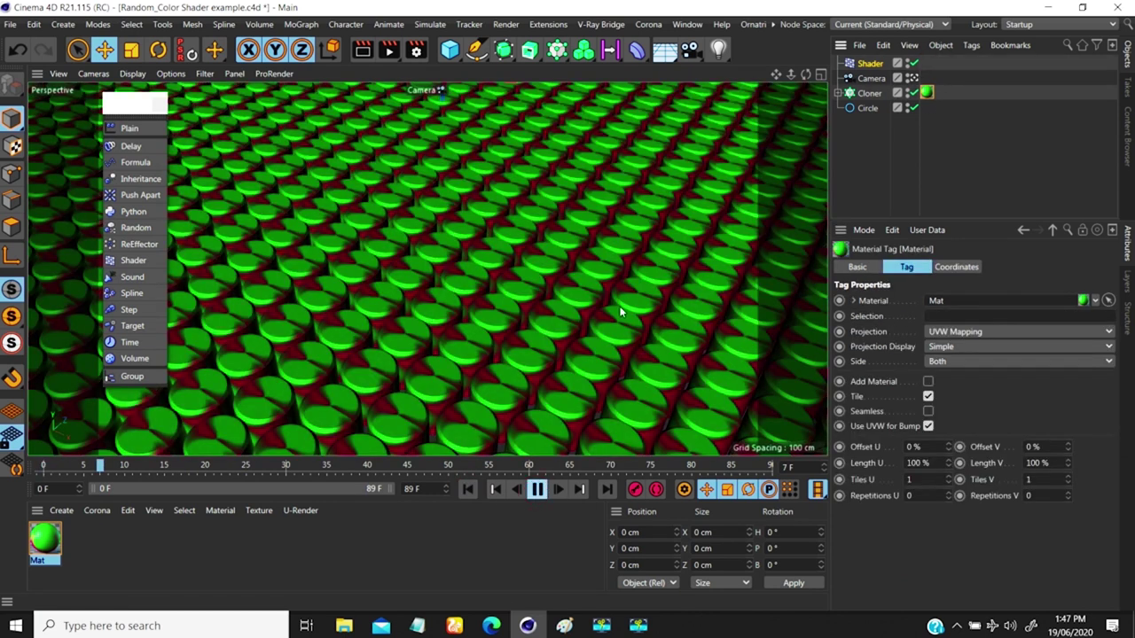
pyautogui.click(537, 490)
pyautogui.click(468, 490)
pyautogui.moveTo(927, 93); pyautogui.dragTo(926, 64)
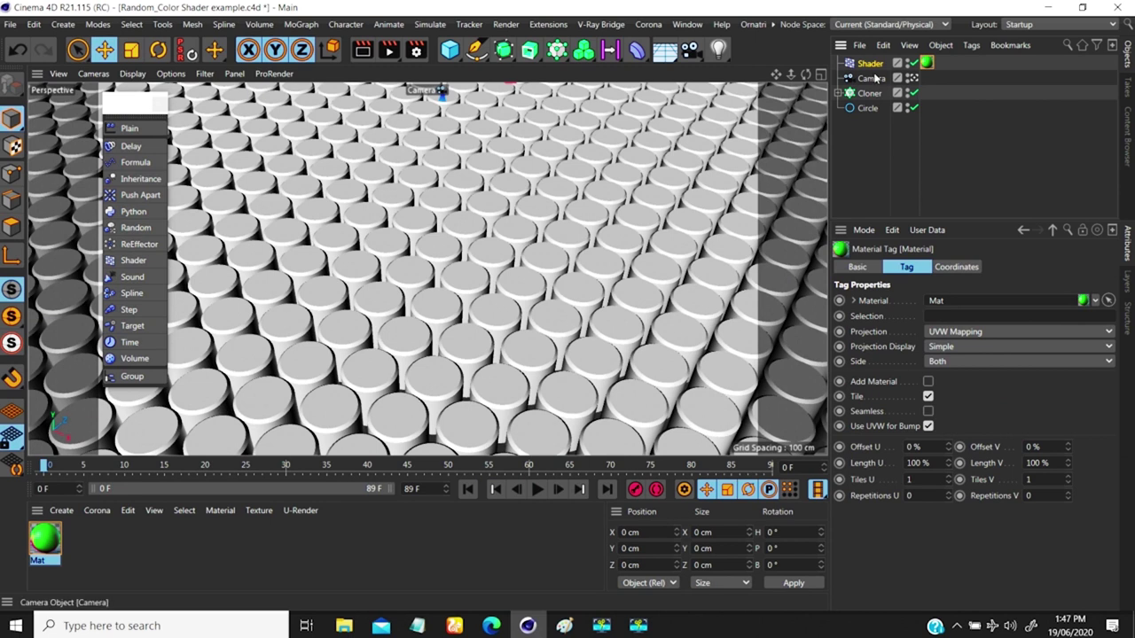
# - Set the Shader effector's shading channel to Color
pyautogui.click(870, 64)
pyautogui.click(923, 315)
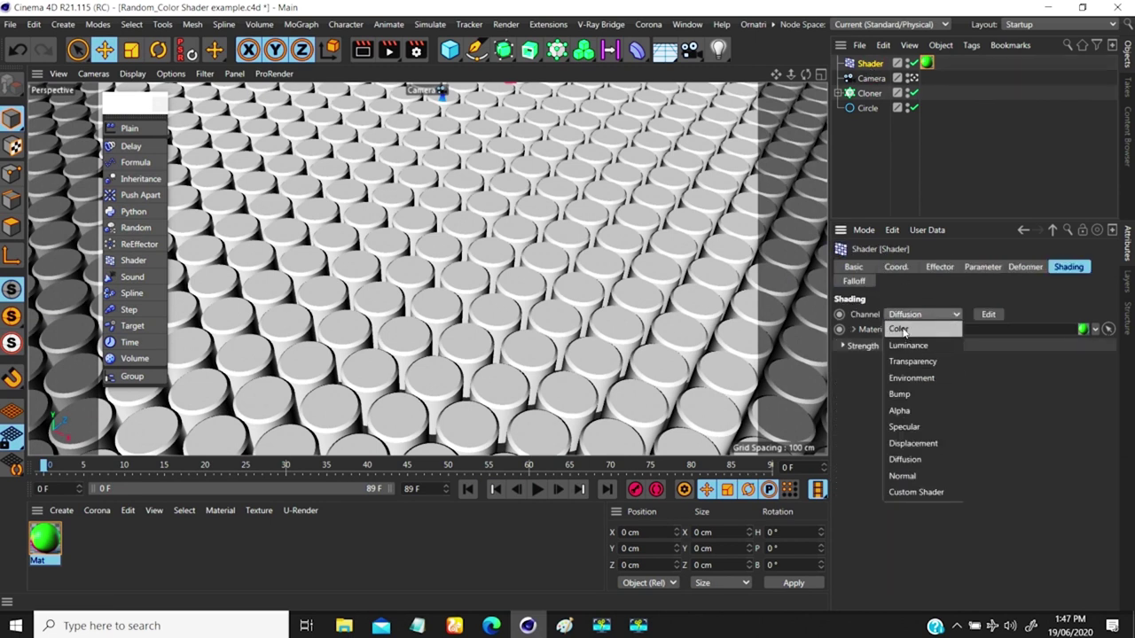
pyautogui.click(918, 329)
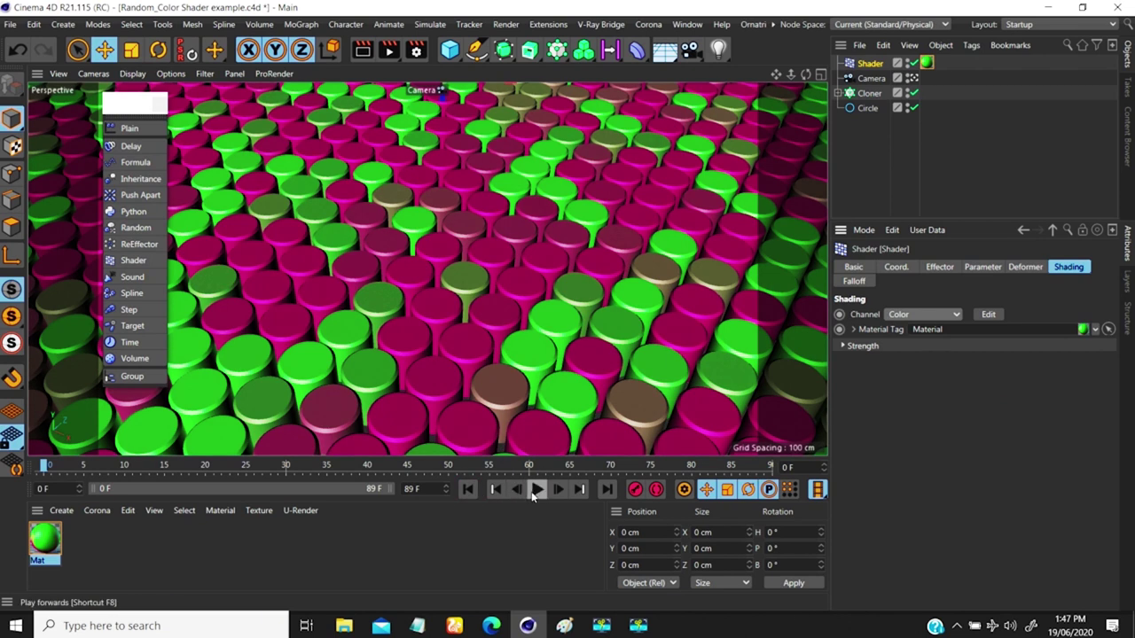
# - Clear the Color Shader from the material's Diffusion texture and close the material's editor
pyautogui.doubleClick(46, 538)
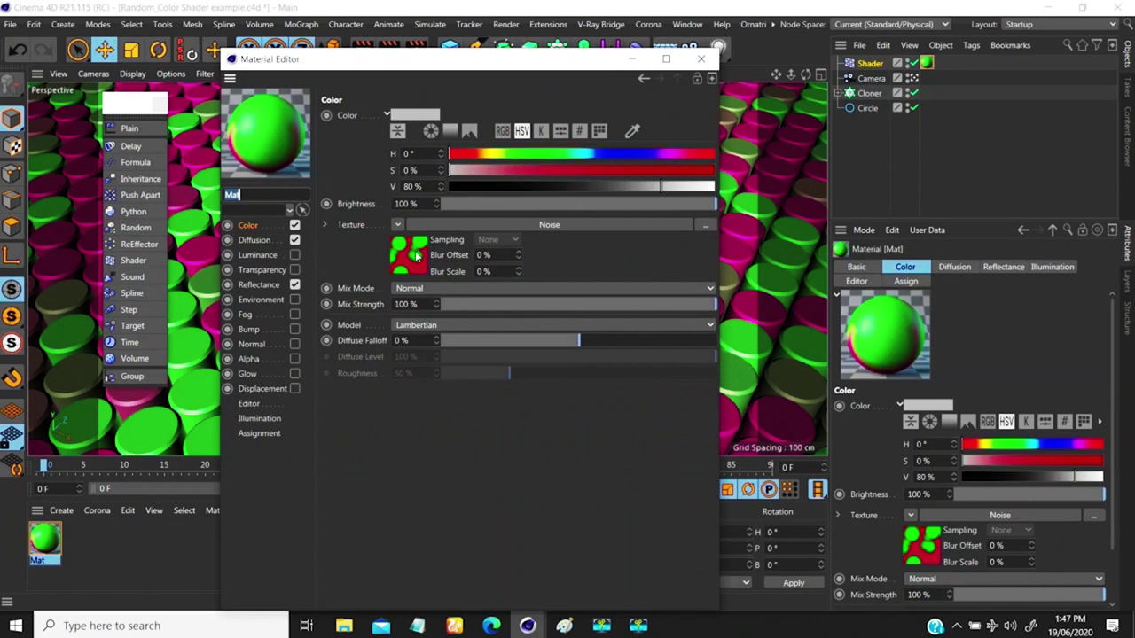
pyautogui.click(254, 241)
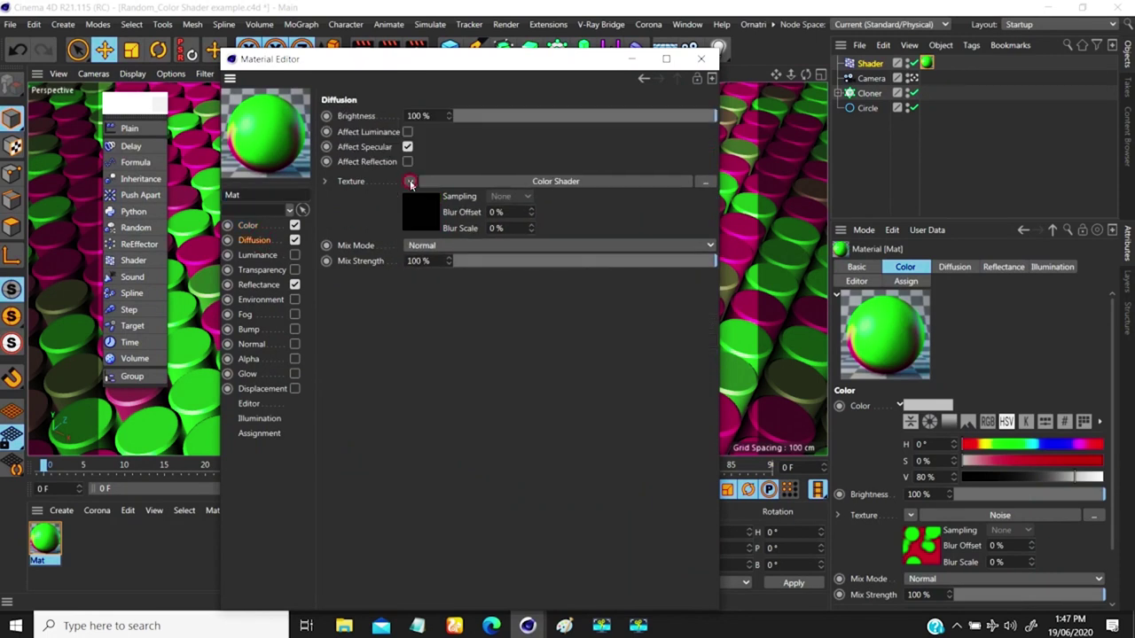
pyautogui.click(411, 183)
pyautogui.click(426, 196)
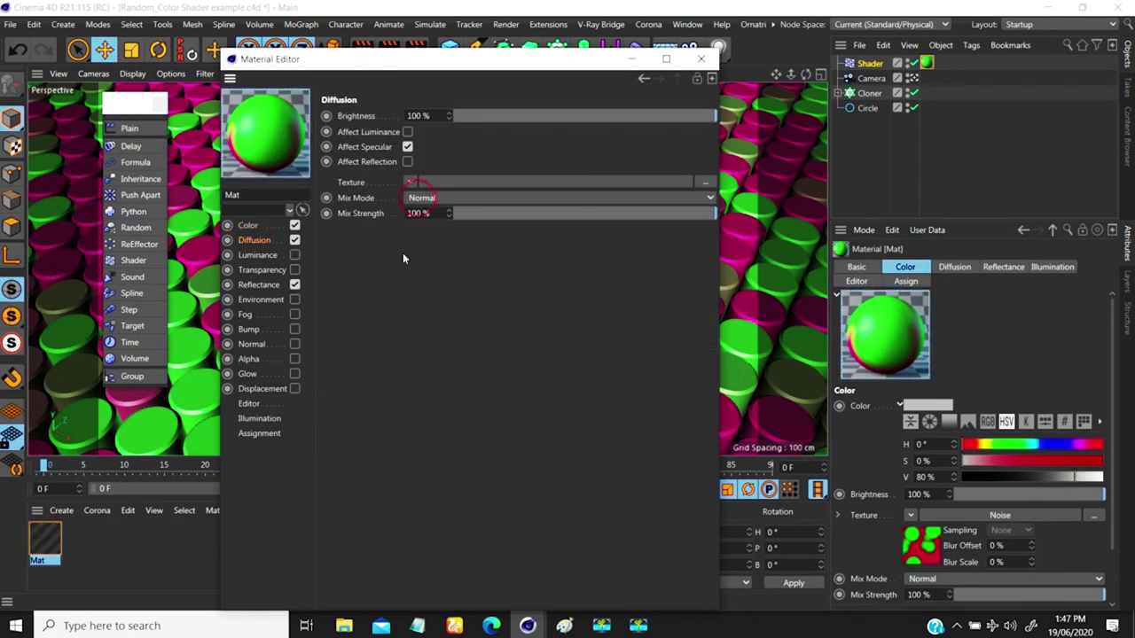
pyautogui.click(714, 62)
# - Play the animation and review the Shader effector's parameter and shading settings
pyautogui.click(537, 489)
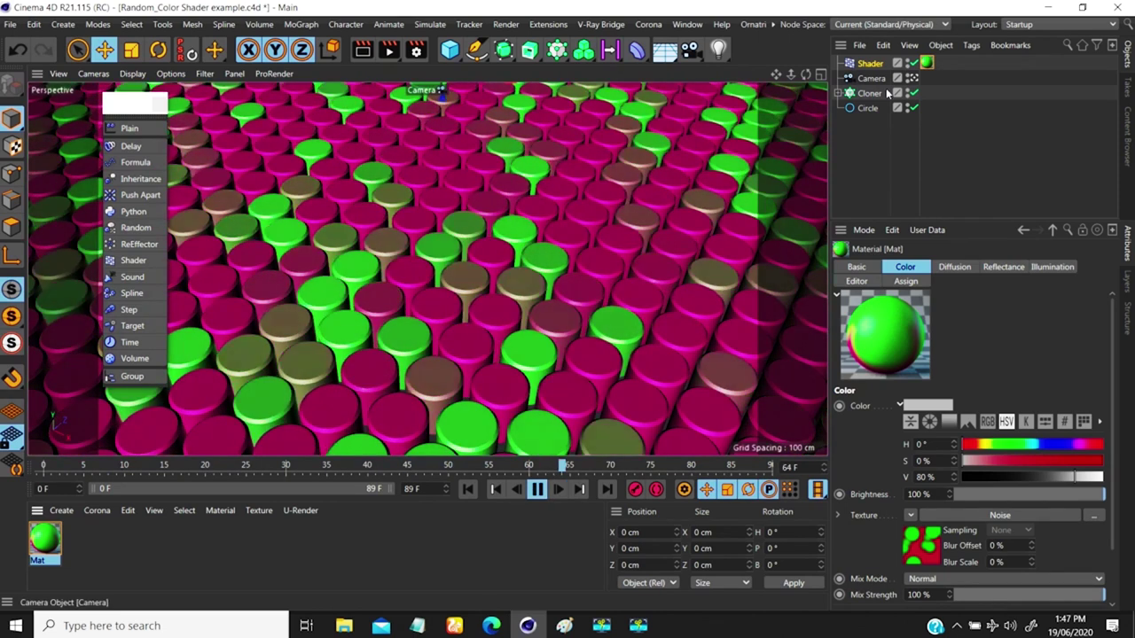
pyautogui.click(869, 63)
pyautogui.click(982, 267)
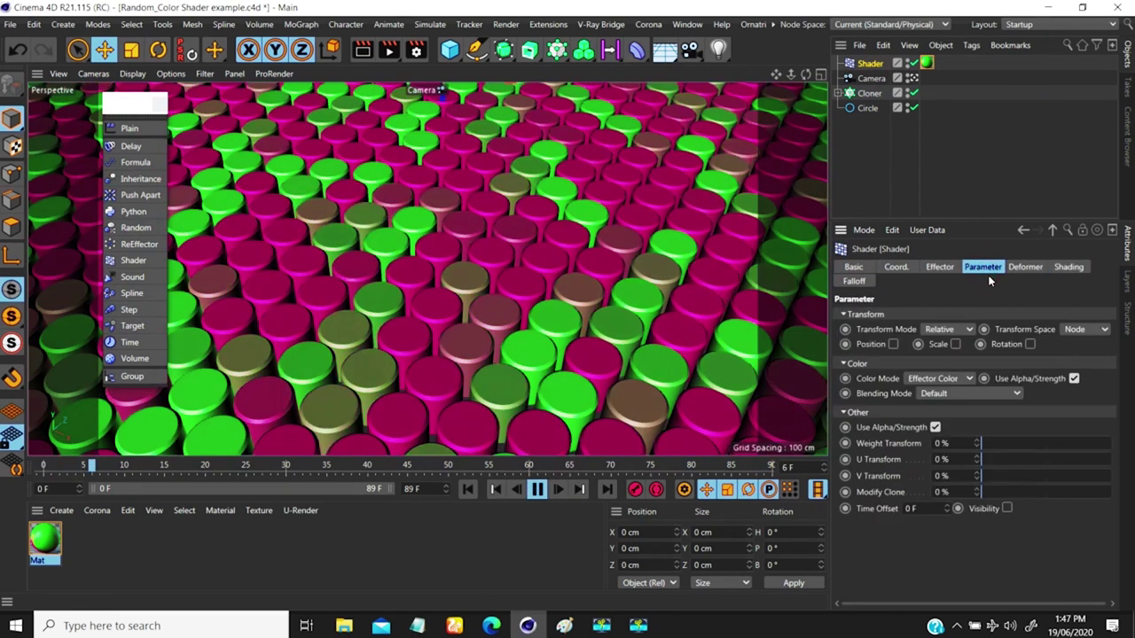
pyautogui.click(1066, 267)
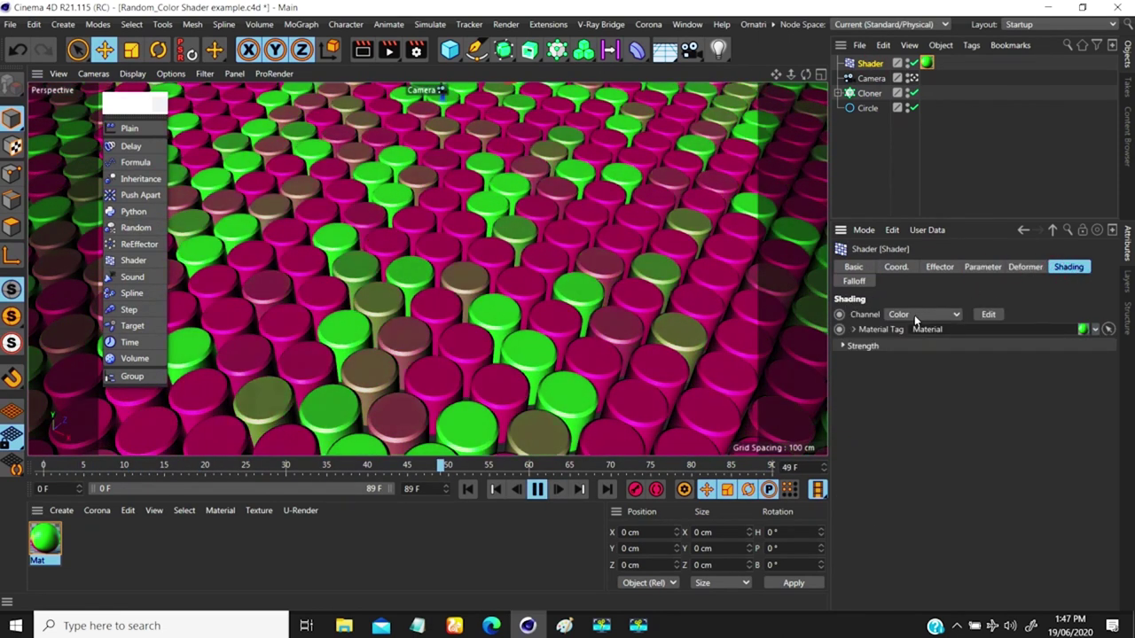
# - Try Custom Shader as the Shader effector's shading channel, and switch it back to Color
pyautogui.click(918, 315)
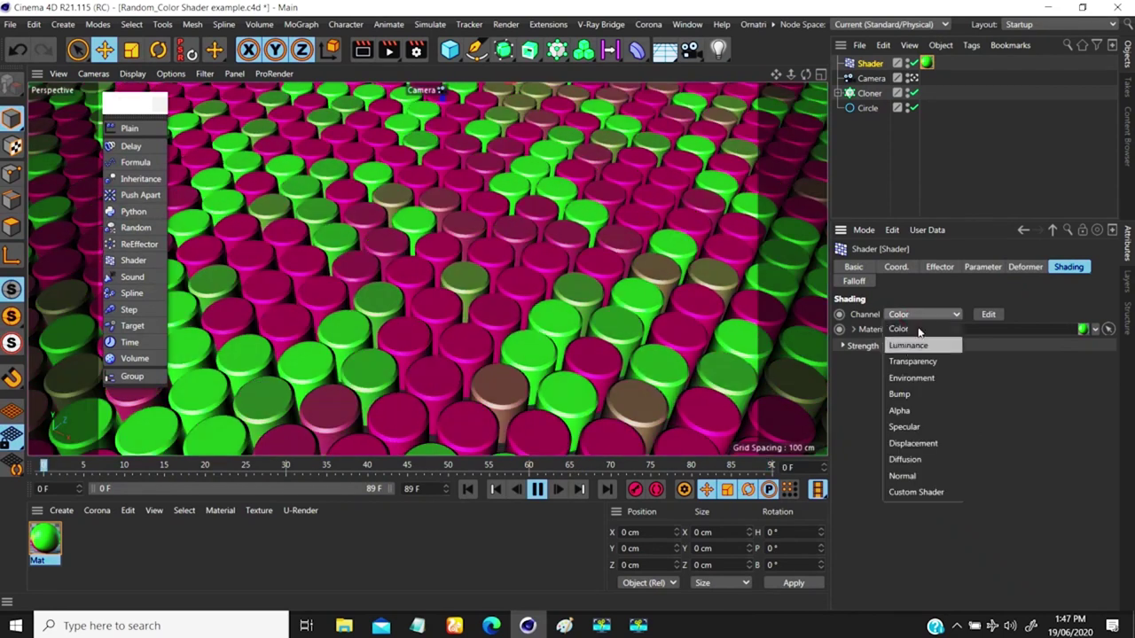
pyautogui.click(892, 493)
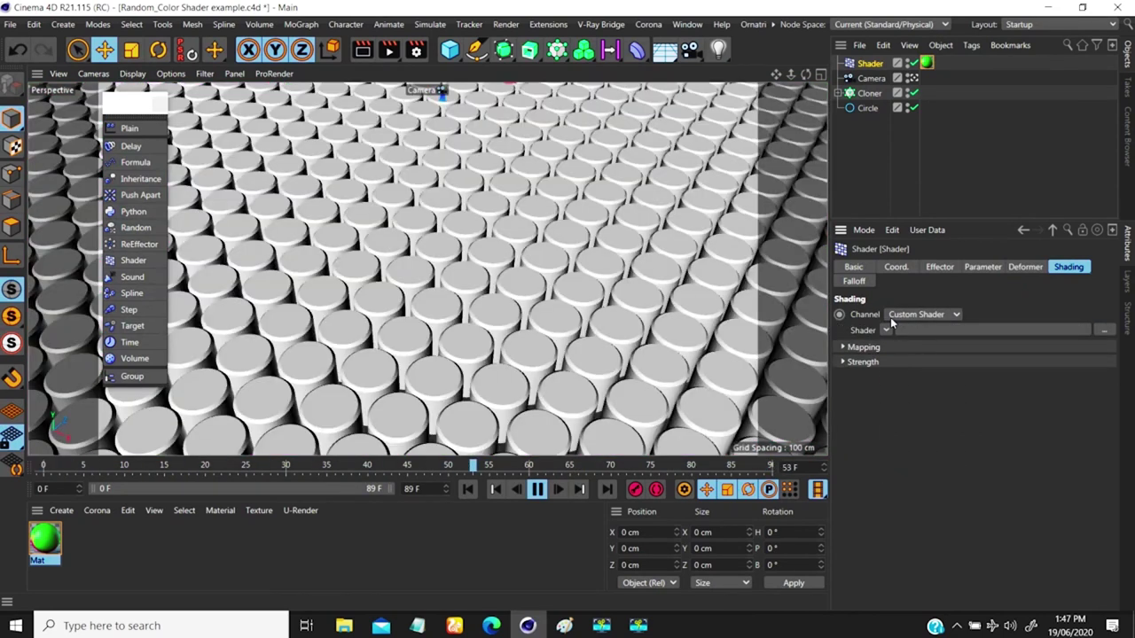
pyautogui.click(893, 317)
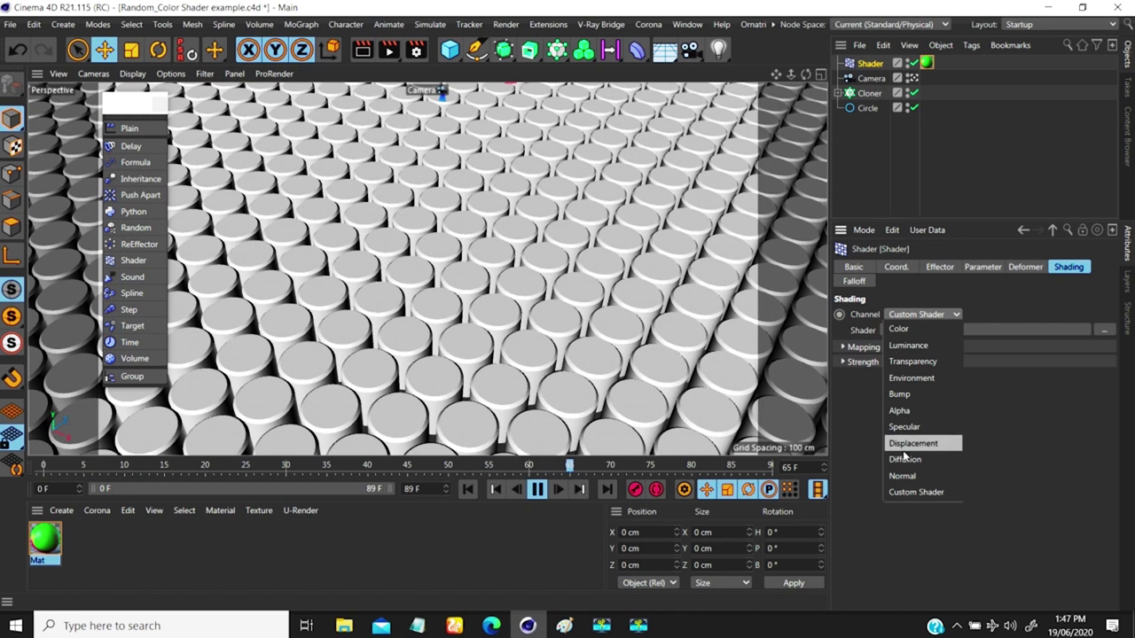
pyautogui.click(899, 330)
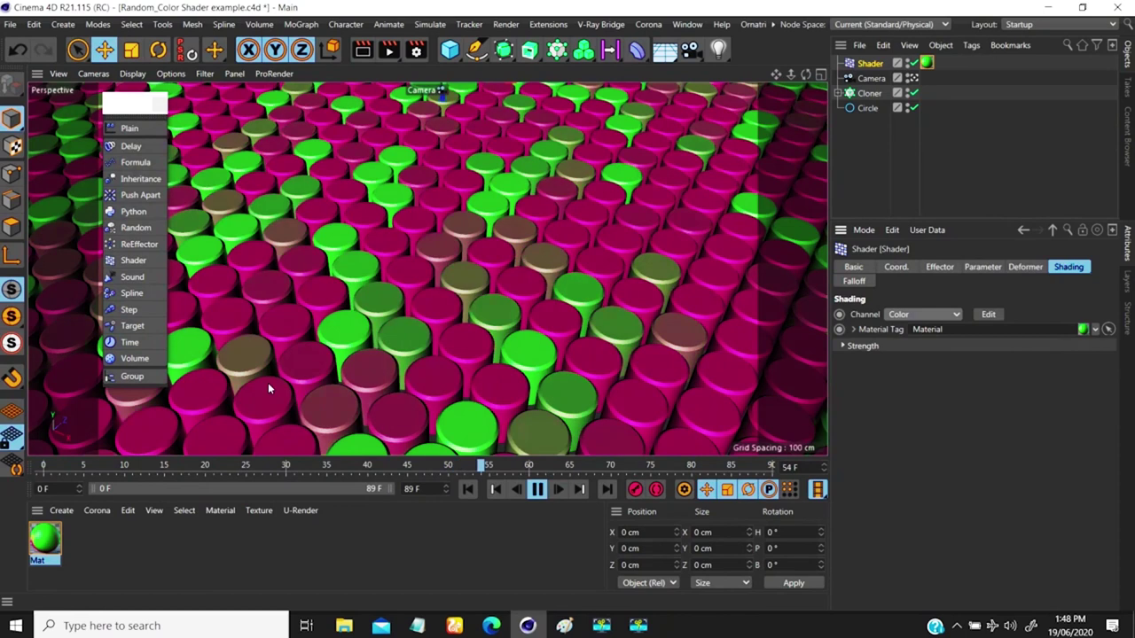
# - Load a Noise shader into the Diffusion texture of the material Mat
pyautogui.click(45, 540)
pyautogui.doubleClick(45, 540)
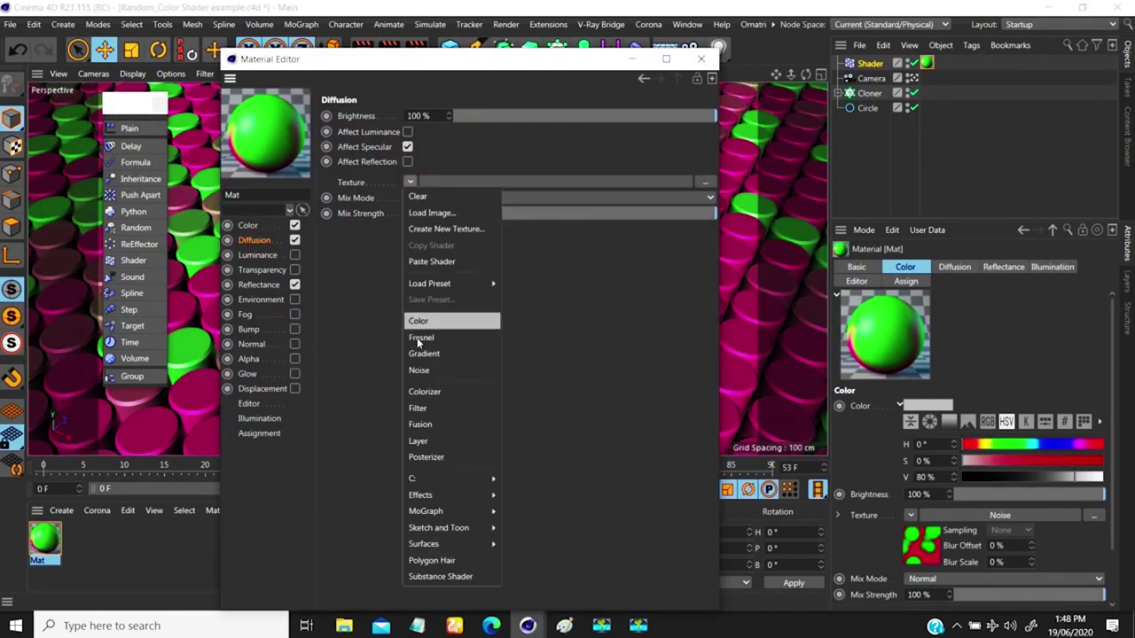
pyautogui.click(418, 370)
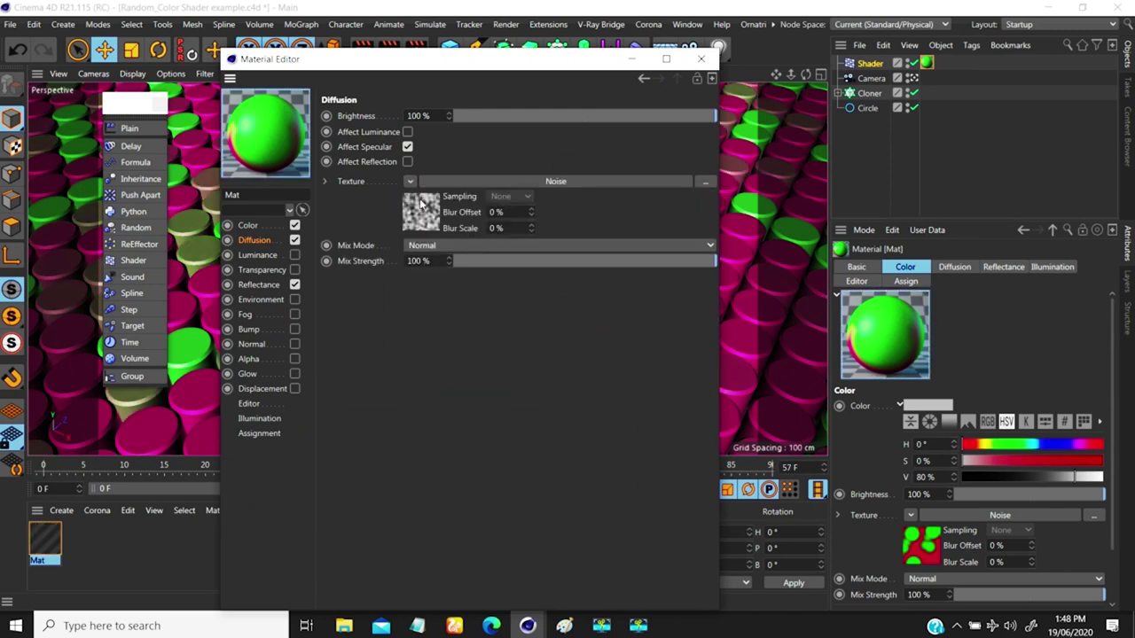
# - Set the Diffusion noise to Poxo with 600 % global scale and 0.5 animation speed, and close the material's editor
pyautogui.click(554, 182)
pyautogui.click(462, 266)
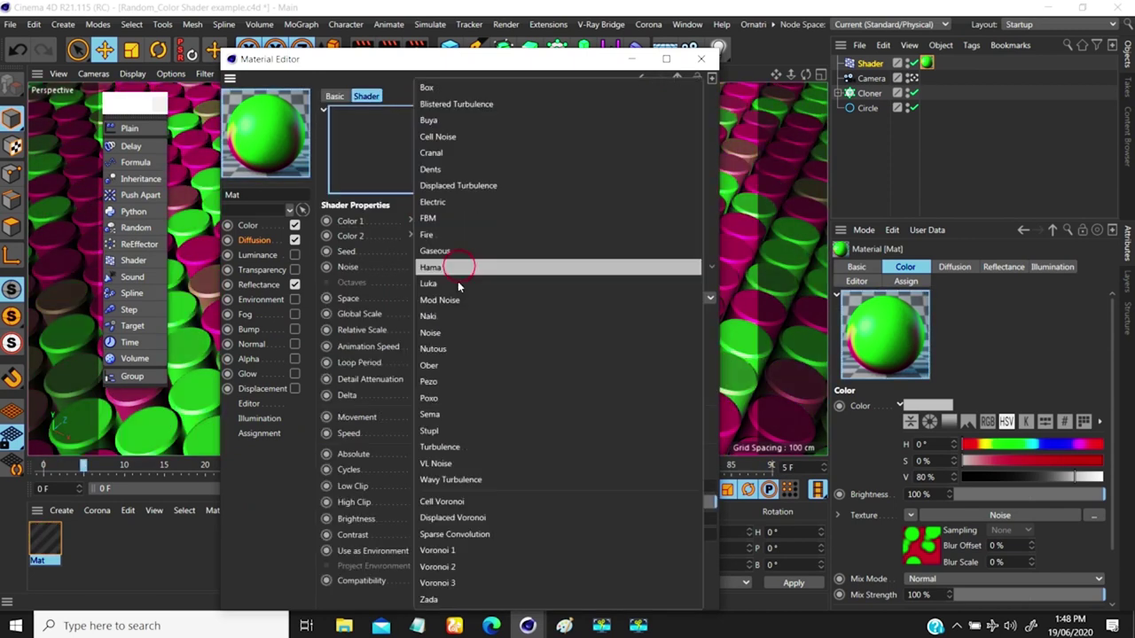
pyautogui.click(424, 399)
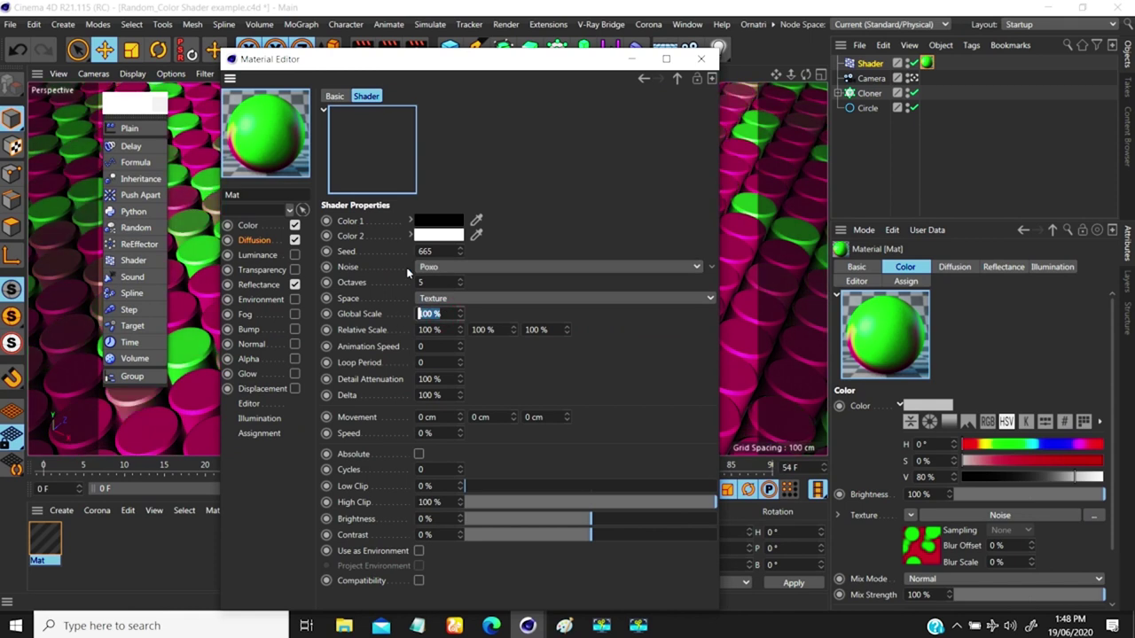
pyautogui.write('600')
pyautogui.press('Return')
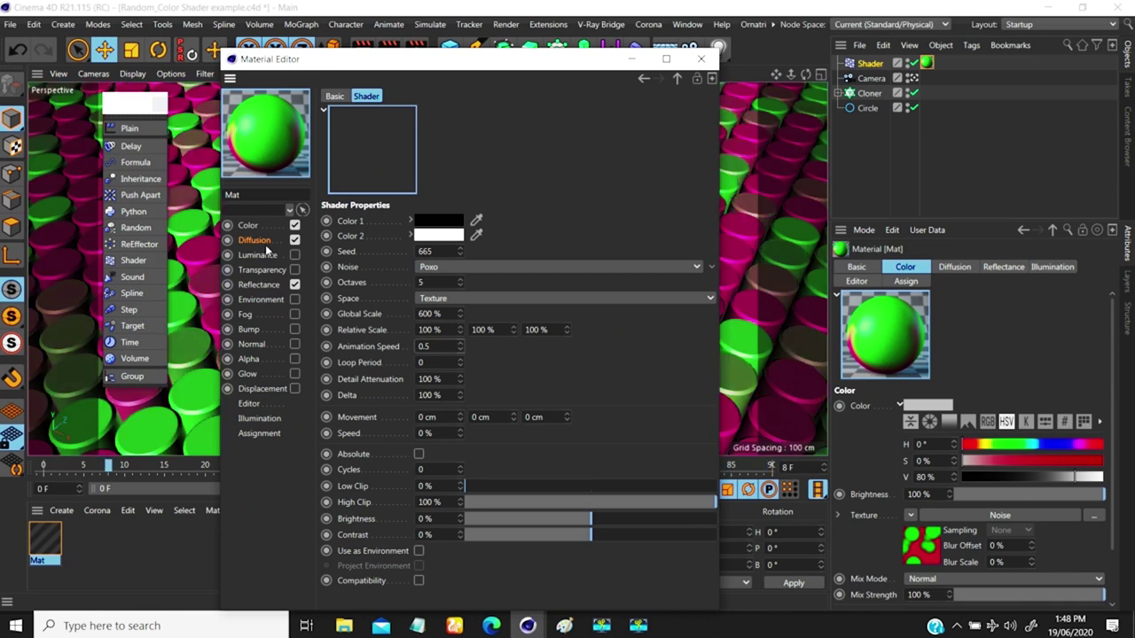
pyautogui.click(257, 241)
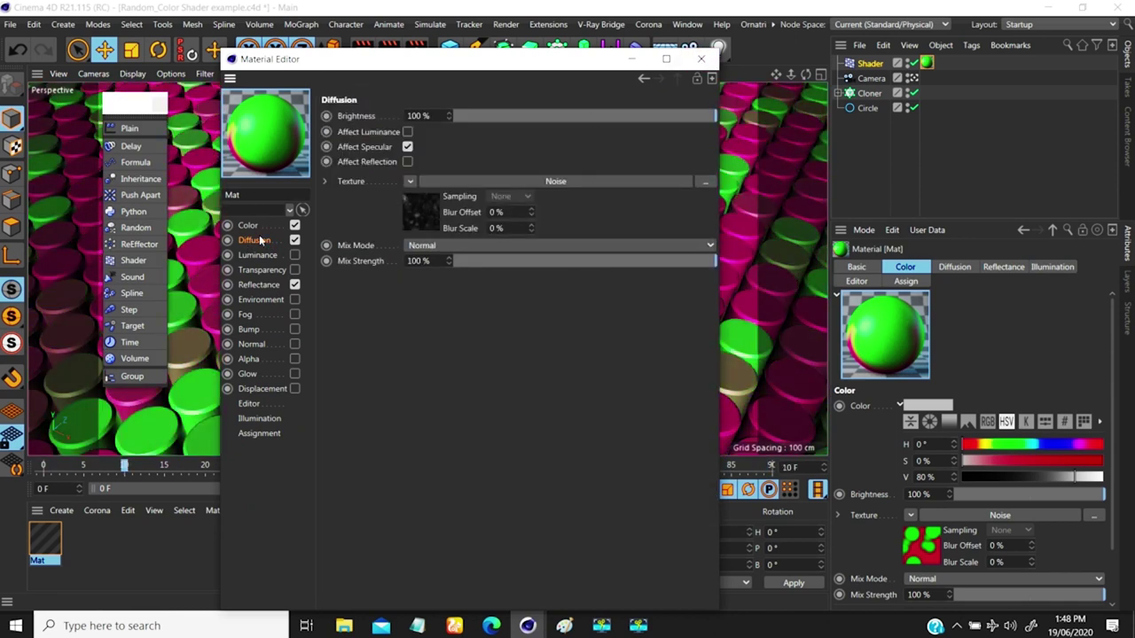
pyautogui.click(701, 60)
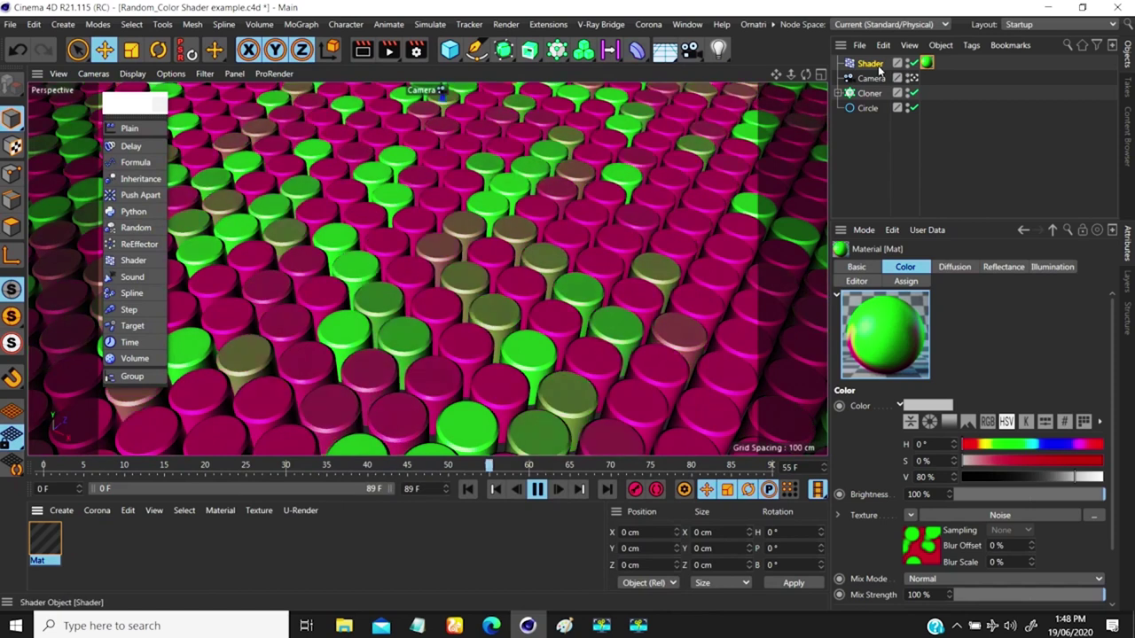
# - Set the Shader effector's shading channel to Diffusion, and stop the playback after viewing the cylinders
pyautogui.click(870, 63)
pyautogui.click(925, 315)
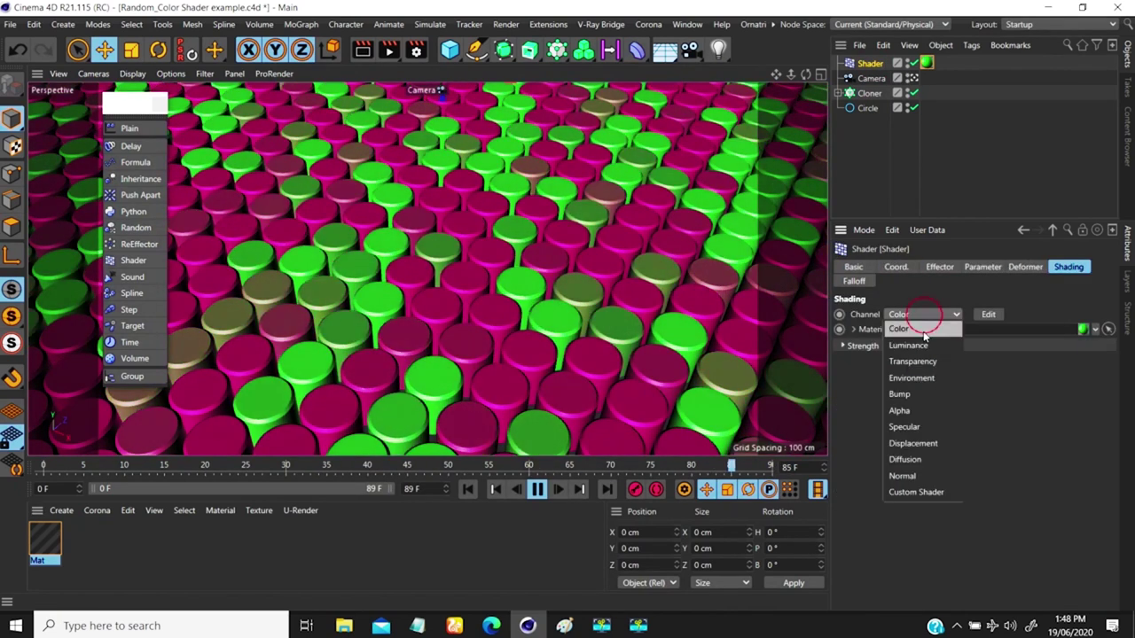
pyautogui.click(905, 461)
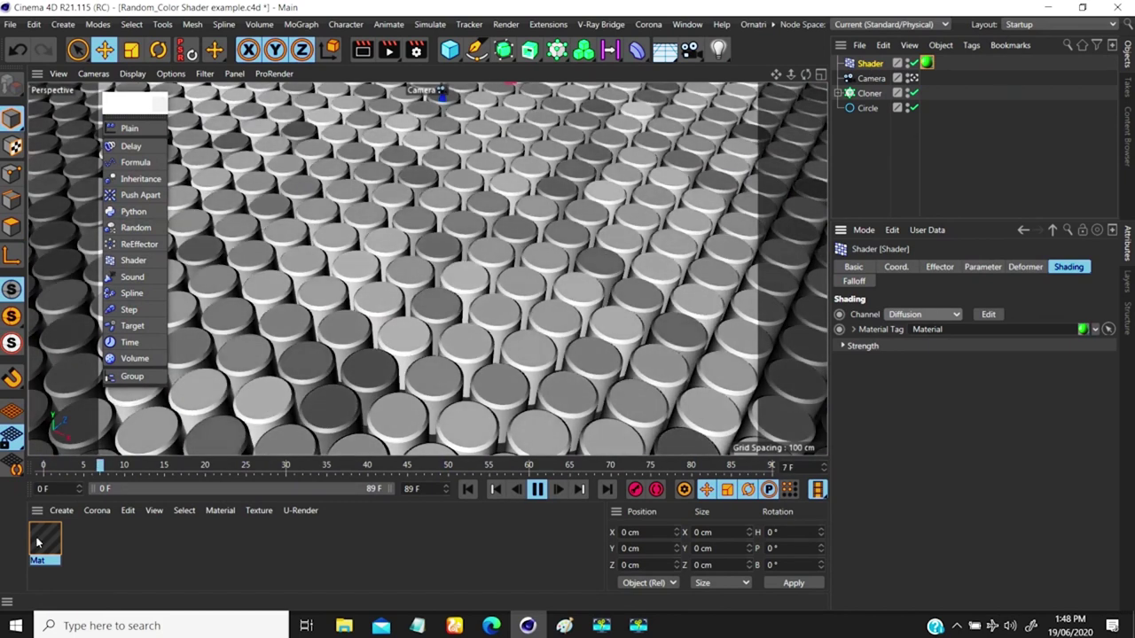
pyautogui.press('F8')
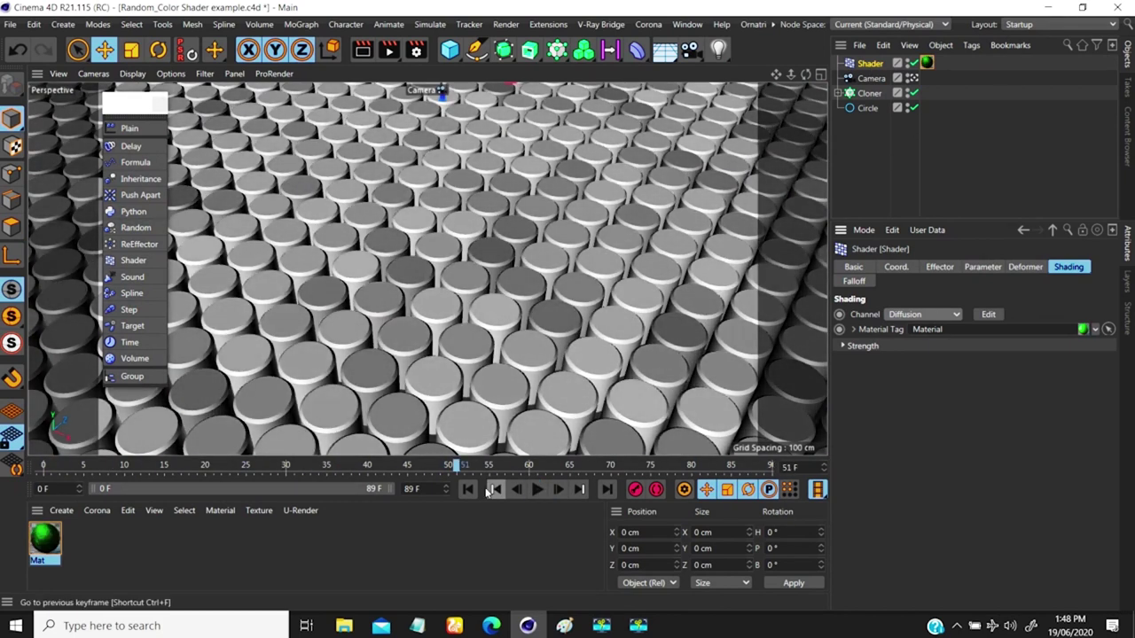
pyautogui.click(45, 537)
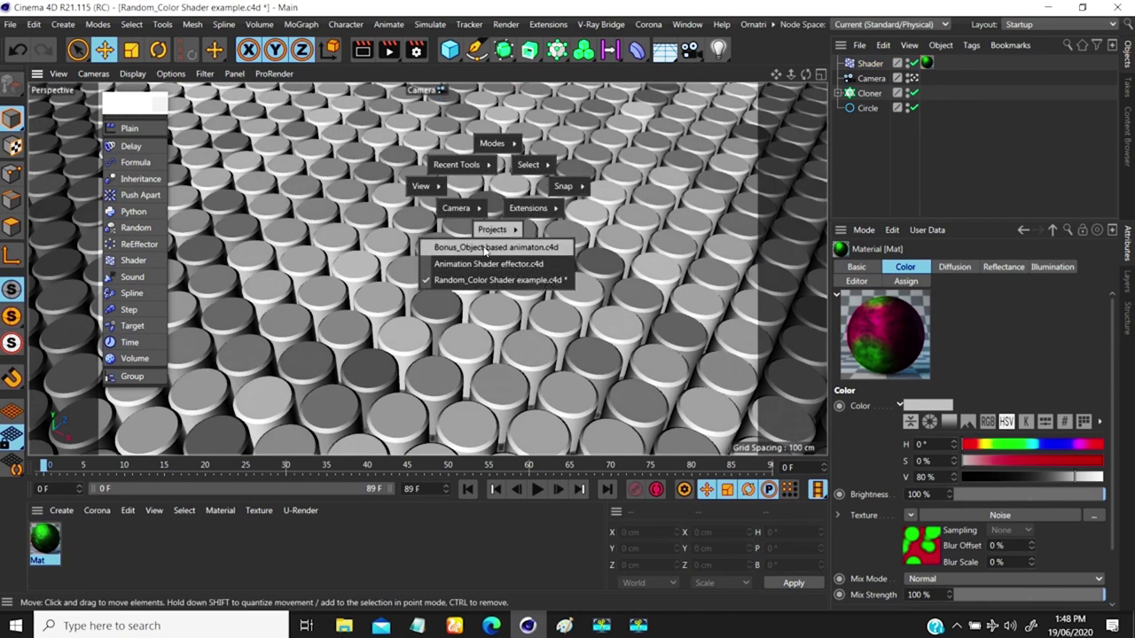
# - Switch to the project Animation Shader effector.c4d, play its animation and return to the first frame
pyautogui.click(488, 265)
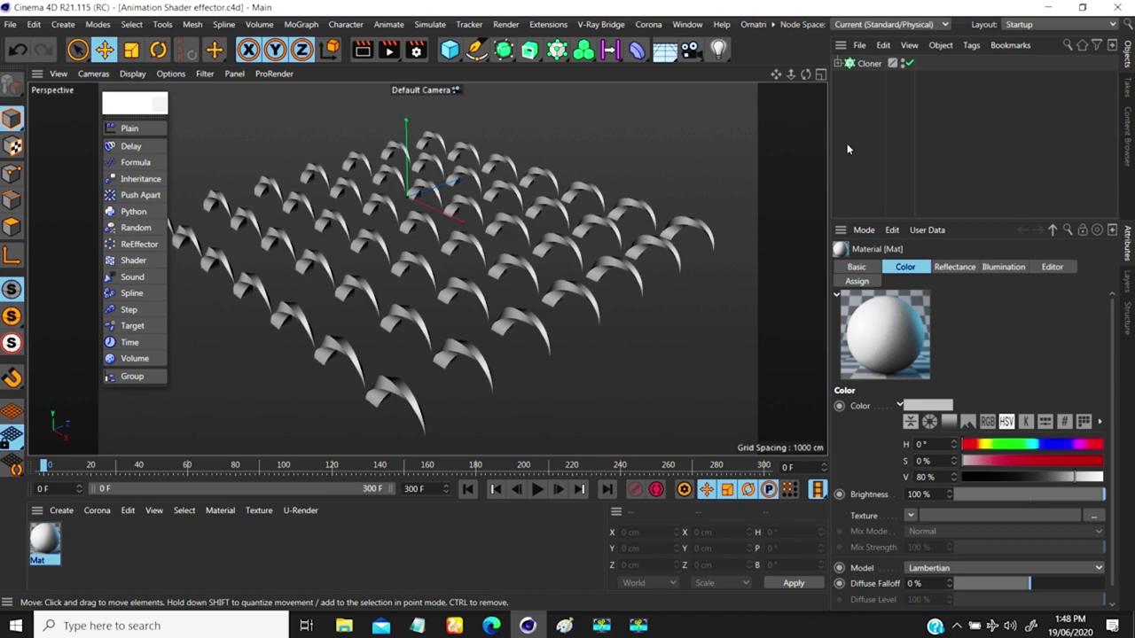
pyautogui.click(534, 489)
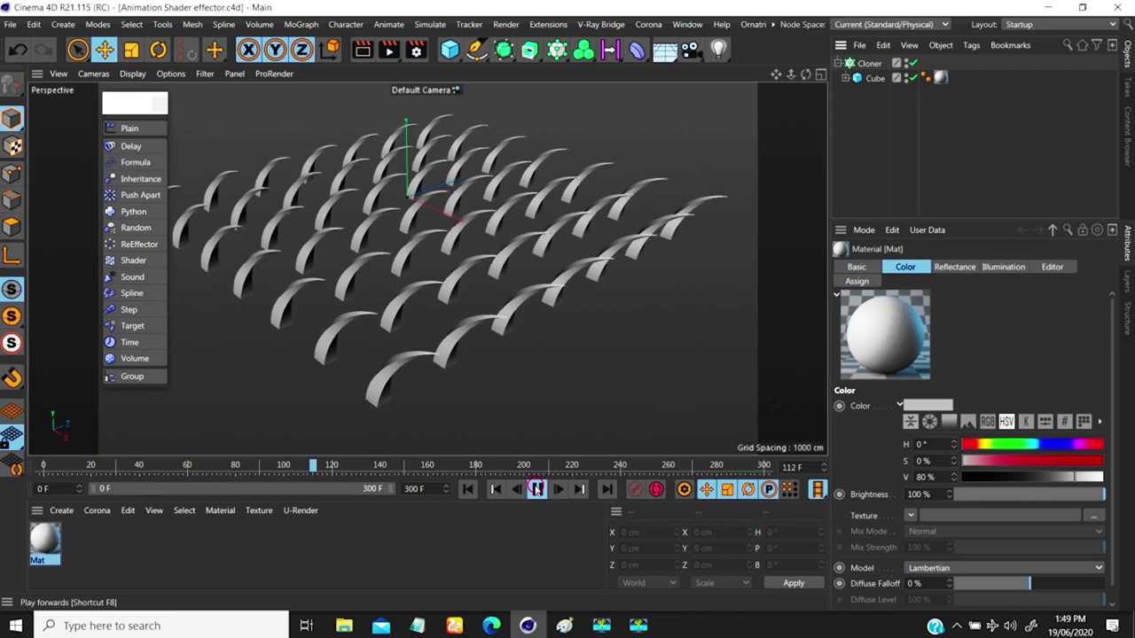
pyautogui.click(470, 488)
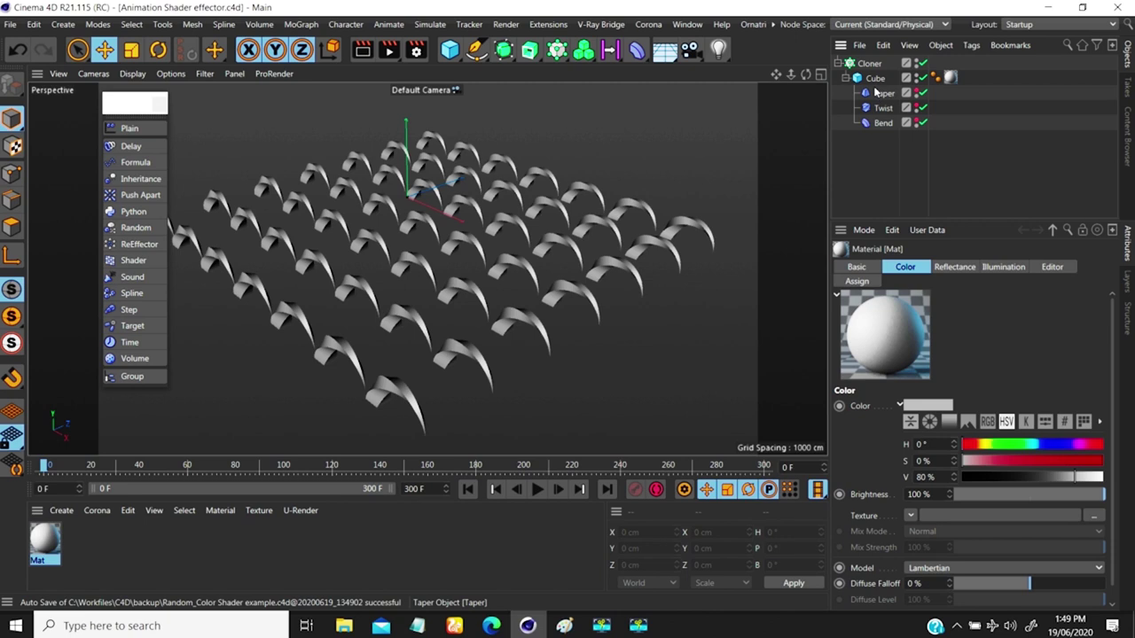
# - Disable the Taper deformer under the cloned Cube to compare the shapes, and enable it again
pyautogui.click(876, 80)
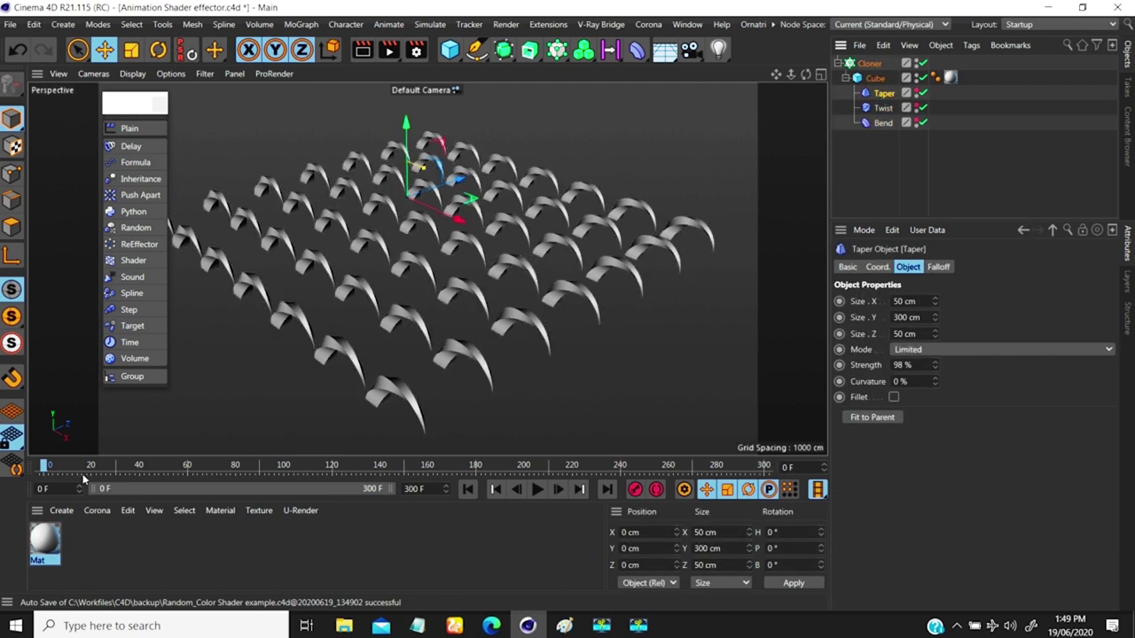
pyautogui.click(923, 93)
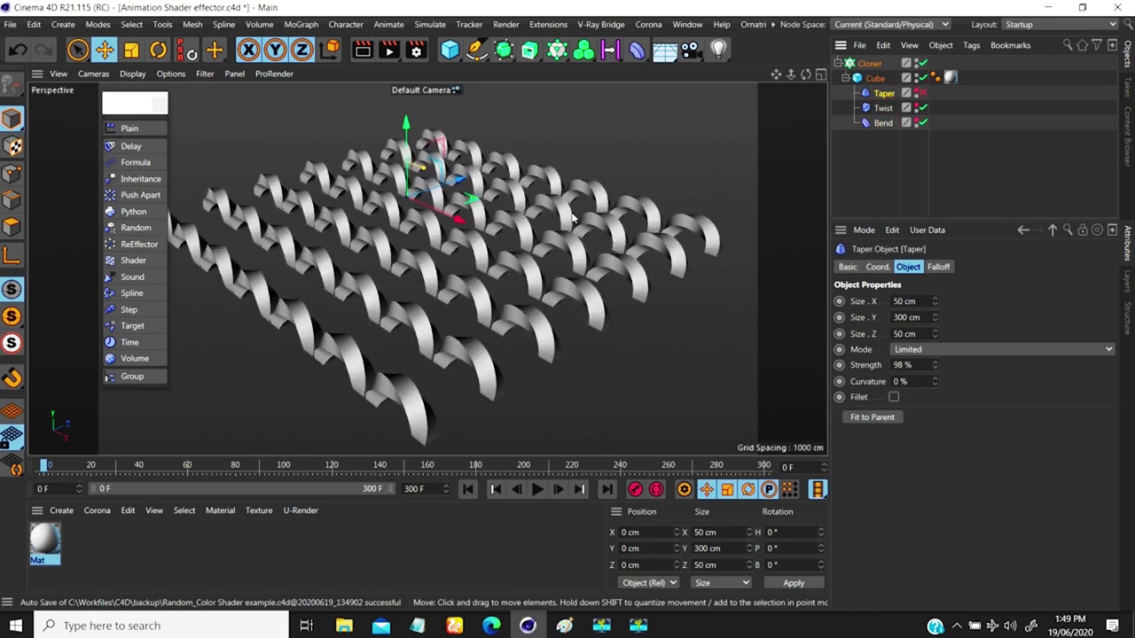
pyautogui.click(923, 93)
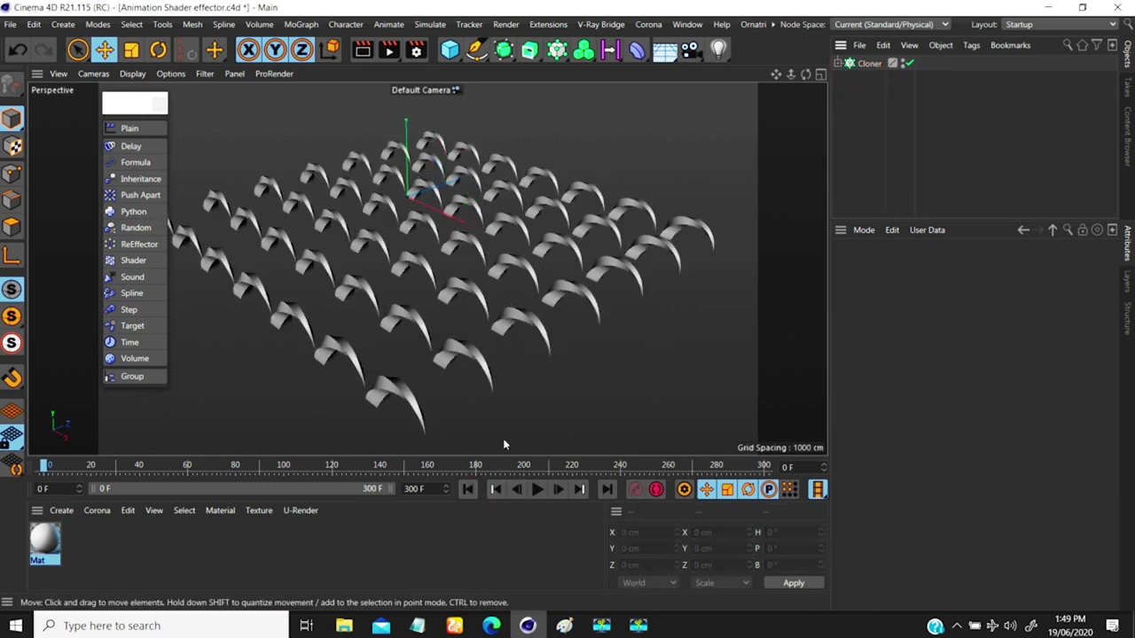
# - Start the playback and add a Shader effector to the Cloner
pyautogui.click(536, 491)
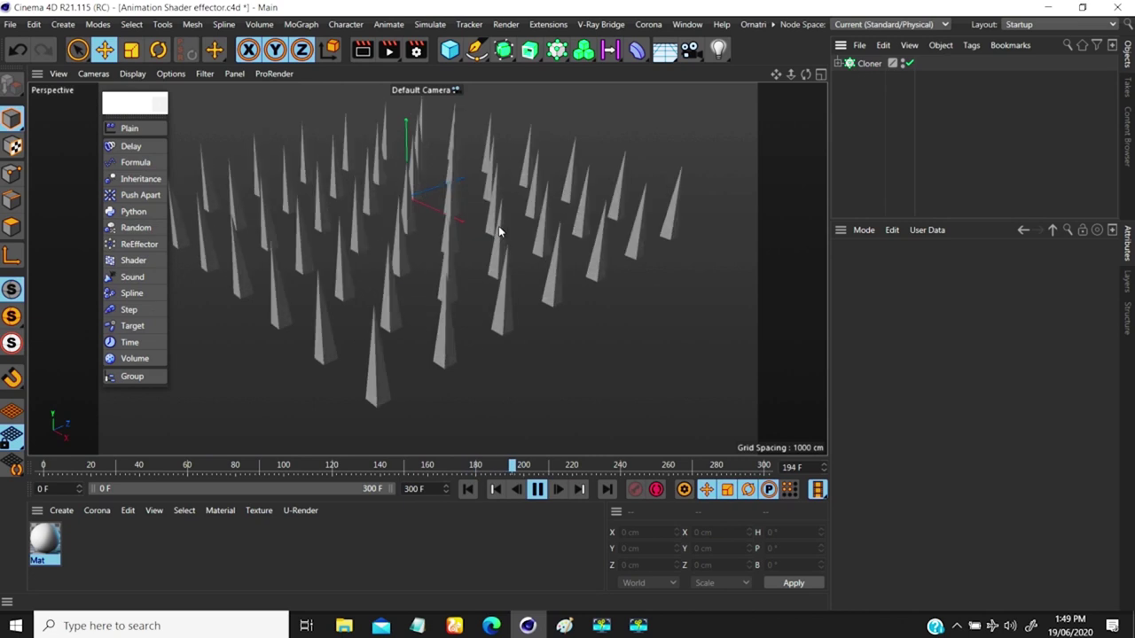
pyautogui.click(865, 64)
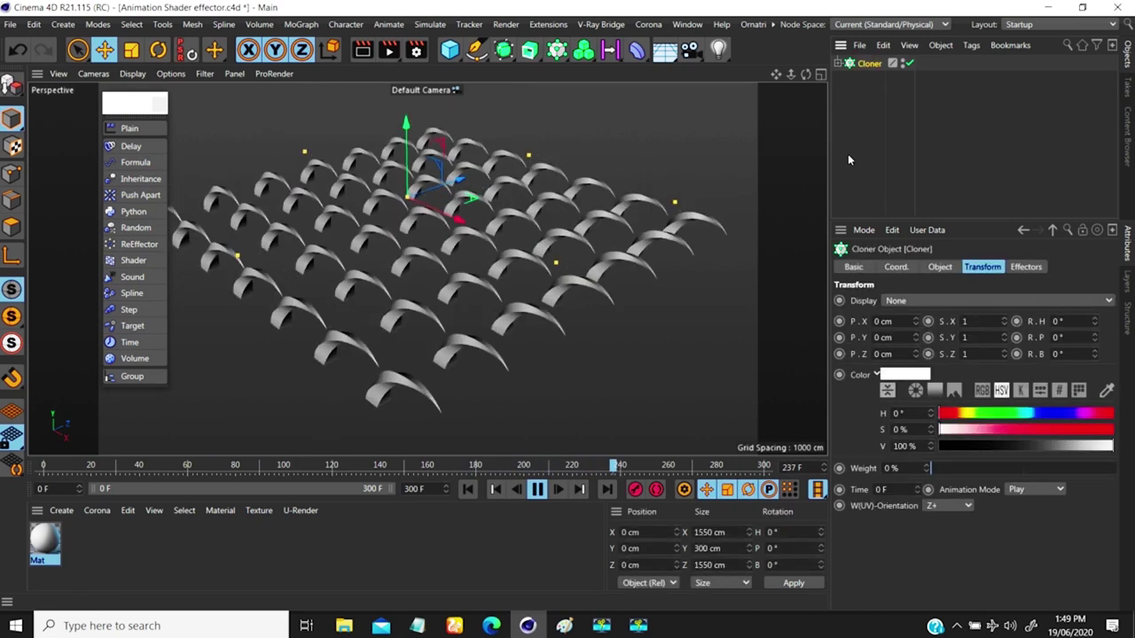
pyautogui.moveTo(556, 50); pyautogui.dragTo(561, 81)
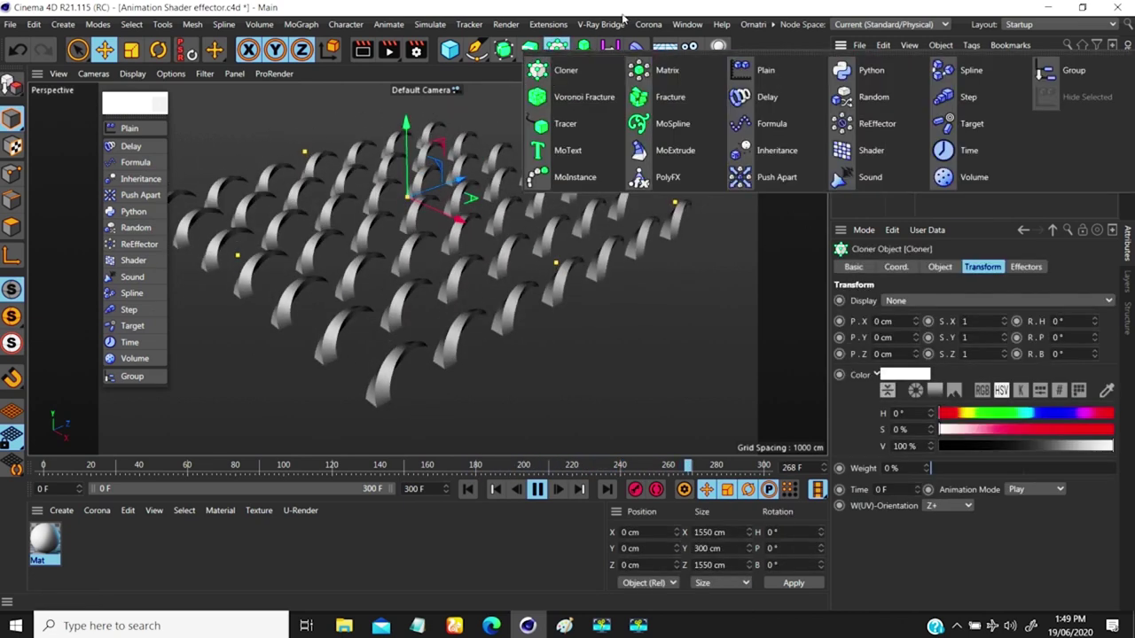
pyautogui.click(129, 261)
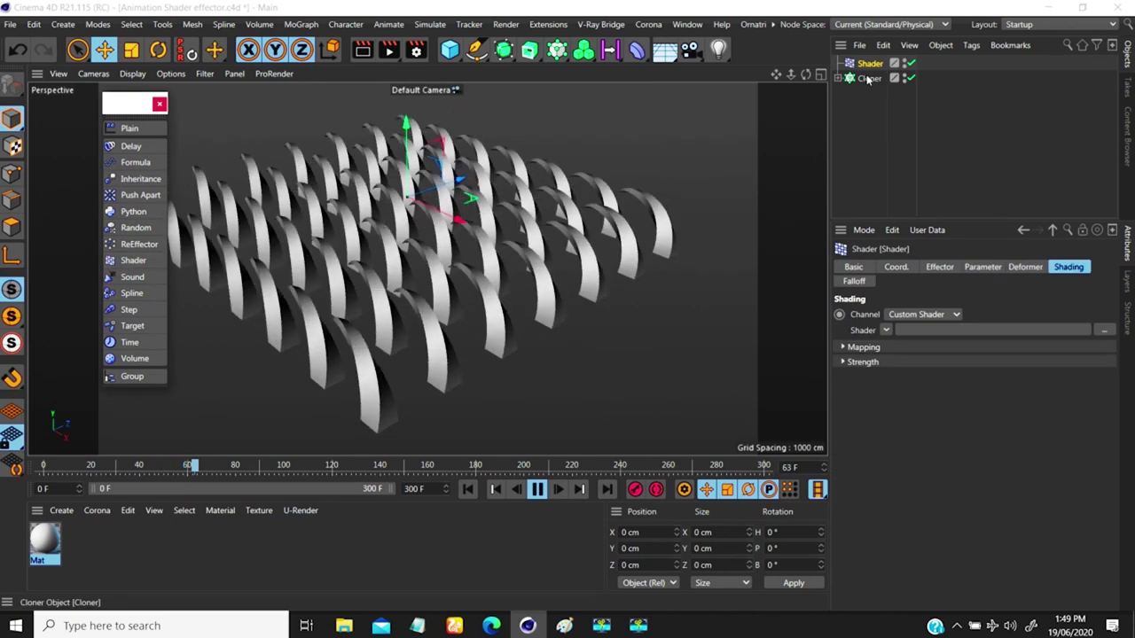
# - Disable Scale in the Shader effector's parameters and set its Color Mode to Off
pyautogui.click(940, 267)
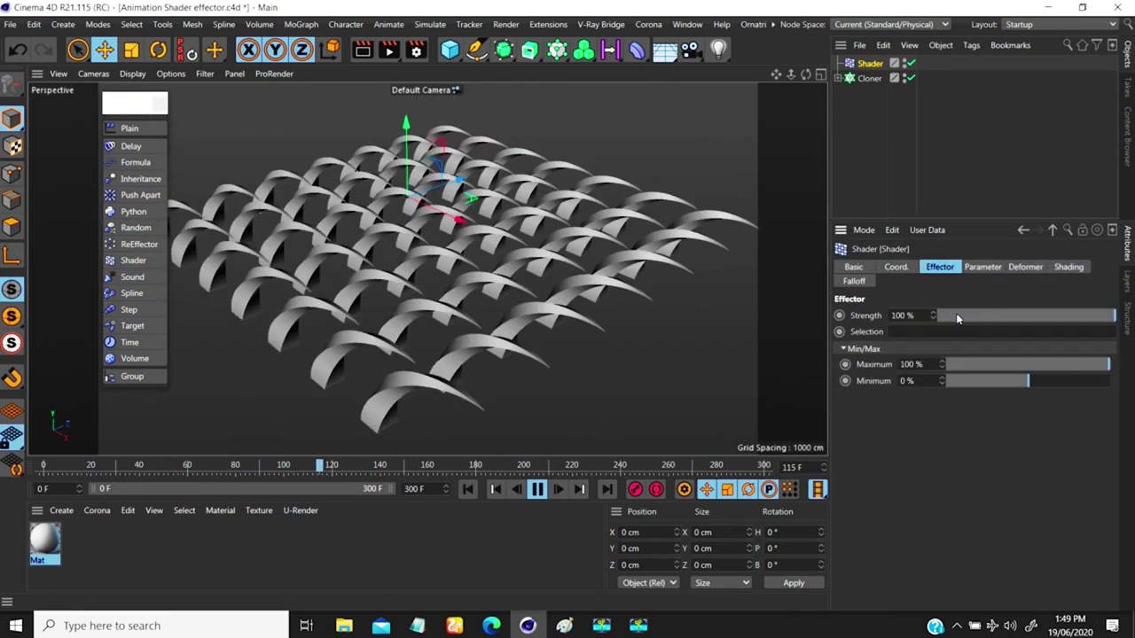
pyautogui.click(982, 267)
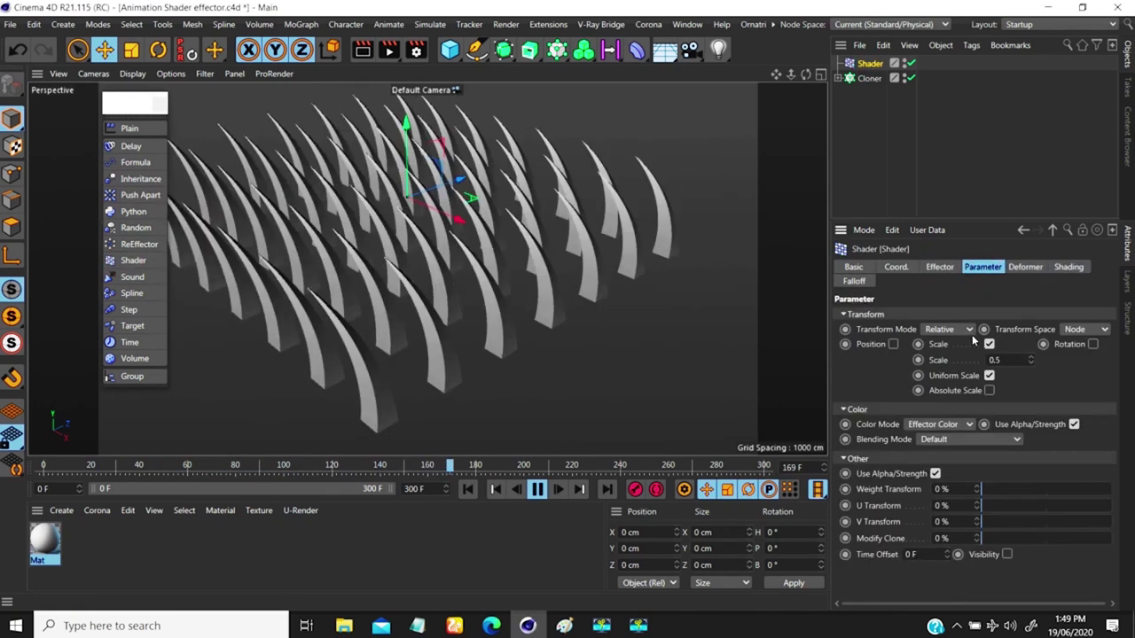
pyautogui.click(988, 344)
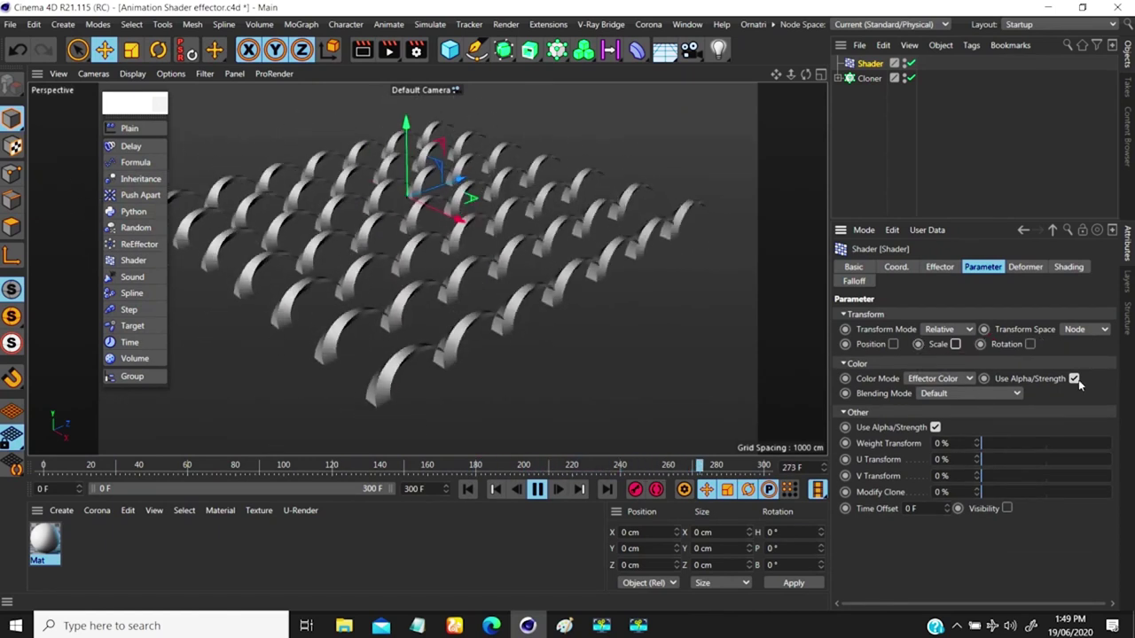
pyautogui.click(962, 380)
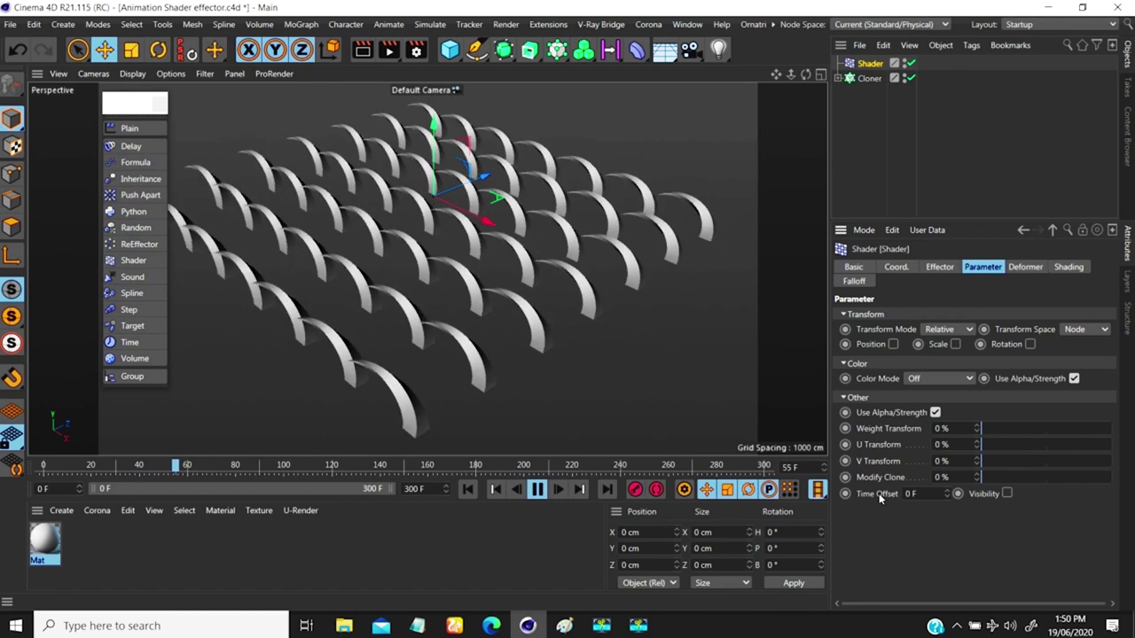
# - Set the Shader effector's Time Offset to 20 F and watch the clones' animation
pyautogui.click(914, 494)
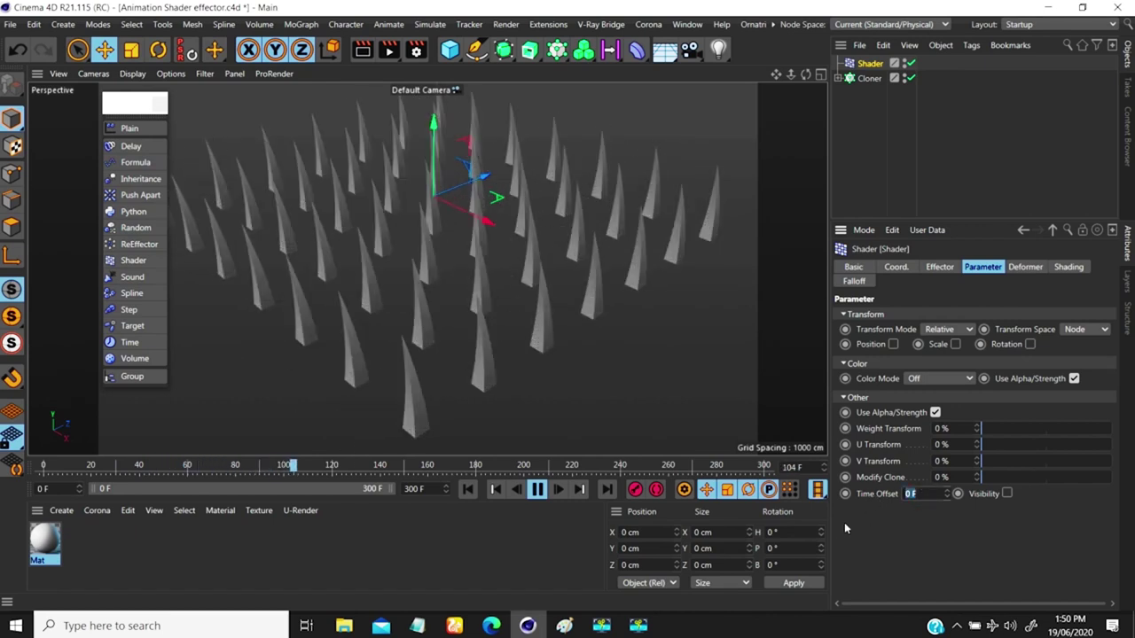
pyautogui.write('10')
pyautogui.press('Return')
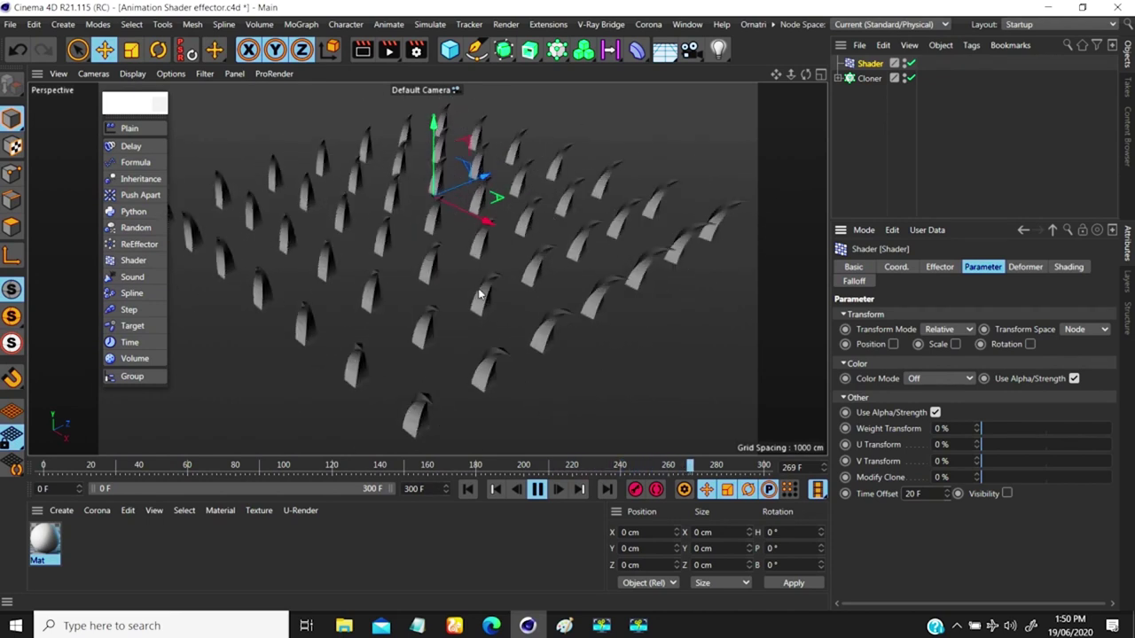
pyautogui.scroll(-3, 478, 291)
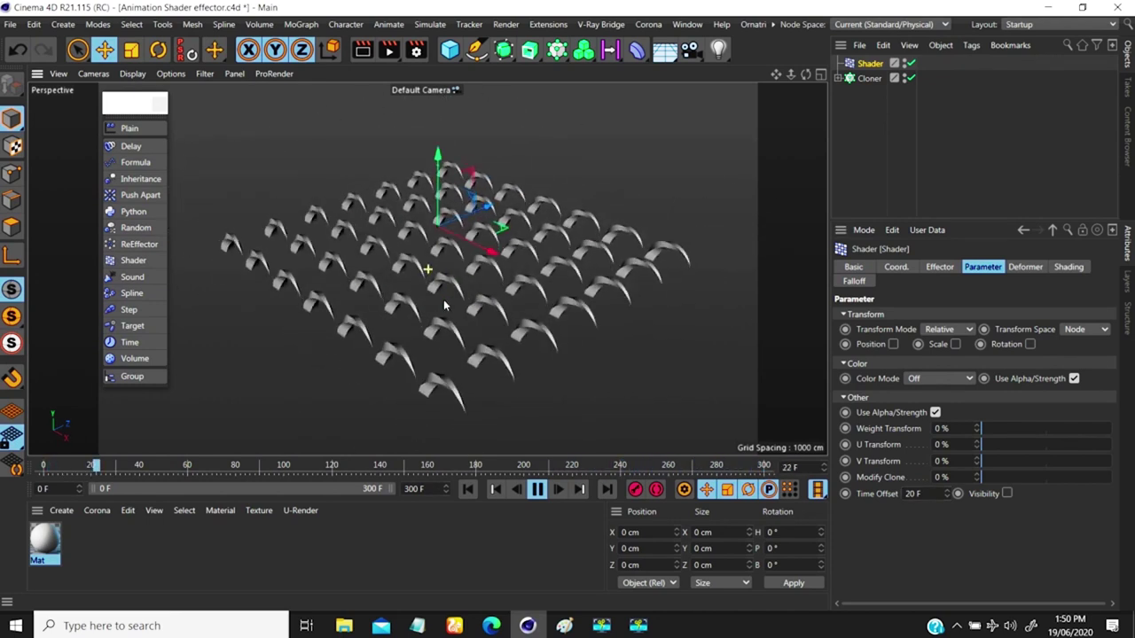
pyautogui.scroll(3, 456, 291)
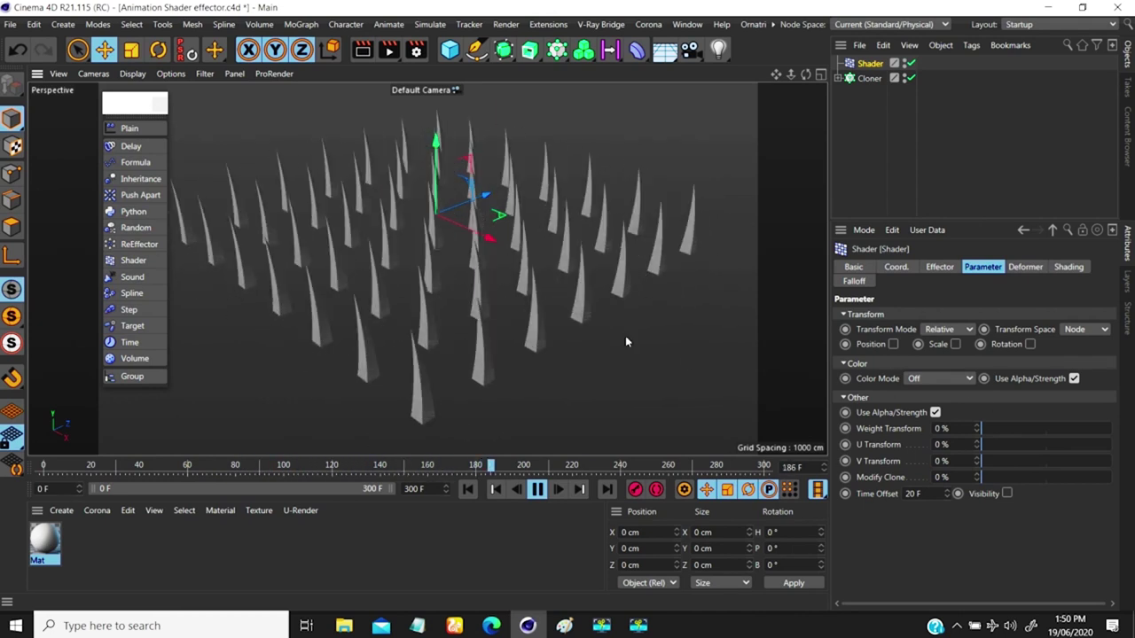
# - Load a Noise shader as the Shader effector's custom shading channel and set its Global Scale to 350 %
pyautogui.click(1068, 267)
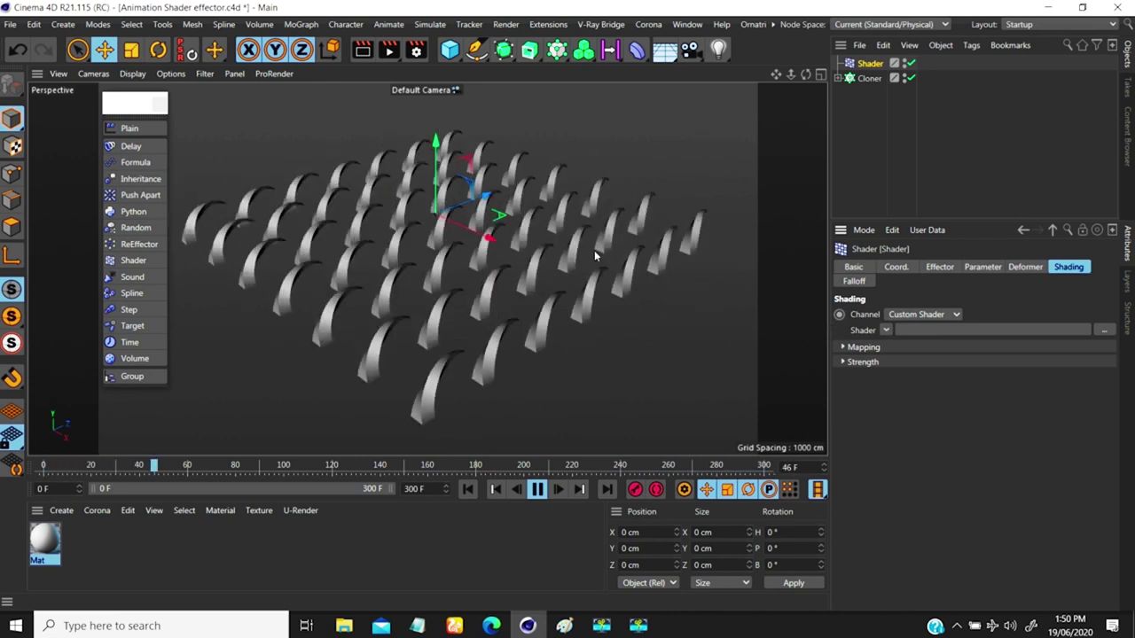
pyautogui.click(890, 337)
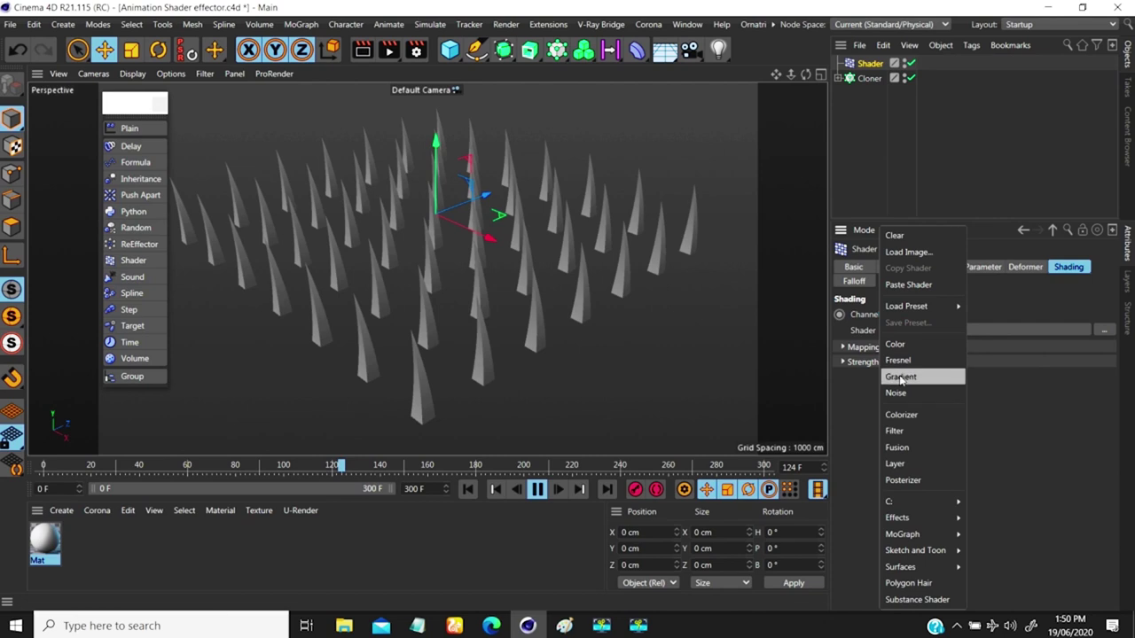
pyautogui.click(898, 392)
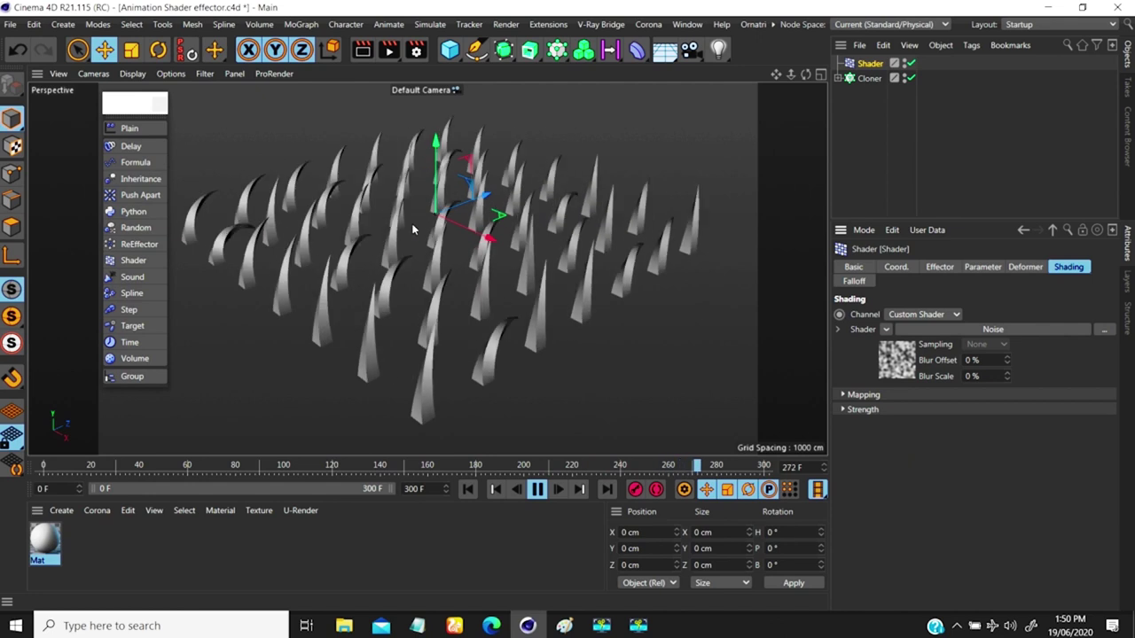
pyautogui.click(896, 359)
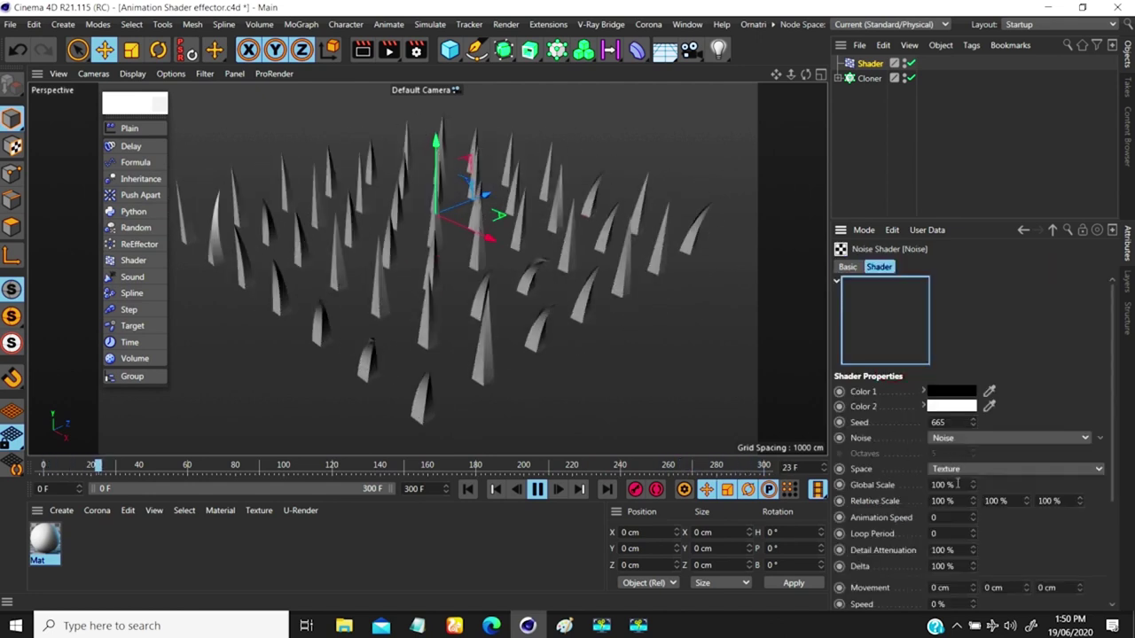
pyautogui.click(944, 485)
pyautogui.write('35')
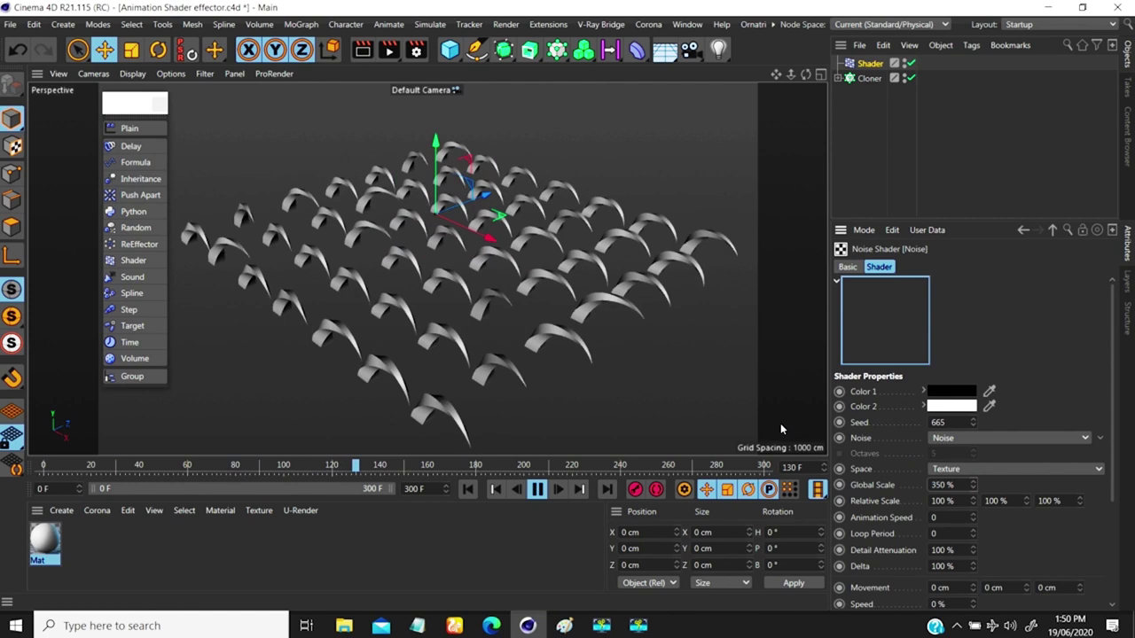
# - Set the Noise shader's Low Clip to 16 % and its High Clip to 85 %
pyautogui.scroll(-3, 1110, 437)
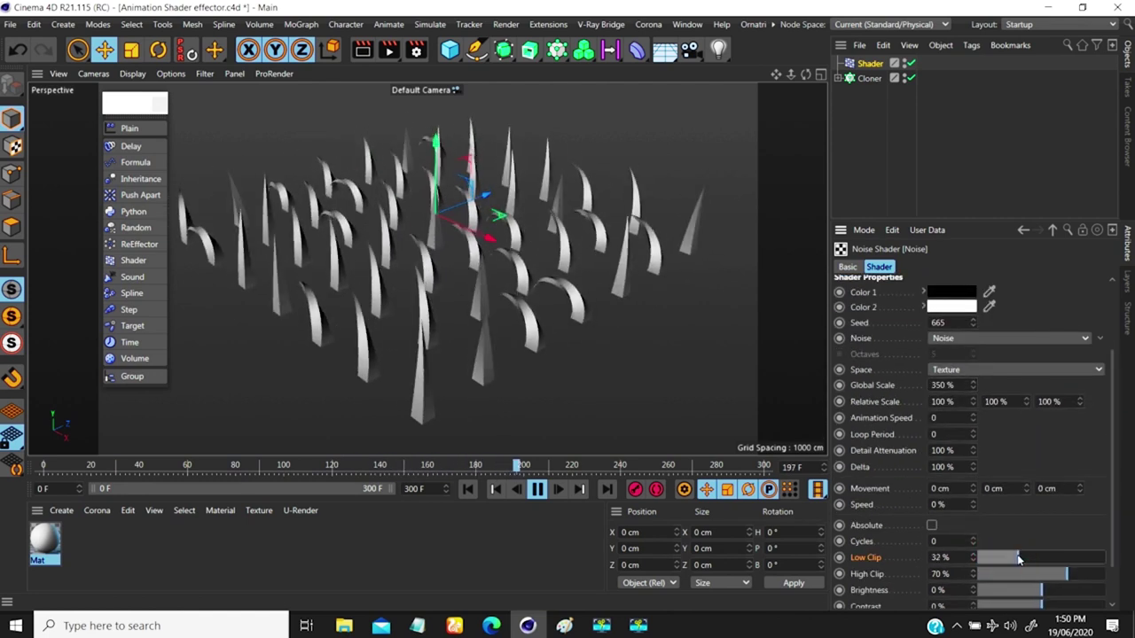
pyautogui.moveTo(1018, 558); pyautogui.dragTo(1016, 558)
pyautogui.click(1061, 575)
pyautogui.click(1022, 558)
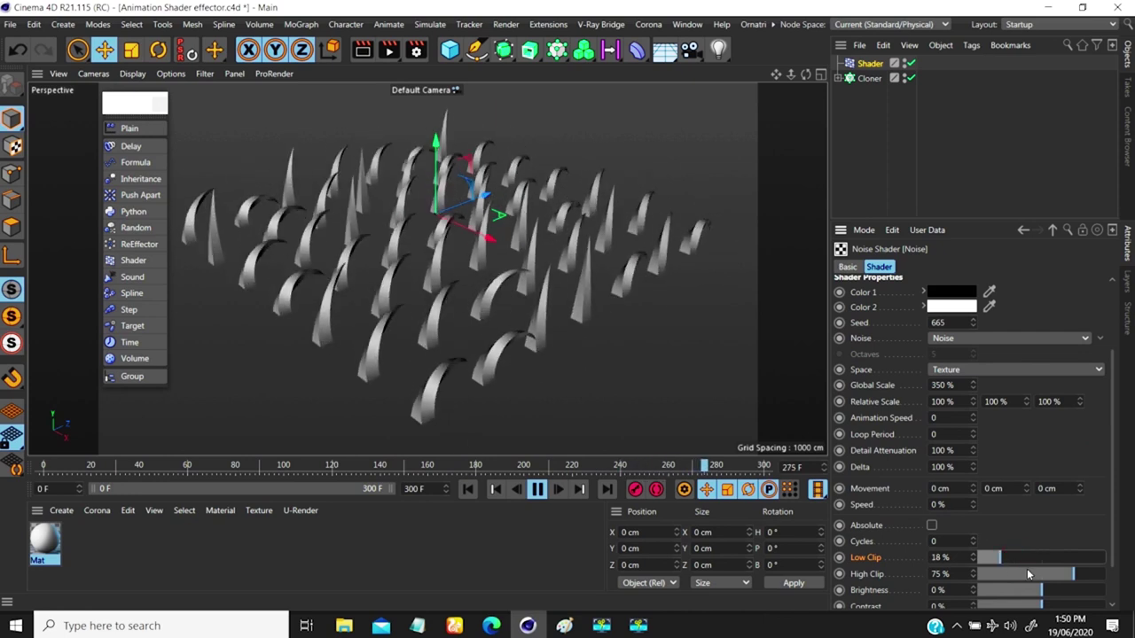
pyautogui.click(1083, 574)
pyautogui.click(1000, 559)
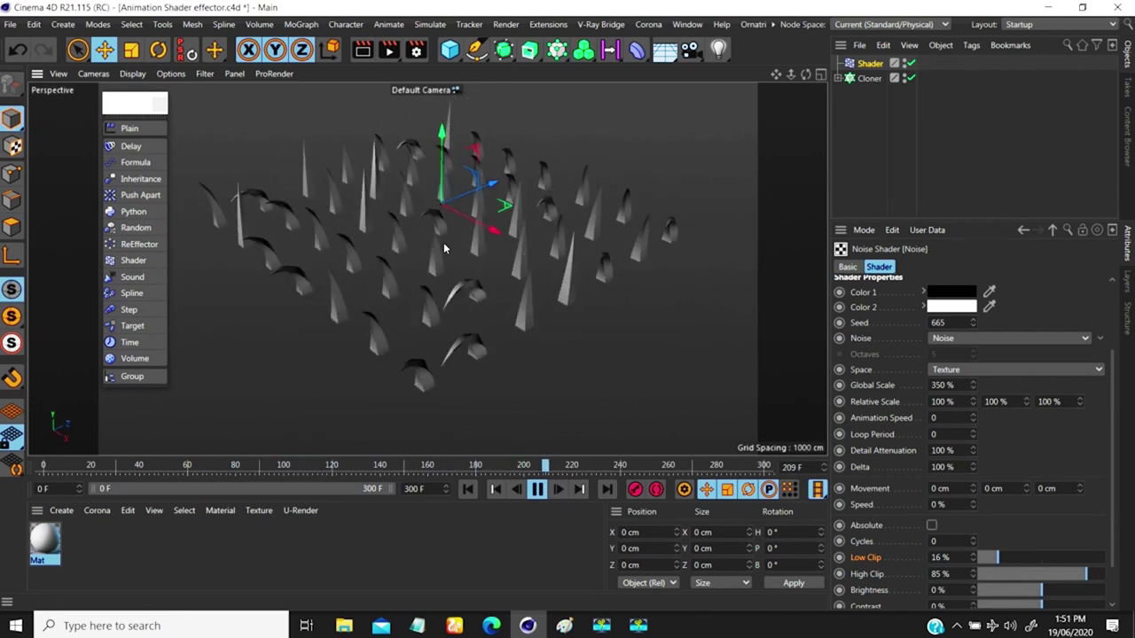
# - Return to the Shader effector's parameters and try Time Offset values of 60 F and 5 F during playback
pyautogui.click(1052, 230)
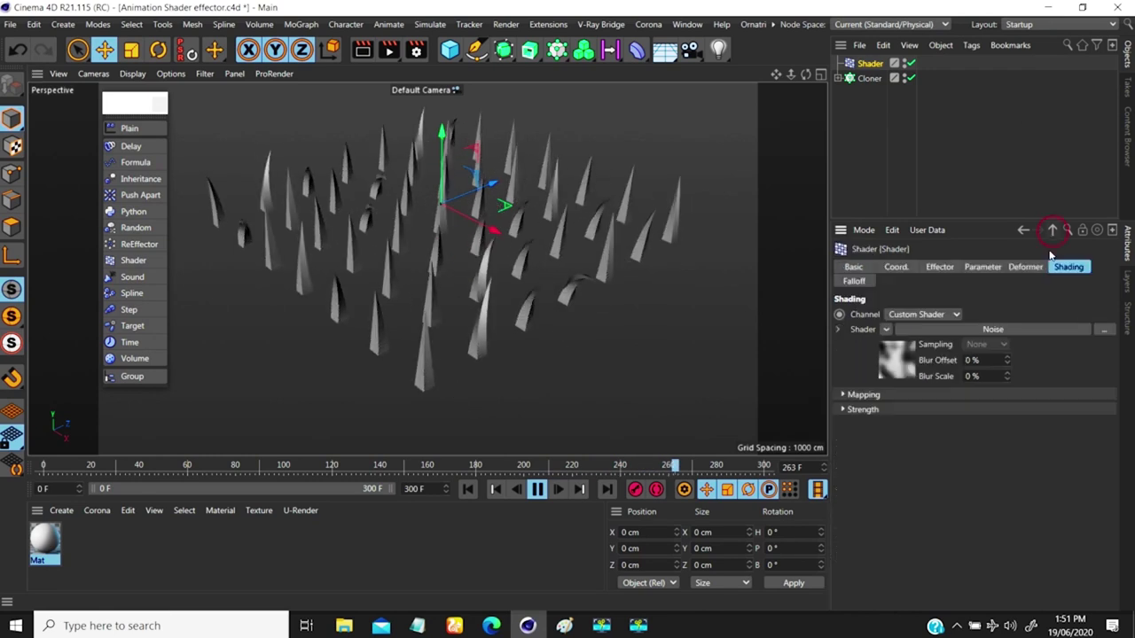
pyautogui.click(983, 267)
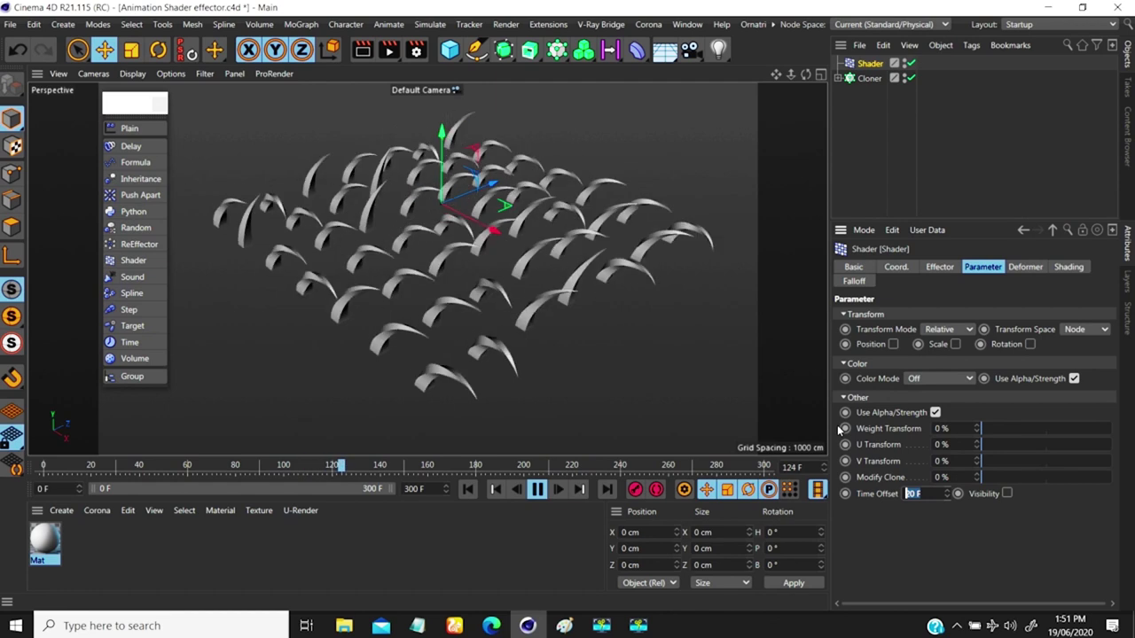
pyautogui.write('60')
pyautogui.press('Return')
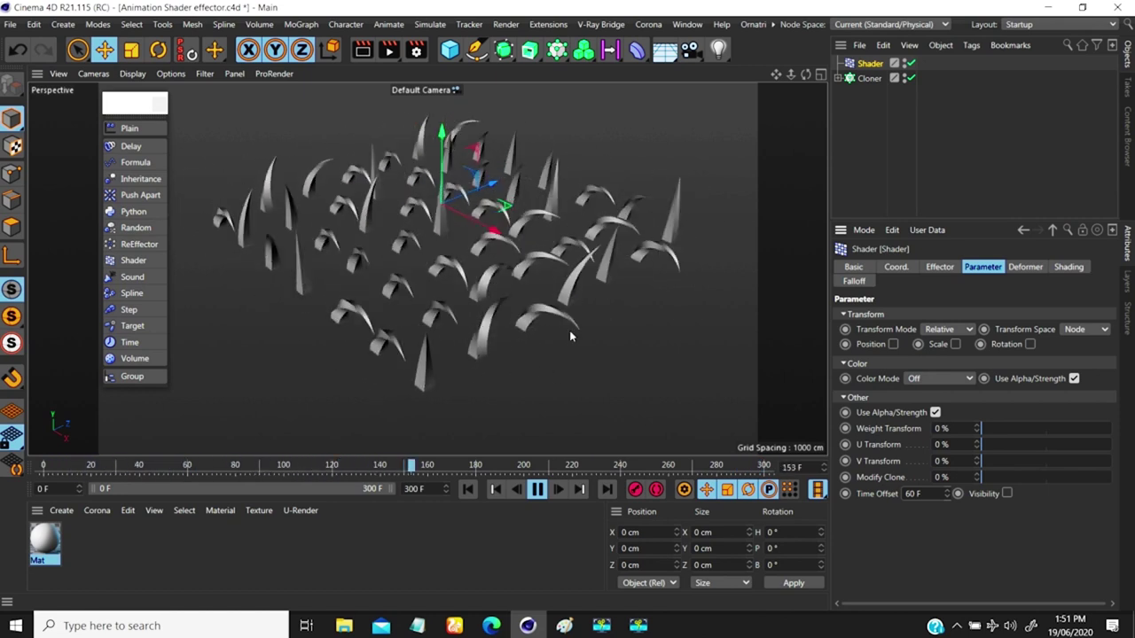
pyautogui.click(926, 494)
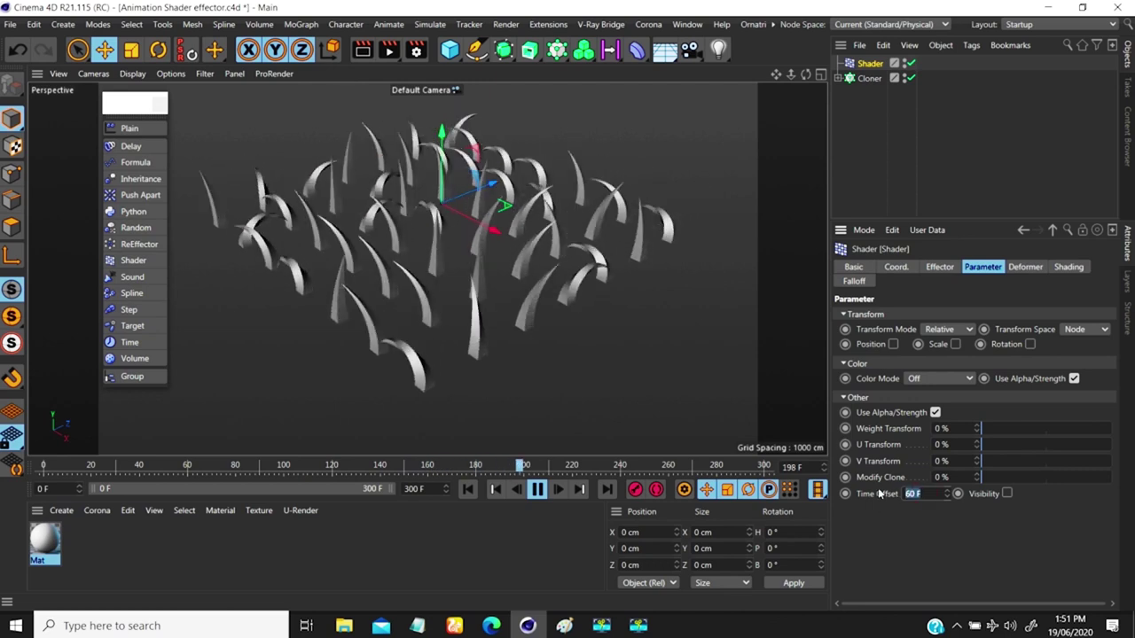
pyautogui.write('5')
pyautogui.press('Return')
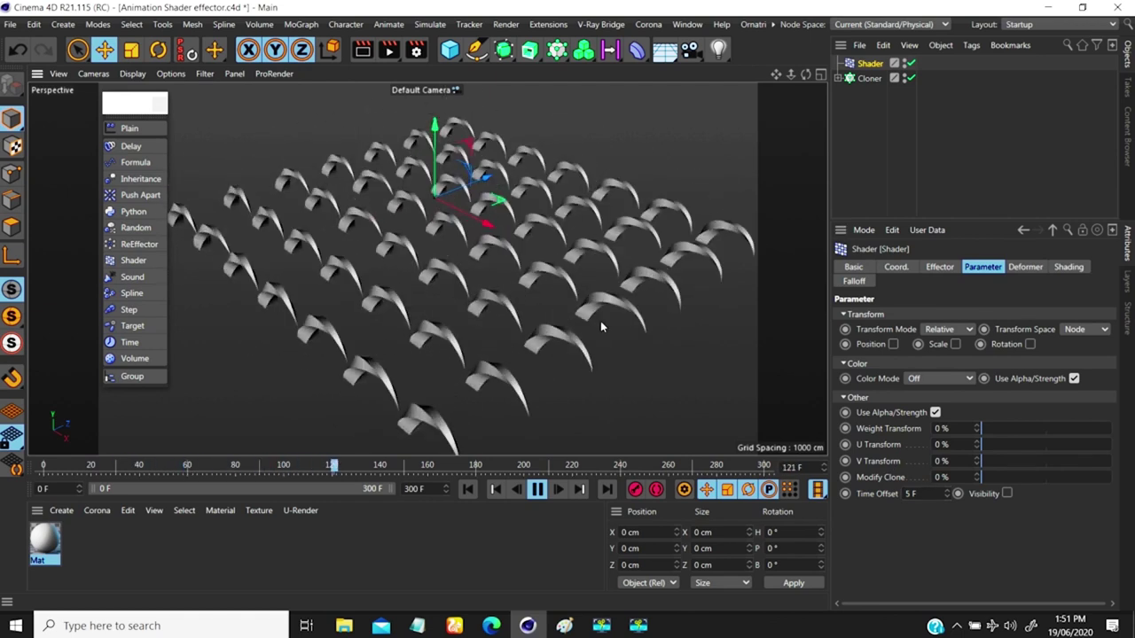
# - Try Time Offset values of 10 F and 15 F on the Shader effector while the animation plays
pyautogui.click(916, 494)
pyautogui.write('10')
pyautogui.press('Return')
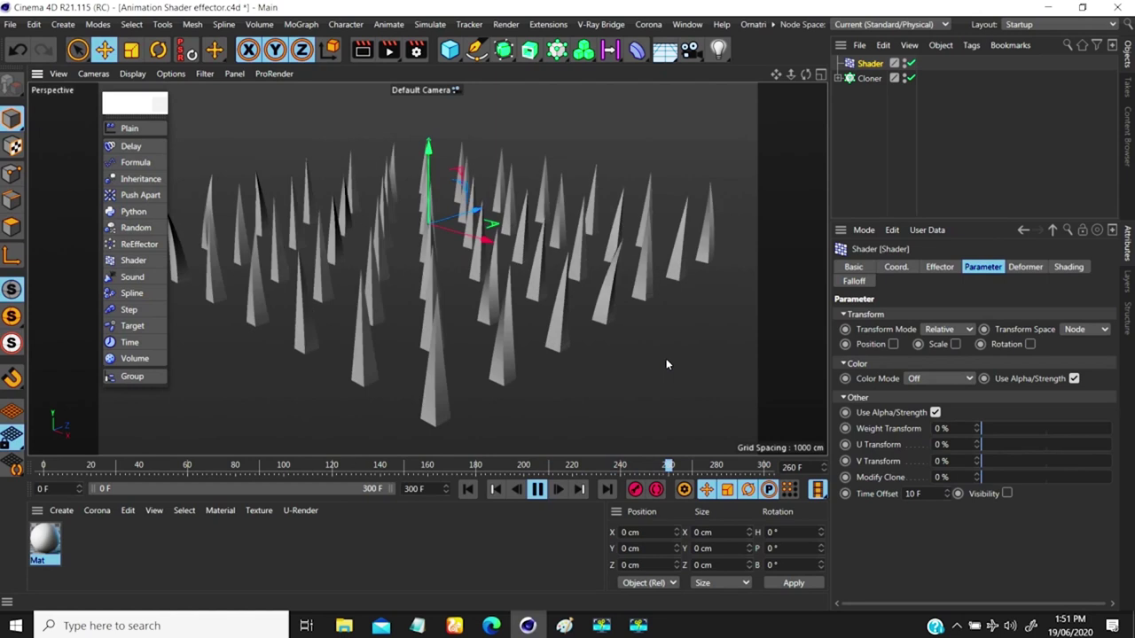
pyautogui.click(913, 493)
pyautogui.write('15')
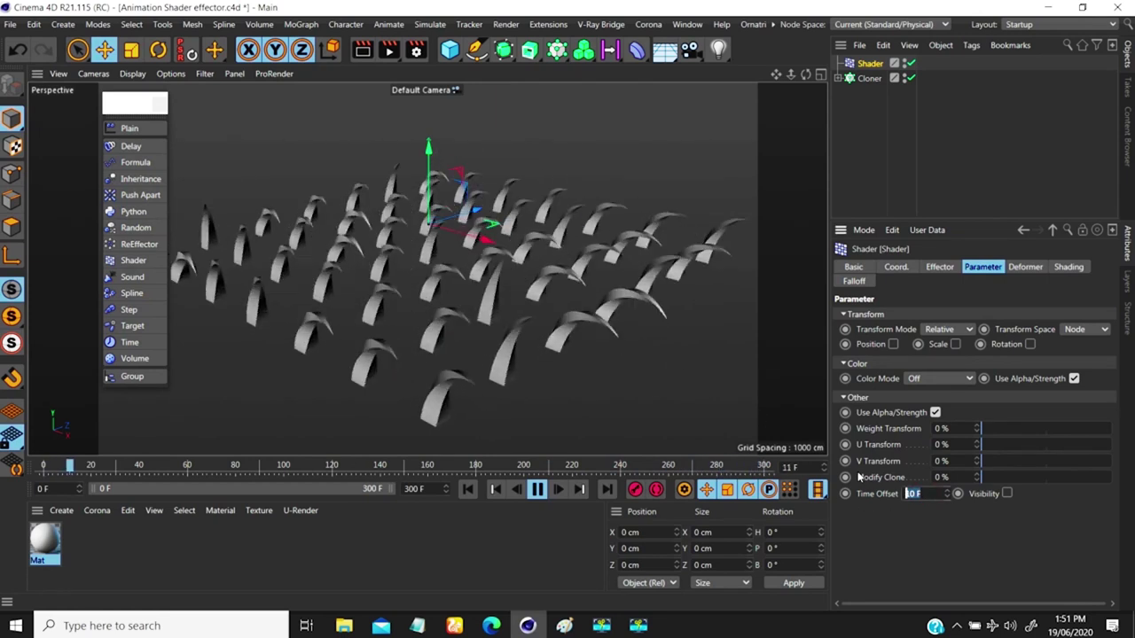
pyautogui.press('Return')
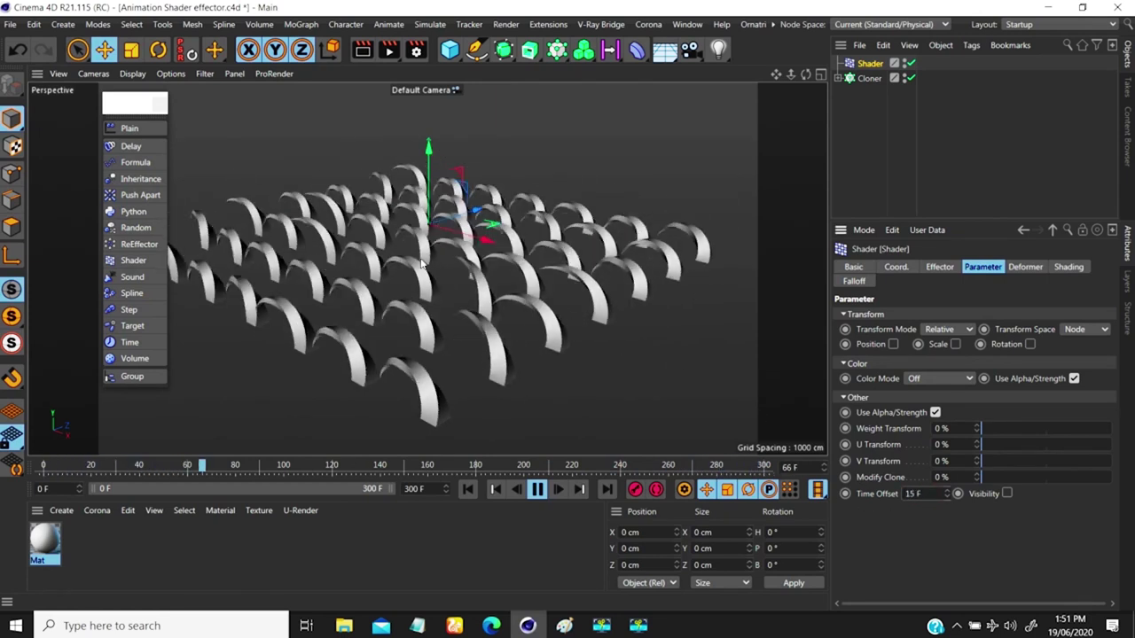
# - Set the Shader effector's Time Offset to 30 F and watch the clones' animation
pyautogui.scroll(-5, 451, 254)
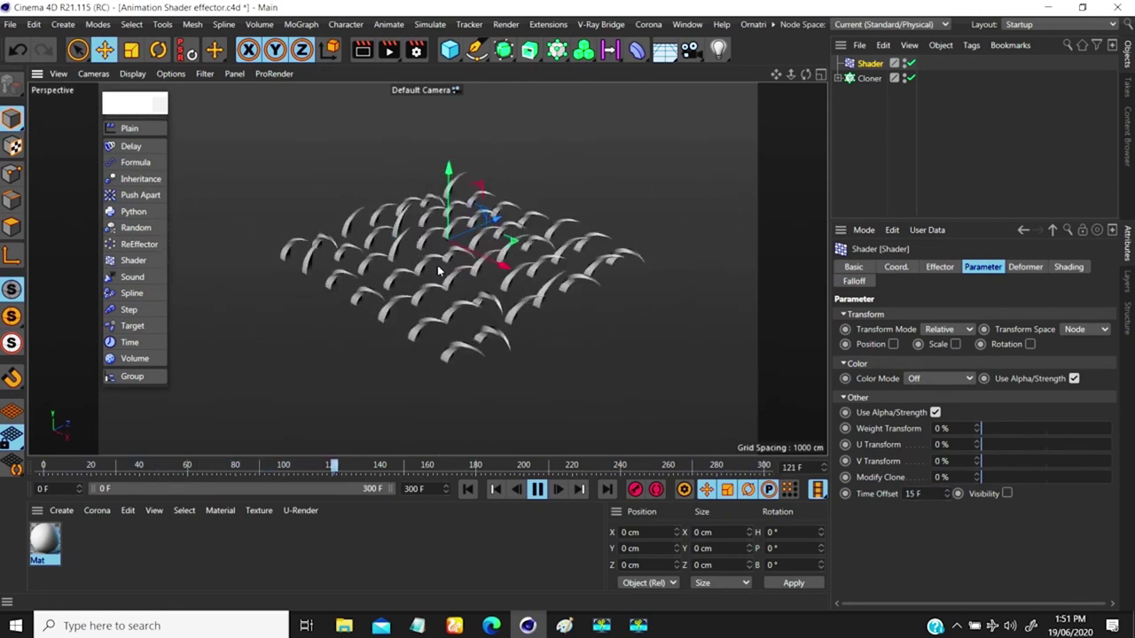
pyautogui.scroll(3, 448, 275)
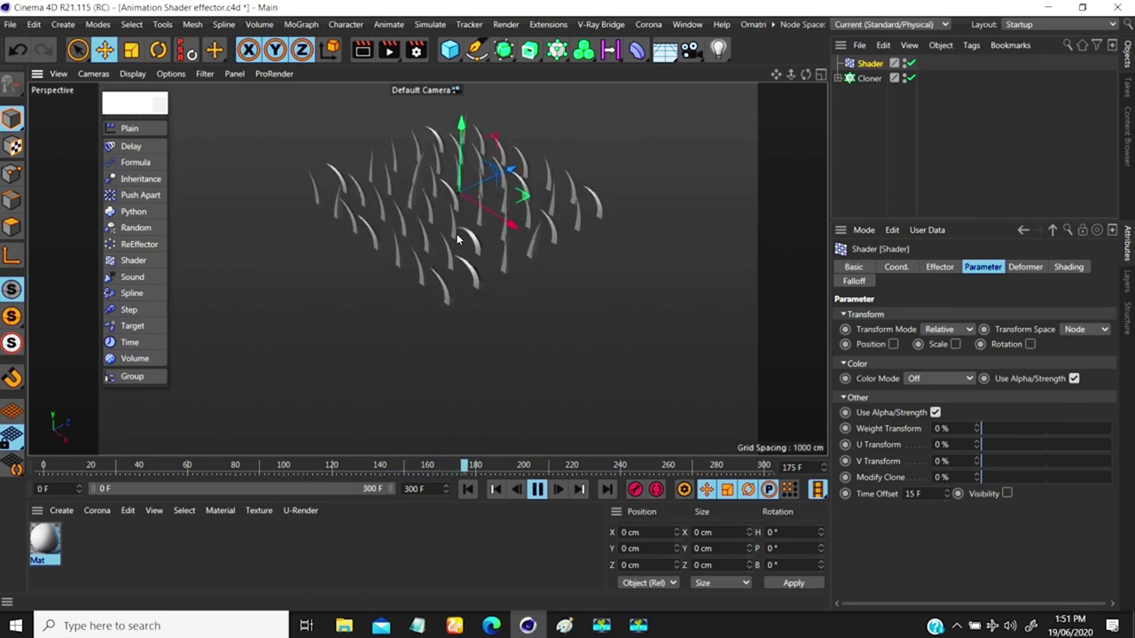
pyautogui.scroll(-3, 398, 280)
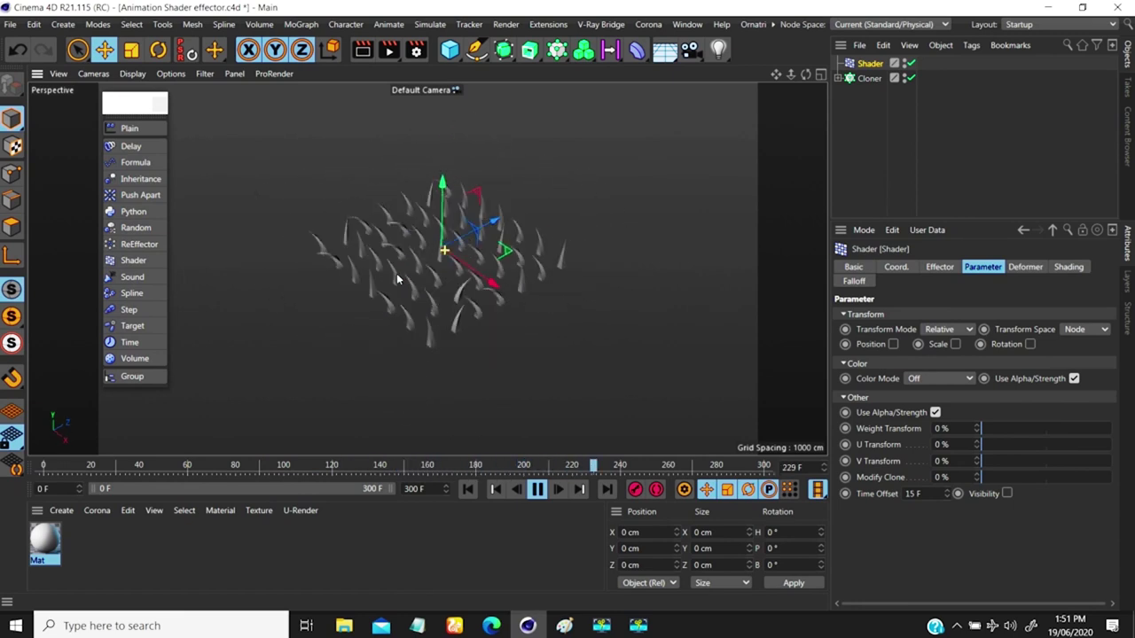
pyautogui.scroll(2, 460, 244)
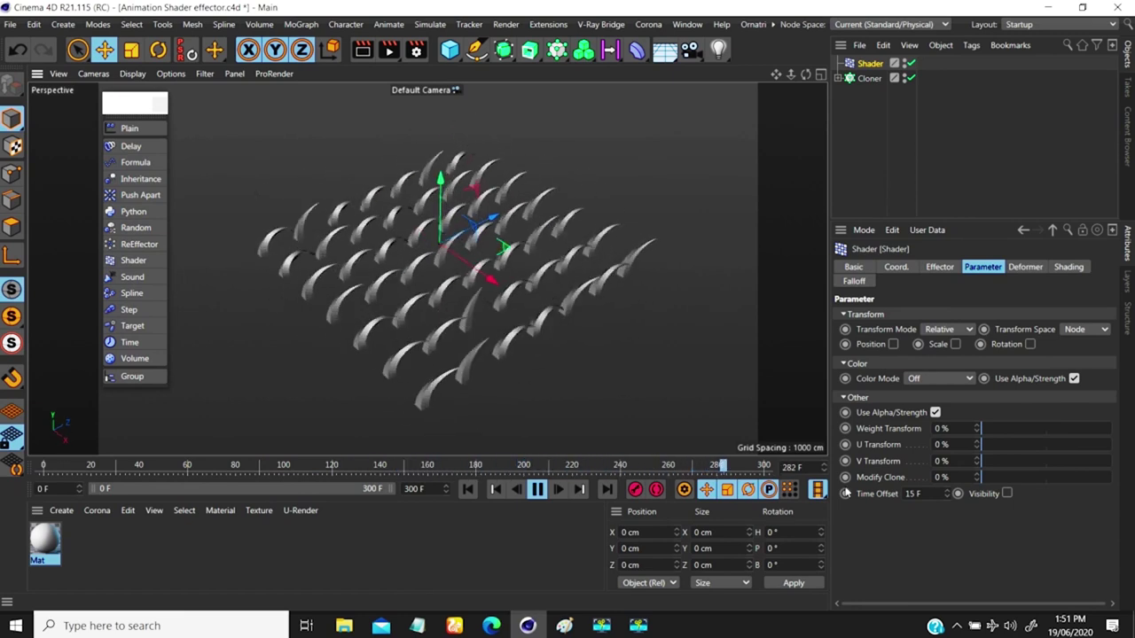
pyautogui.doubleClick(918, 493)
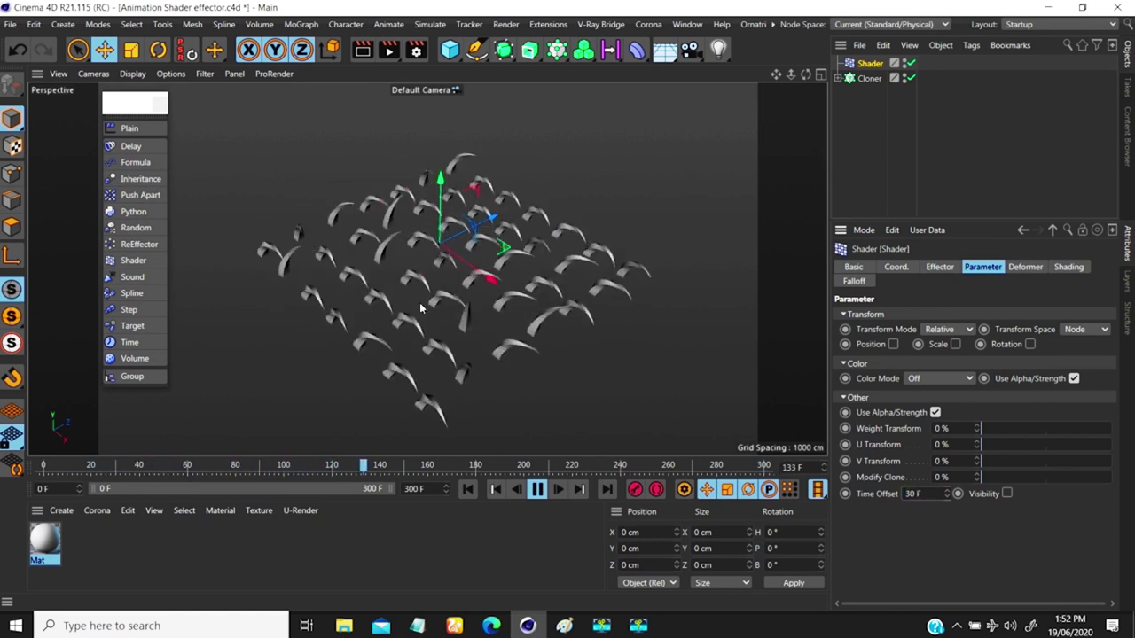
pyautogui.keyDown('alt'); pyautogui.moveTo(415, 260); pyautogui.dragTo(399, 273); pyautogui.keyUp('alt')
# - Add a Linear Field to the Shader effector's falloff and rotate its heading to 50°
pyautogui.click(854, 281)
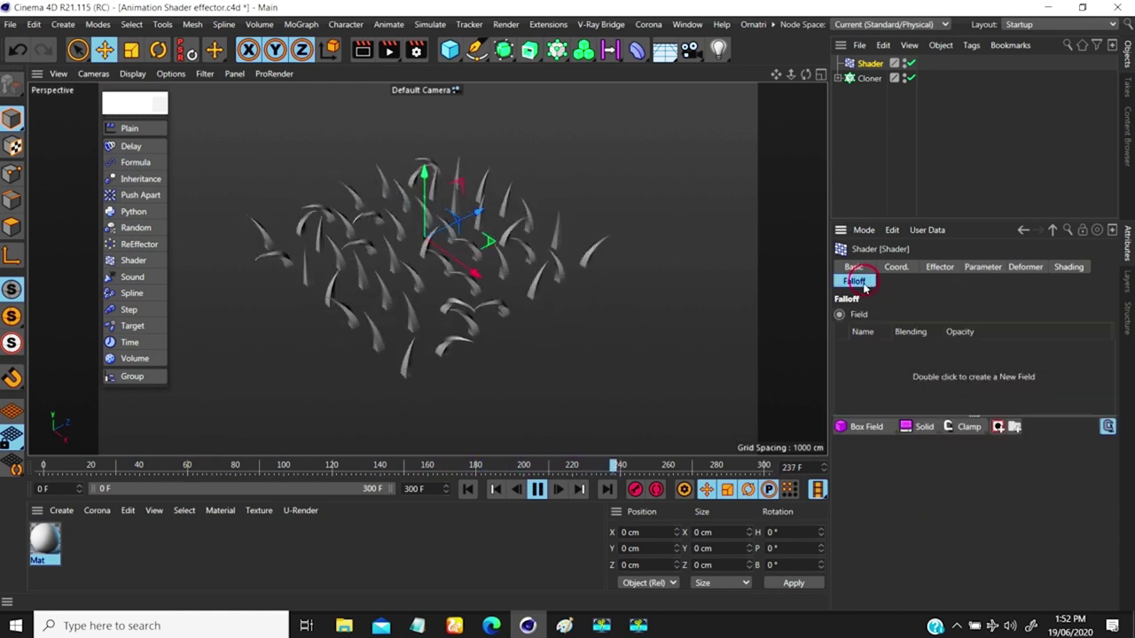
pyautogui.click(857, 430)
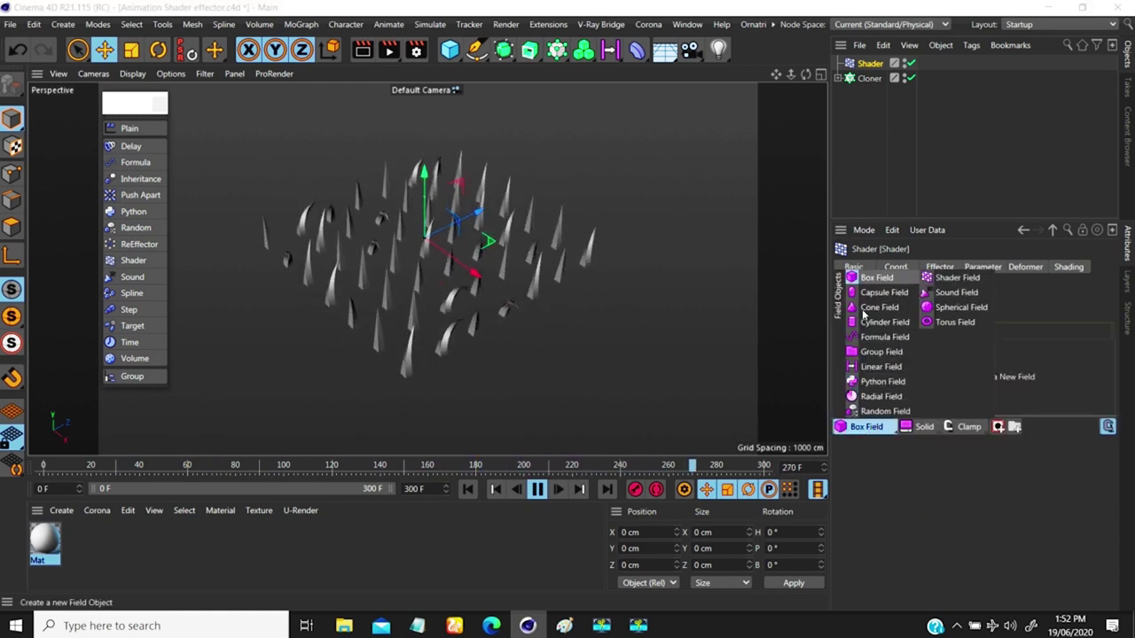
pyautogui.click(873, 370)
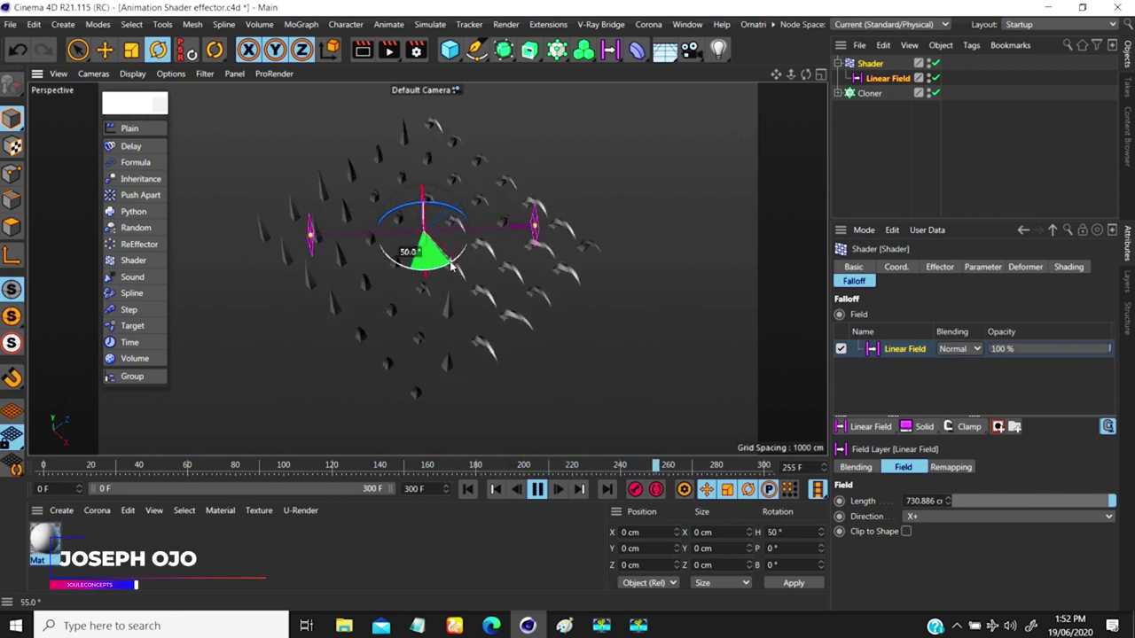
pyautogui.moveTo(469, 233); pyautogui.dragTo(432, 247)
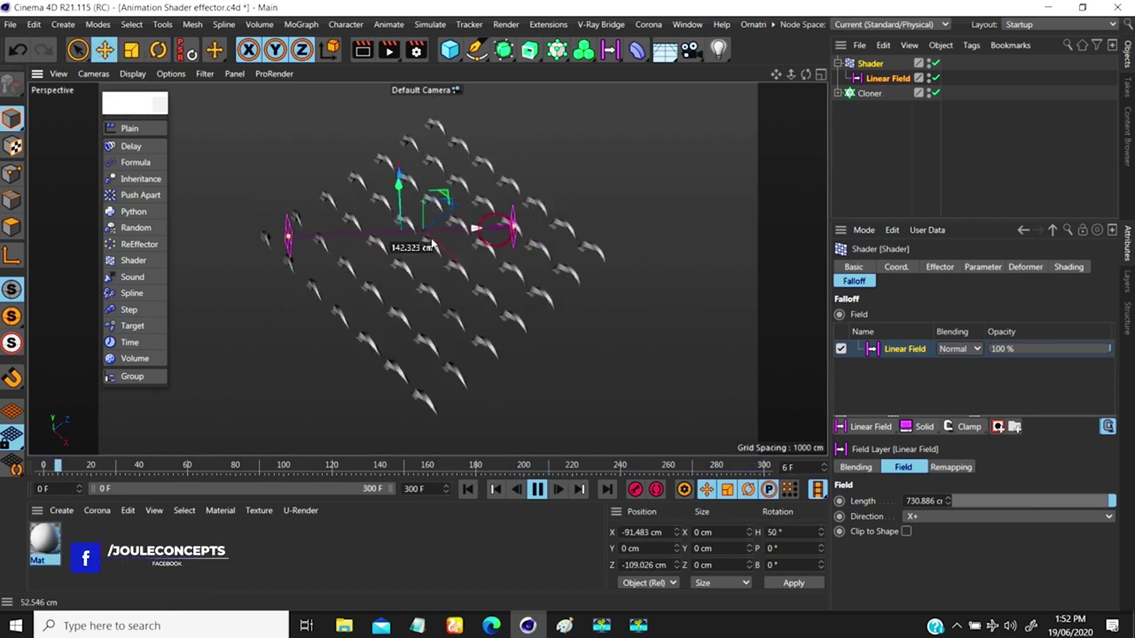
# - Move the Linear Field back and forth across the clones during playback and delete it from the Shader effector
pyautogui.moveTo(204, 244); pyautogui.dragTo(191, 245)
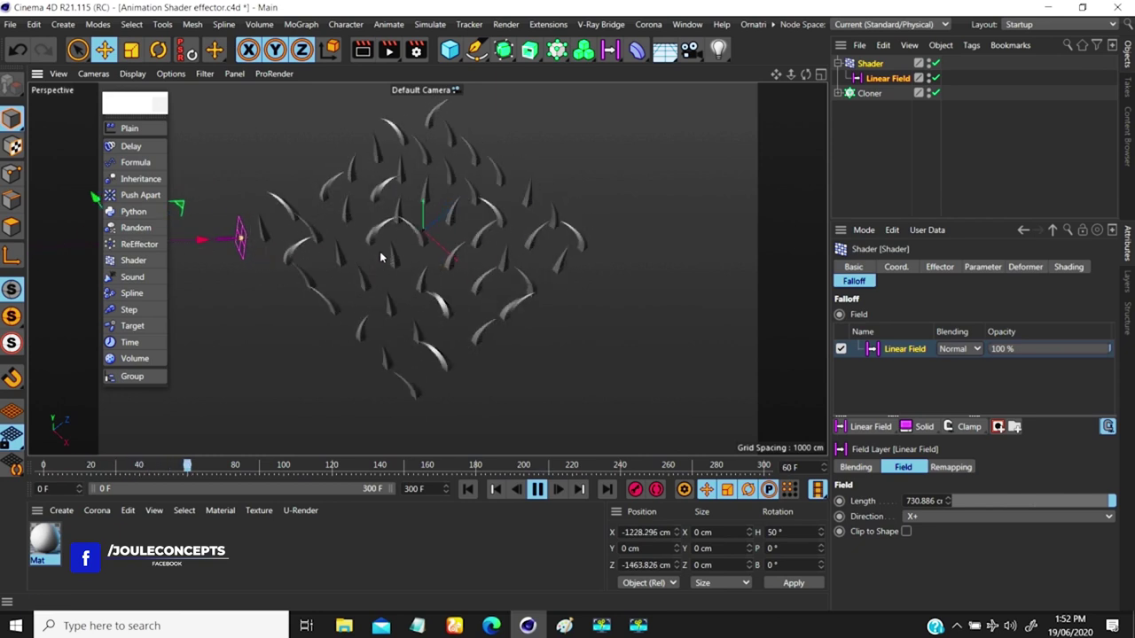
pyautogui.keyDown('alt'); pyautogui.moveTo(379, 257); pyautogui.dragTo(397, 258); pyautogui.keyUp('alt')
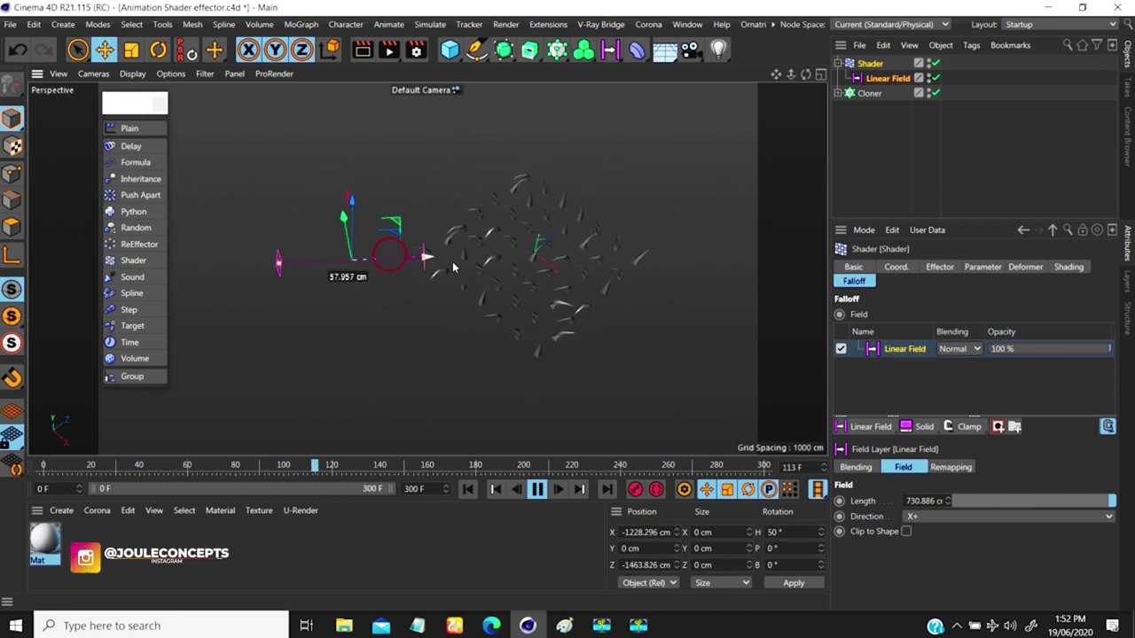
pyautogui.moveTo(762, 286); pyautogui.dragTo(767, 288)
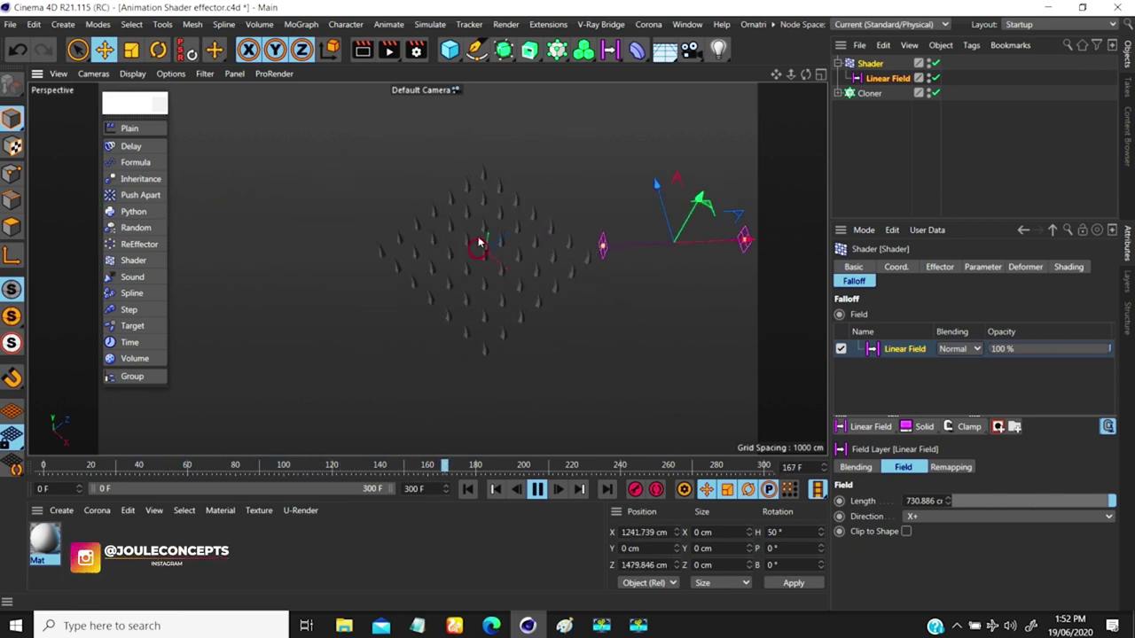
pyautogui.moveTo(507, 257)
pyautogui.keyDown('alt'); pyautogui.mouseDown()
pyautogui.moveTo(537, 253)
pyautogui.moveTo(456, 244)
pyautogui.moveTo(538, 245)
pyautogui.mouseUp(); pyautogui.keyUp('alt')
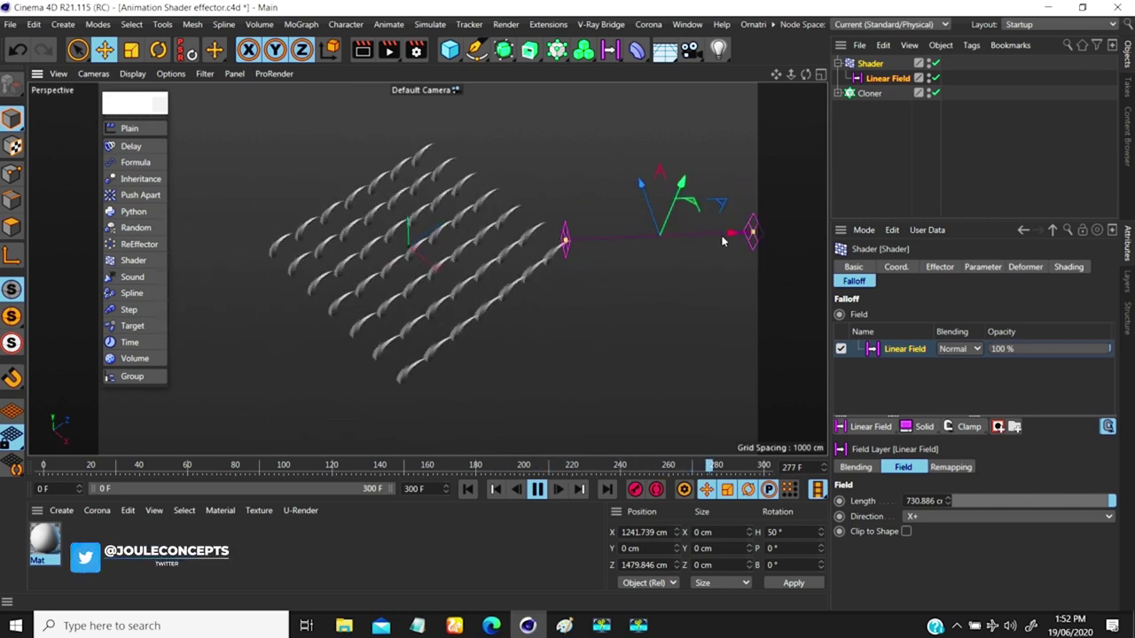
pyautogui.moveTo(697, 234); pyautogui.dragTo(363, 197)
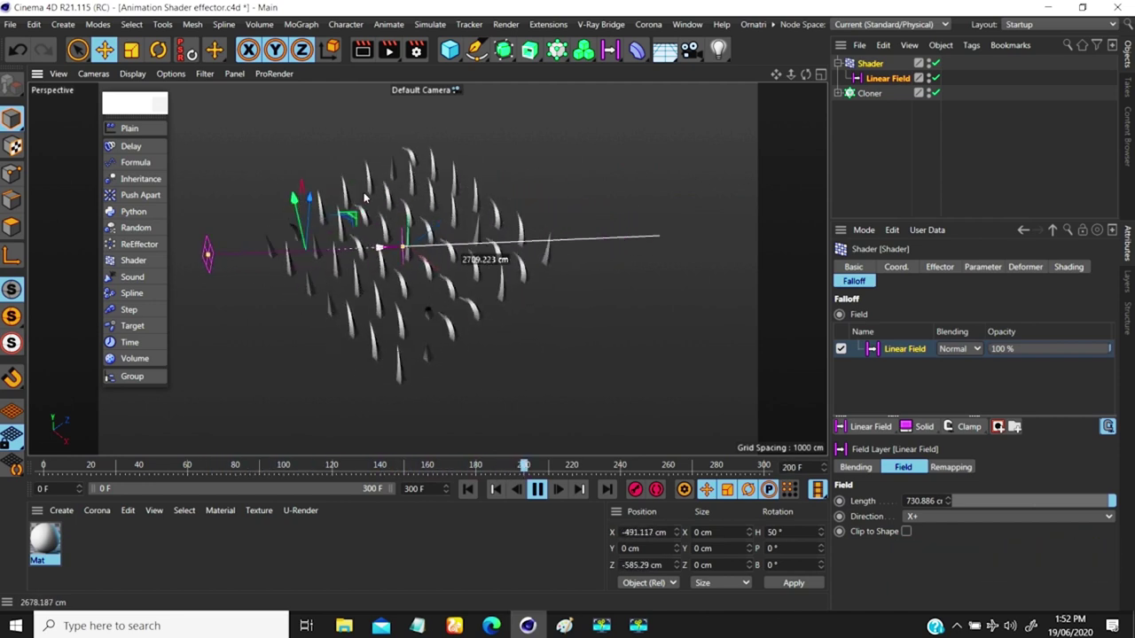
pyautogui.moveTo(289, 190); pyautogui.dragTo(613, 259)
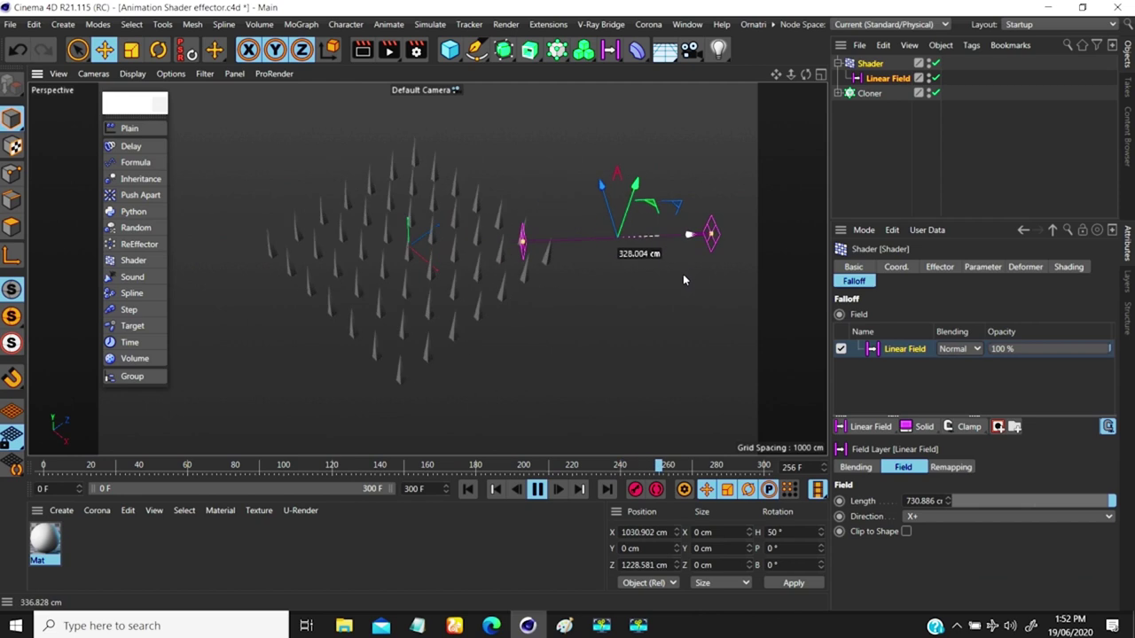
pyautogui.moveTo(682, 280); pyautogui.dragTo(454, 244)
pyautogui.moveTo(318, 218); pyautogui.dragTo(469, 278)
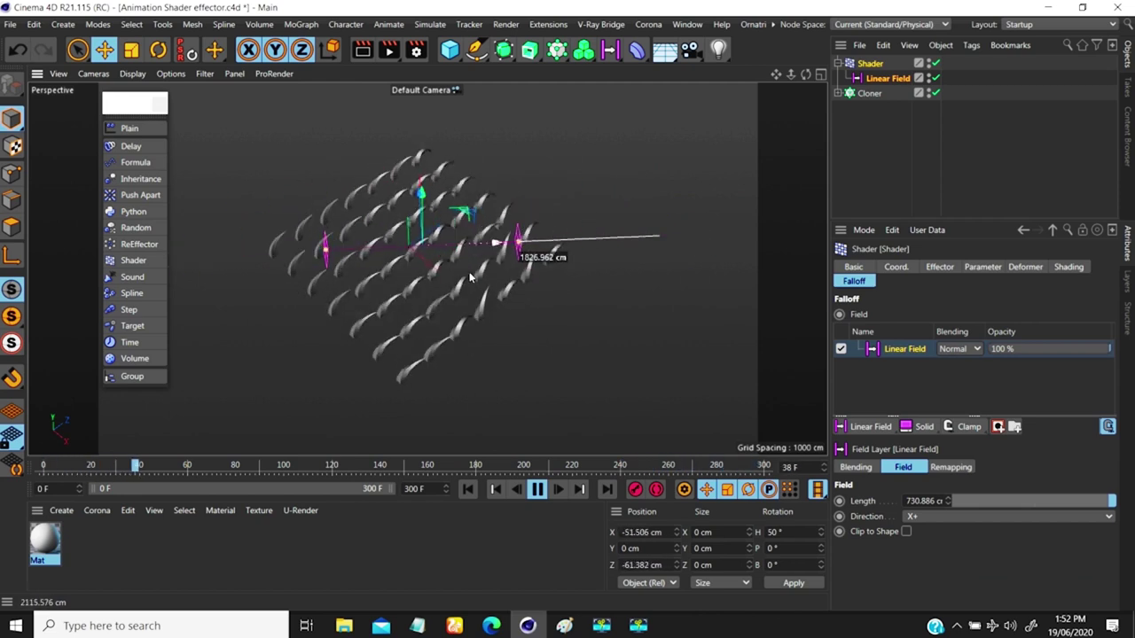
pyautogui.click(883, 80)
pyautogui.moveTo(873, 93); pyautogui.dragTo(869, 81)
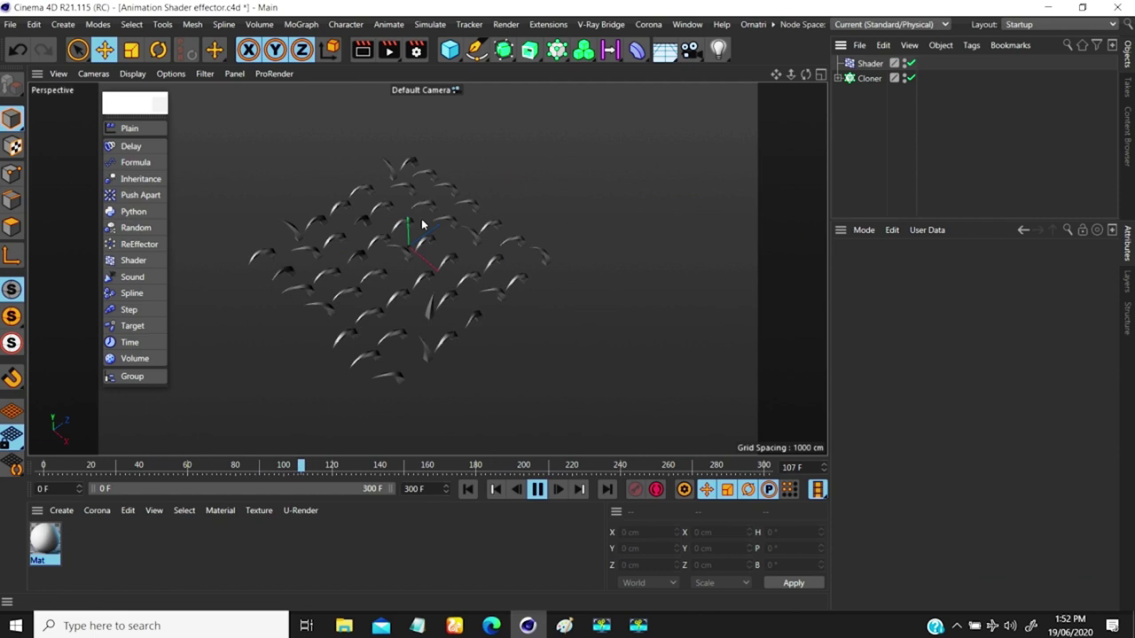
# - Add a Spherical Field to the Shader effector's falloff while the animation plays
pyautogui.moveTo(354, 277)
pyautogui.keyDown('alt'); pyautogui.mouseDown()
pyautogui.moveTo(447, 210)
pyautogui.moveTo(305, 105)
pyautogui.mouseUp(); pyautogui.keyUp('alt')
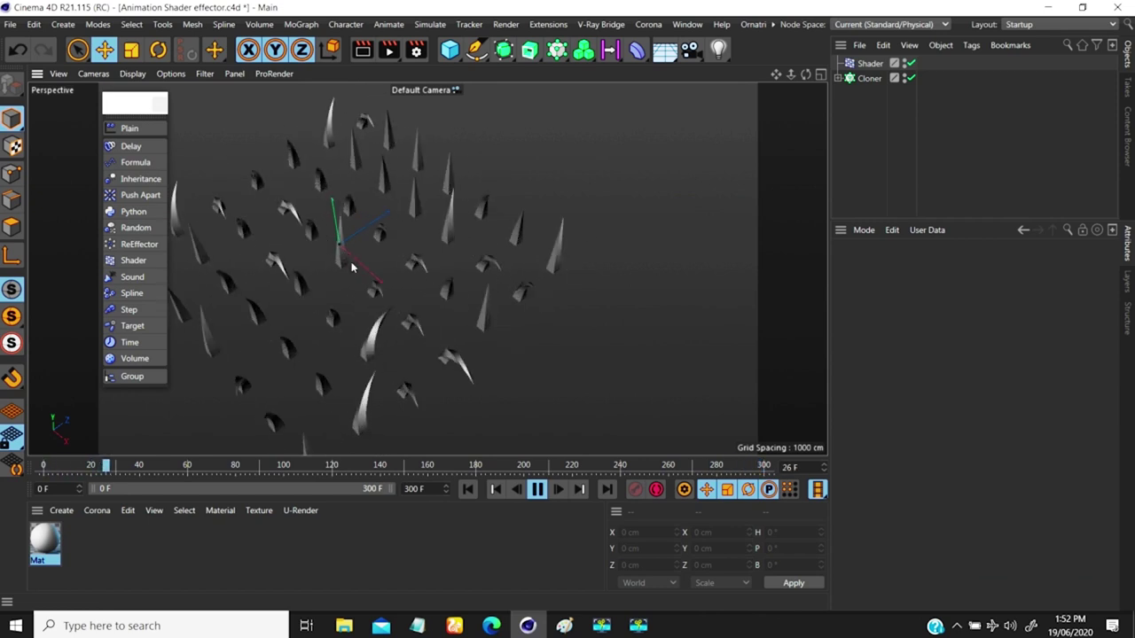
pyautogui.click(869, 63)
pyautogui.click(891, 427)
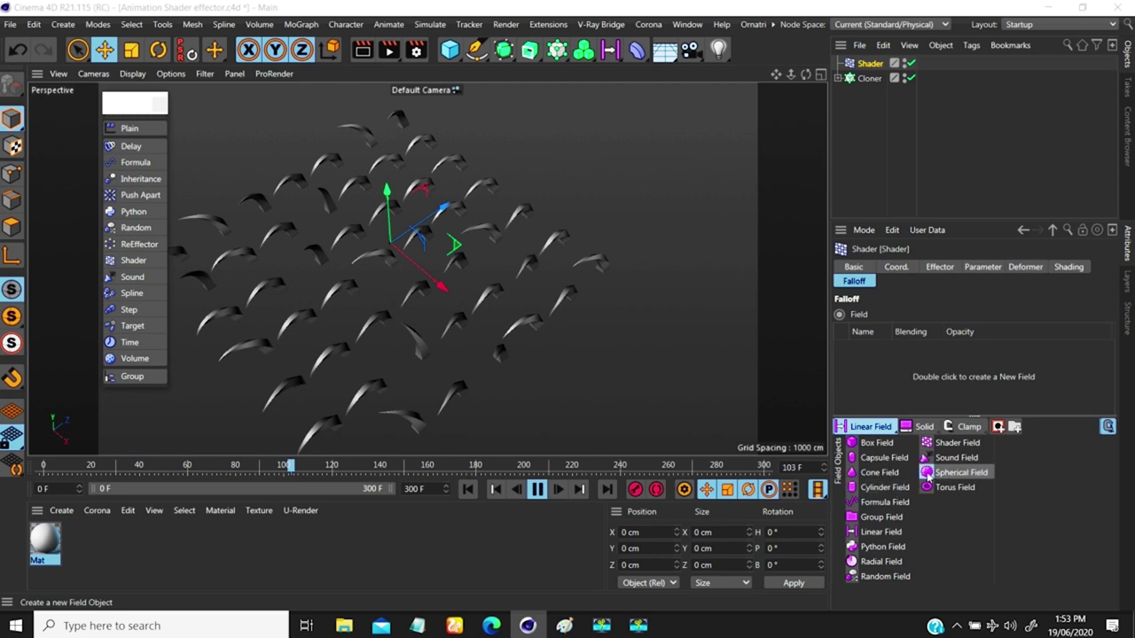
pyautogui.click(929, 474)
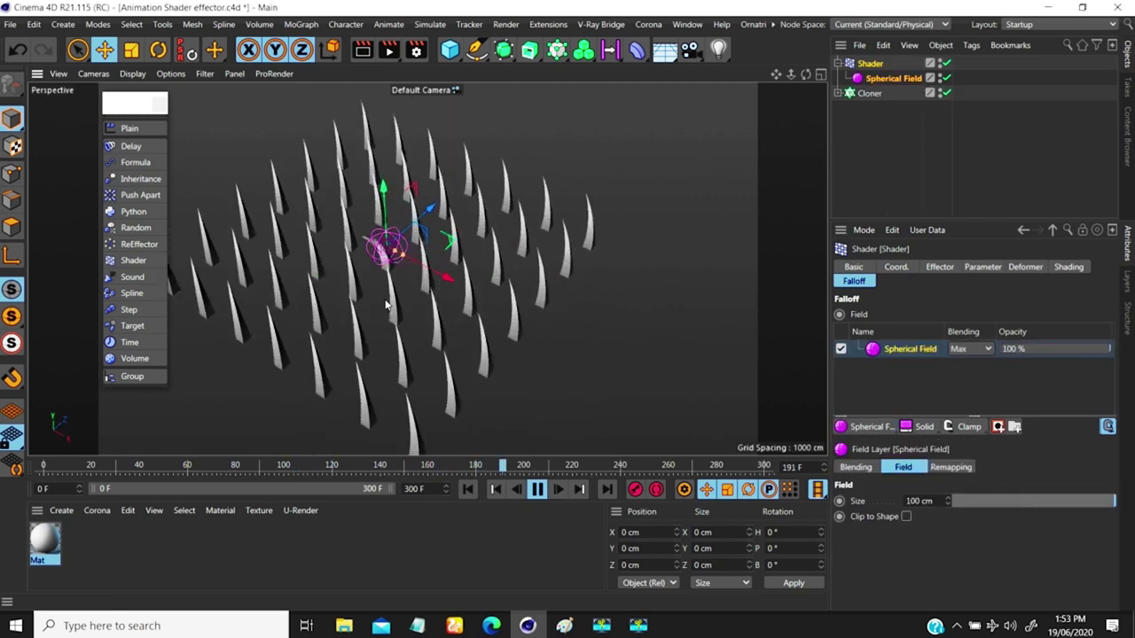
# - Scale up the Spherical Field around the central clones and hide it in the viewport
pyautogui.press('t')
pyautogui.moveTo(390, 302); pyautogui.dragTo(564, 248)
pyautogui.click(632, 155)
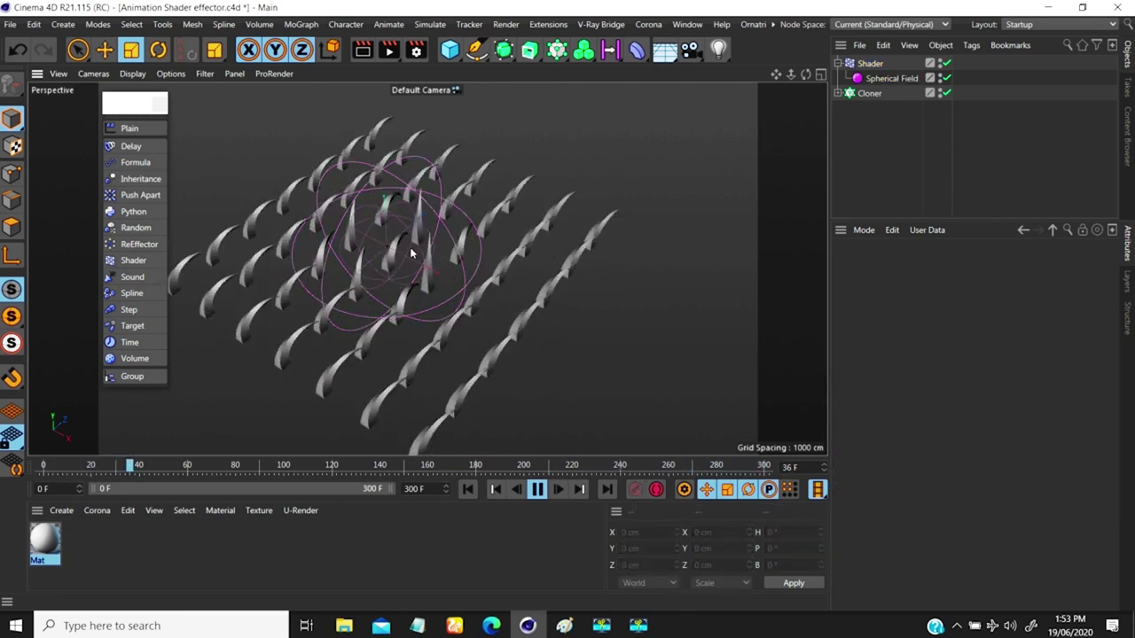
pyautogui.click(942, 78)
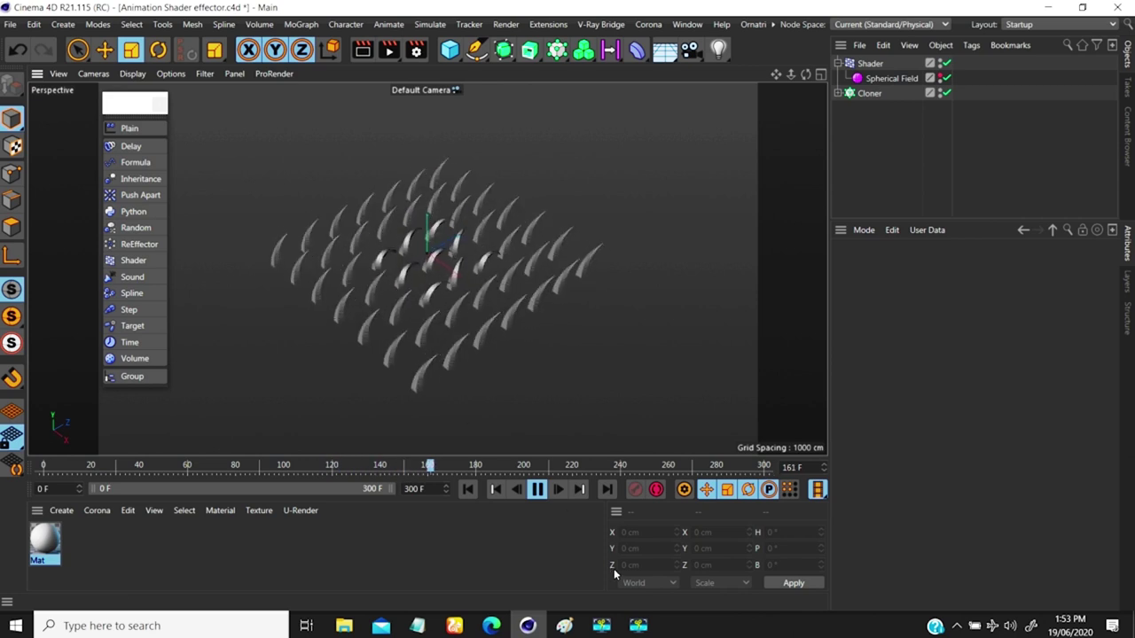
# - Review the handwritten topic list in Paint, return to Cinema 4D and rewind the animation to its first frame
pyautogui.click(564, 626)
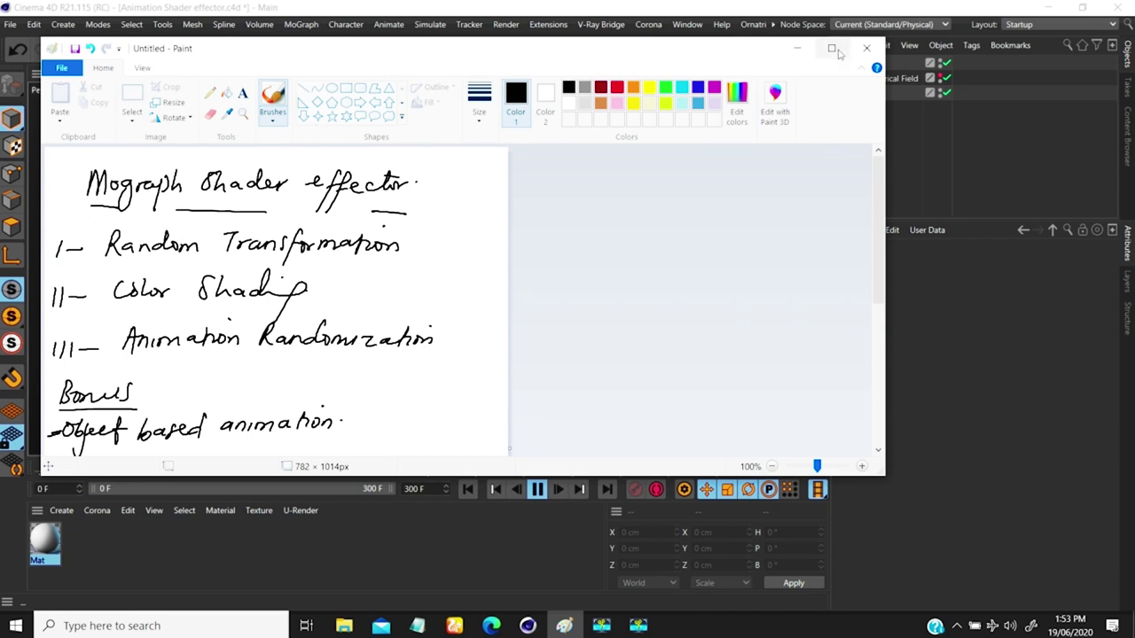
pyautogui.click(800, 49)
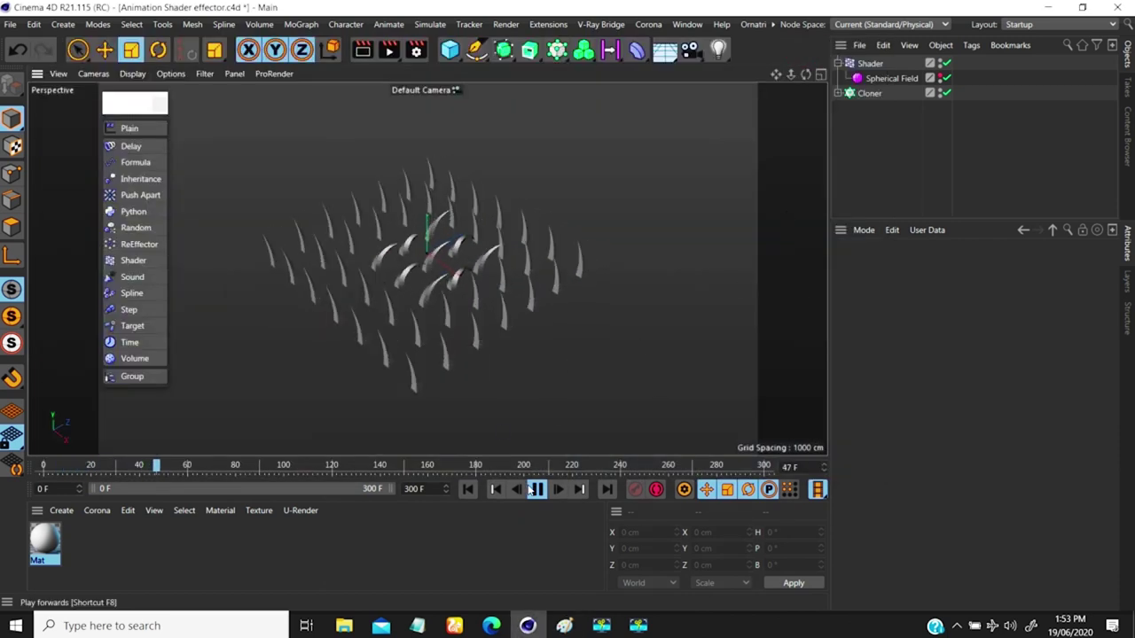
pyautogui.click(470, 490)
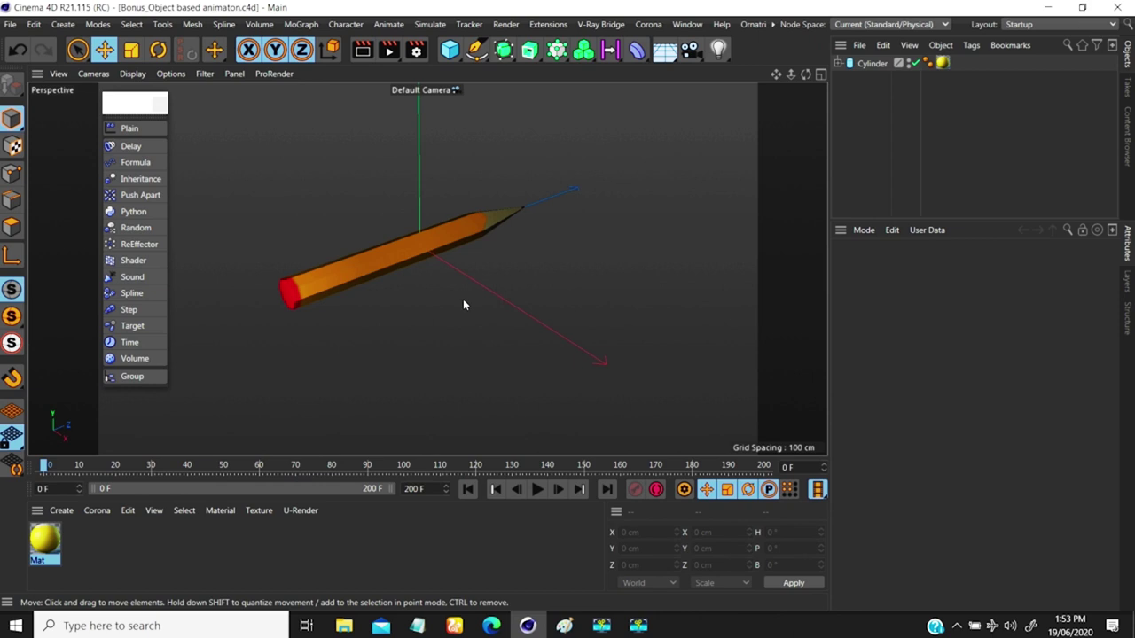
# - Return to the Animation Shader effector project and examine the clones and the Cloner's Transform settings
pyautogui.press('v')
pyautogui.moveTo(459, 341)
pyautogui.click(456, 374)
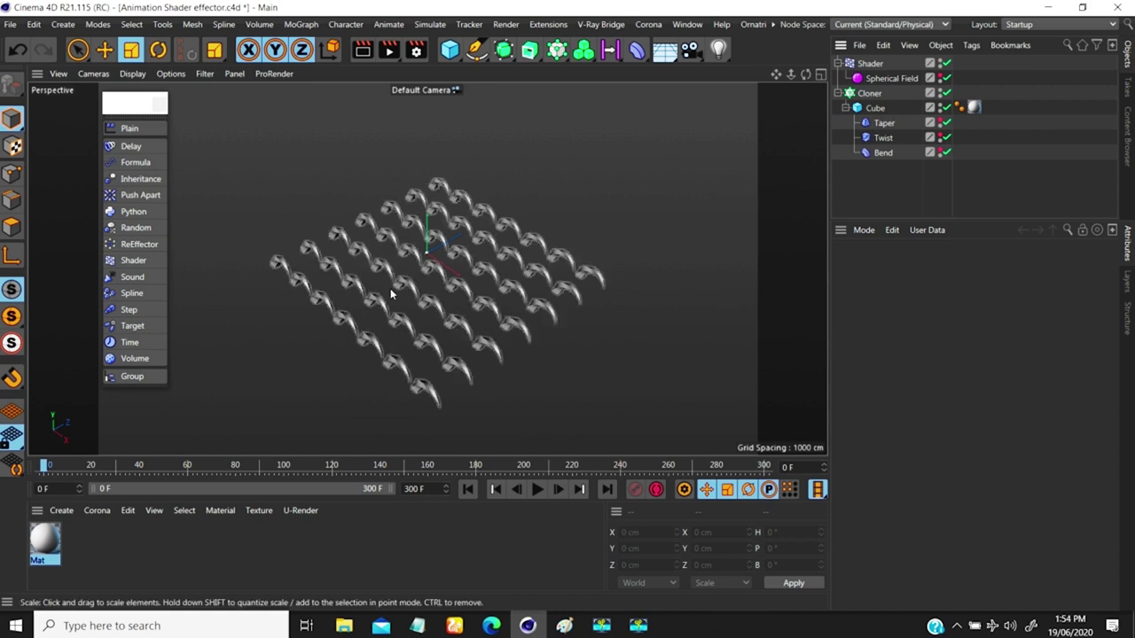
pyautogui.scroll(4, 404, 213)
pyautogui.scroll(-2, 418, 241)
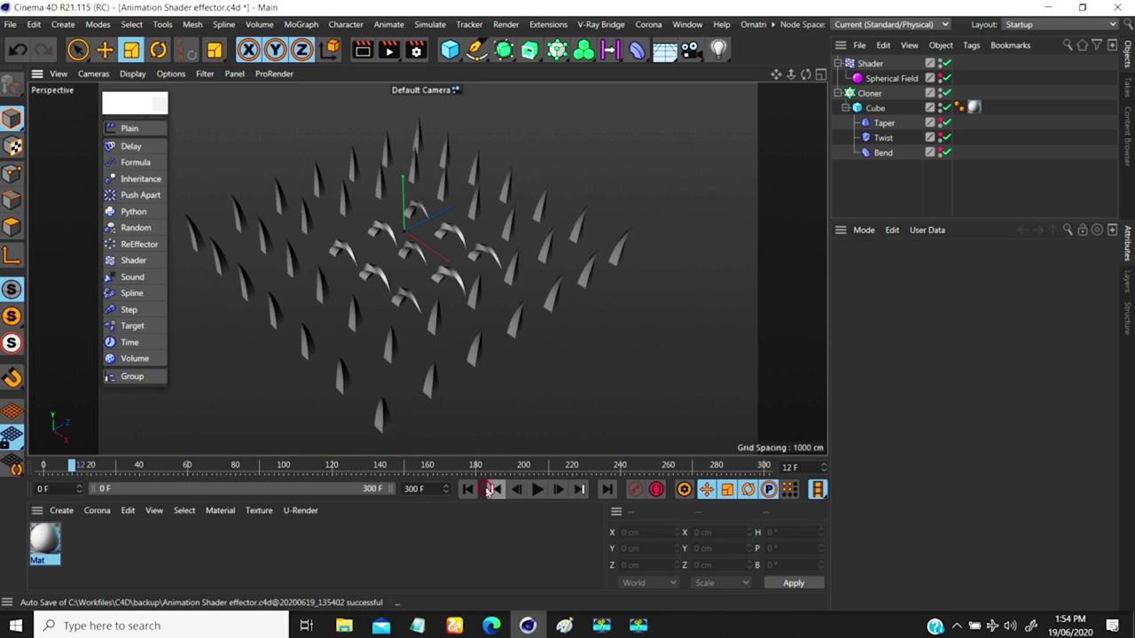
pyautogui.click(869, 94)
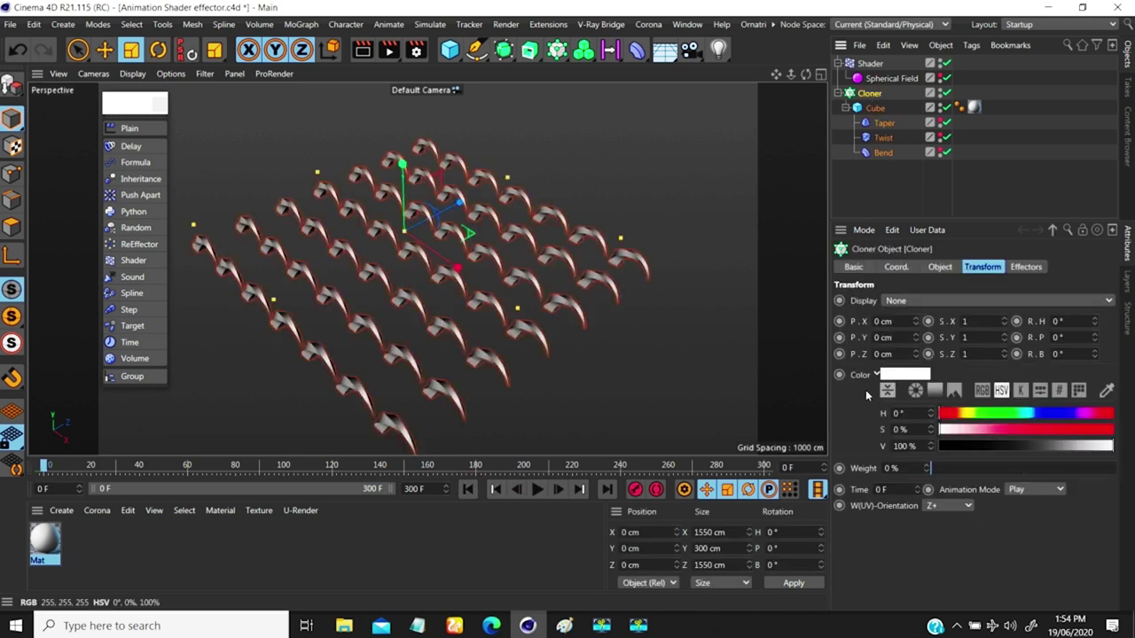
# - Add a Cloner in the Bonus_Object based animaton.c4d project and place the pencil's Cylinder inside it
pyautogui.press('v')
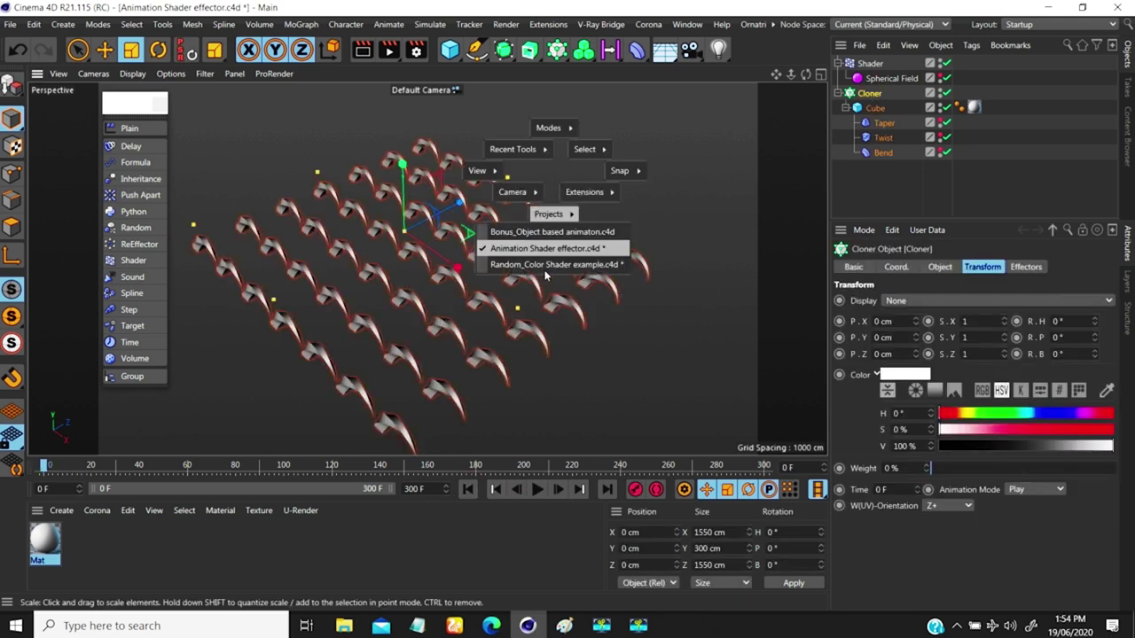
pyautogui.click(559, 223)
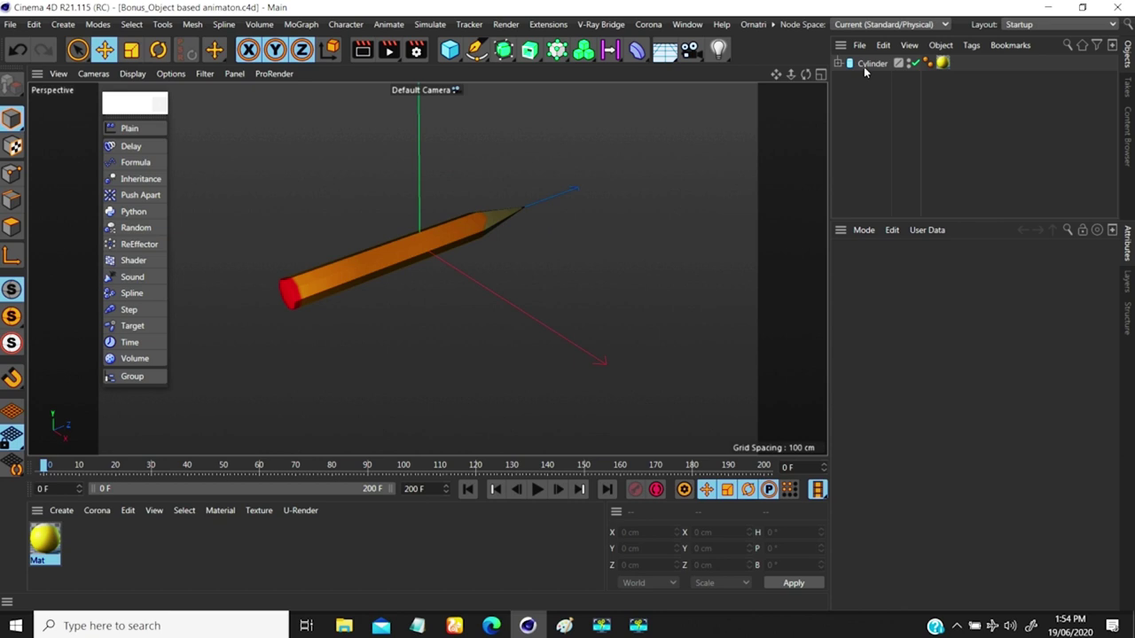
pyautogui.click(871, 64)
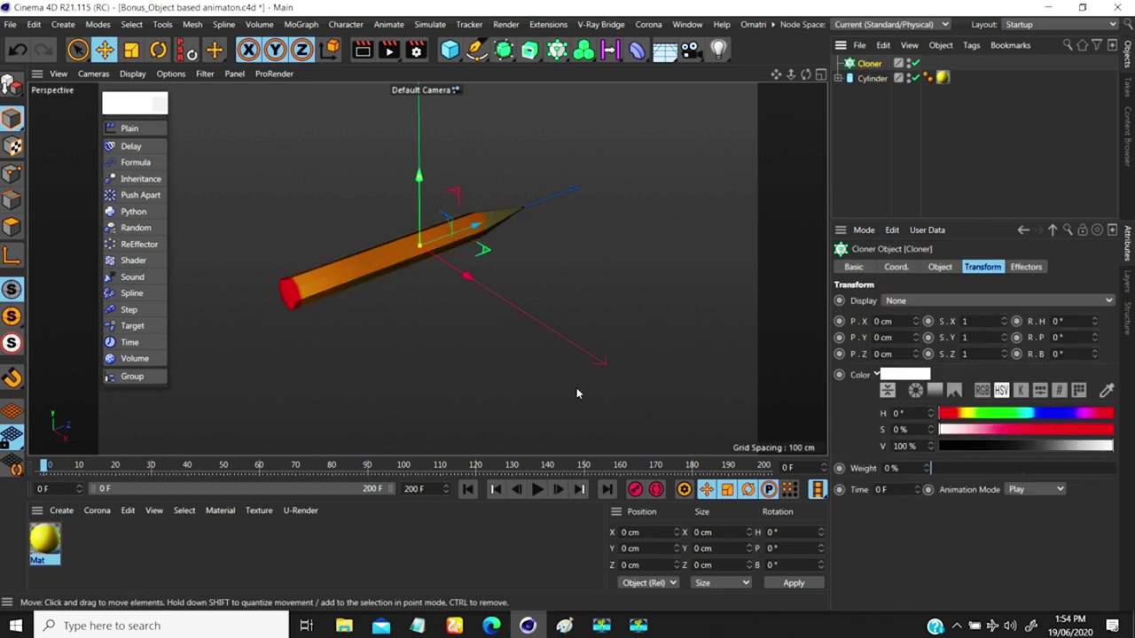
pyautogui.click(537, 488)
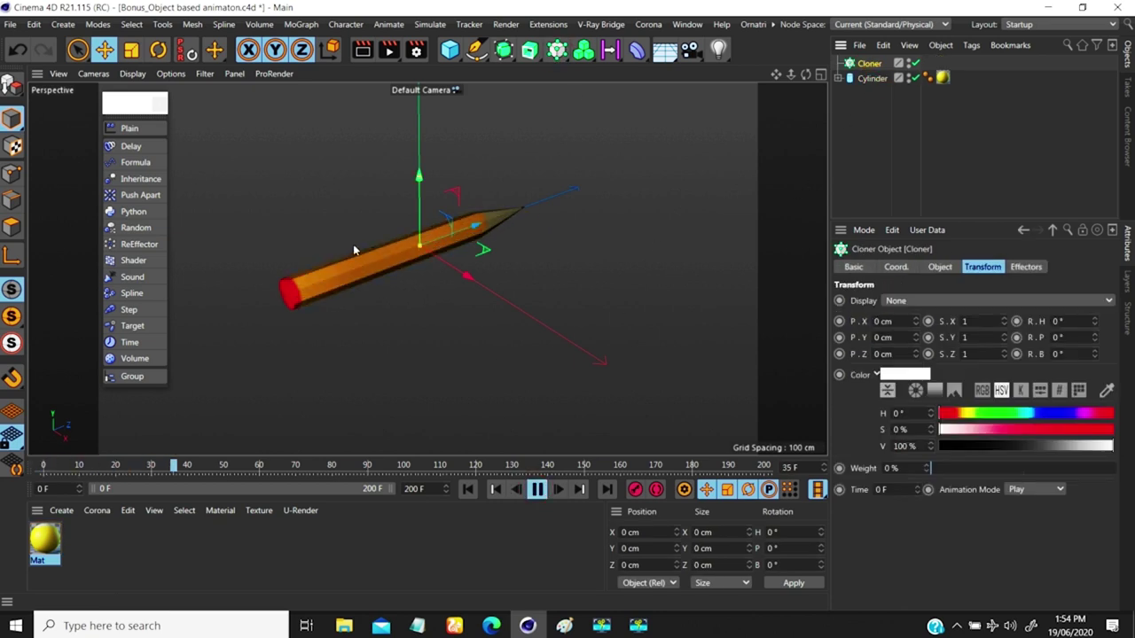
pyautogui.click(537, 489)
pyautogui.click(469, 489)
pyautogui.moveTo(873, 71); pyautogui.dragTo(871, 66)
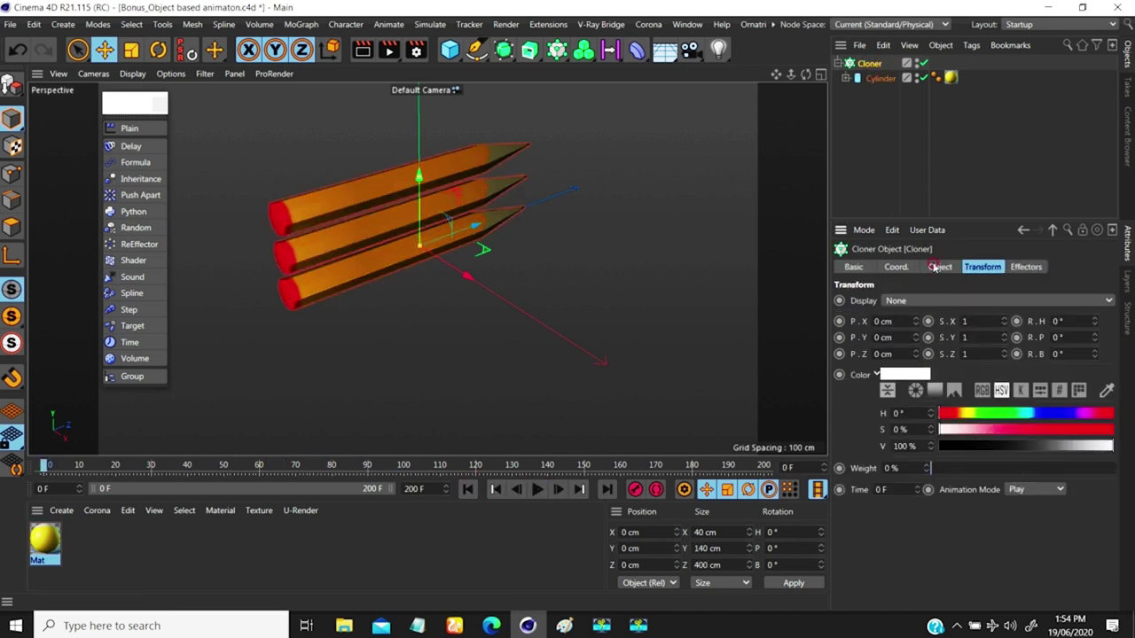
# - Set the linear Cloner's step to 0 cm in Y and 50 cm in X, with a count of 8
pyautogui.click(937, 267)
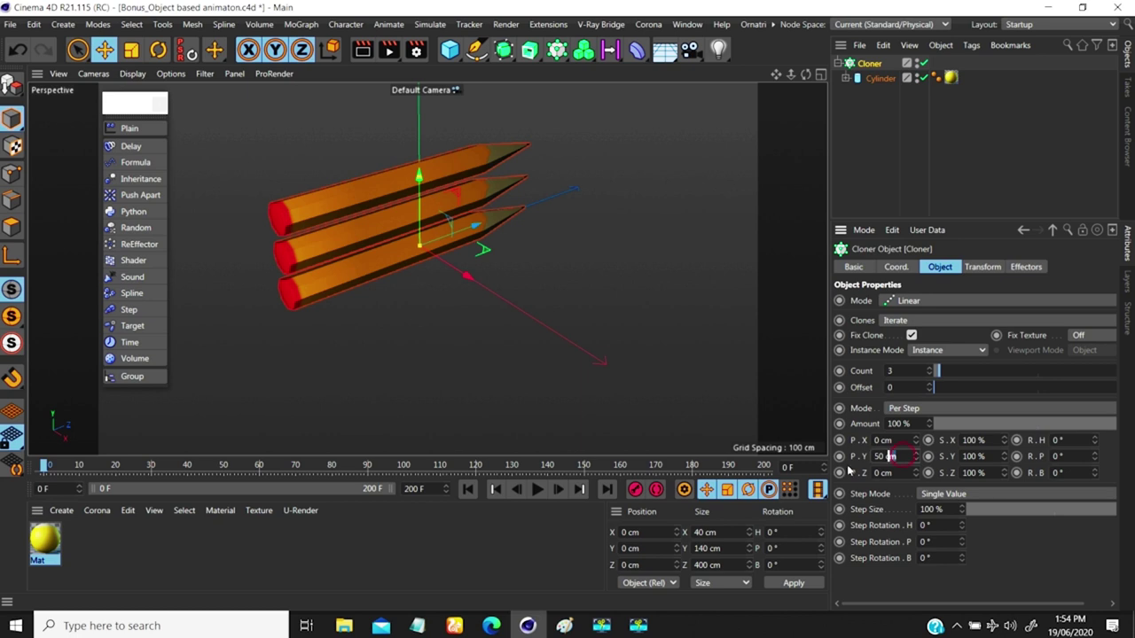
pyautogui.write('0')
pyautogui.press('Return')
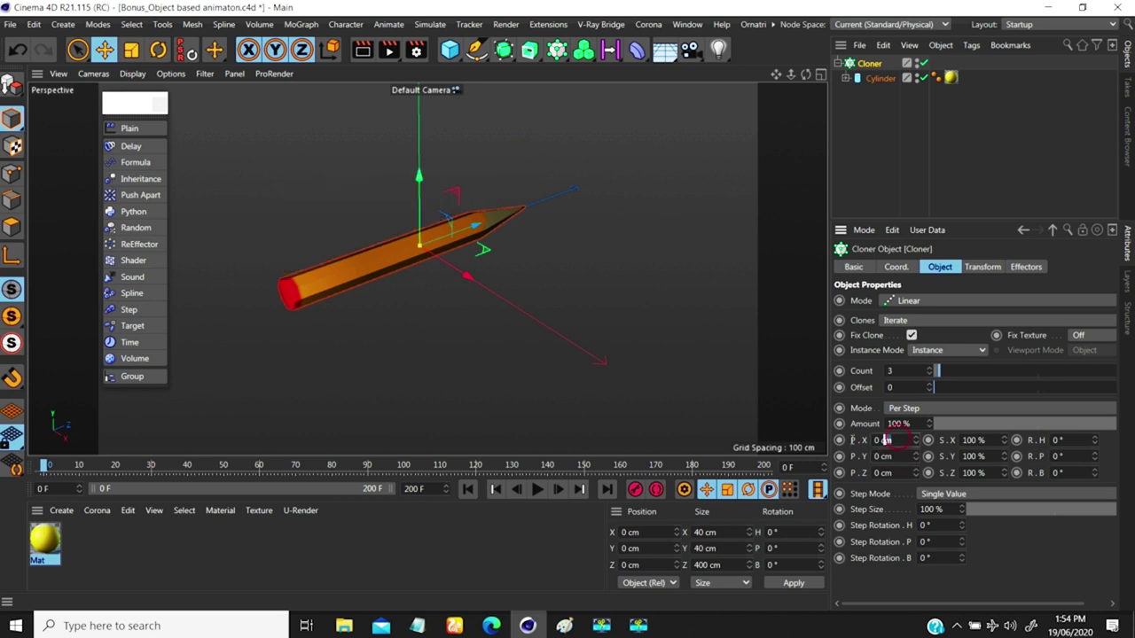
pyautogui.click(883, 439)
pyautogui.write('50')
pyautogui.press('Return')
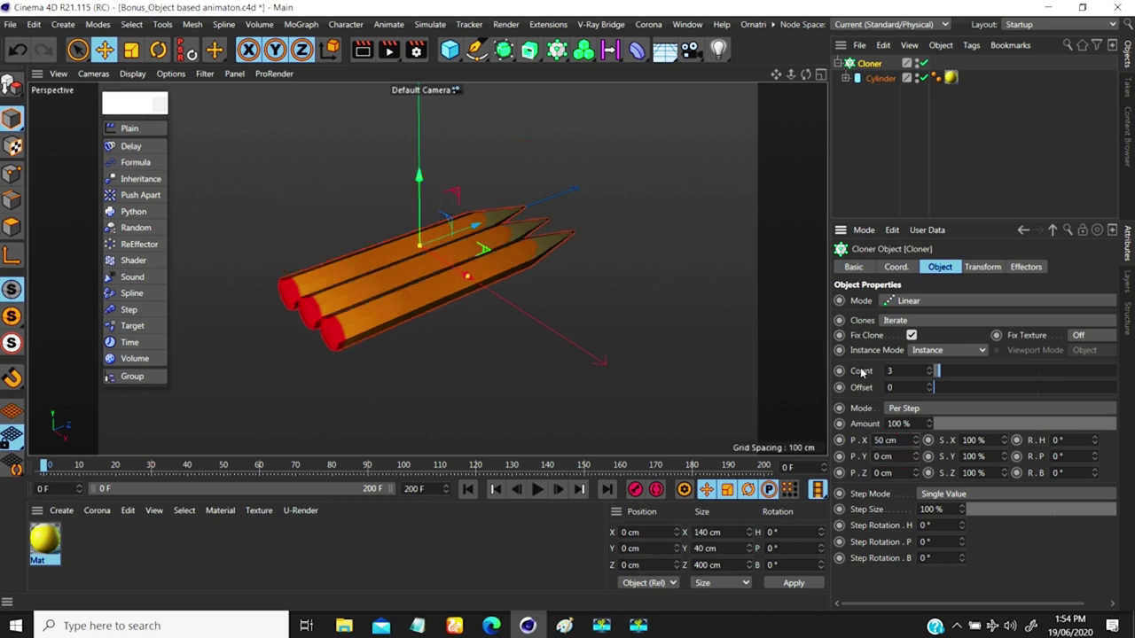
pyautogui.moveTo(929, 373); pyautogui.dragTo(942, 359)
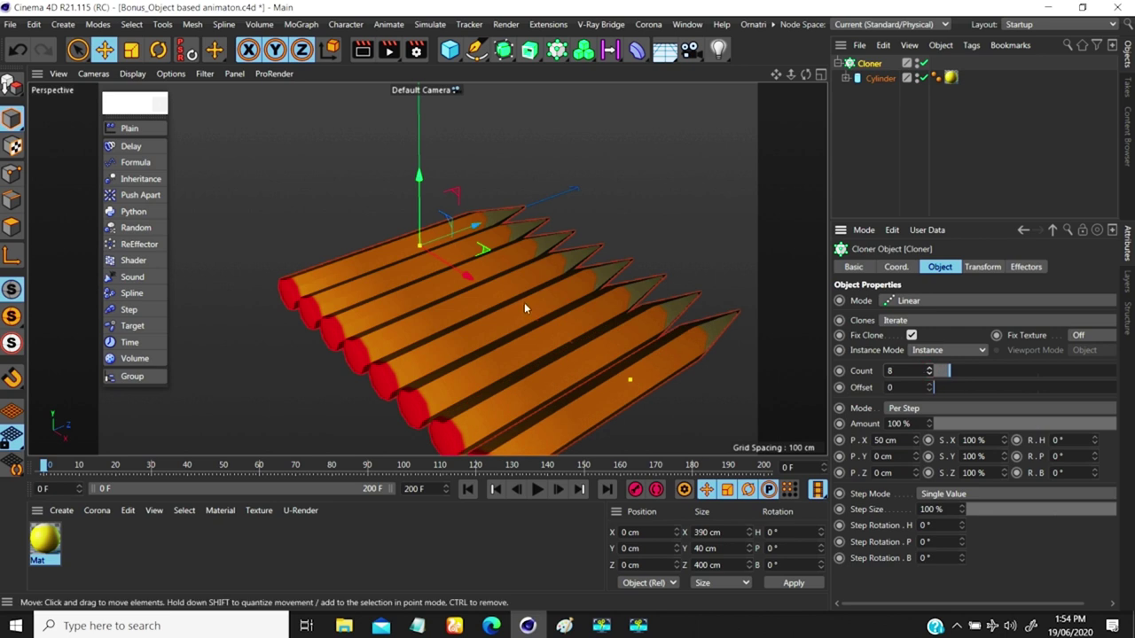
# - Play the animation and examine how the Cylinder's rotation carries over to the cloned pencils
pyautogui.moveTo(470, 251)
pyautogui.keyDown('alt'); pyautogui.mouseDown()
pyautogui.moveTo(452, 297)
pyautogui.moveTo(443, 294)
pyautogui.moveTo(482, 237)
pyautogui.moveTo(431, 261)
pyautogui.moveTo(443, 266)
pyautogui.mouseUp(); pyautogui.keyUp('alt')
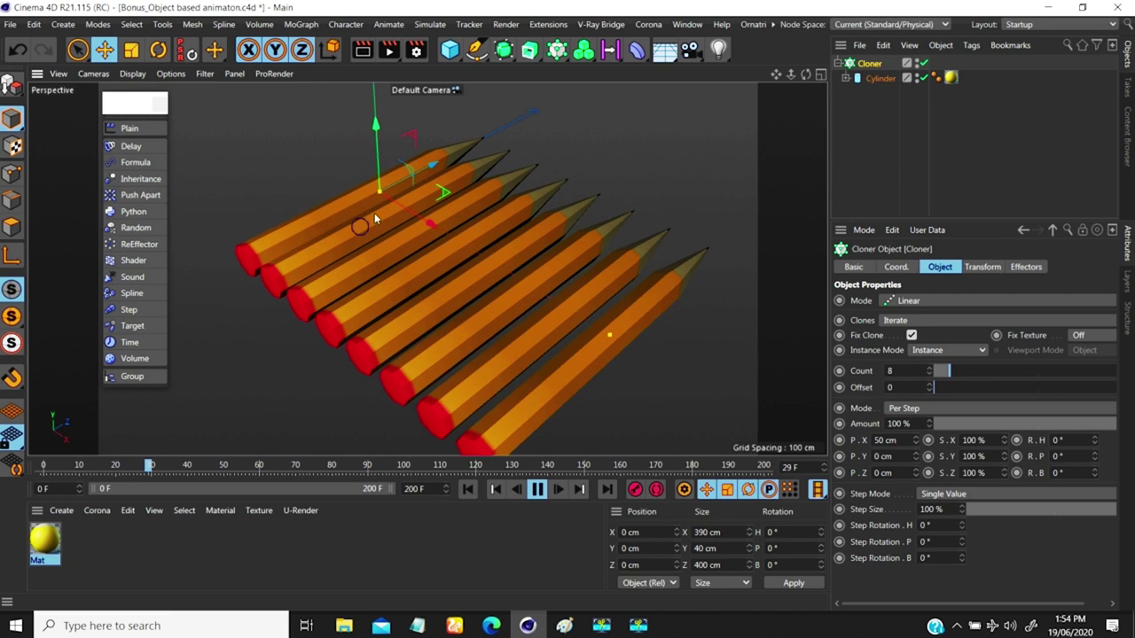
pyautogui.click(880, 78)
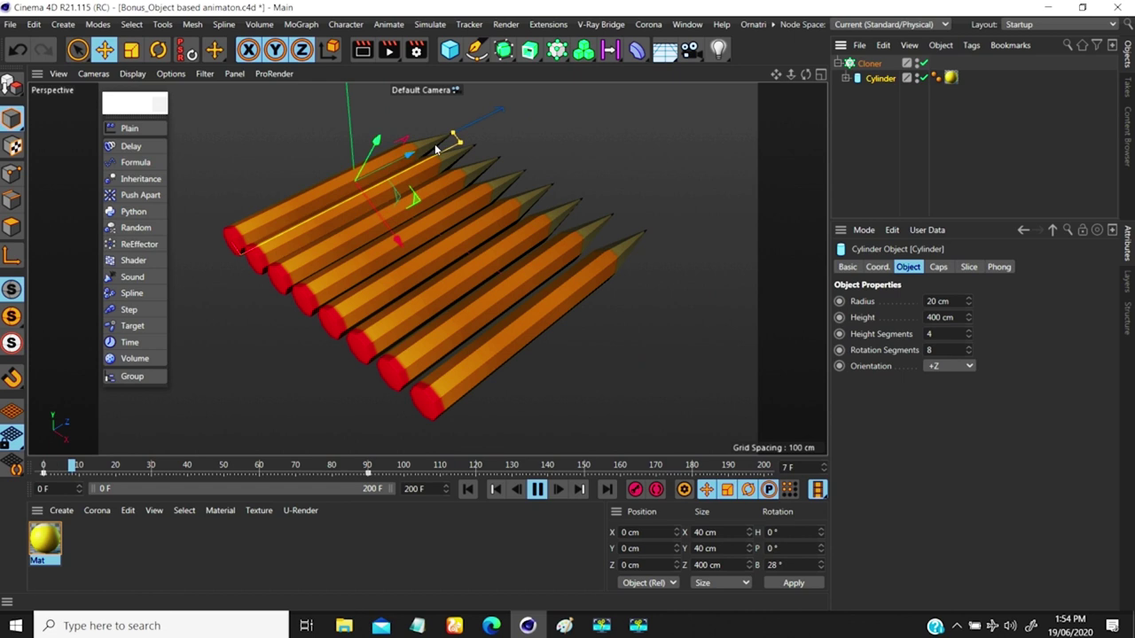
pyautogui.click(869, 115)
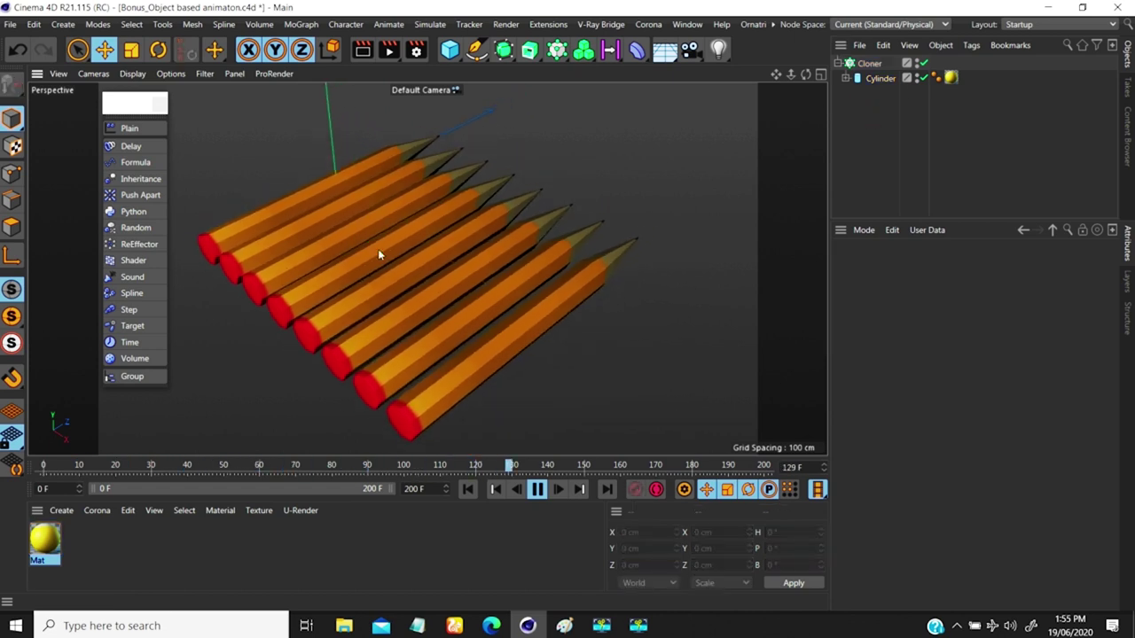
pyautogui.click(882, 64)
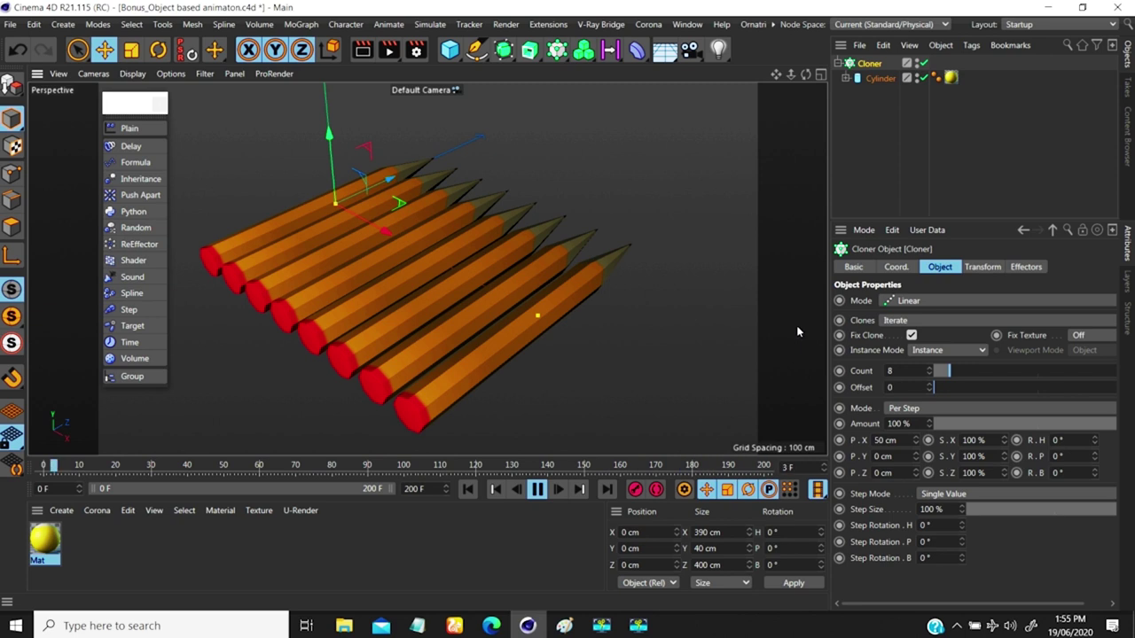
# - Keyframe the Taper deformer's Strength at 99% on frame 20 and at 0% on frame 0
pyautogui.click(846, 78)
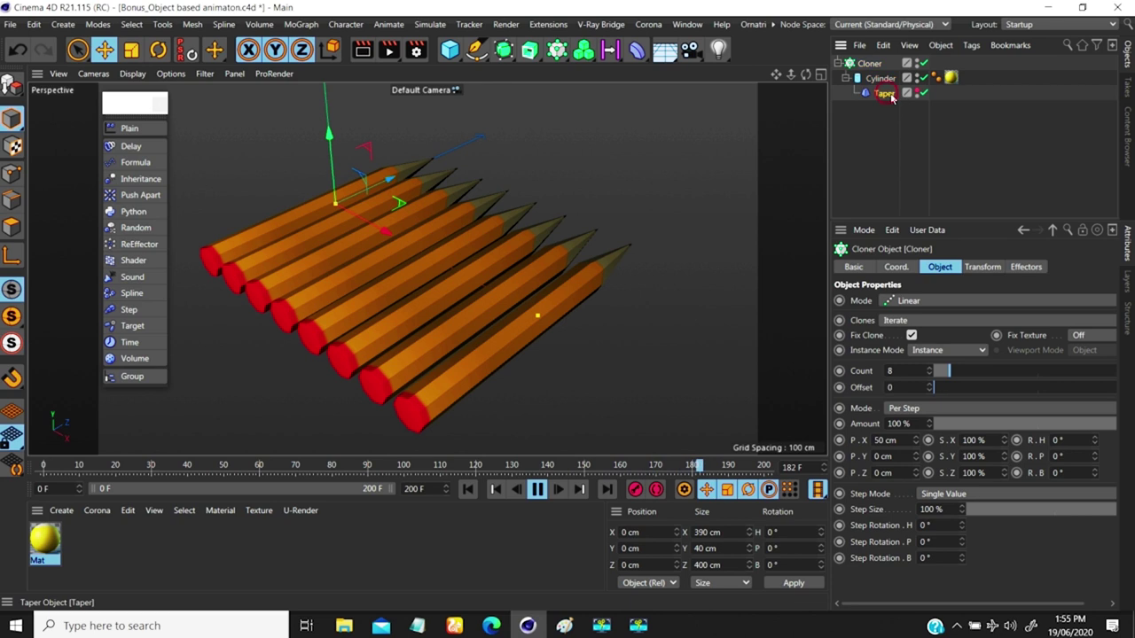
pyautogui.click(887, 94)
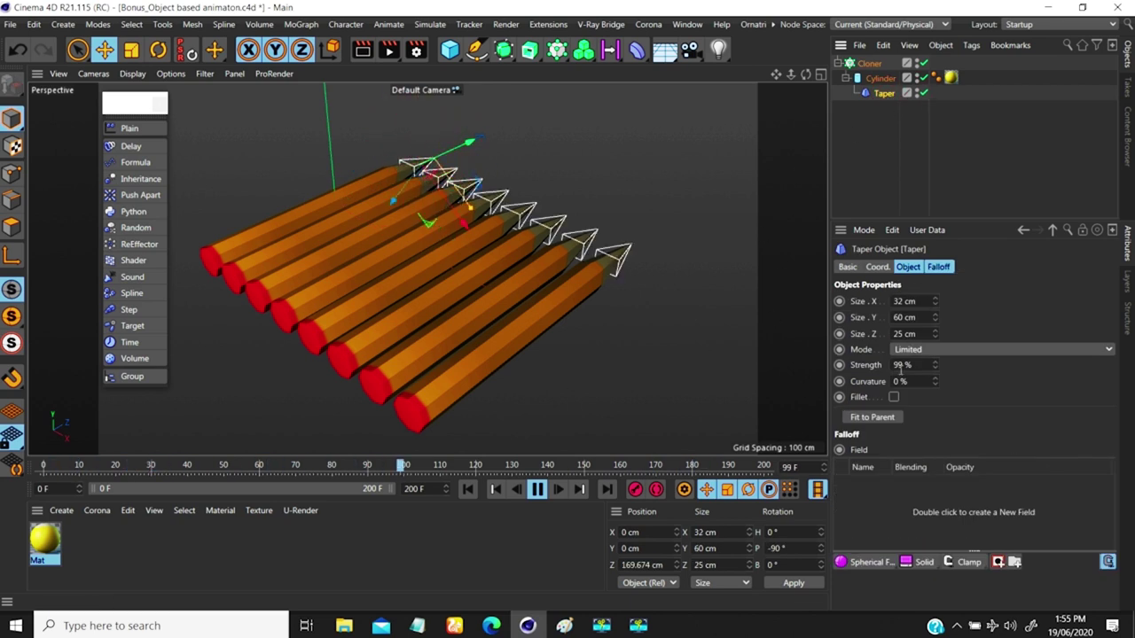
pyautogui.click(537, 489)
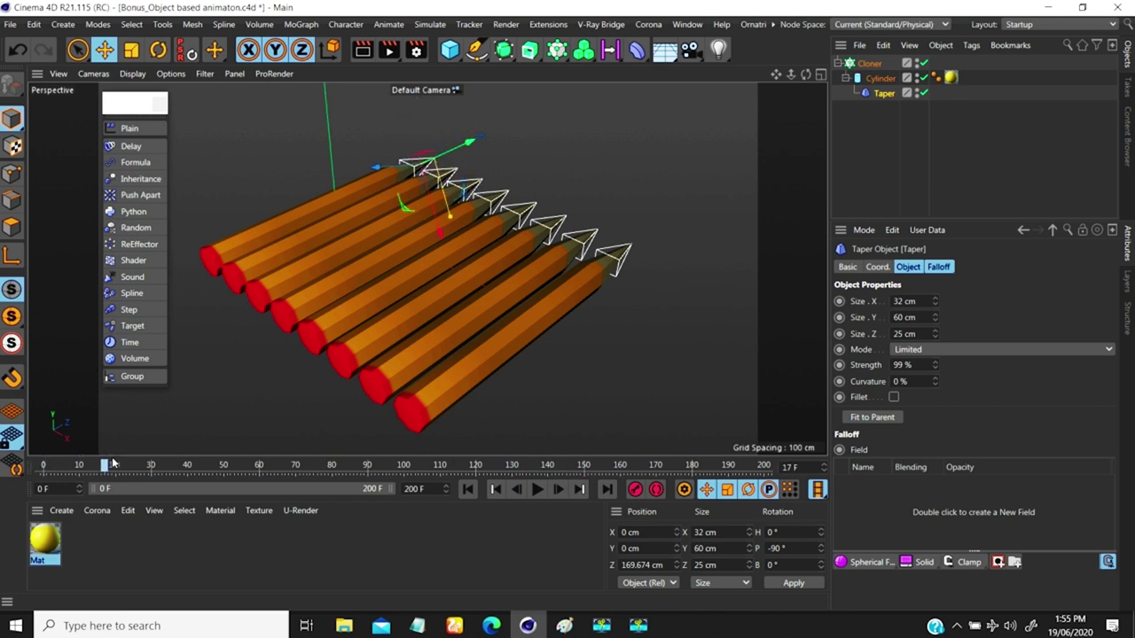
pyautogui.click(839, 365)
pyautogui.hotkey('shift', 'f')
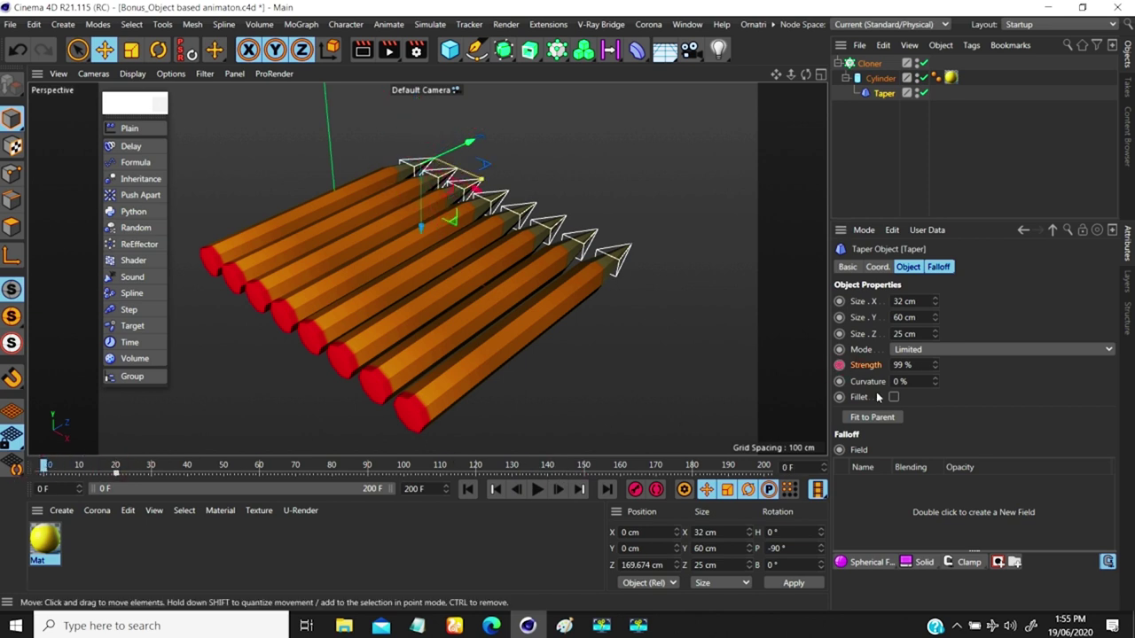
pyautogui.write('0')
pyautogui.press('Return')
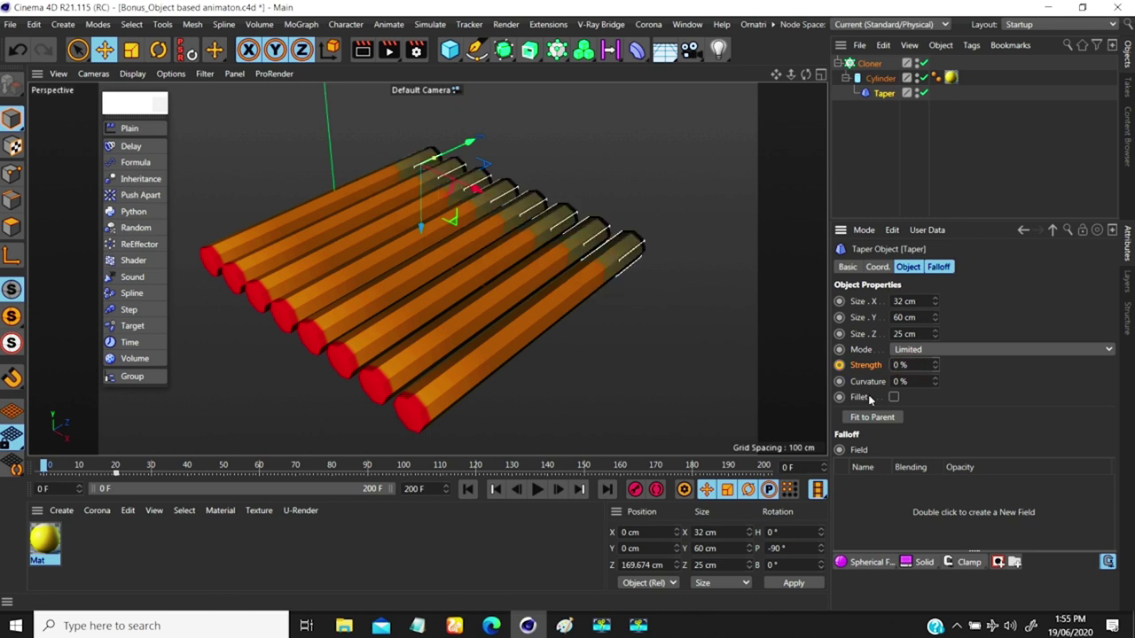
# - Play back the Taper animation and compare the pencil tips on the first and last frames
pyautogui.click(536, 489)
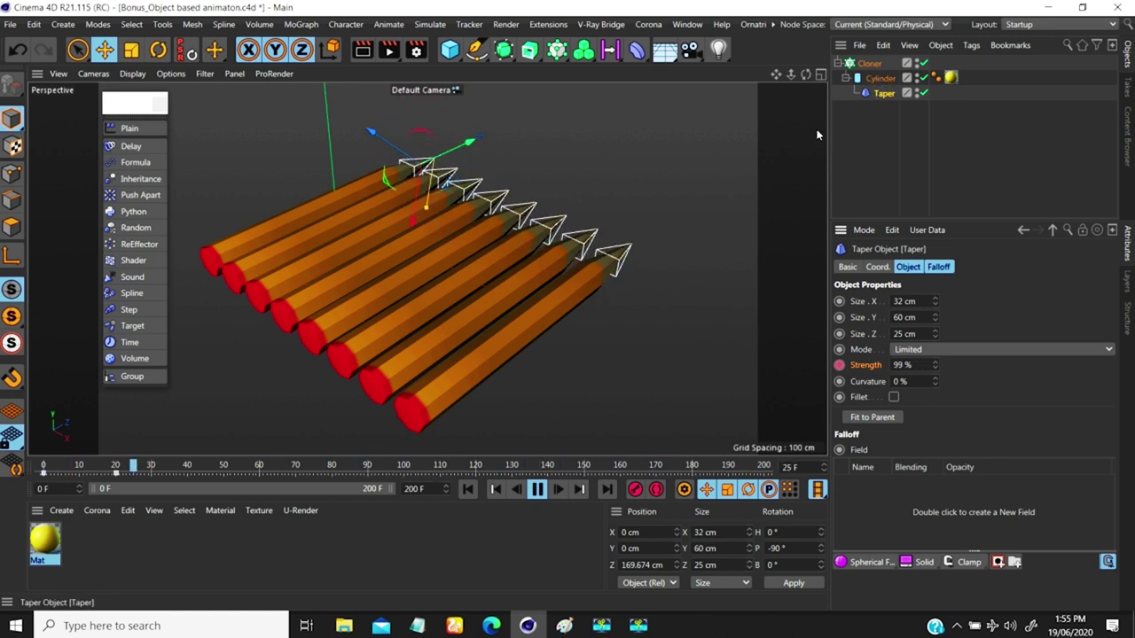
pyautogui.click(536, 490)
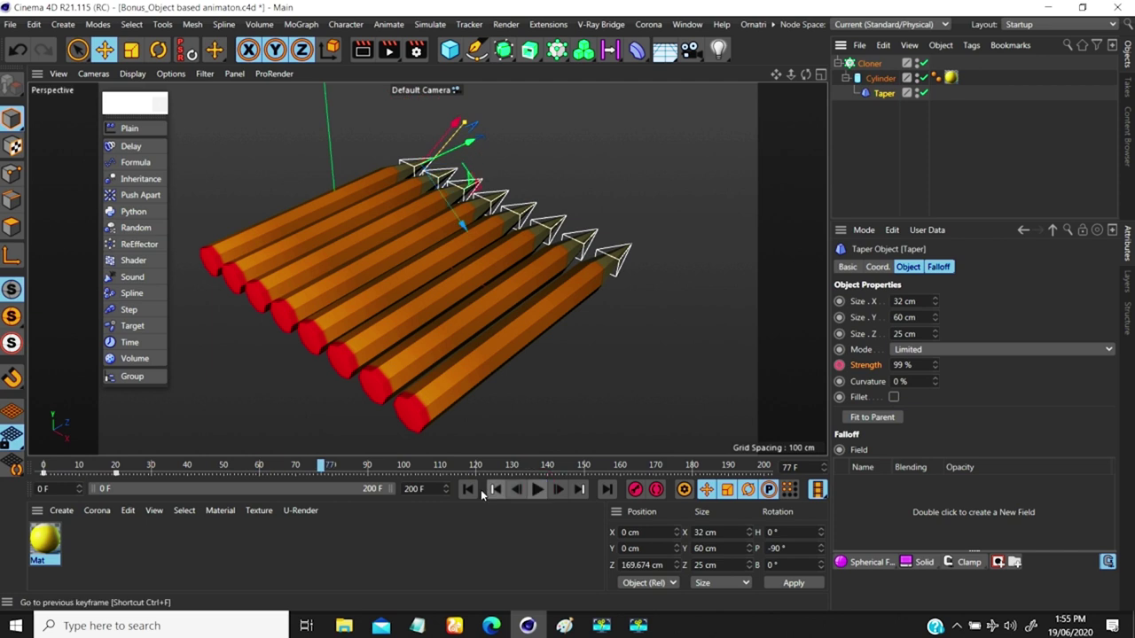
pyautogui.click(494, 489)
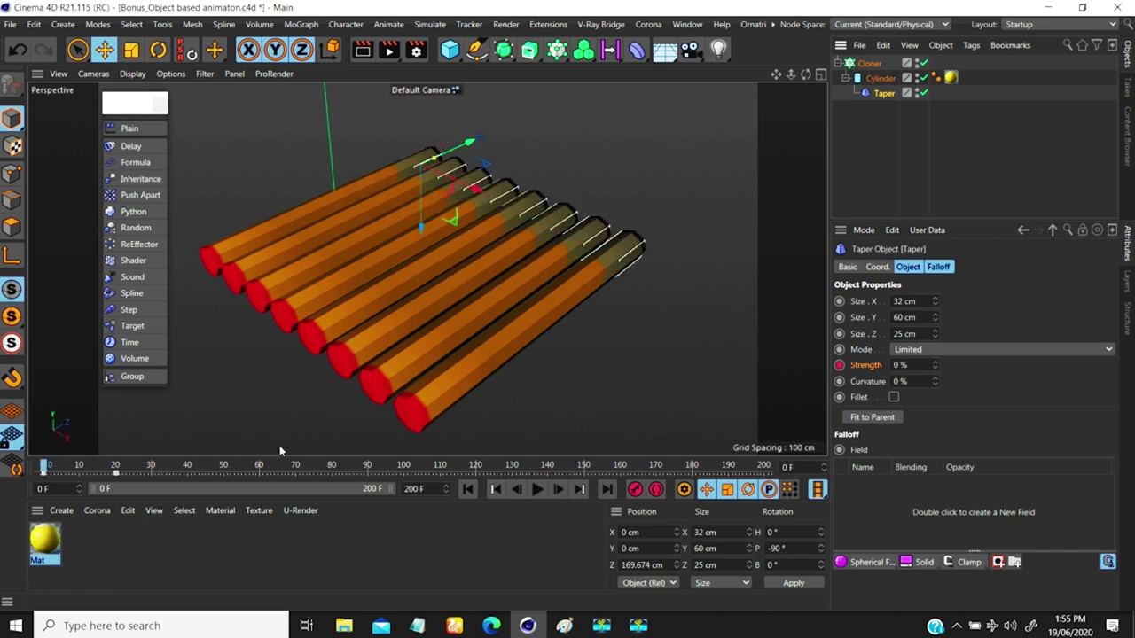
pyautogui.click(608, 492)
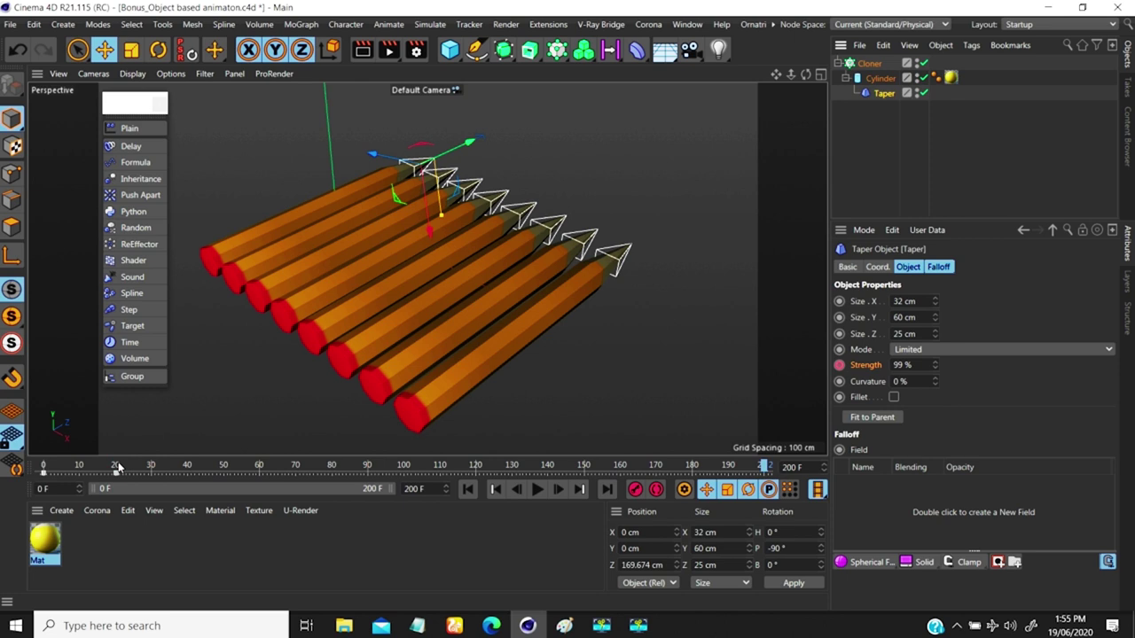
# - Clear the Taper's Strength keyframe from frame 0 and return the playhead to the start
pyautogui.click(44, 475)
pyautogui.click(61, 475)
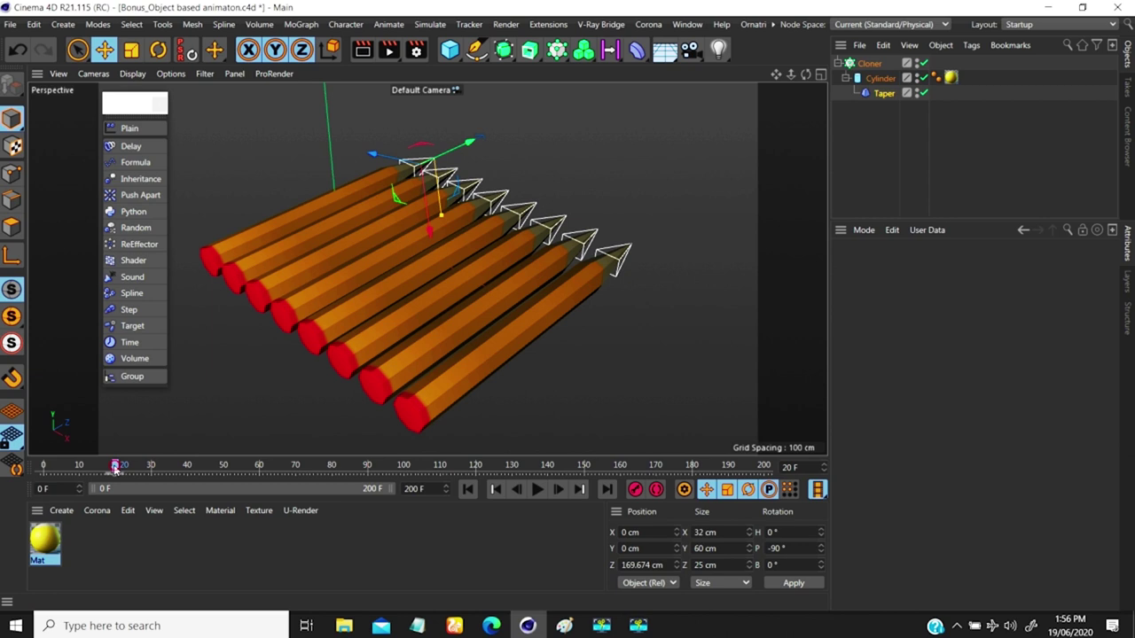
pyautogui.moveTo(114, 468); pyautogui.dragTo(12, 464)
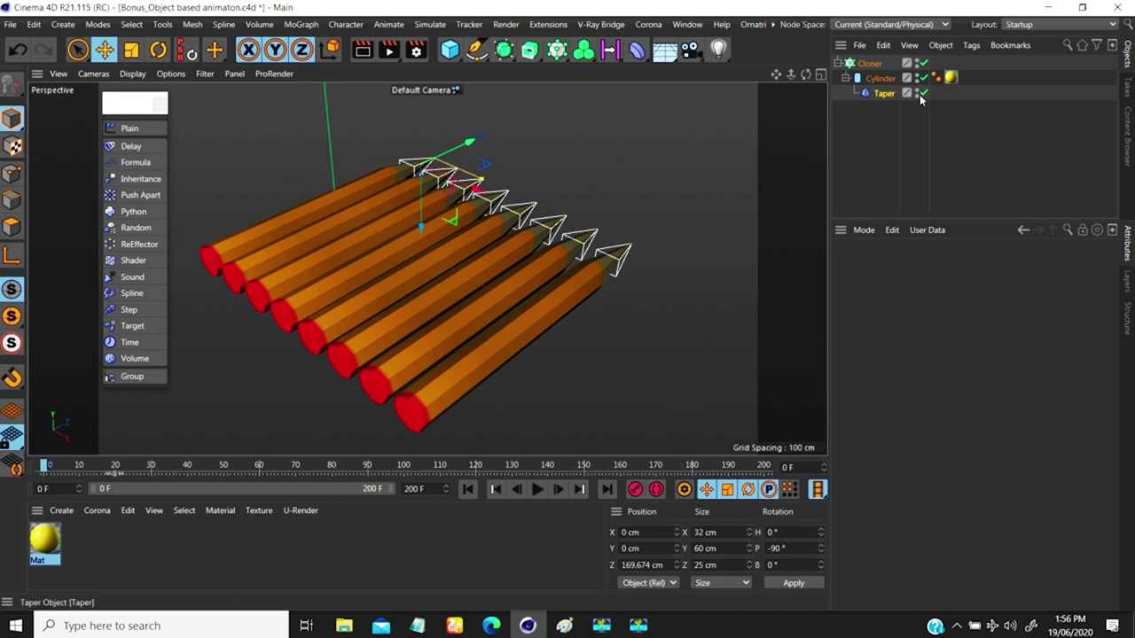
# - Hide the Taper deformer's cage in the viewport and, with the animation playing, turn off Fix Clone on the Cloner
pyautogui.click(874, 127)
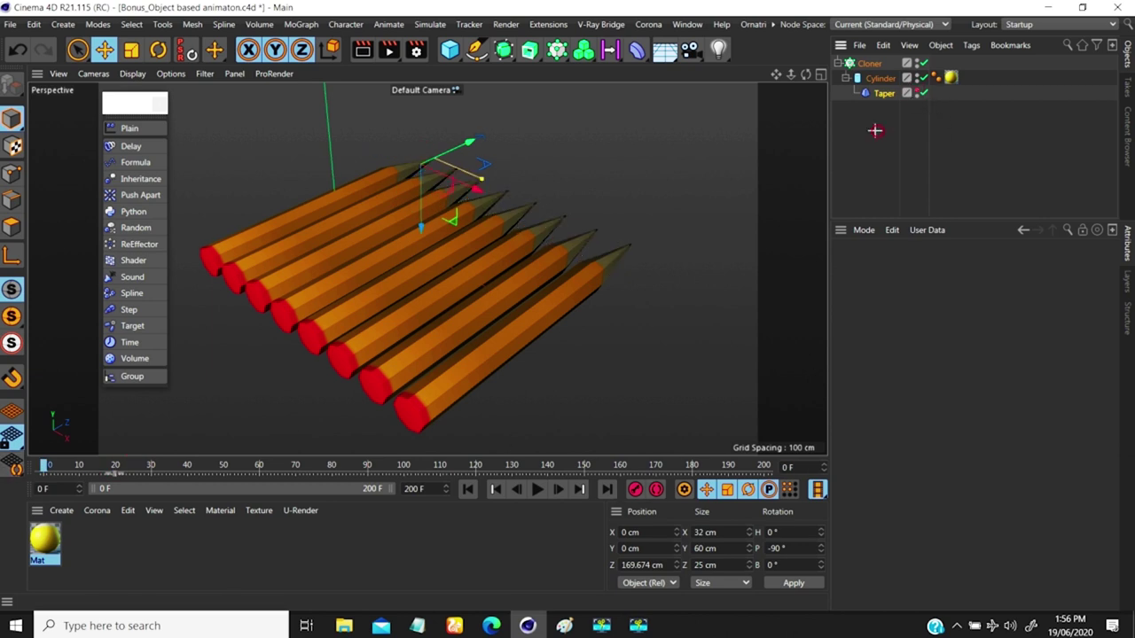
pyautogui.click(535, 489)
pyautogui.click(869, 64)
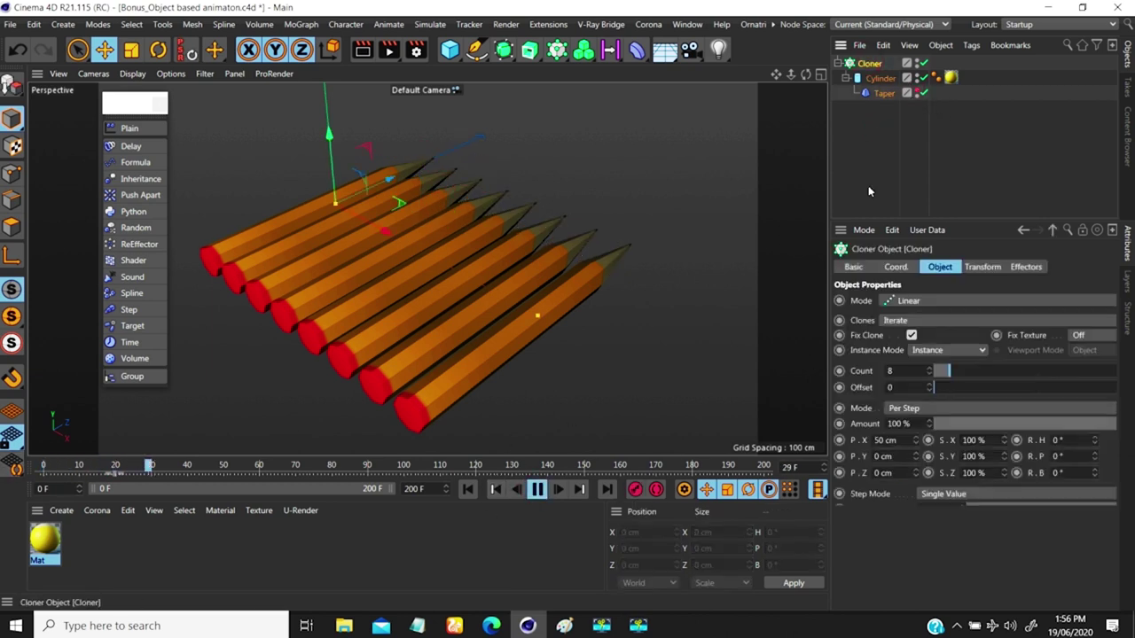
pyautogui.click(911, 335)
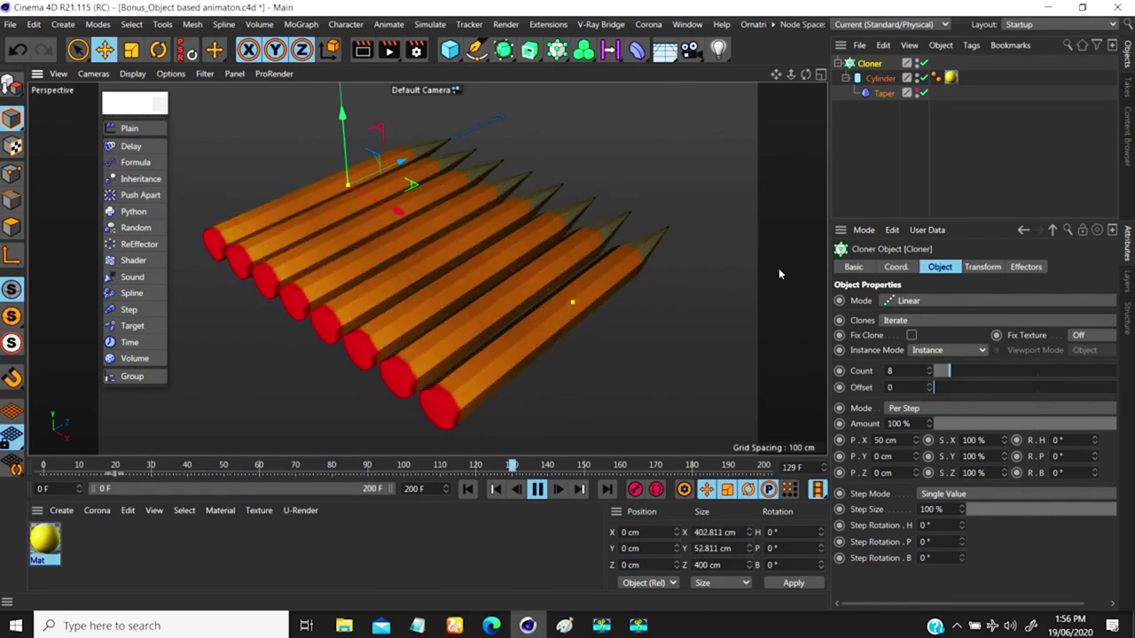
# - Examine the motion of the cloned pencils and their tapered tips from several angles and distances during playback
pyautogui.moveTo(480, 269)
pyautogui.keyDown('alt'); pyautogui.mouseDown()
pyautogui.moveTo(471, 288)
pyautogui.moveTo(469, 269)
pyautogui.moveTo(493, 259)
pyautogui.mouseUp(); pyautogui.keyUp('alt')
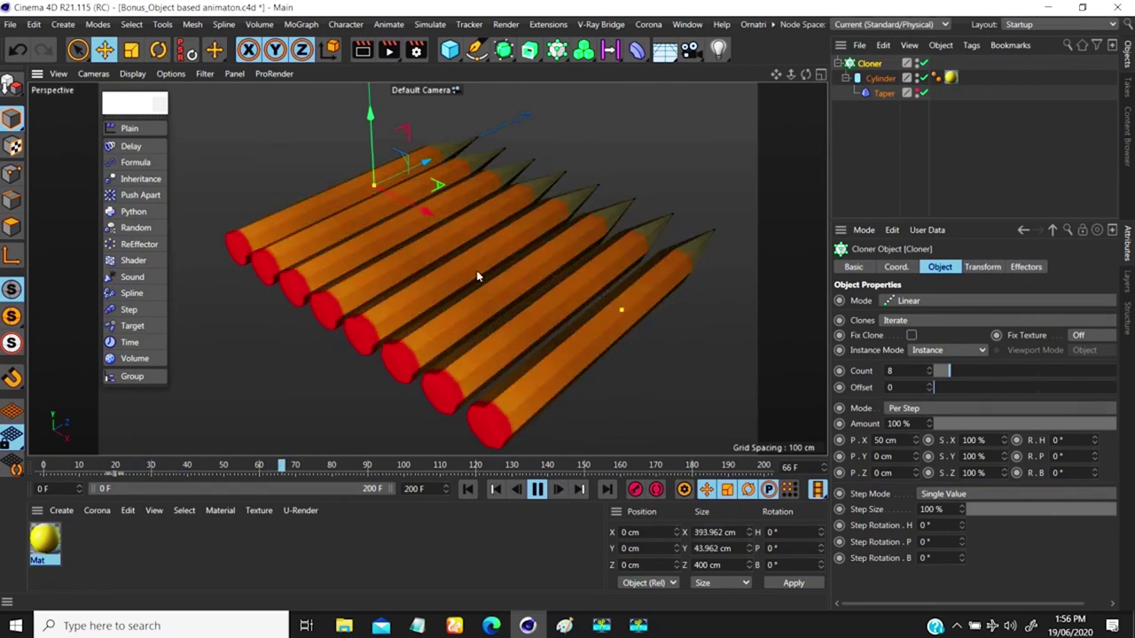
pyautogui.moveTo(484, 294)
pyautogui.keyDown('alt'); pyautogui.mouseDown()
pyautogui.moveTo(469, 266)
pyautogui.moveTo(458, 299)
pyautogui.moveTo(475, 257)
pyautogui.moveTo(459, 260)
pyautogui.mouseUp(); pyautogui.keyUp('alt')
pyautogui.scroll(3, 478, 240)
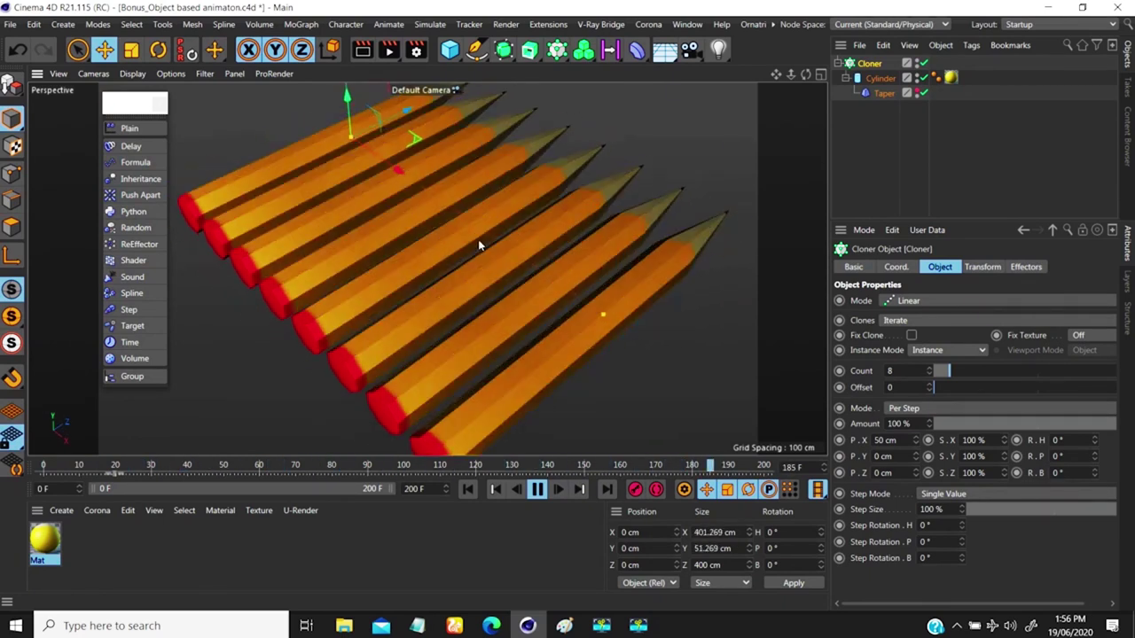
pyautogui.scroll(-3, 462, 264)
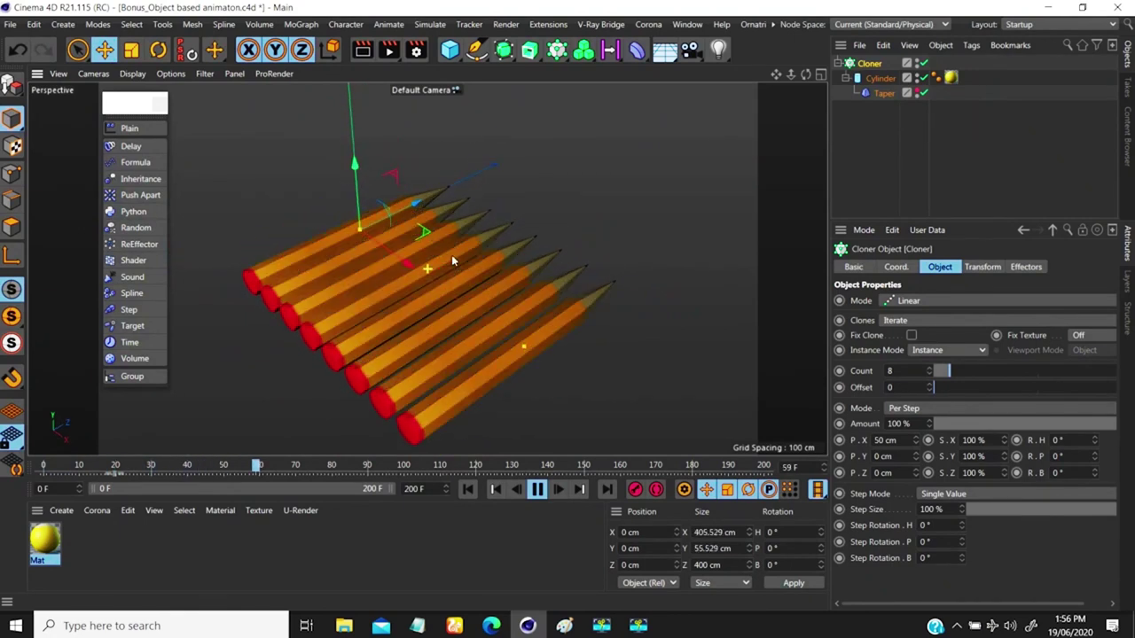
pyautogui.scroll(3, 474, 251)
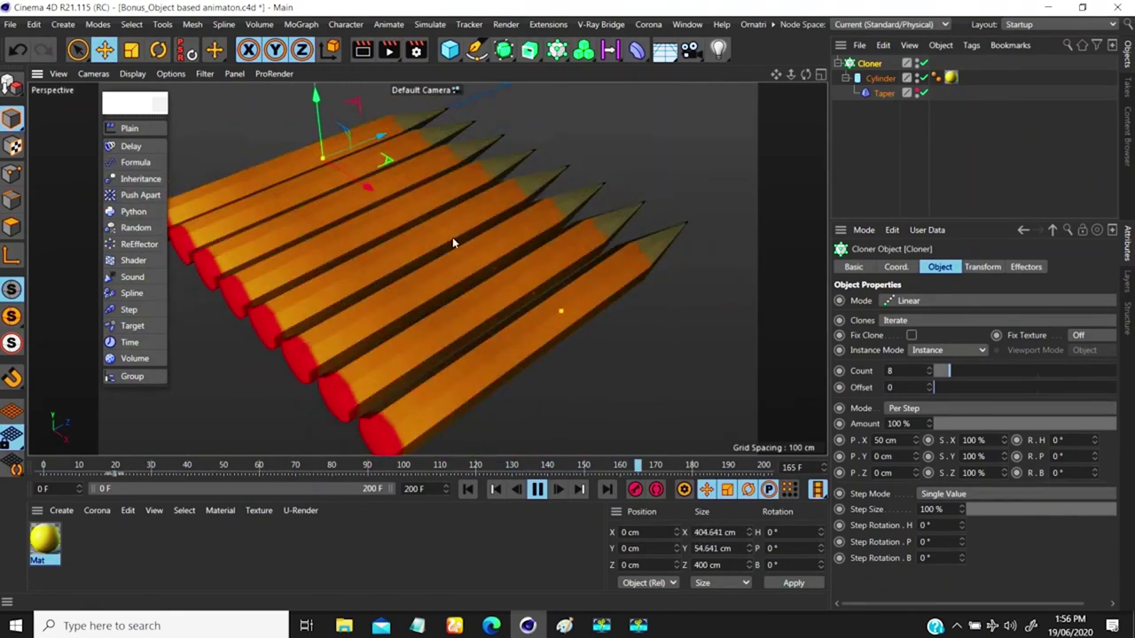
pyautogui.scroll(-2, 452, 237)
pyautogui.scroll(2, 449, 227)
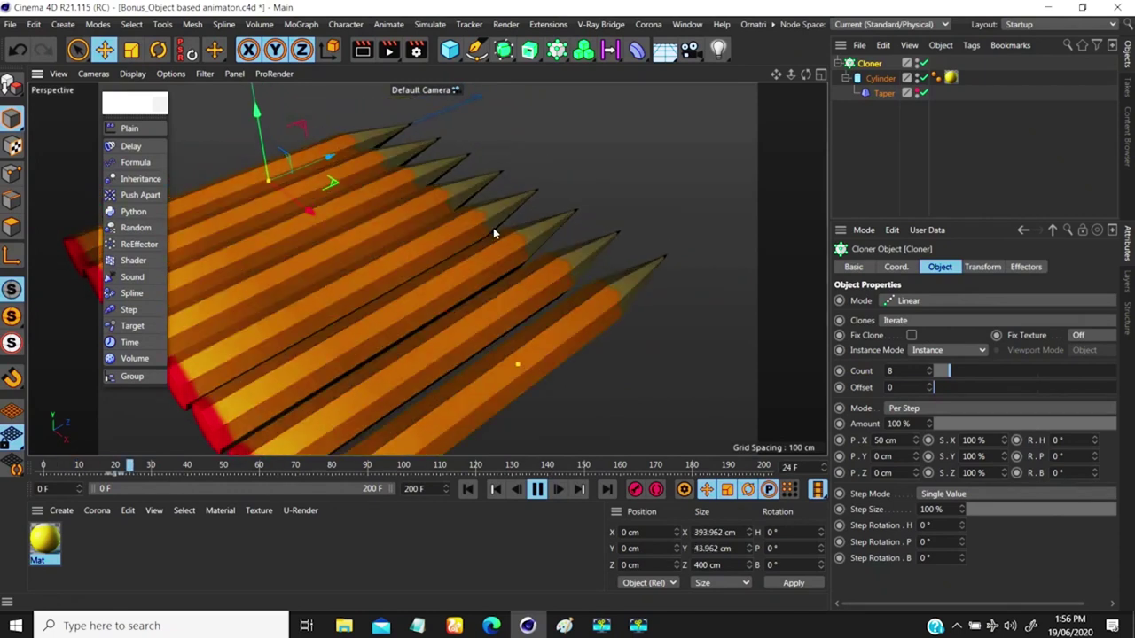